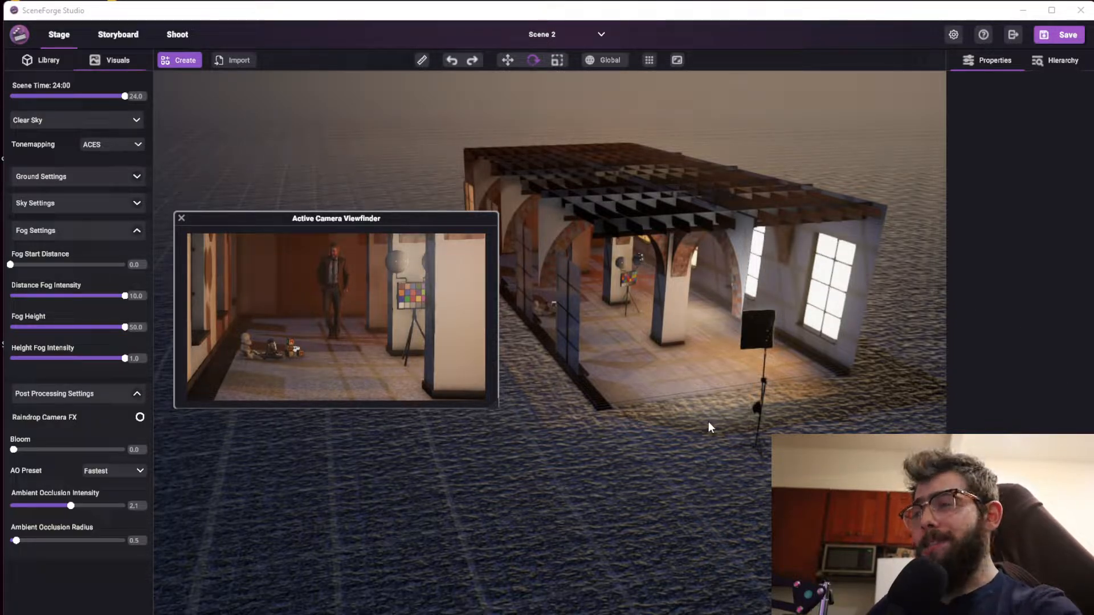
Examine the building set from outside, then inspect the man and the toys on the floor inside up close
right_click_drag(577, 367, 610, 344)
scroll(582, 393, "down", 2)
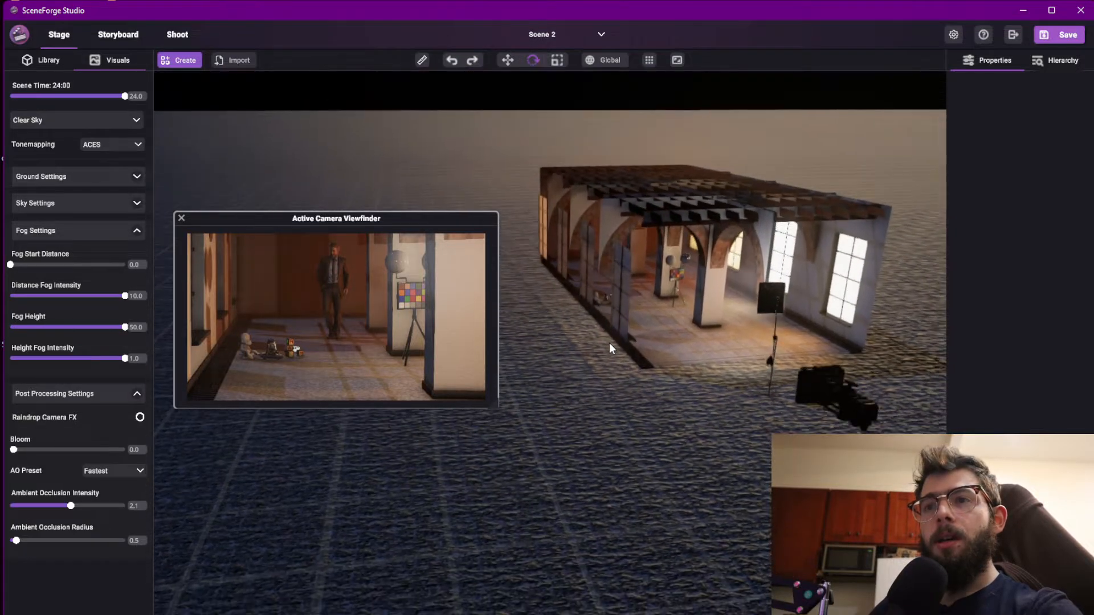
right_click_drag(794, 420, 508, 264)
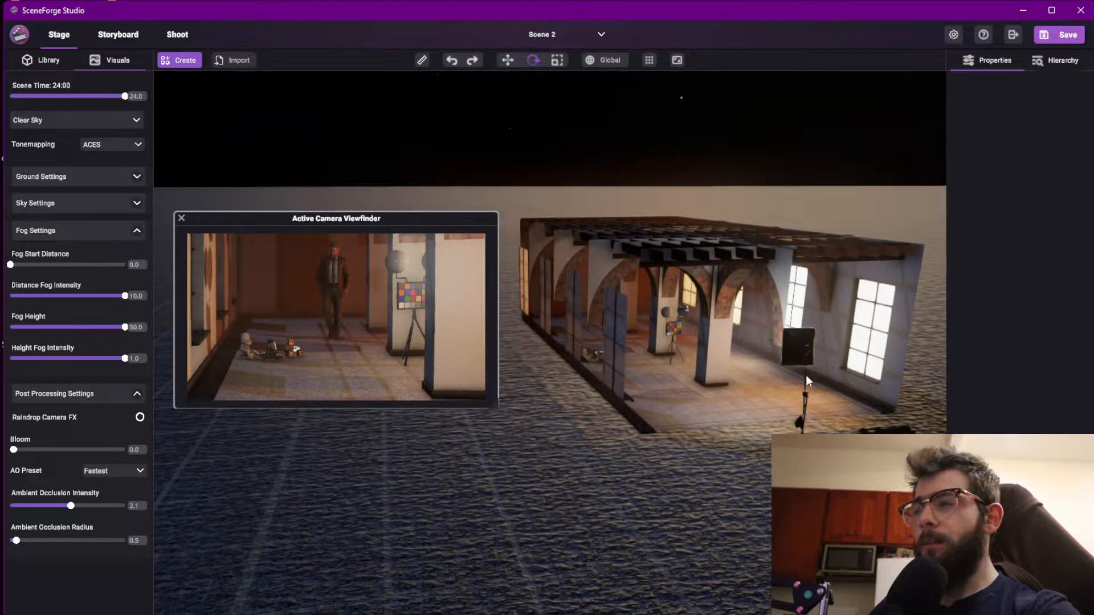
right_click_drag(706, 354, 689, 392)
left_click(689, 392)
left_click(540, 378)
right_click_drag(539, 378, 459, 497)
scroll(456, 494, "up", 6)
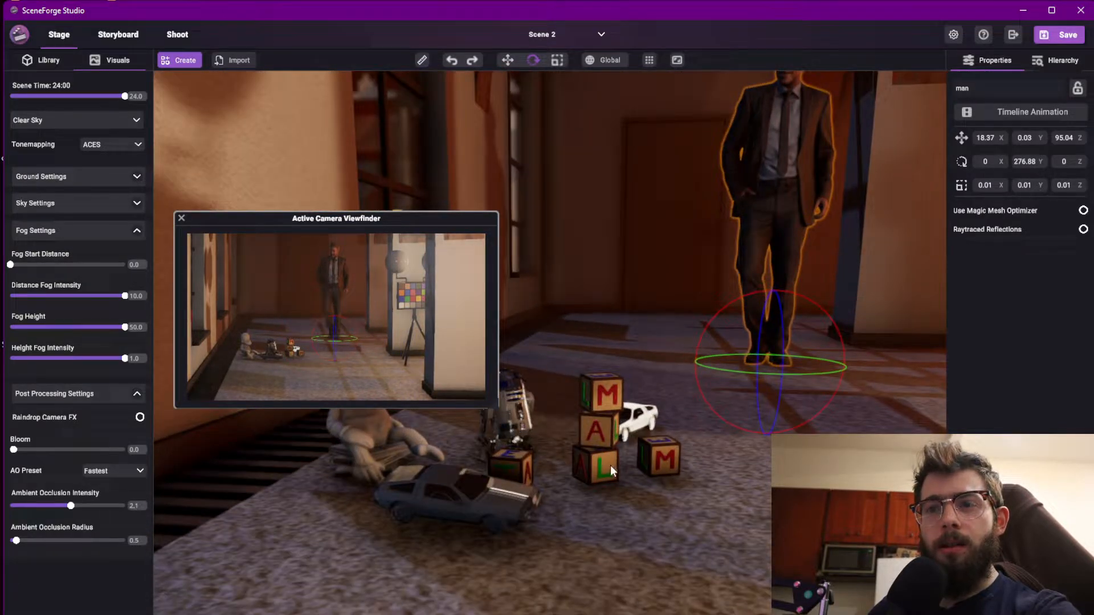
key("d")
right_click_drag(672, 439, 634, 448)
key("a")
scroll(634, 448, "up", 2)
key("d")
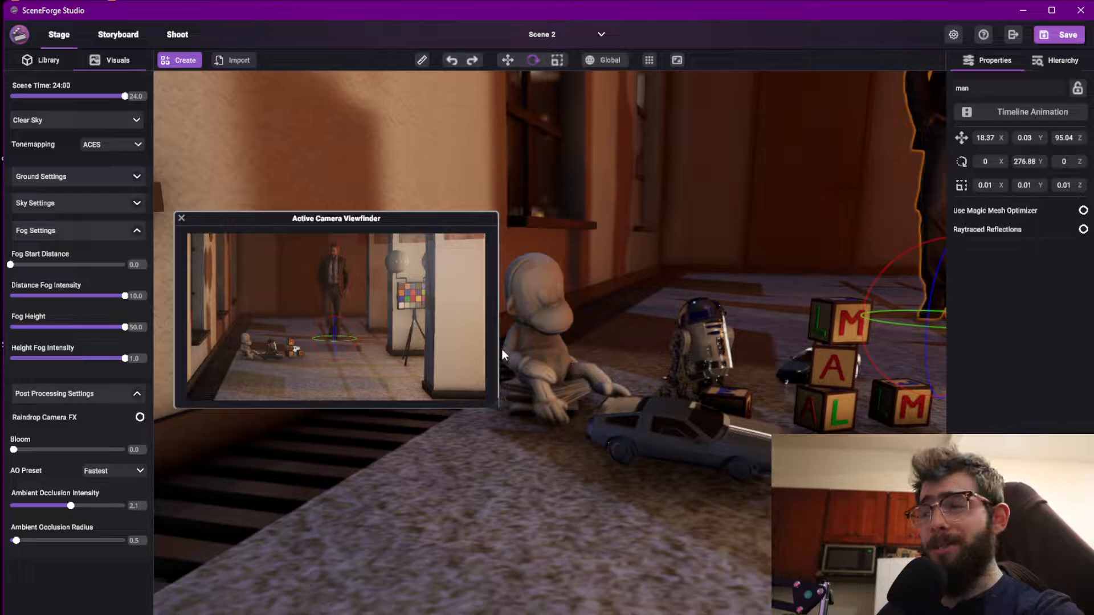
scroll(566, 377, "down", 3)
right_click_drag(580, 380, 616, 373)
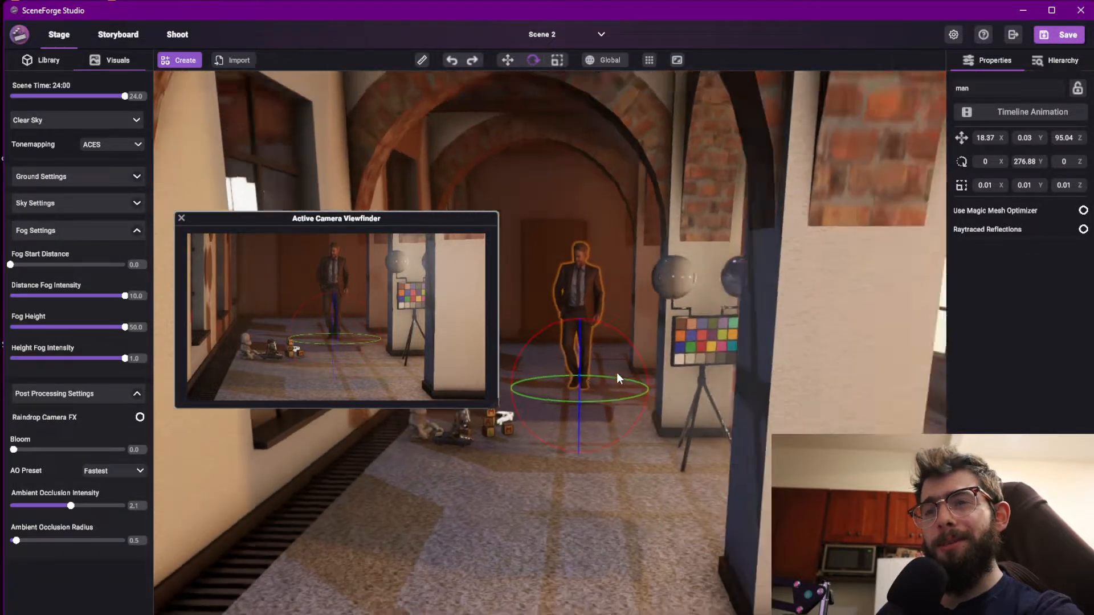
Inspect the panel lights at the building's windows and how they light the interior
right_click_drag(761, 321, 812, 364)
scroll(757, 332, "down", 6)
left_click(745, 346)
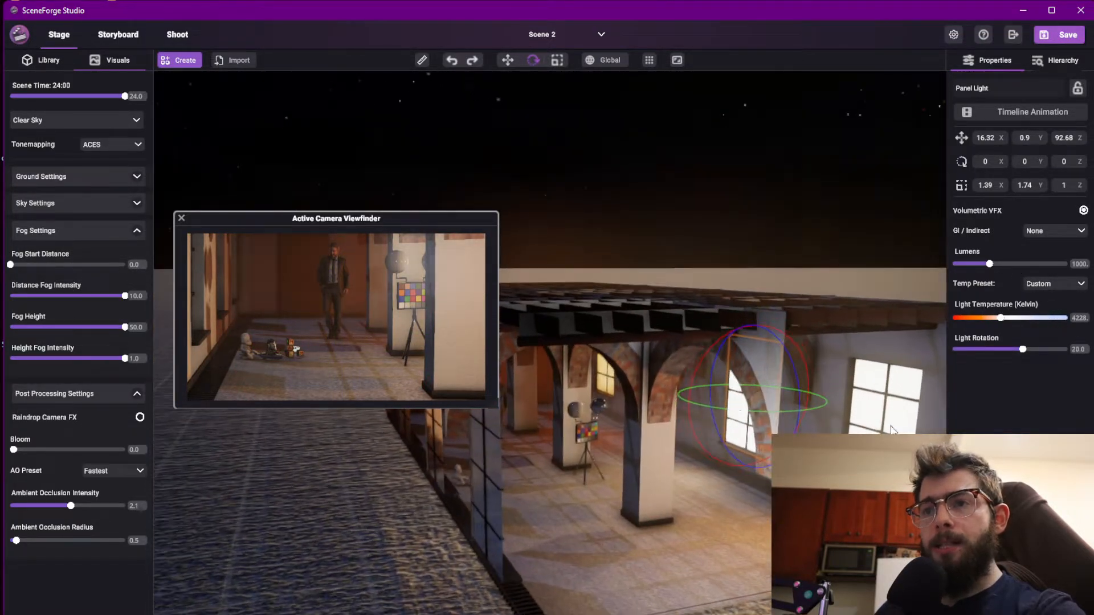
left_click(879, 409)
right_click_drag(879, 409, 750, 386)
scroll(722, 418, "up", 5)
scroll(730, 404, "up", 4)
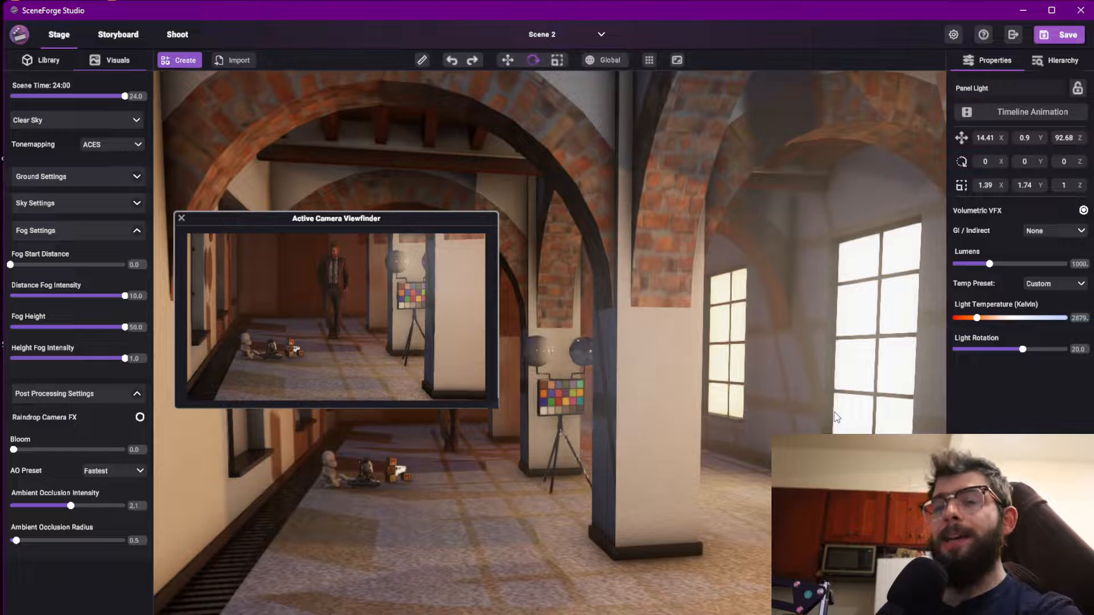
right_click_drag(690, 380, 646, 388)
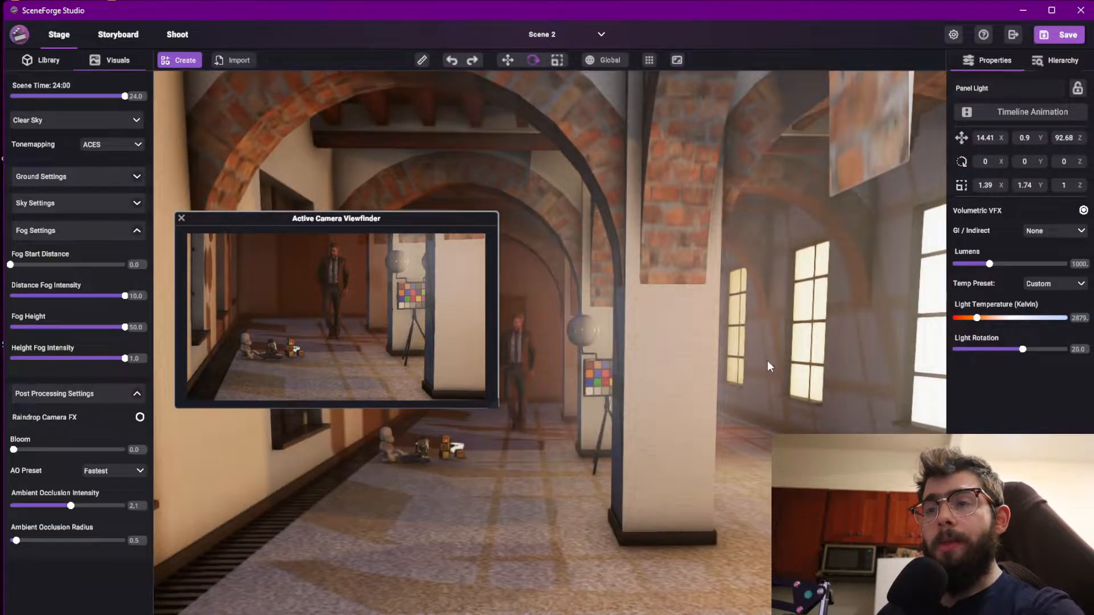
right_click_drag(589, 175, 590, 267)
scroll(593, 221, "down", 6)
scroll(590, 266, "down", 4)
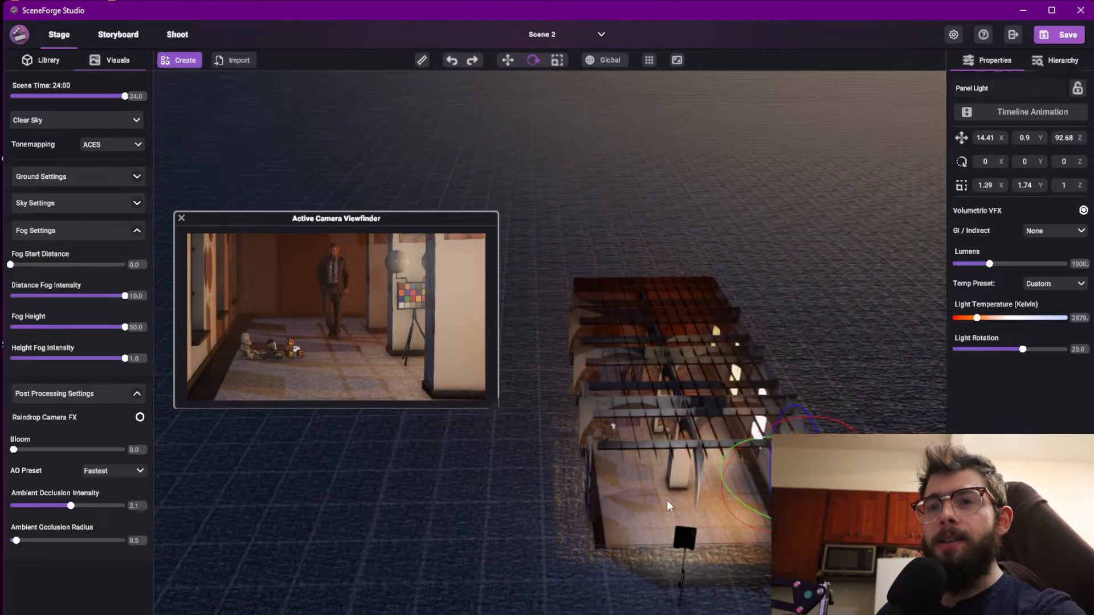
right_click_drag(512, 387, 582, 428)
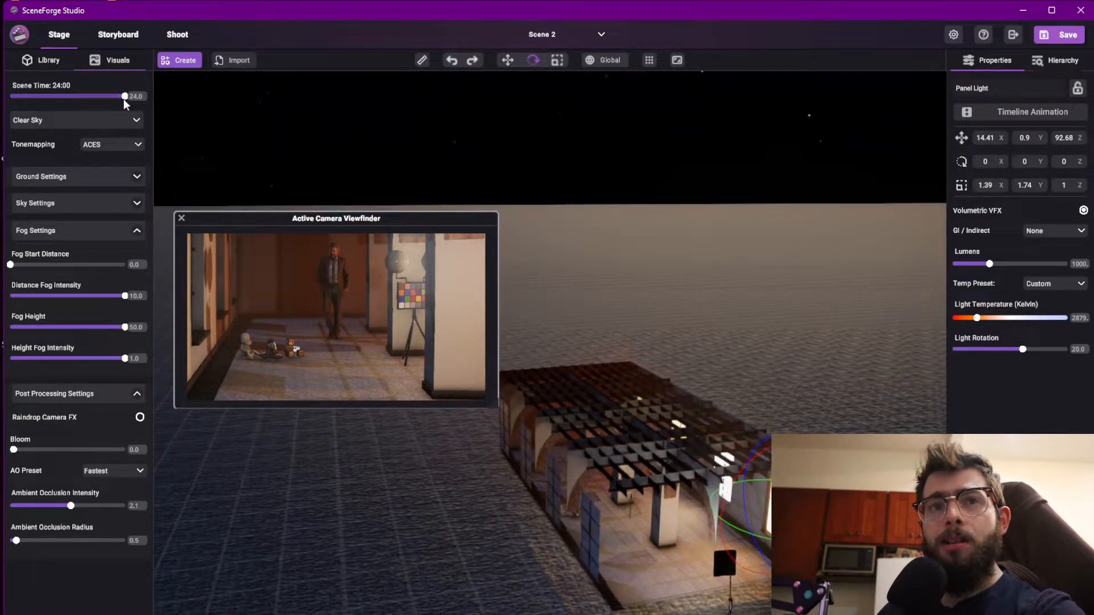
Enlarge the active camera viewfinder and set the scene time to 18:00 after trying 15:00
left_click_drag(123, 97, 99, 96)
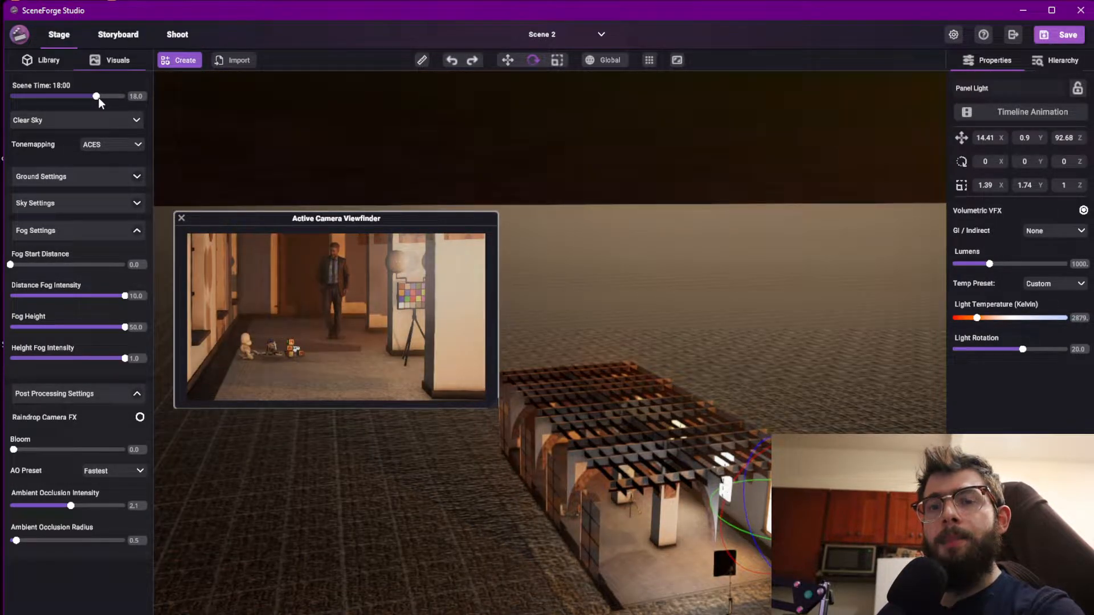
left_click_drag(98, 98, 83, 105)
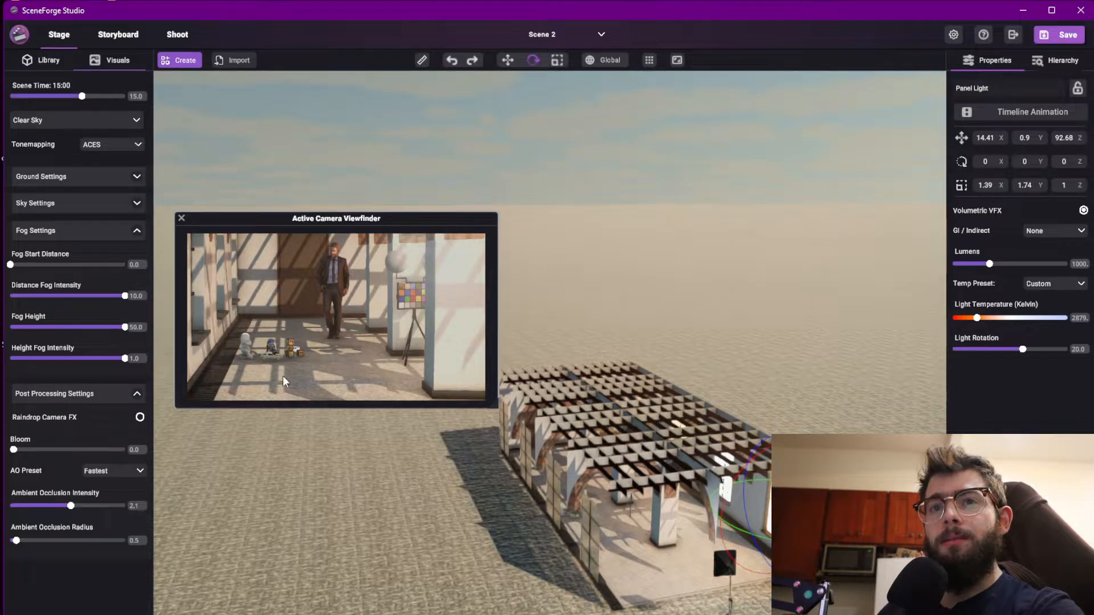
left_click_drag(490, 406, 635, 534)
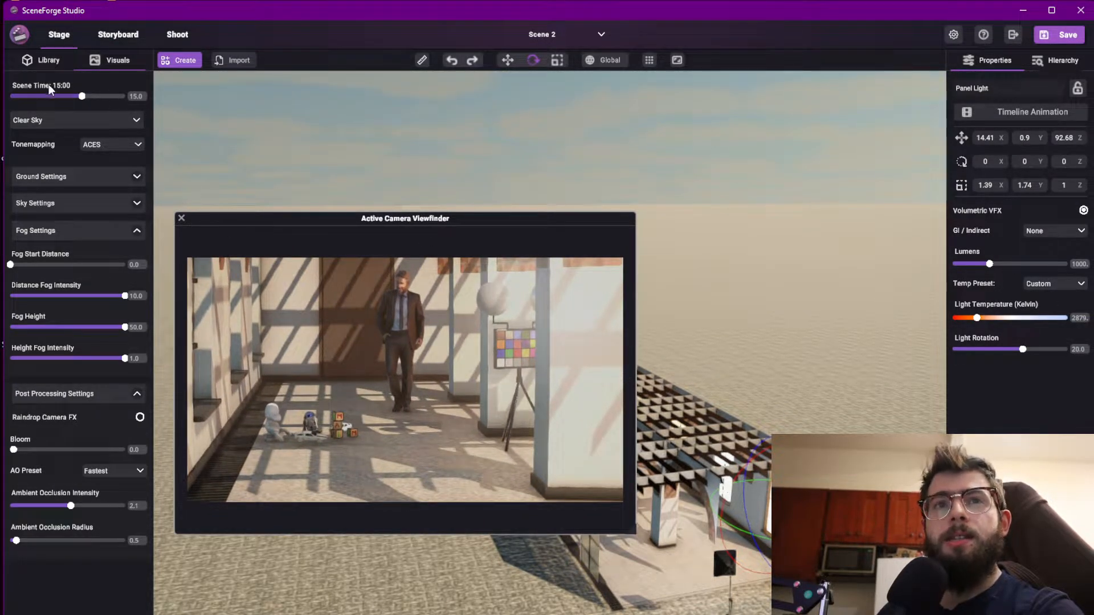
left_click_drag(80, 97, 95, 126)
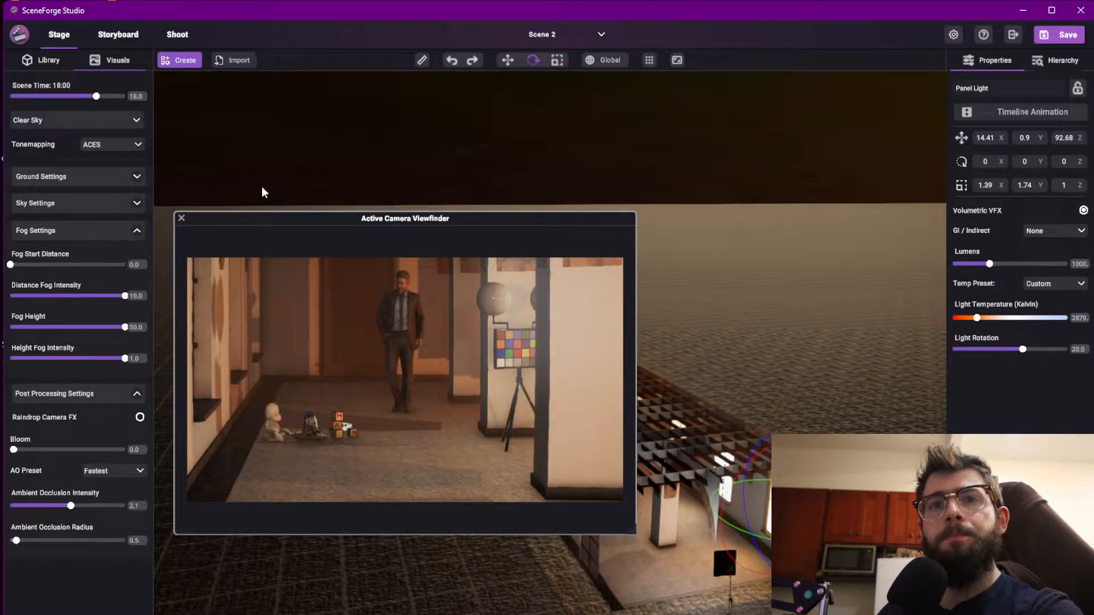
Aim the shooting camera at the toys and enable V-Sync in the editor settings
left_click(166, 37)
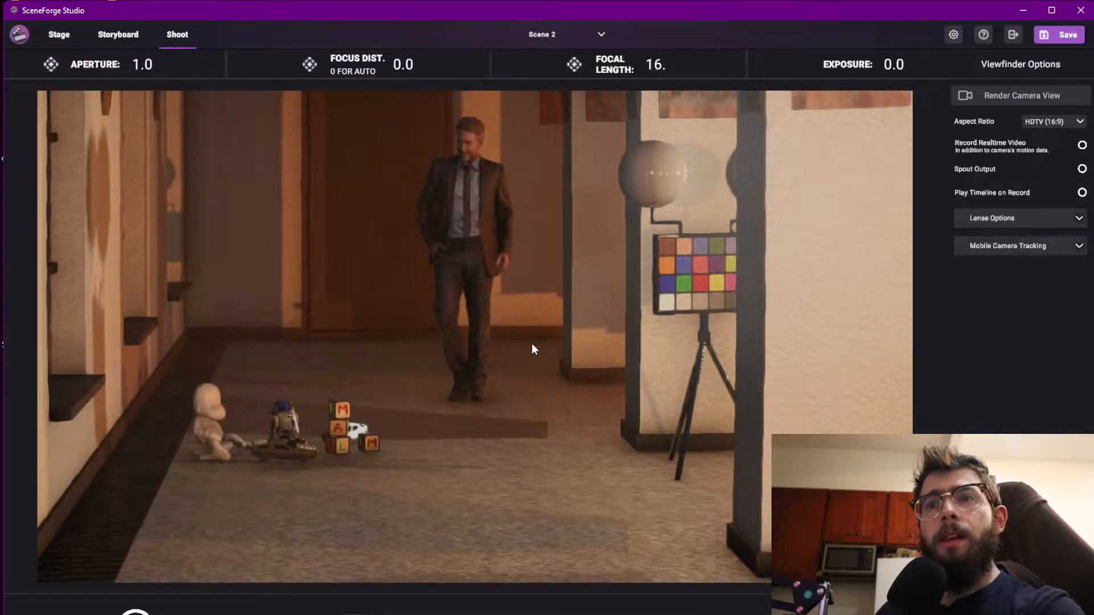
right_click_drag(532, 343, 719, 309)
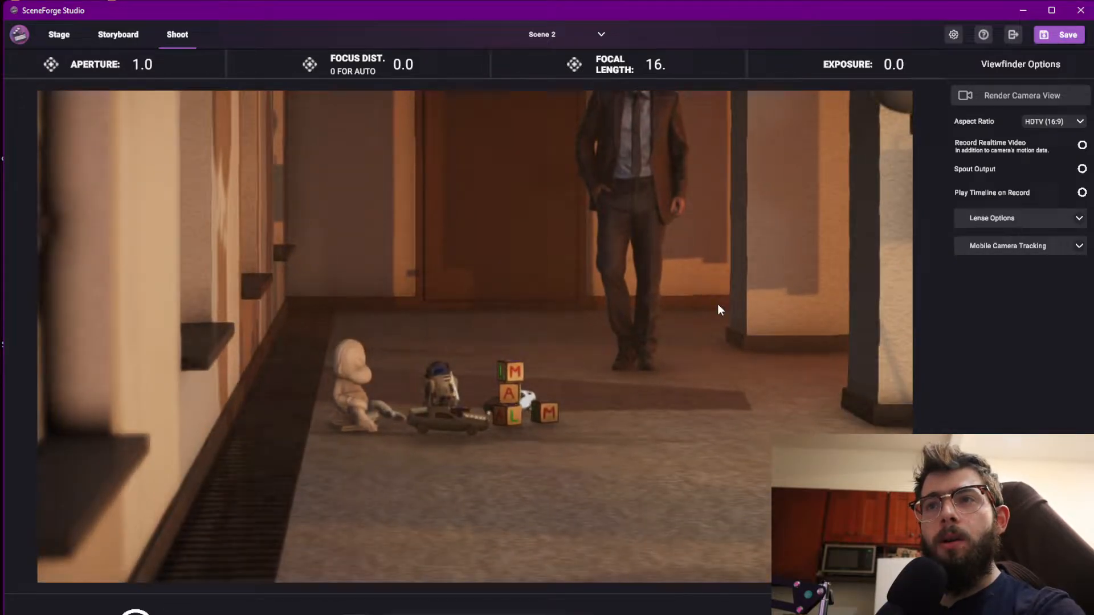
left_click(954, 35)
left_click(1021, 123)
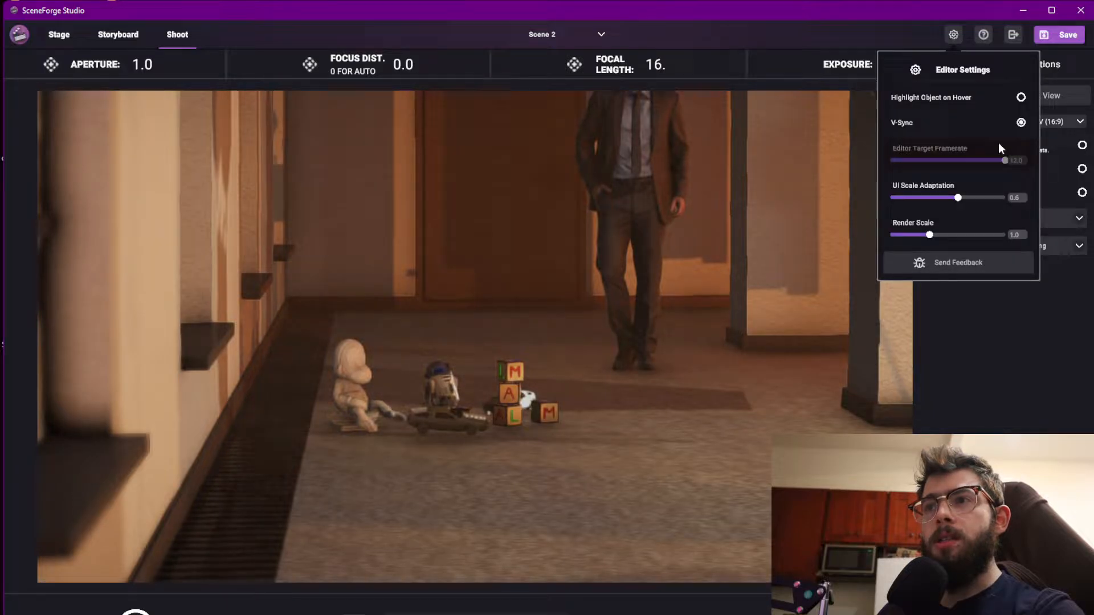
left_click(947, 35)
Set the camera's focus distance to 9.40 and reframe the shot around the man, the toys and the colour chart
left_click(579, 207)
right_click_drag(571, 312, 764, 240)
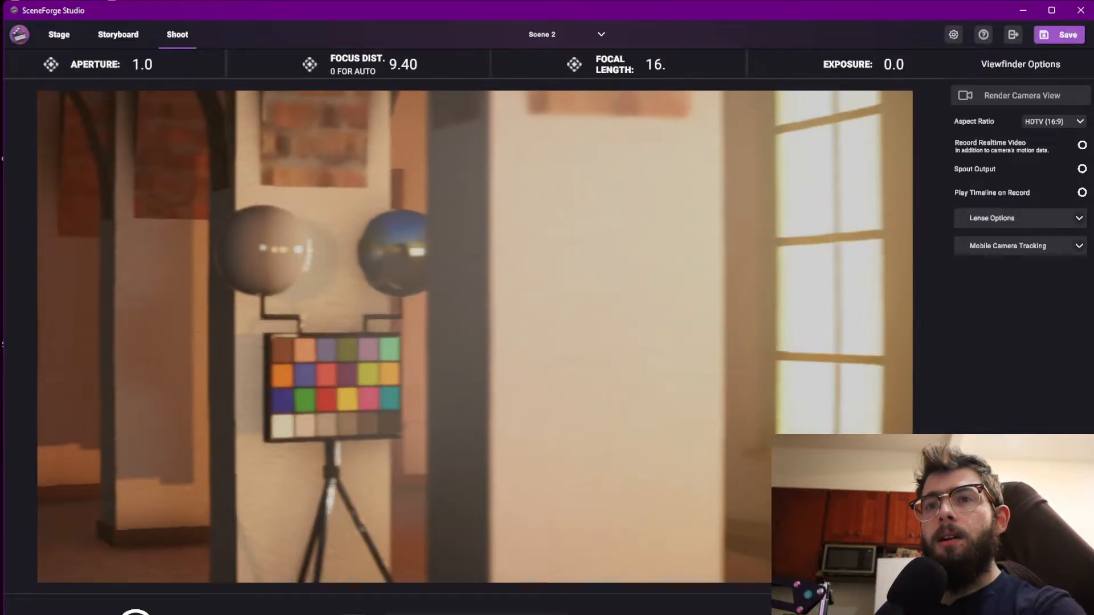
right_click_drag(517, 402, 411, 360)
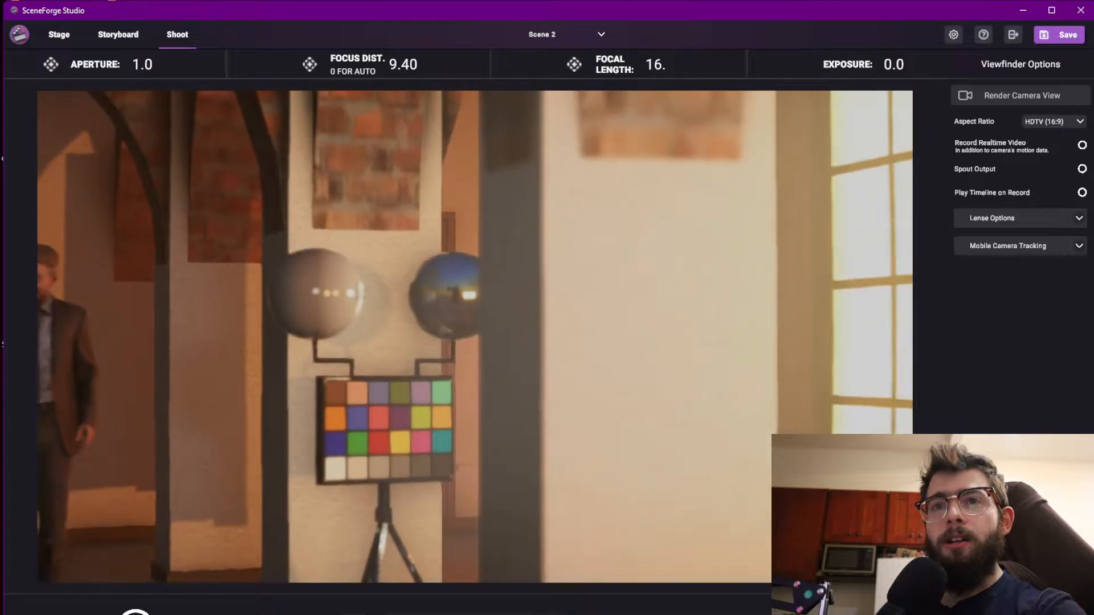
right_click_drag(605, 387, 549, 420)
key("s")
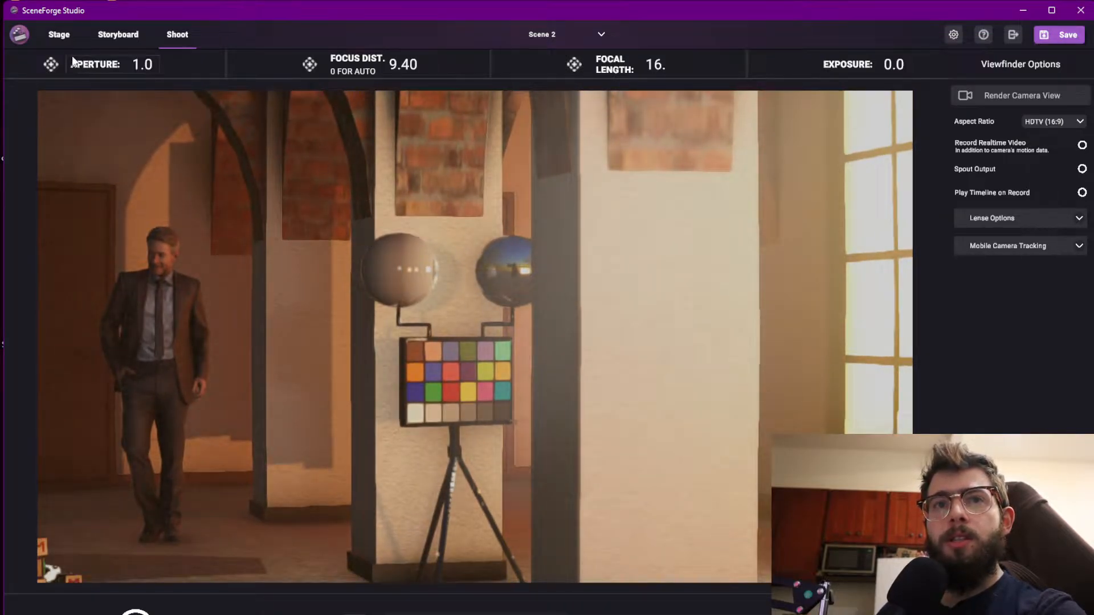
right_click_drag(566, 379, 559, 438)
key("s")
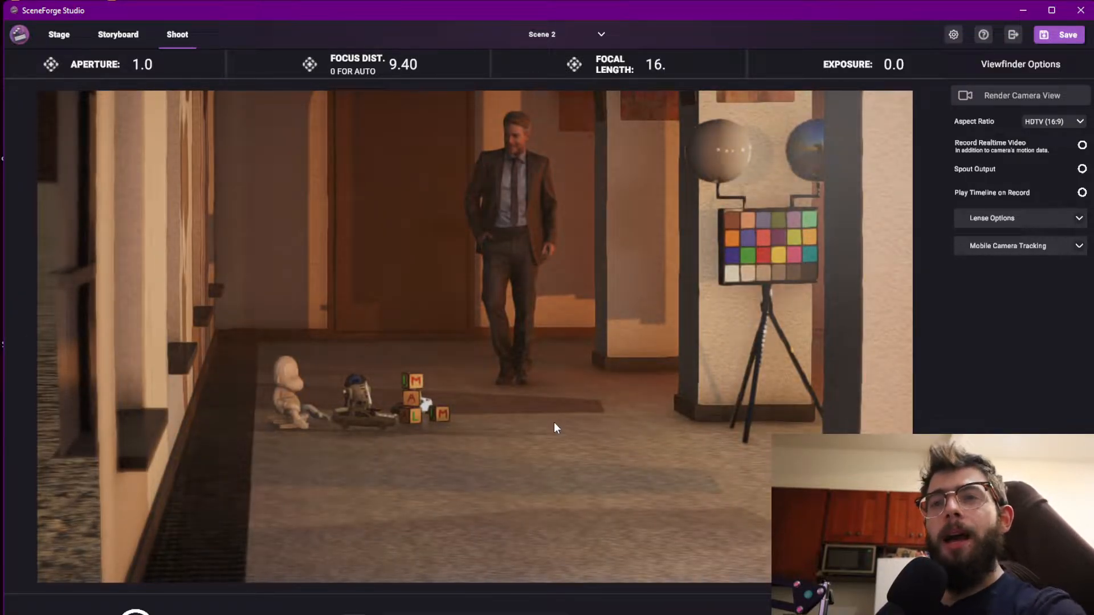
right_click_drag(555, 422, 684, 402)
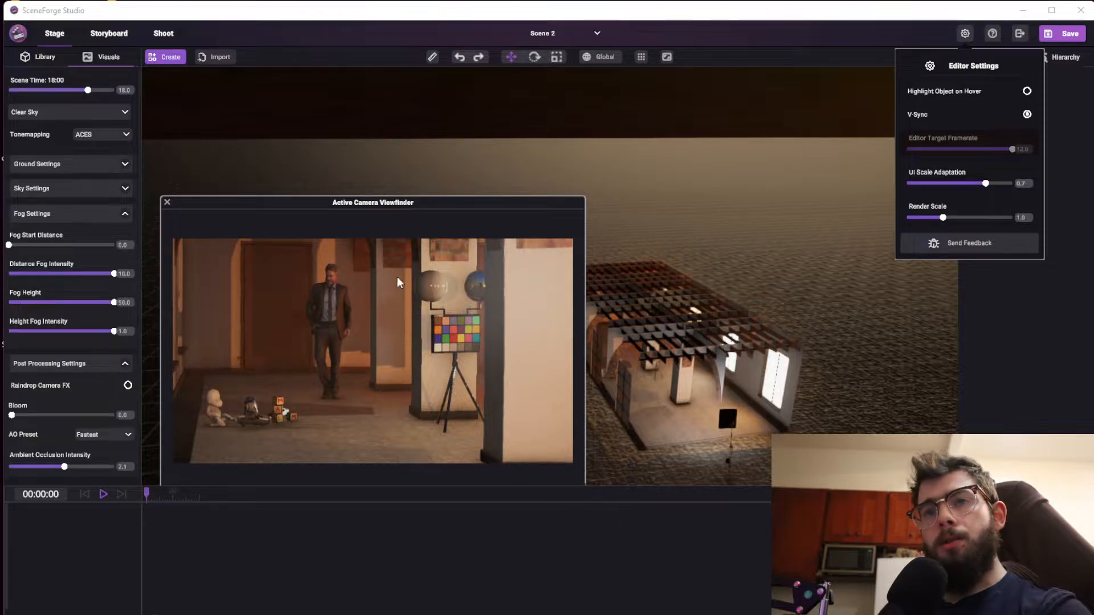
Close the editor settings and resume mobile camera tracking for the shooting camera
left_click(334, 205)
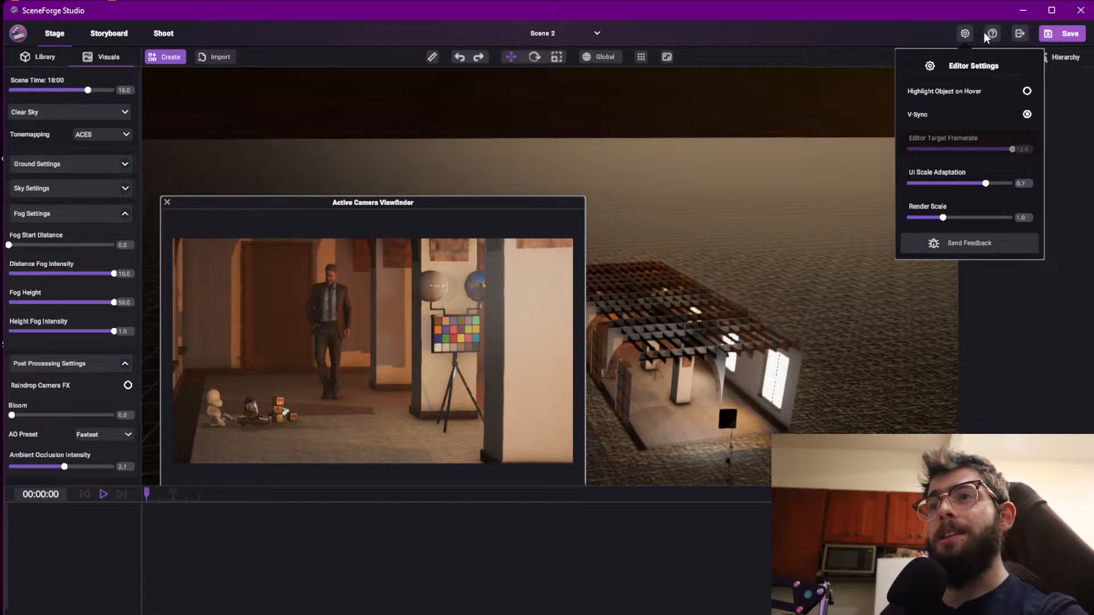
left_click(963, 35)
left_click(165, 34)
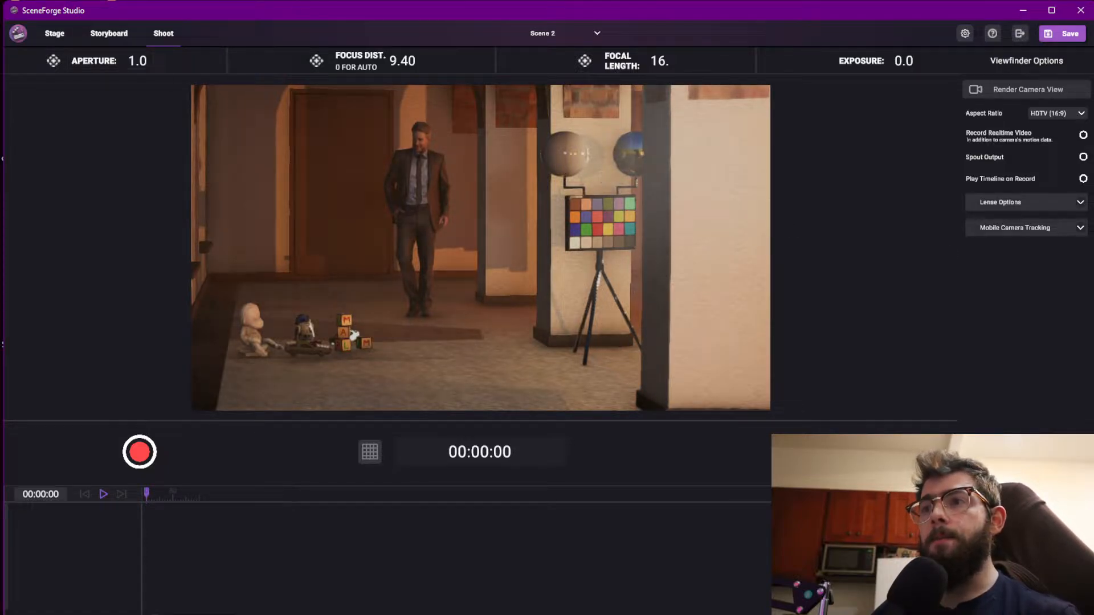
left_click(1081, 228)
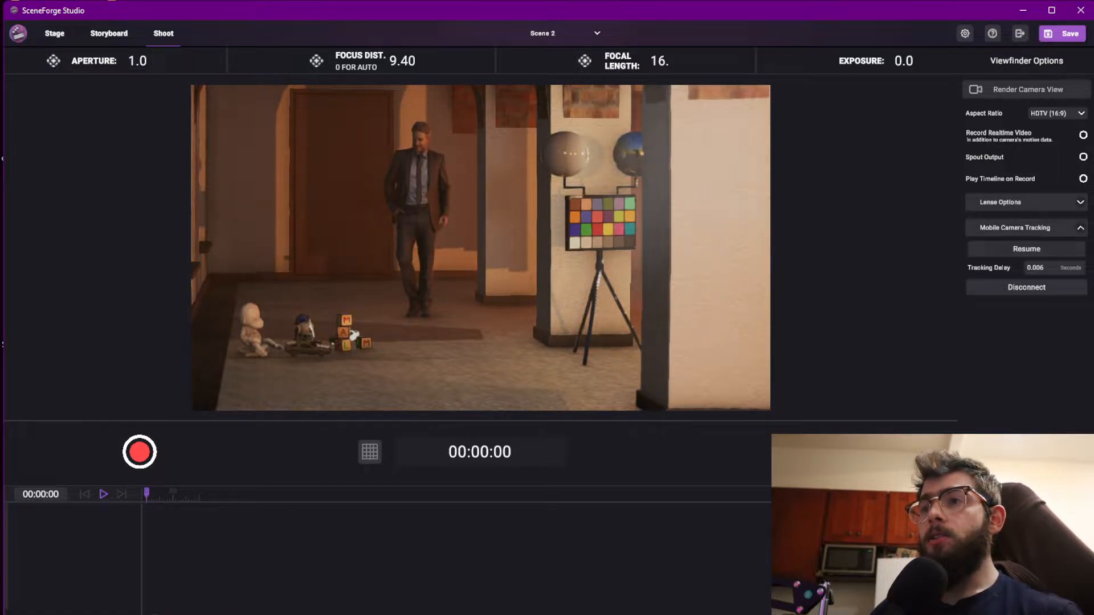
left_click(1012, 250)
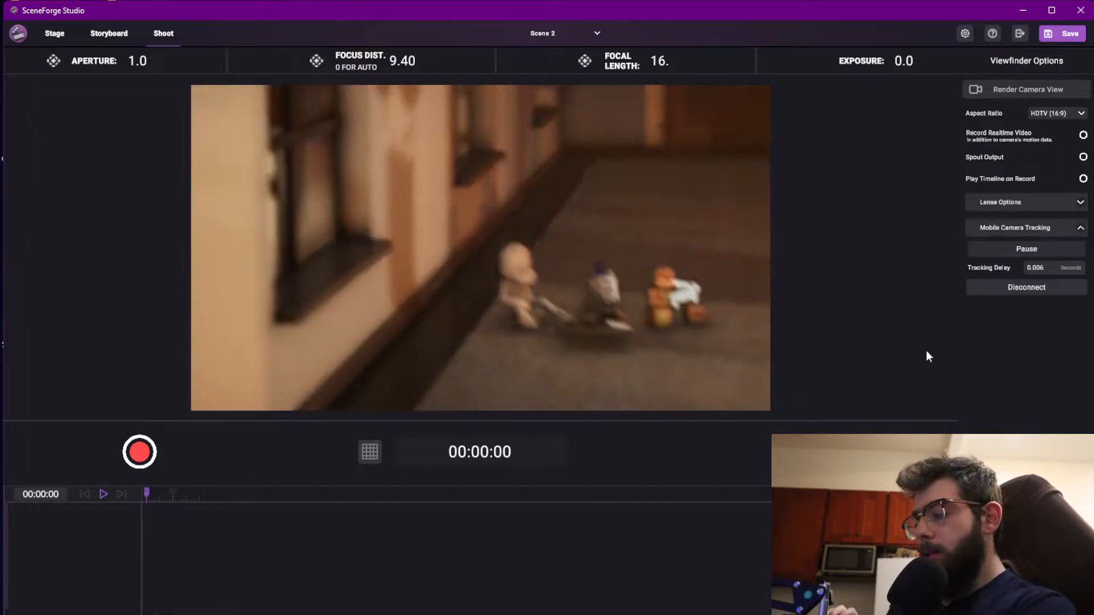
Adjust the tracked camera's focus distance to 5.3 and focal length to 11 while framing the toys
scroll(398, 61, "down", 10)
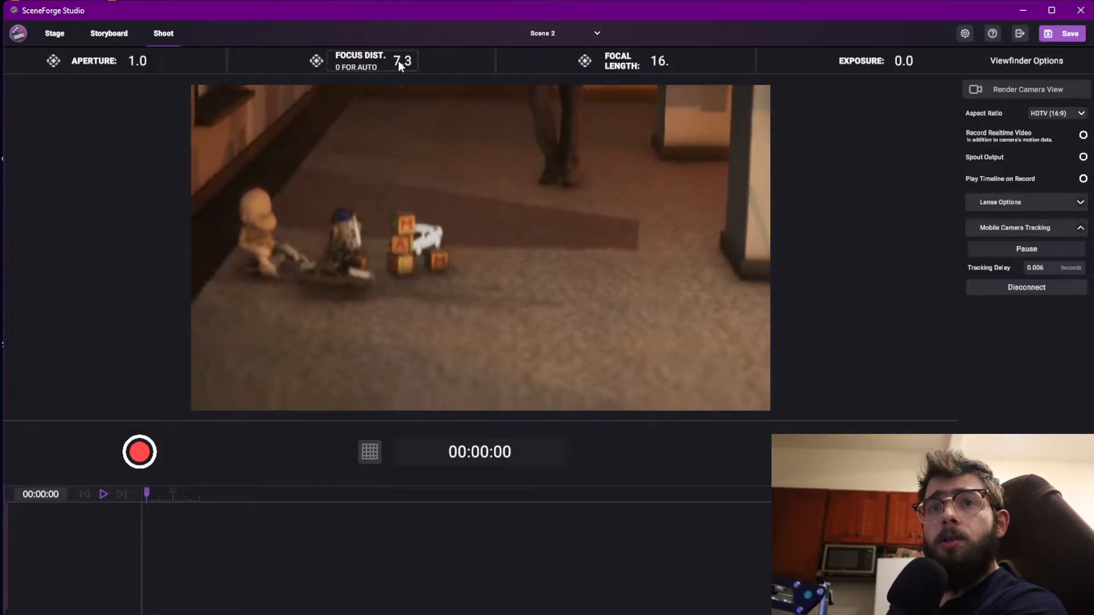
scroll(399, 69, "down", 3)
scroll(393, 66, "down", 5)
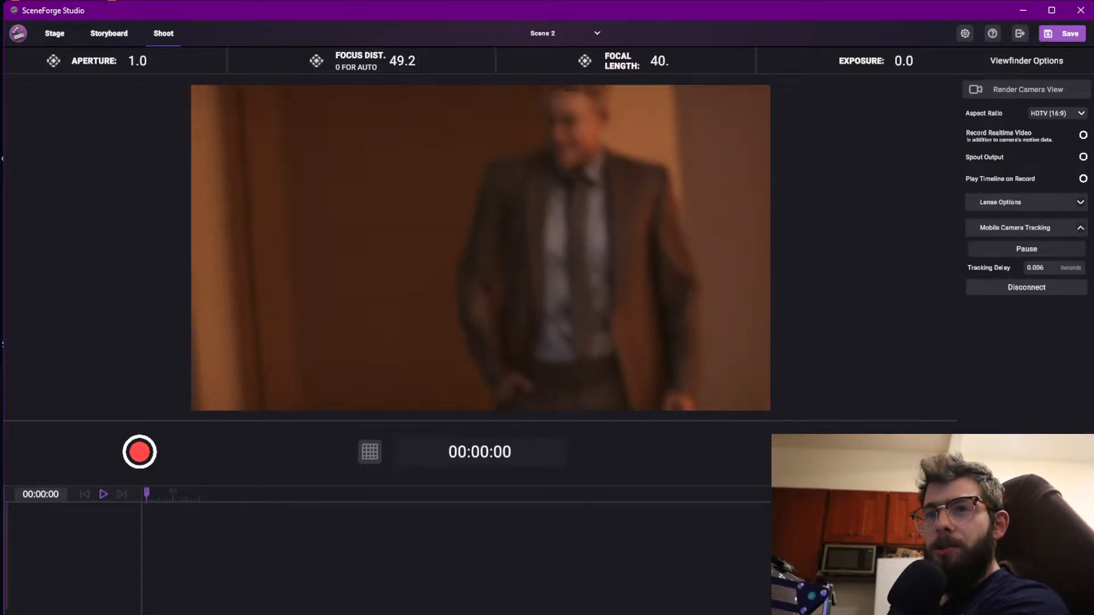
left_click(377, 217)
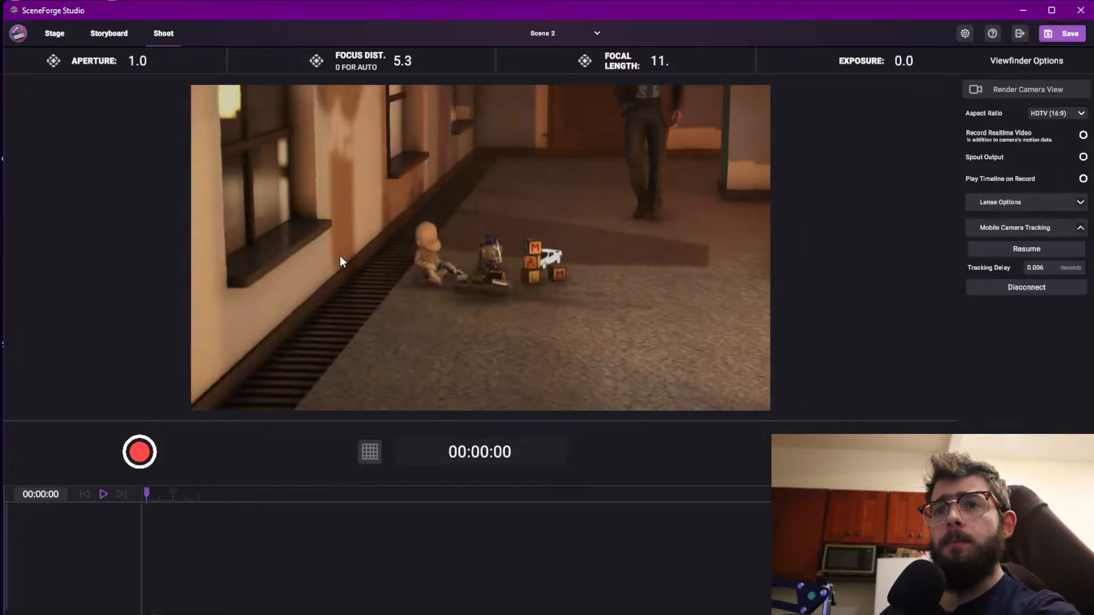
Open the storyboard and look through all available captured frames for the scene
left_click(103, 36)
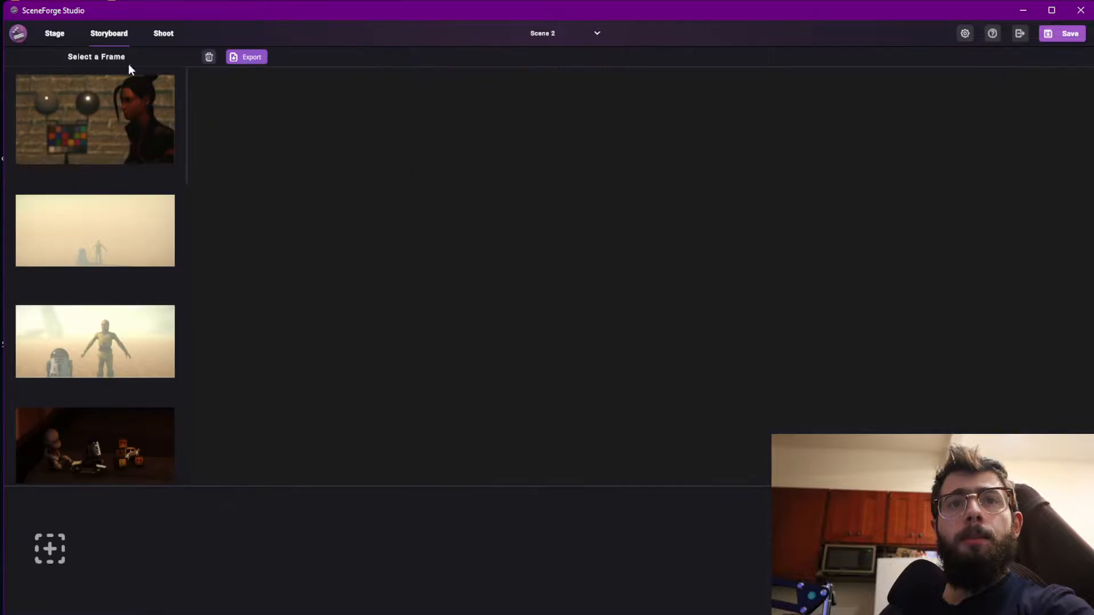
scroll(143, 370, "down", 1)
scroll(131, 369, "down", 8)
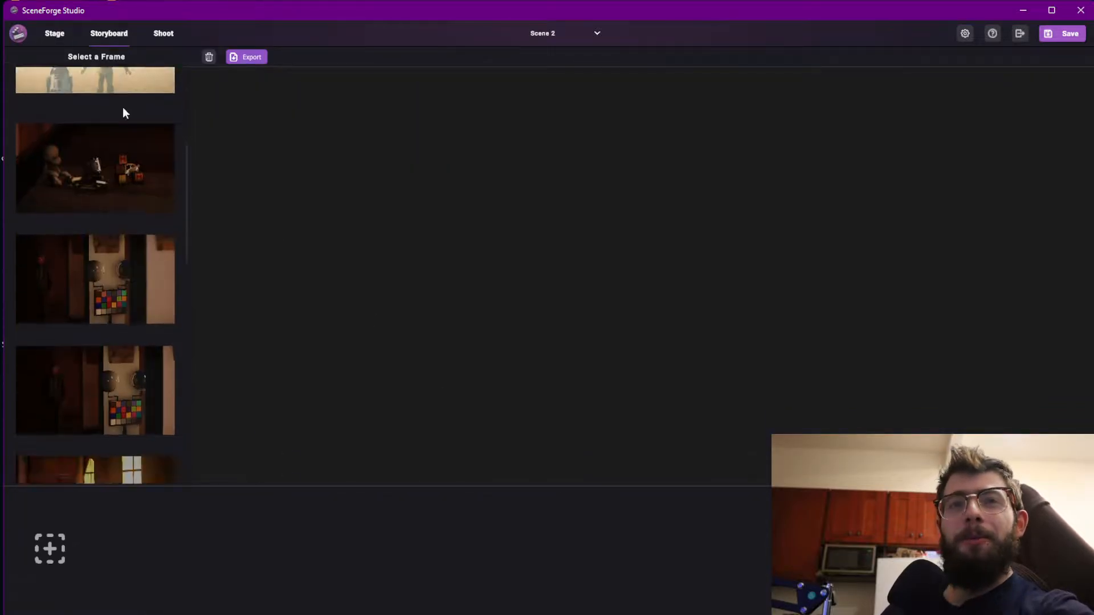
scroll(91, 151, "down", 10)
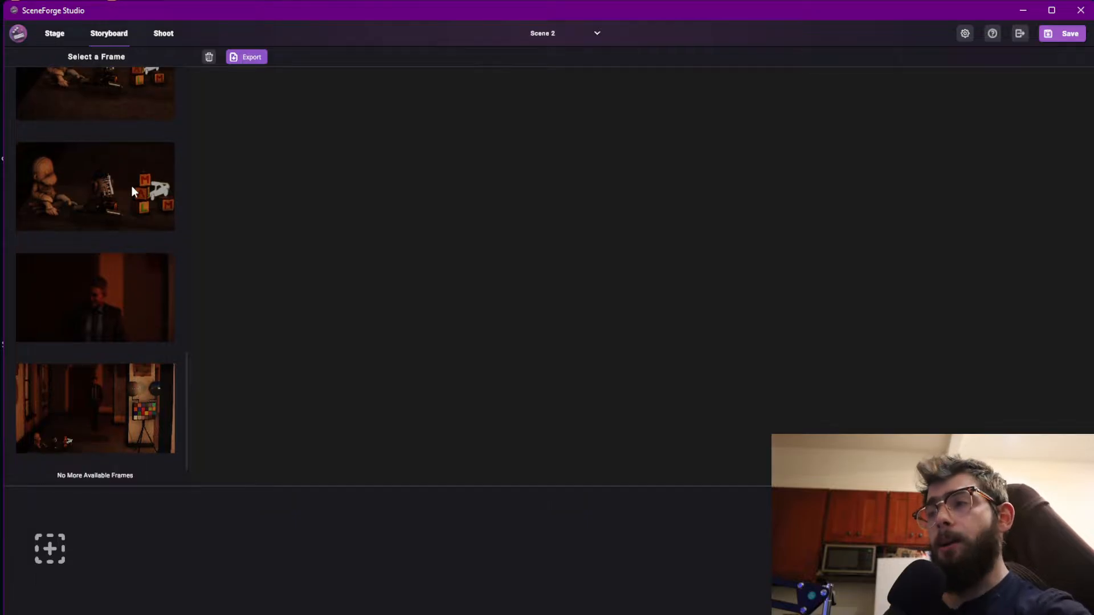
scroll(131, 185, "up", 20)
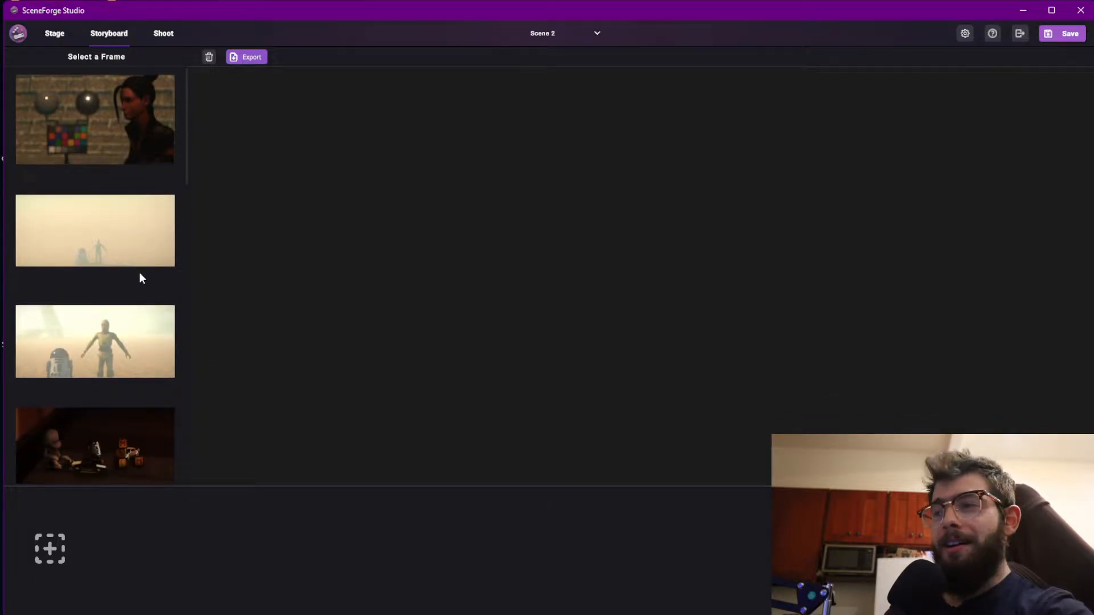
left_click(530, 42)
left_click(544, 44)
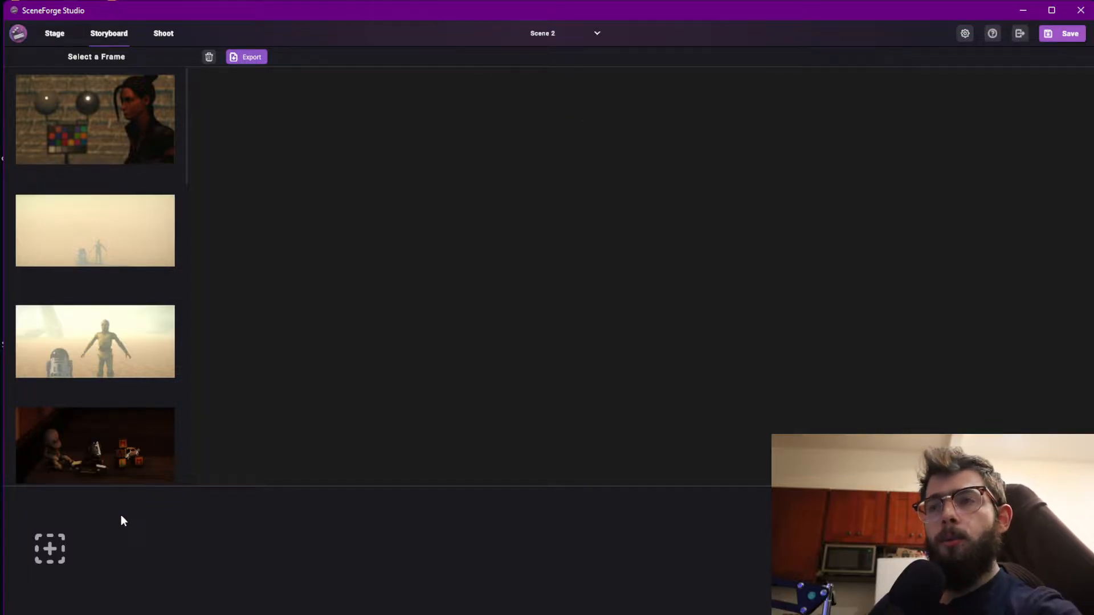
Add a first storyboard panel and fill it with the dark close-up of the suited man
left_click(49, 549)
scroll(108, 450, "down", 5)
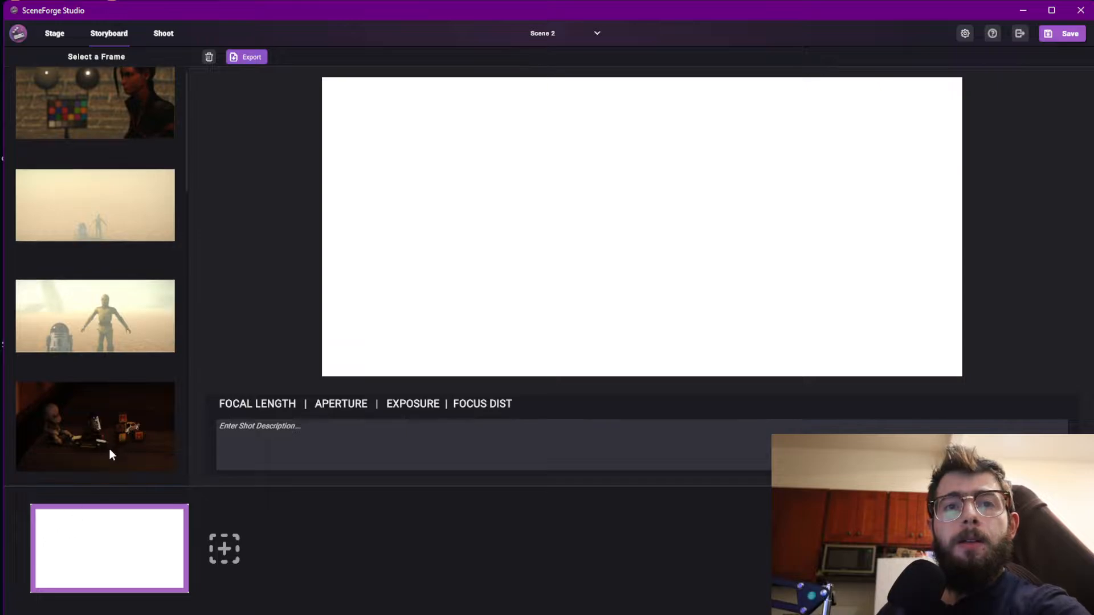
scroll(159, 365, "down", 10)
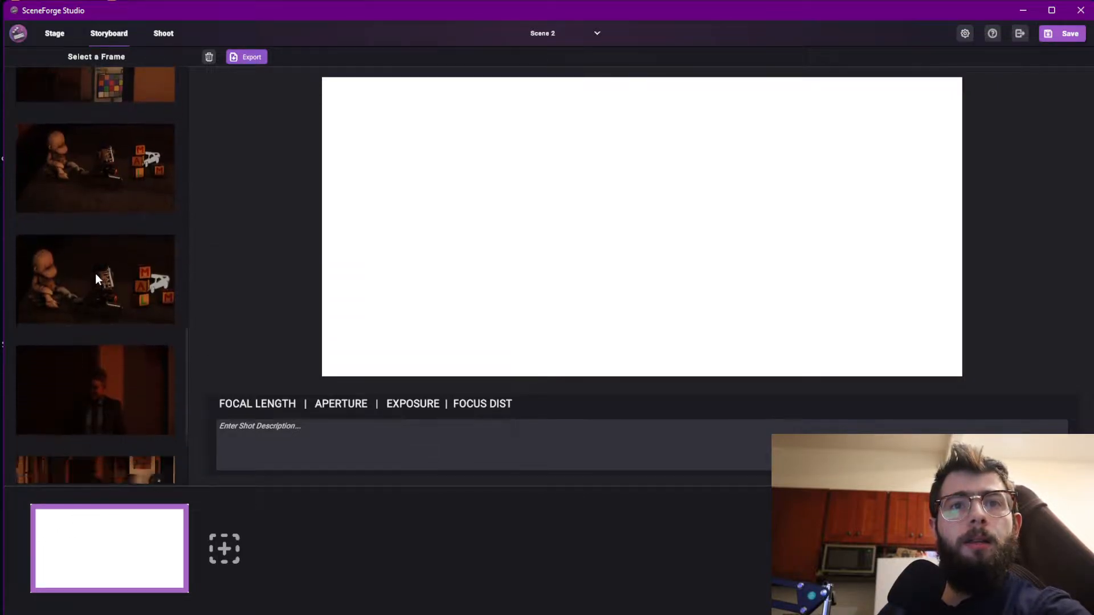
left_click(112, 306)
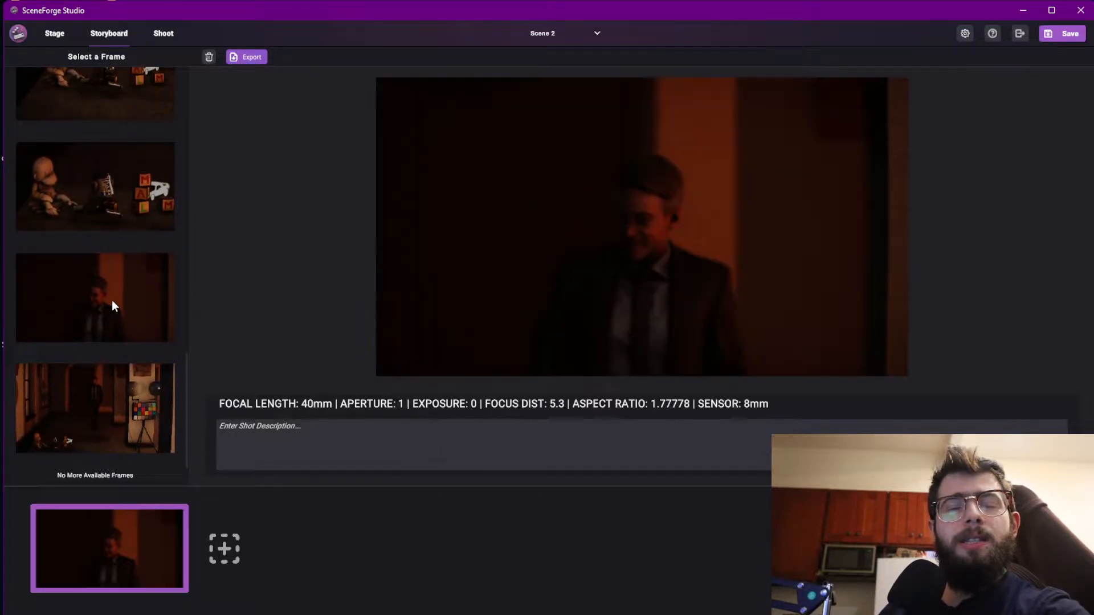
Add a second storyboard panel showing the closer frame of the seated doll, droid and letter blocks
left_click(223, 543)
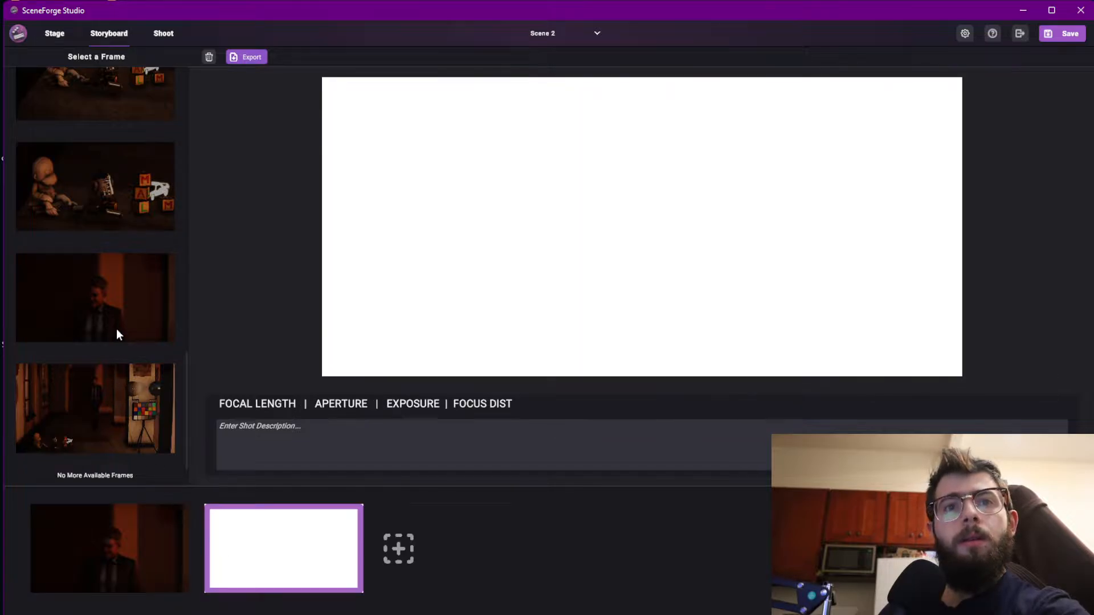
scroll(119, 335, "up", 5)
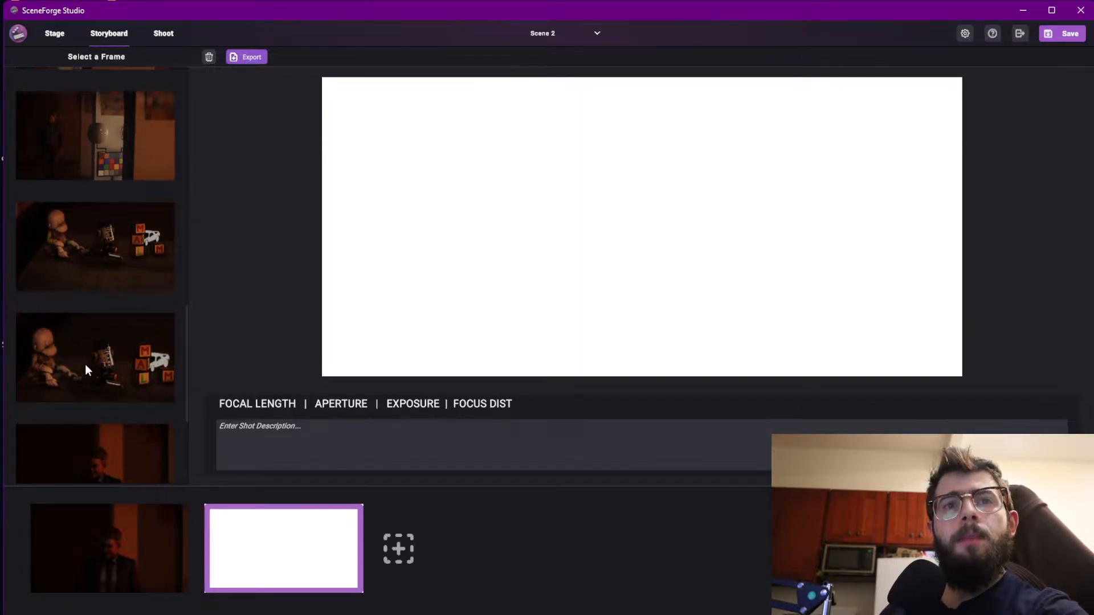
scroll(120, 219, "down", 2)
scroll(138, 253, "up", 2)
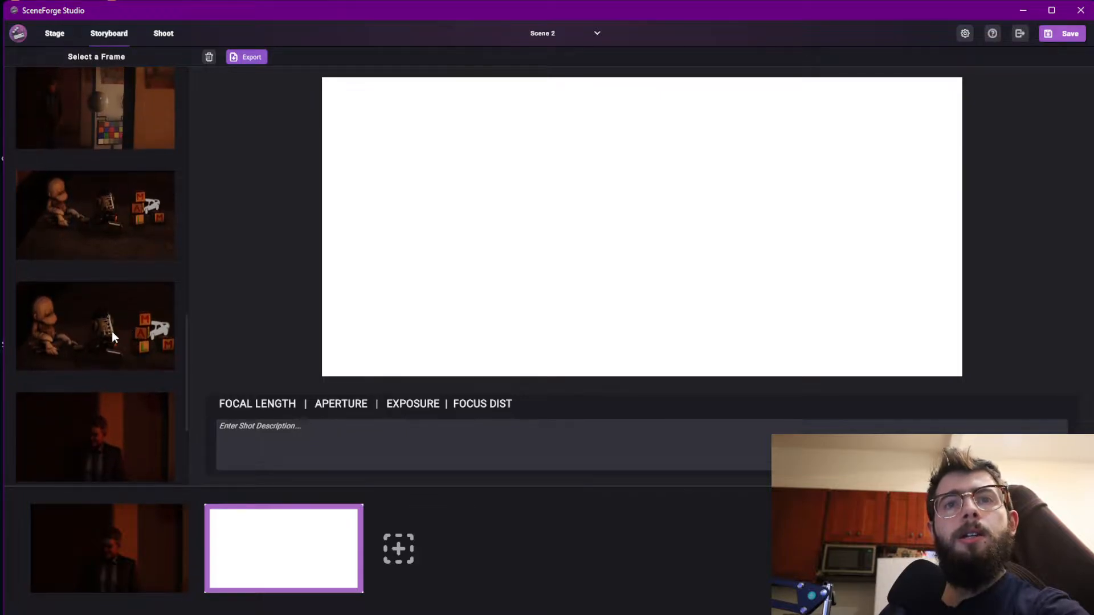
left_click(112, 333)
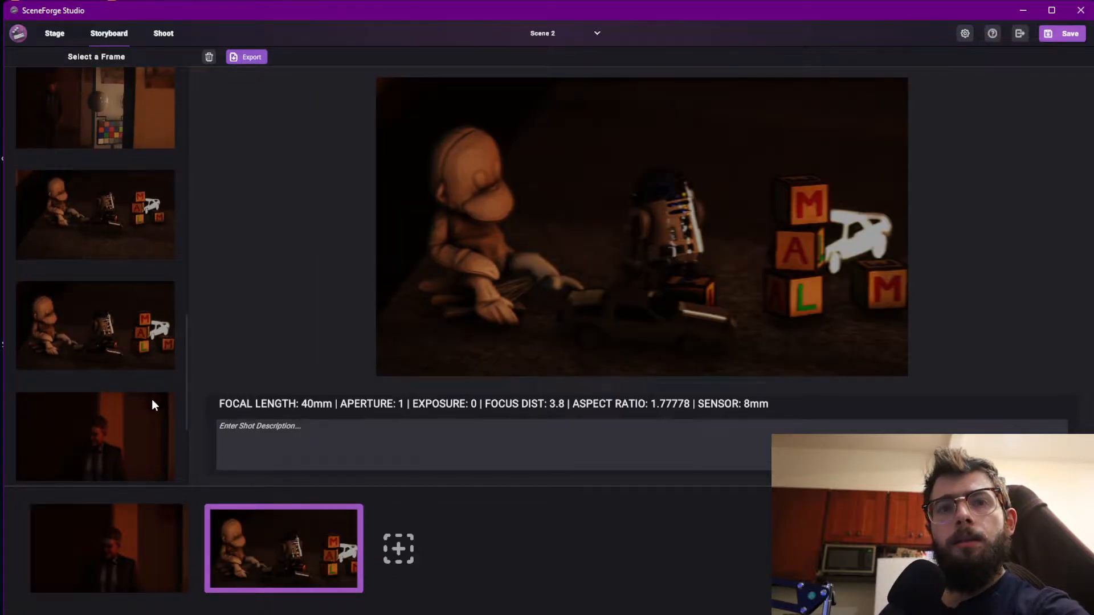
Add a third storyboard panel using the 16mm frame of the man beside the colour chart and grey sphere
left_click(413, 548)
scroll(166, 232, "down", 3)
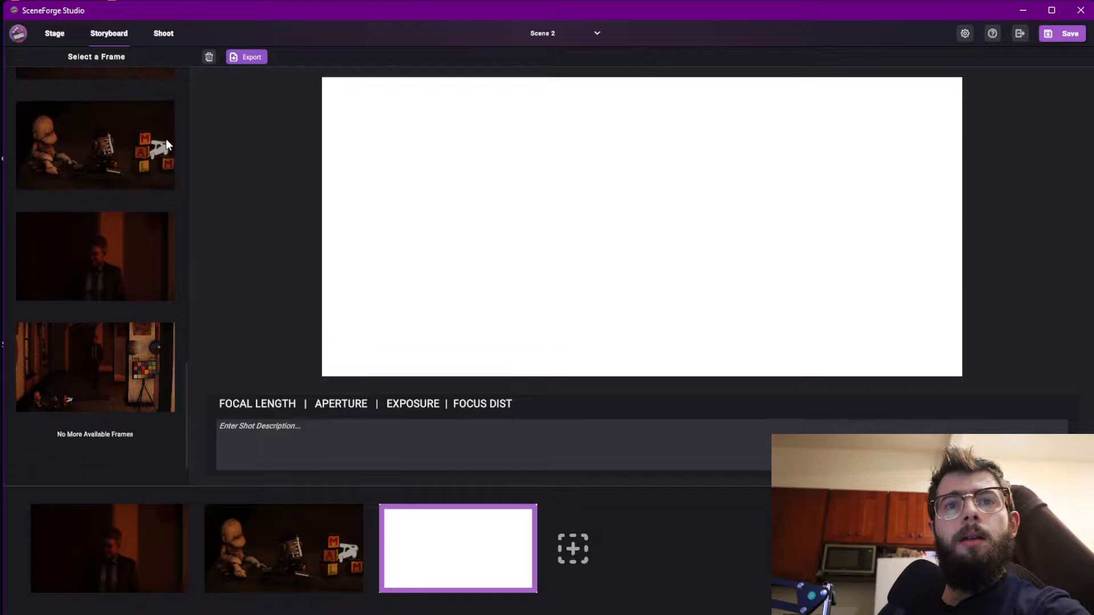
scroll(97, 471, "up", 4)
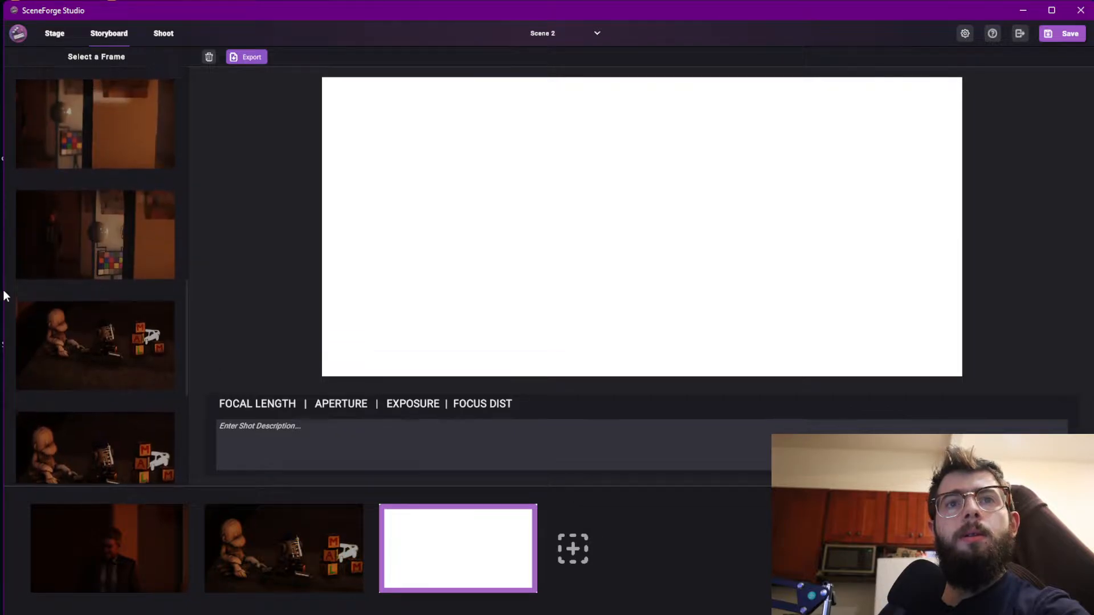
left_click(104, 235)
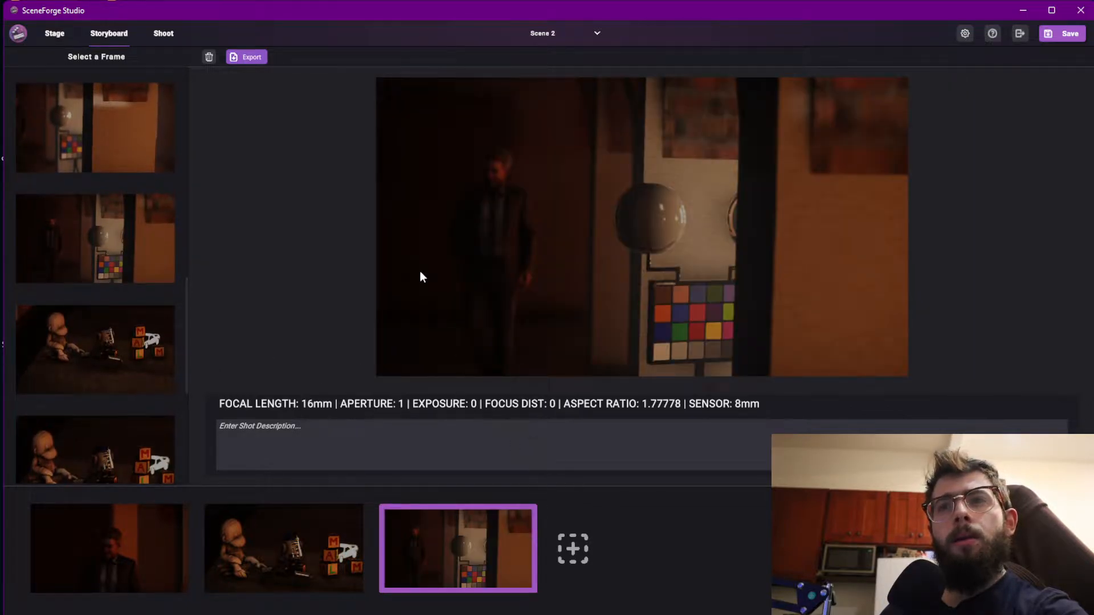
Add a fourth storyboard panel with the 11mm wide shot of the man, toys and colour chart
left_click(573, 548)
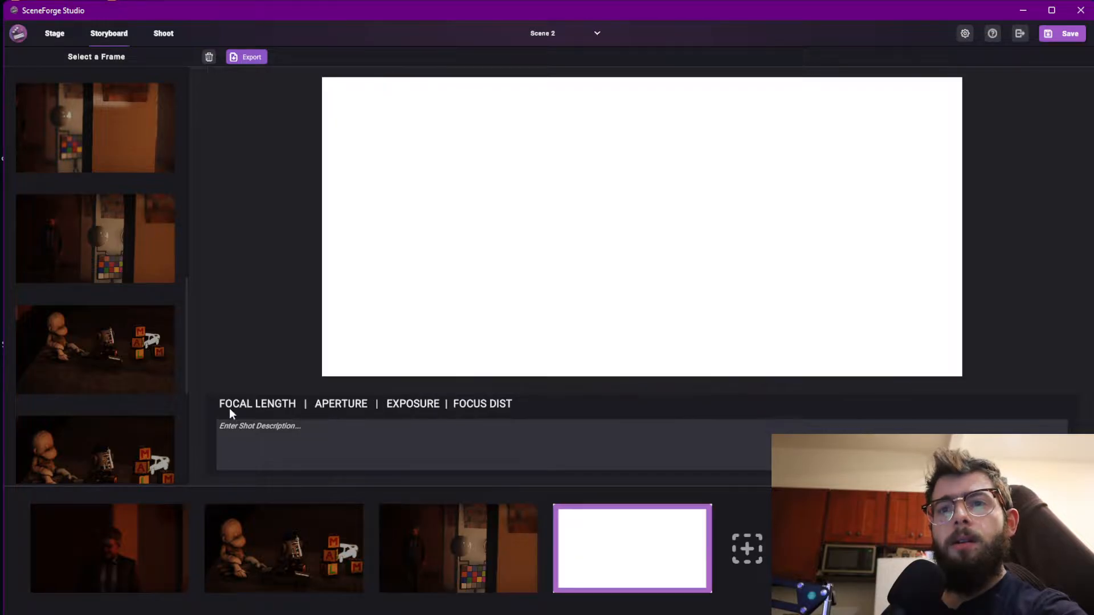
scroll(126, 379, "down", 4)
left_click(121, 392)
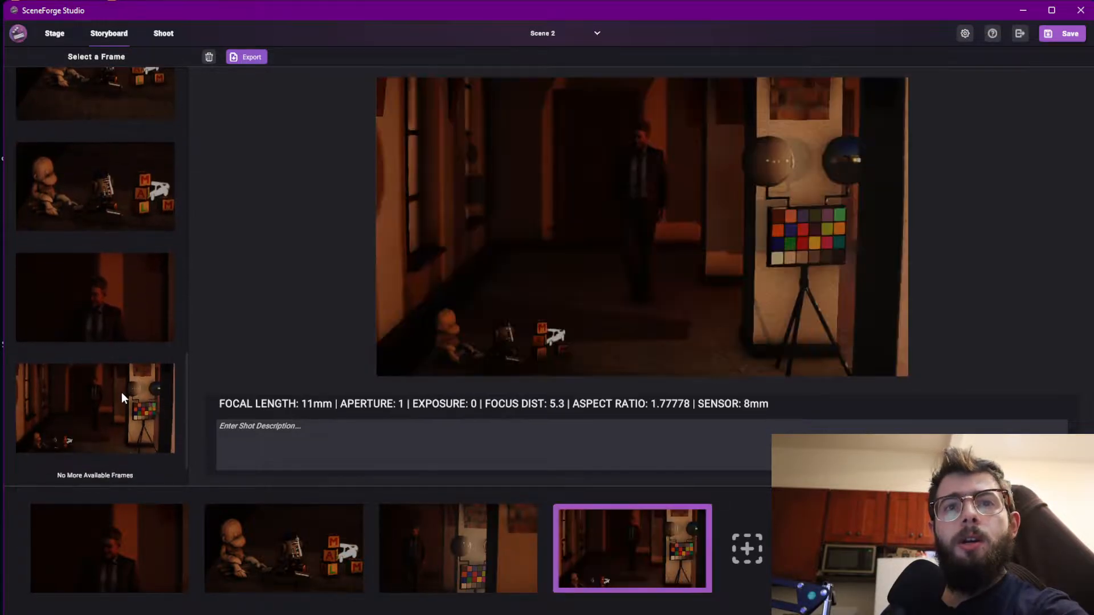
Review the four storyboard panels in sequence to check how the shots follow one another
left_click(116, 549)
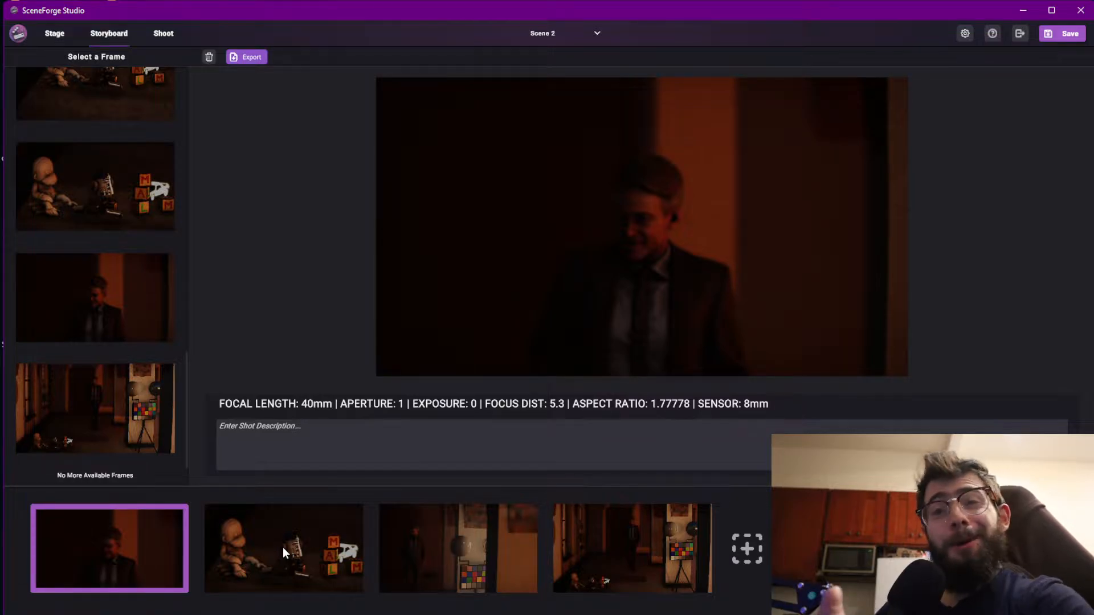
left_click(337, 563)
left_click(528, 572)
left_click(704, 562)
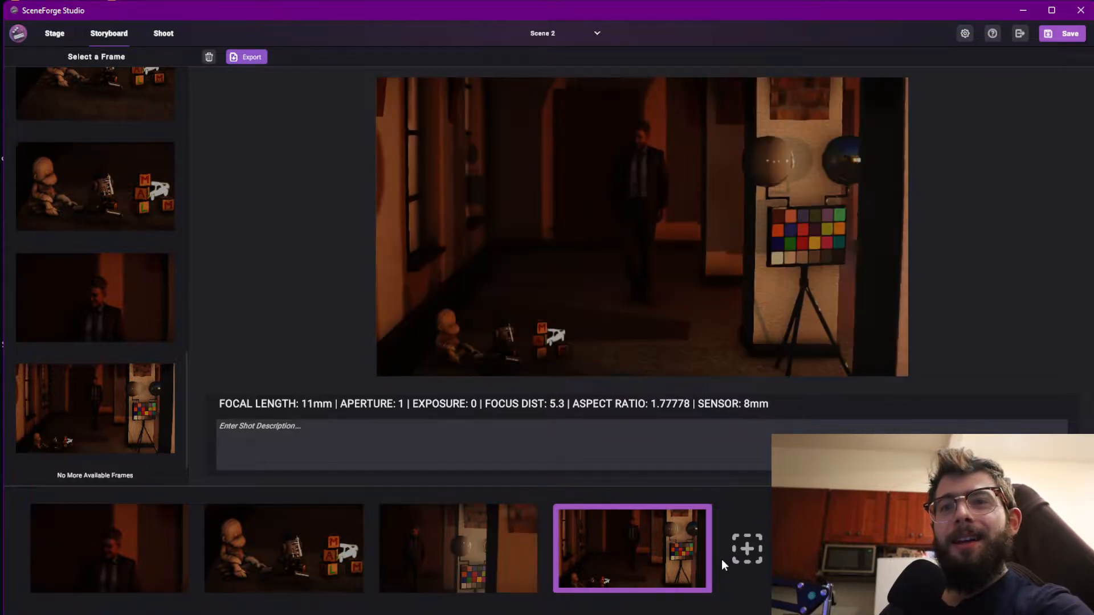
left_click(285, 559)
left_click(101, 552)
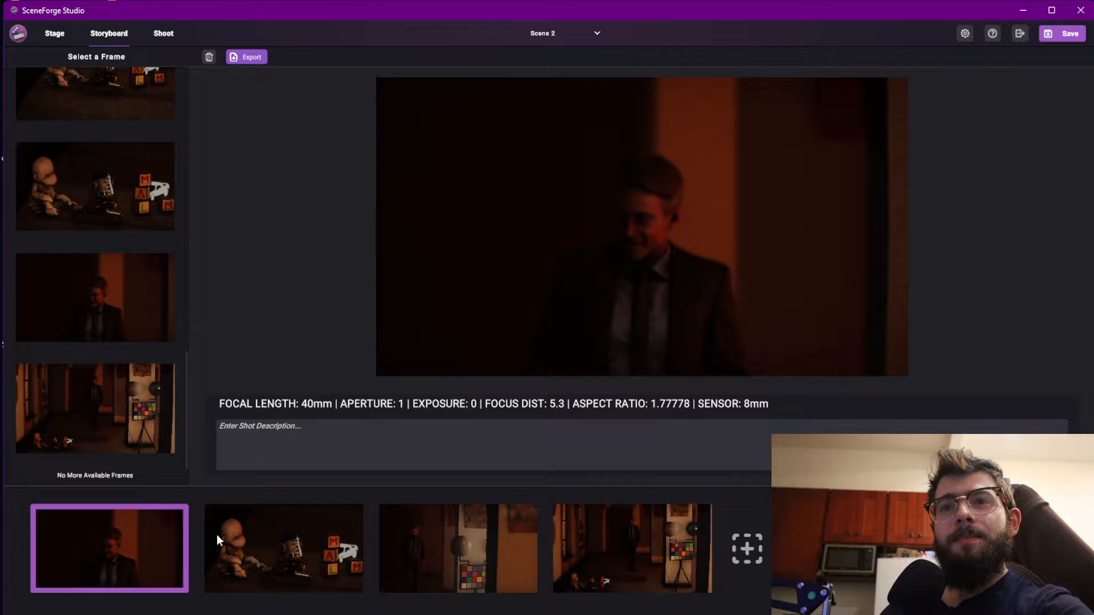
left_click(361, 537)
left_click(399, 534)
left_click(582, 535)
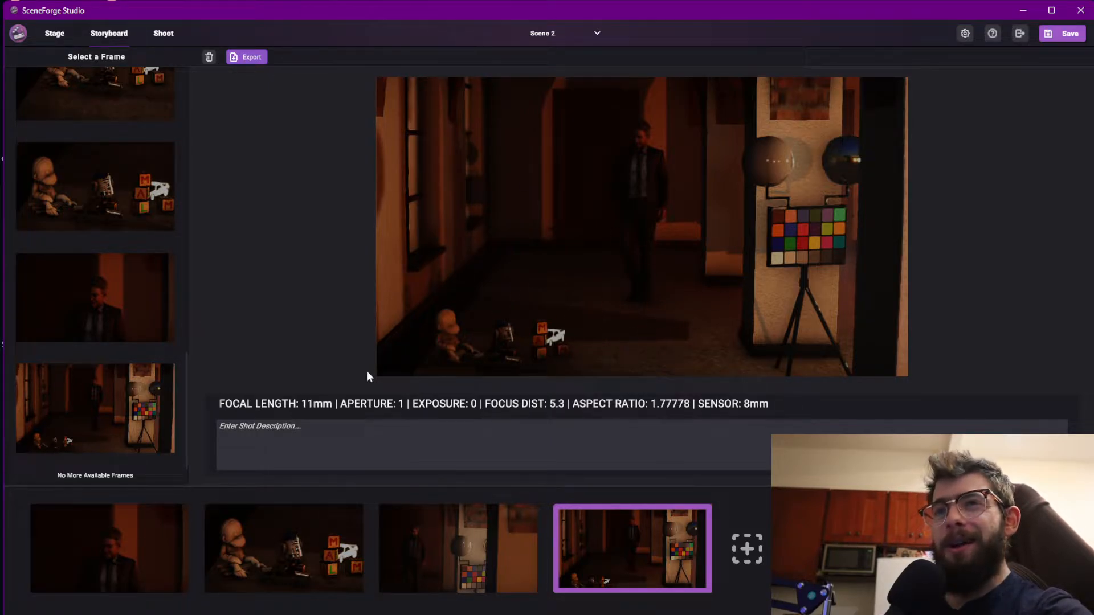
left_click(129, 539)
left_click(500, 542)
left_click(627, 547)
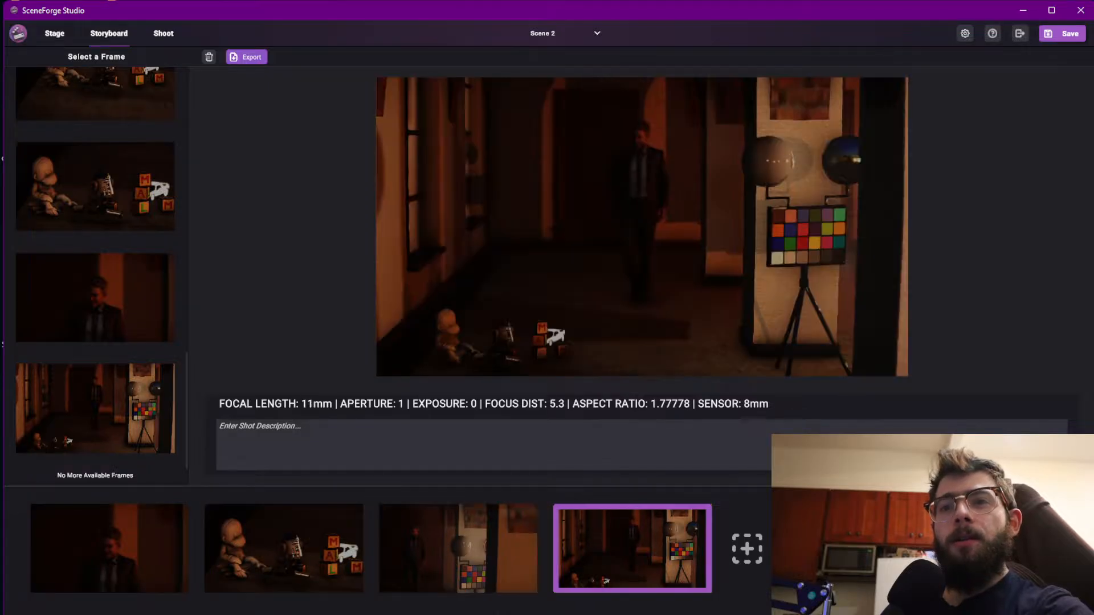
Save the project, return to the stage and close the active camera viewfinder
left_click(1072, 35)
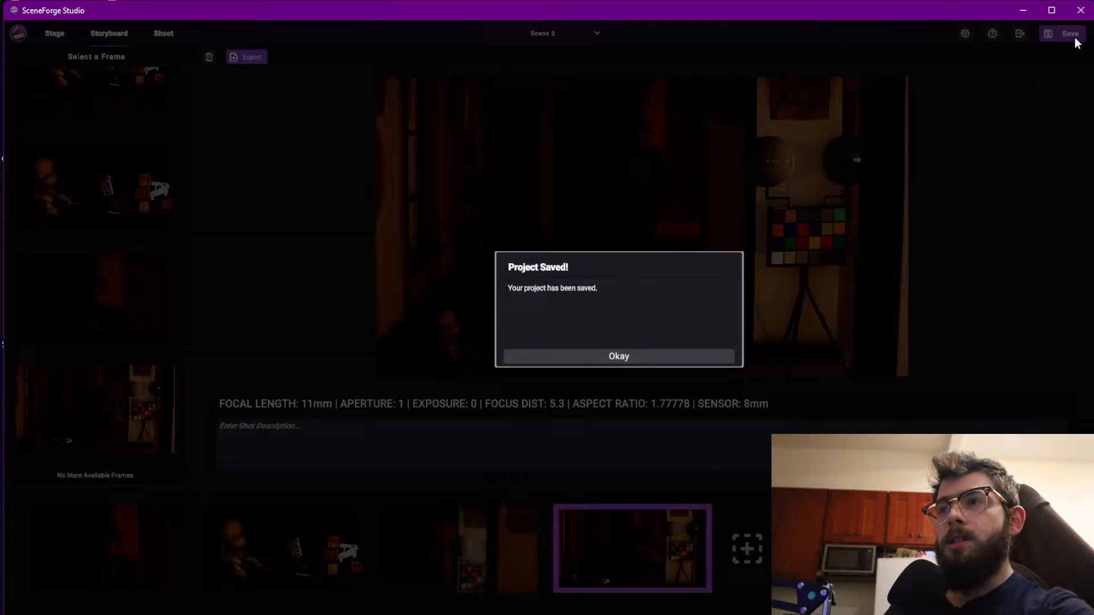
left_click(613, 357)
left_click(57, 35)
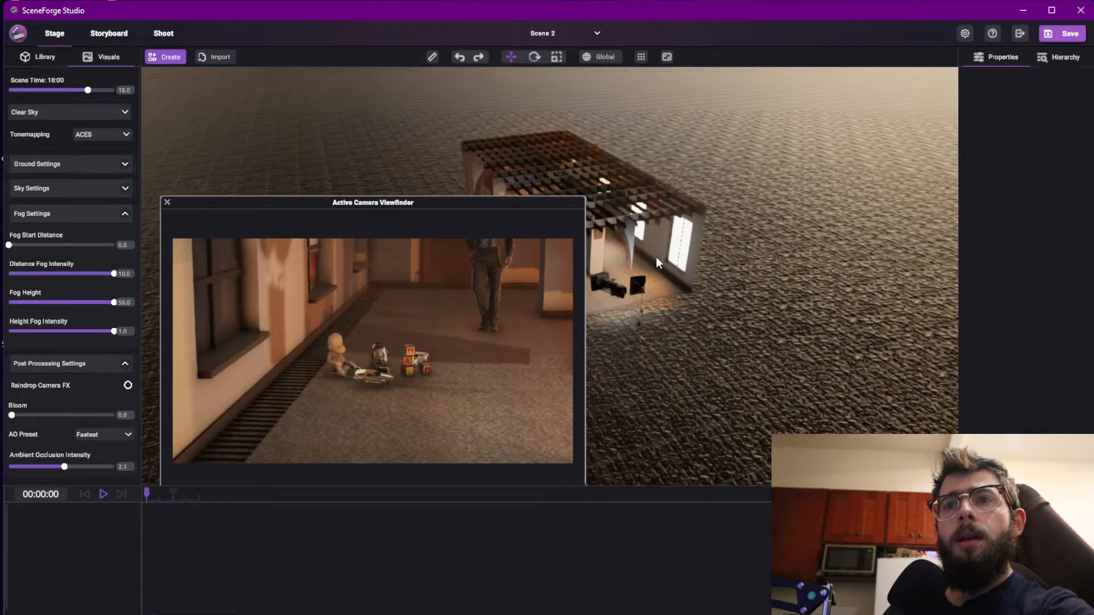
left_click(167, 202)
Create a new project scene named Gallery Scene
left_click(549, 32)
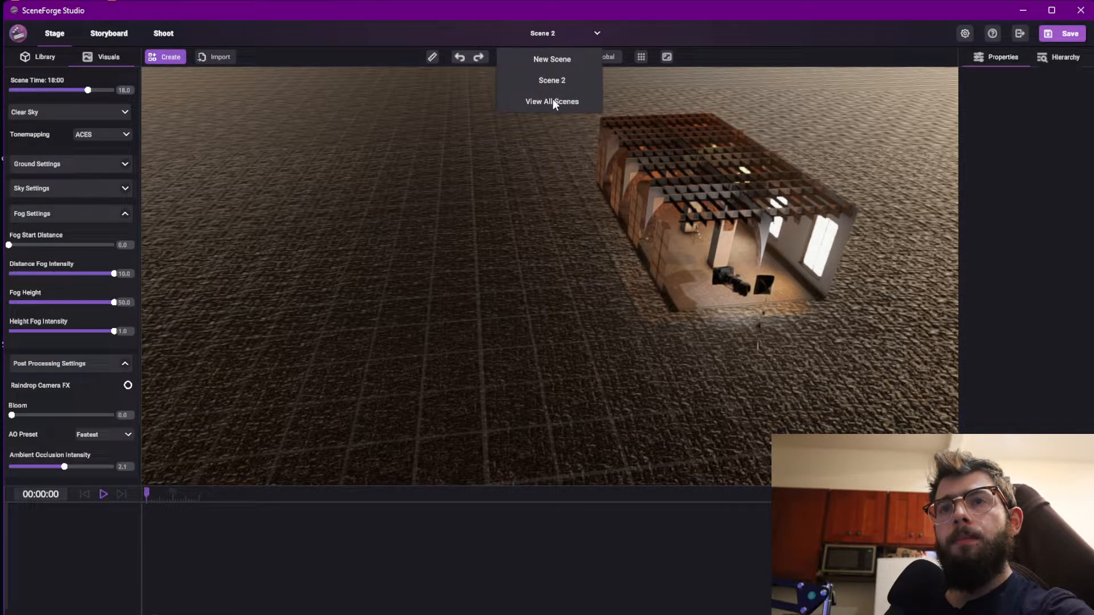
left_click(553, 101)
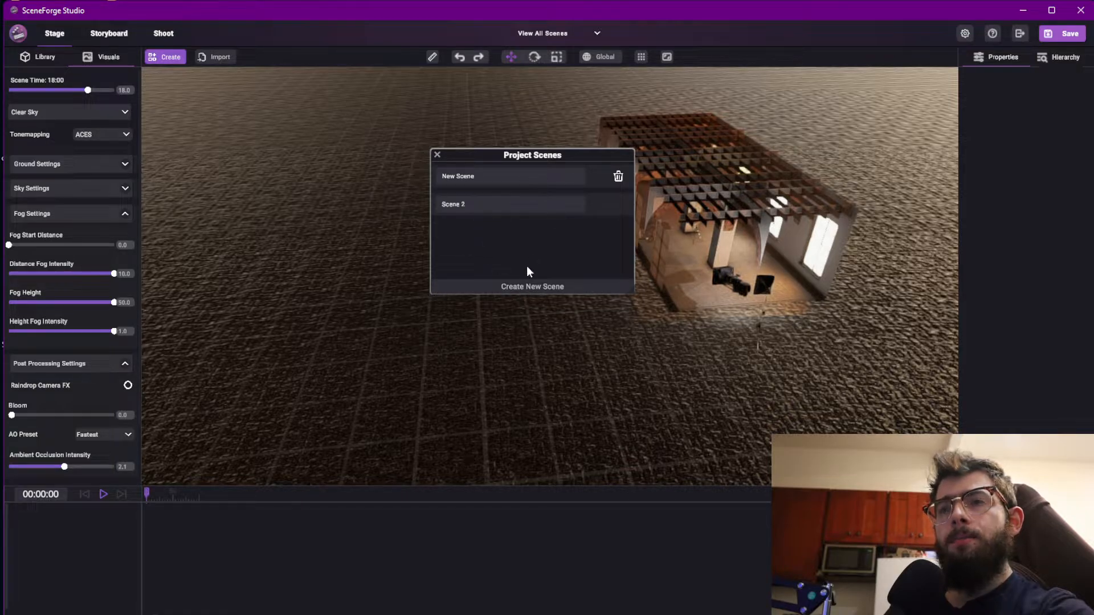
left_click(528, 287)
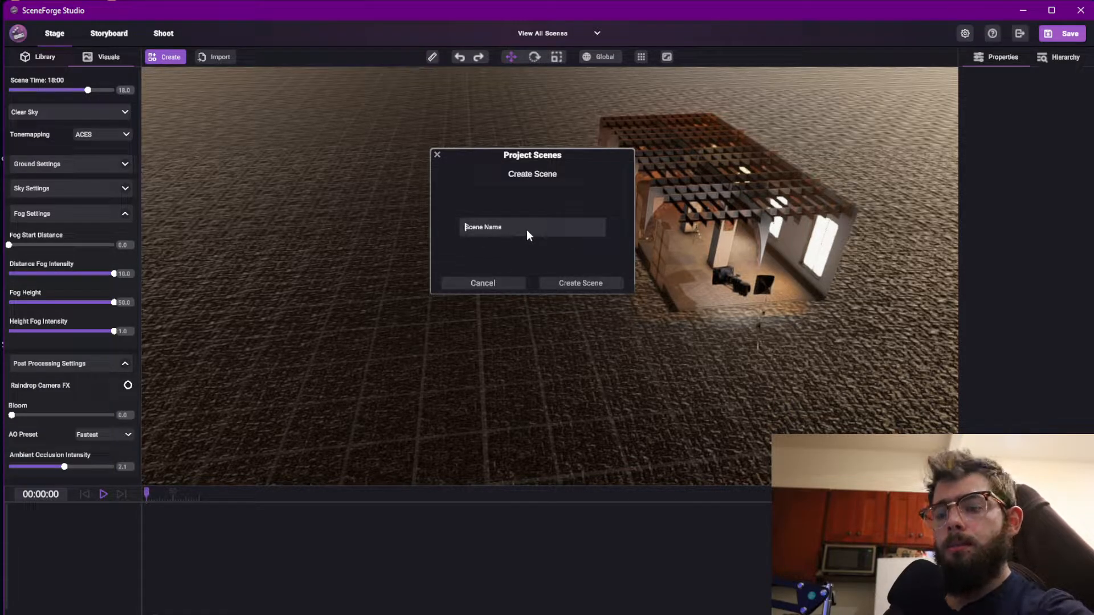
type("Gallery Scene")
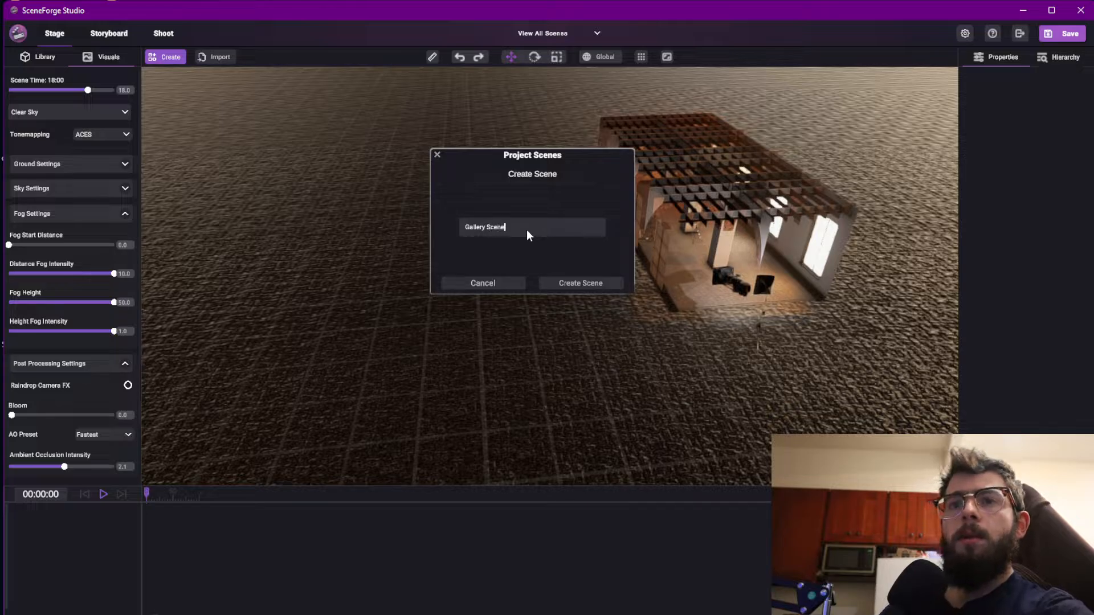
left_click(561, 285)
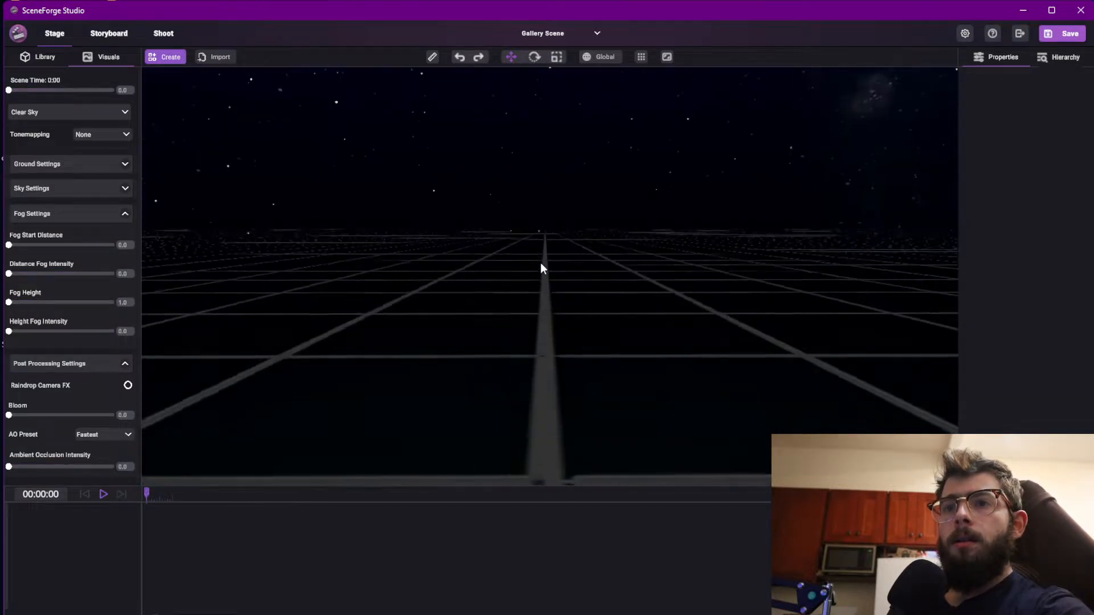
Set the scene time to 8:00 and apply a material from the Concrete category to the ground
right_click_drag(540, 262, 606, 275)
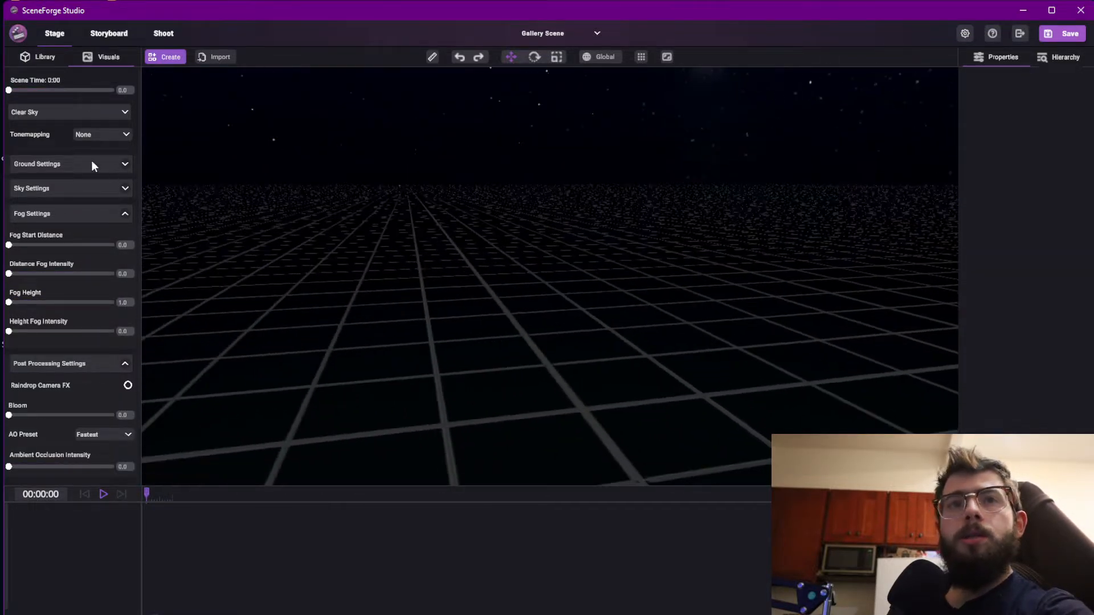
left_click_drag(9, 90, 48, 101)
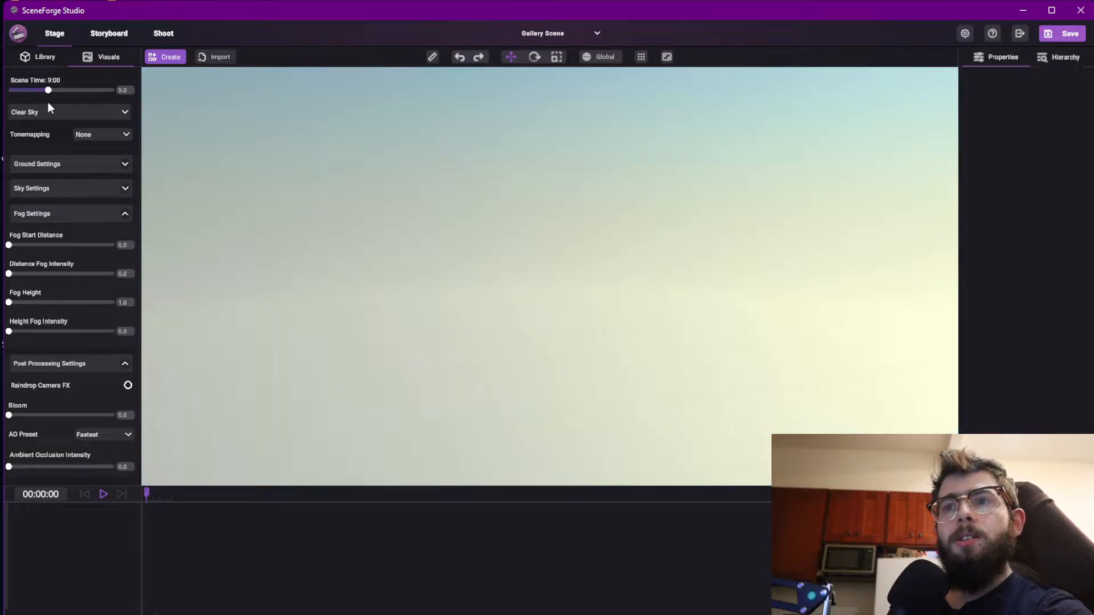
left_click(123, 165)
left_click(51, 193)
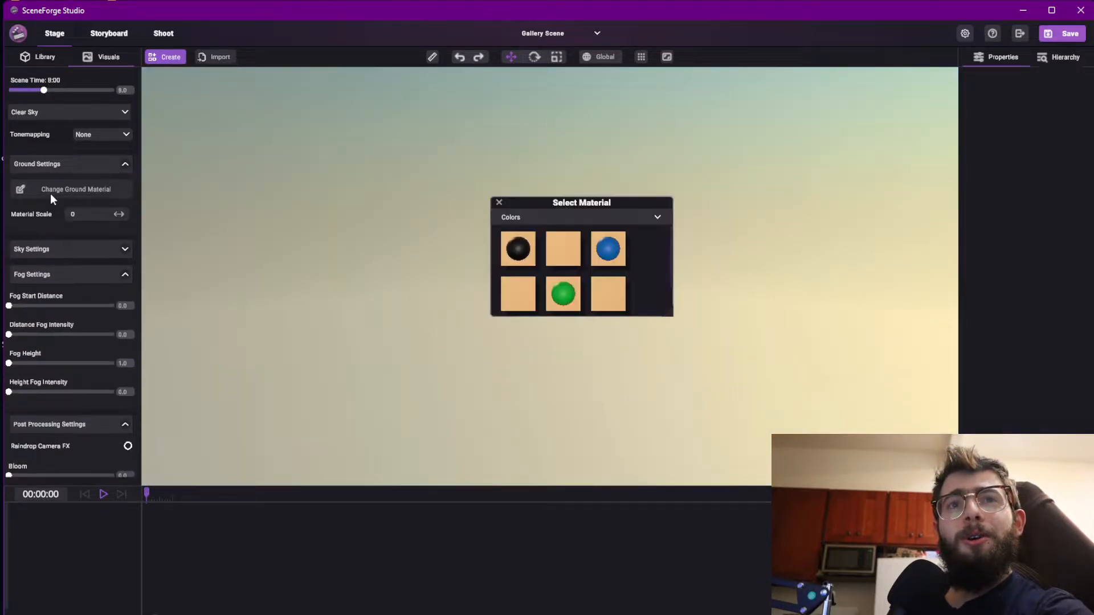
left_click(516, 219)
scroll(525, 271, "down", 1)
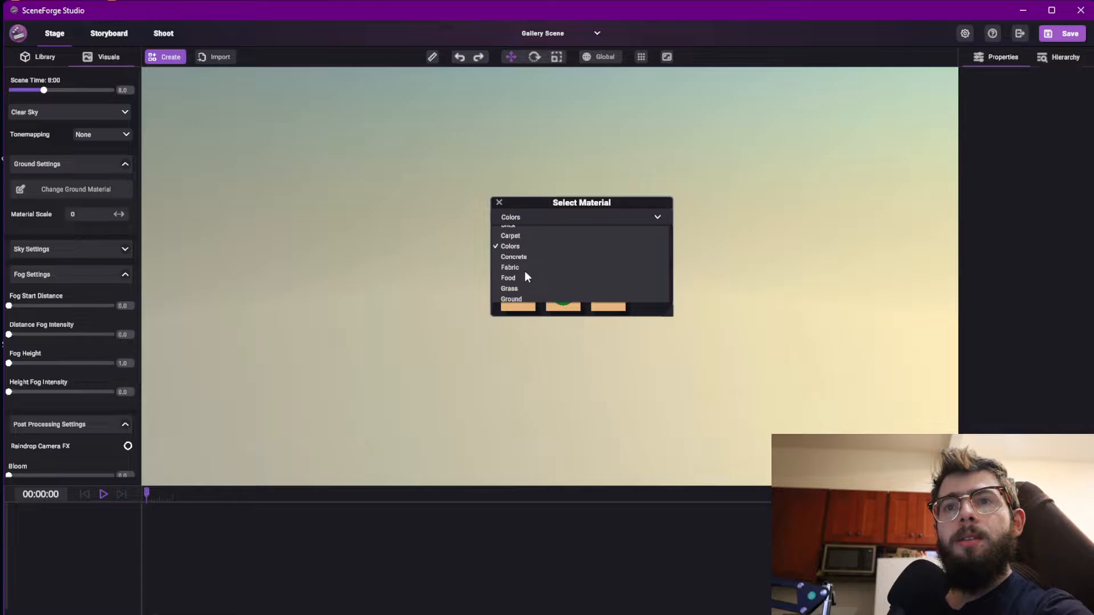
left_click(524, 257)
left_click(602, 292)
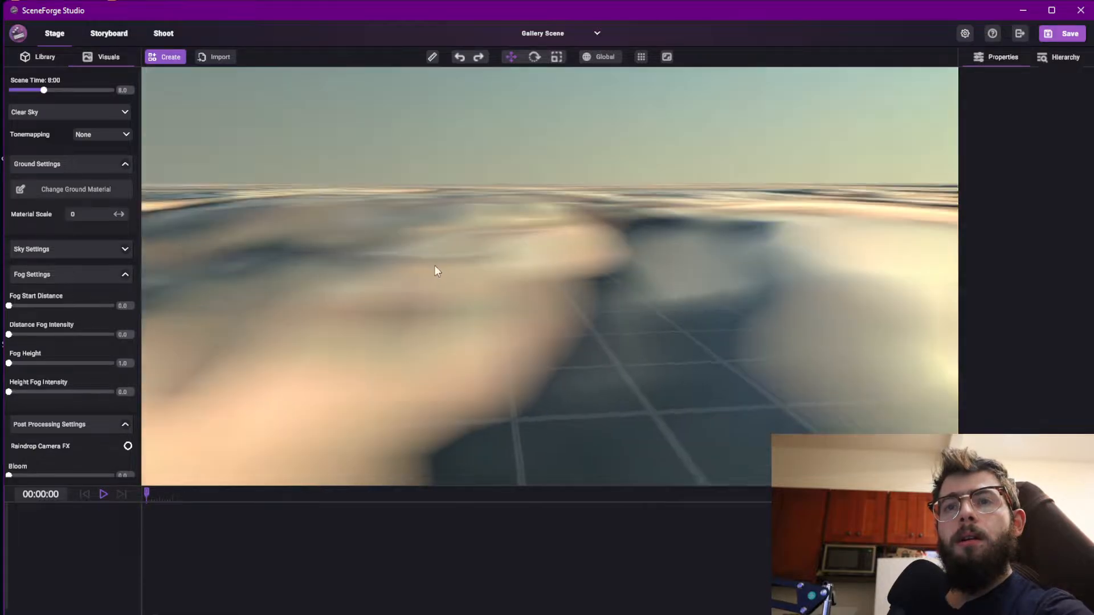
Set the ground material scale to 2000, check the texture across the ground and collapse the fog settings
left_click(83, 218)
type("2000")
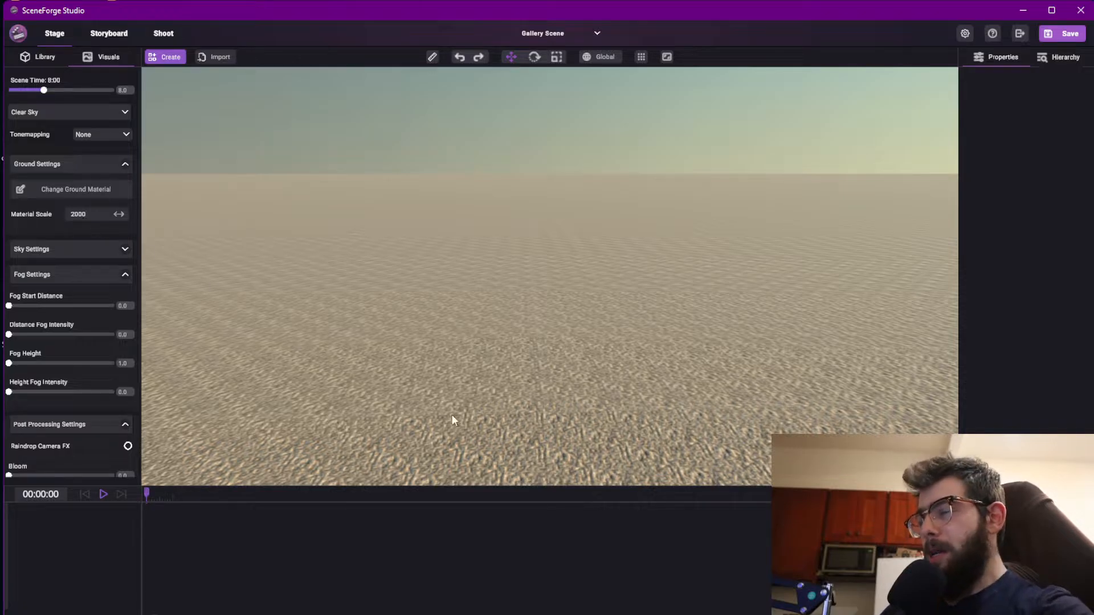
right_click_drag(451, 415, 695, 354)
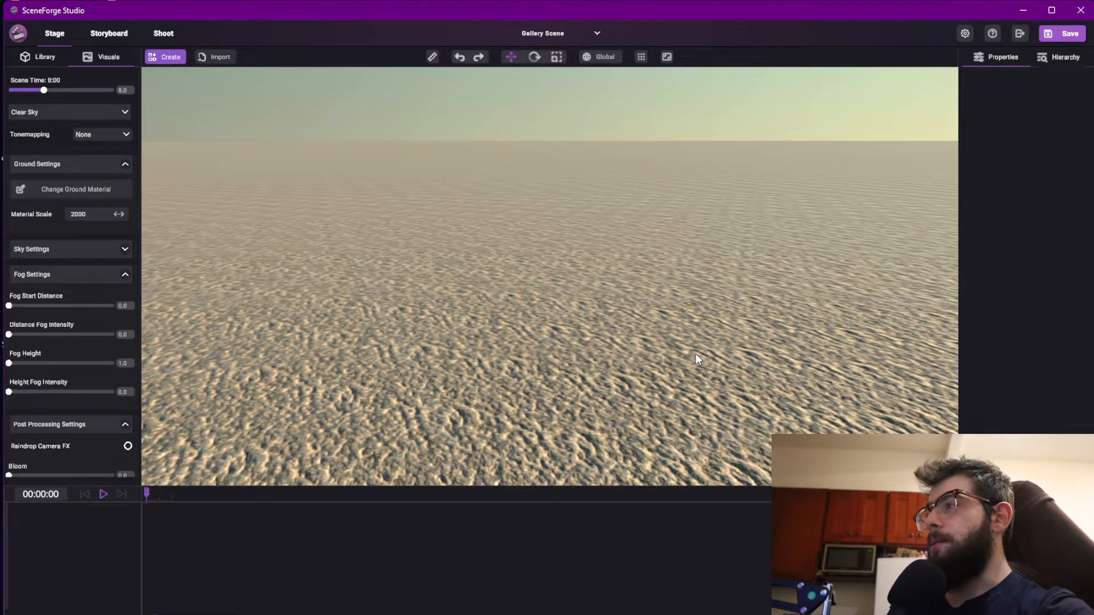
right_click_drag(818, 310, 686, 295)
scroll(684, 289, "down", 3)
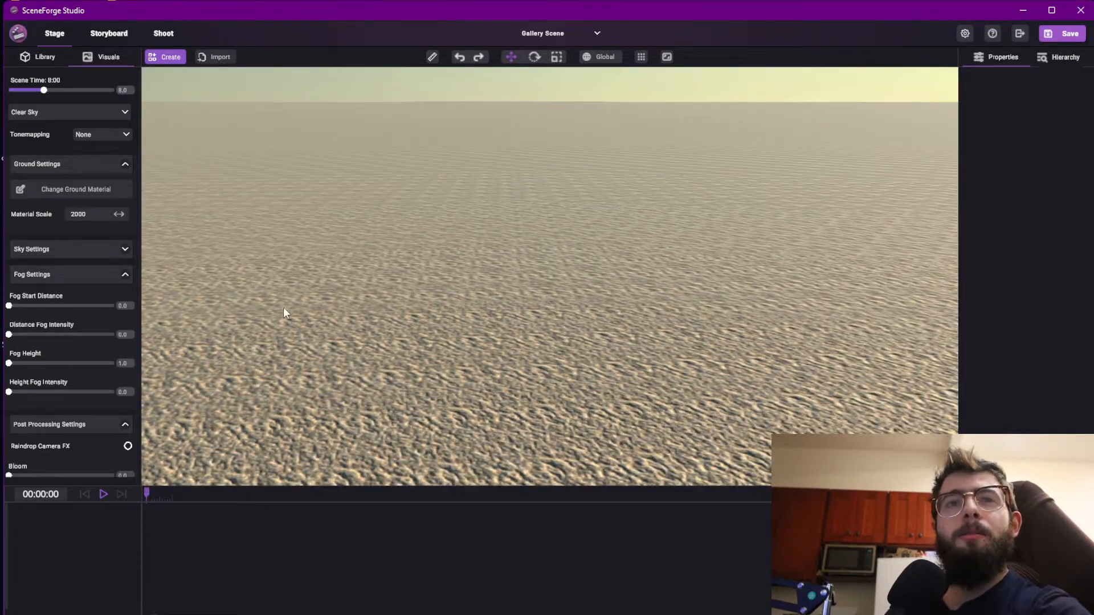
left_click(125, 275)
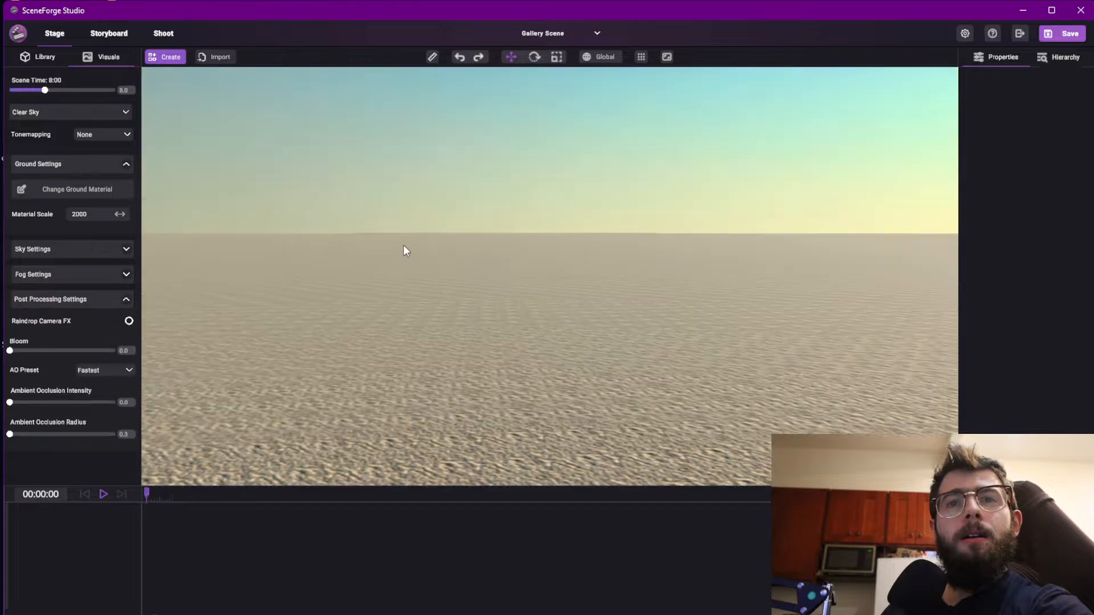
right_click_drag(404, 245, 388, 279)
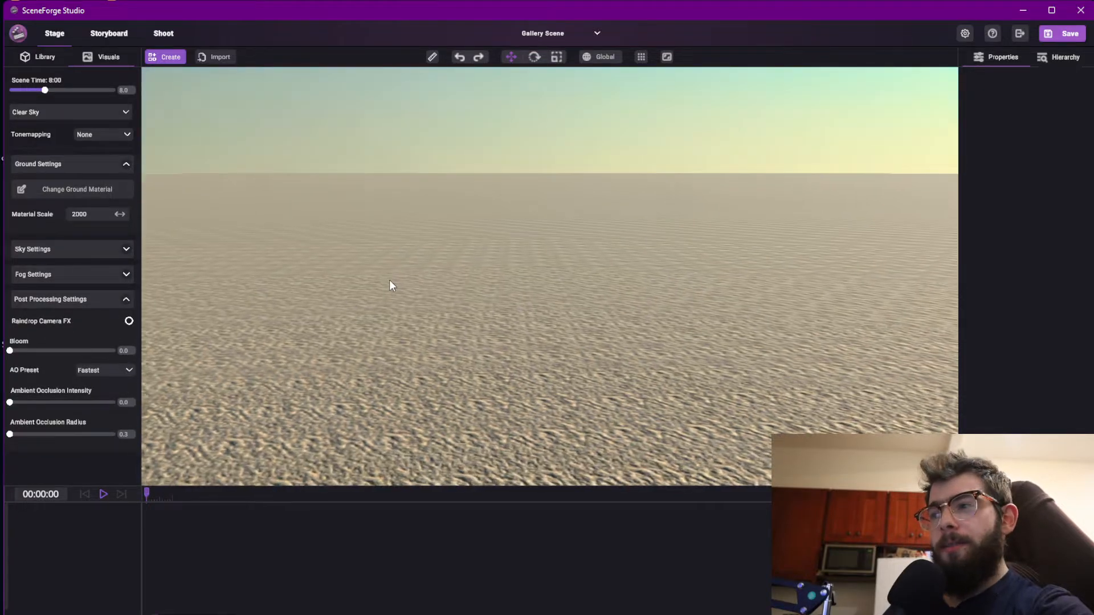
Place the gallery2 model from the library on the ground and scale it uniformly to 0.01
left_click(48, 59)
left_click_drag(118, 255, 566, 386)
right_click_drag(565, 386, 597, 227)
left_click(593, 240)
key("r")
left_click_drag(538, 318, 564, 337)
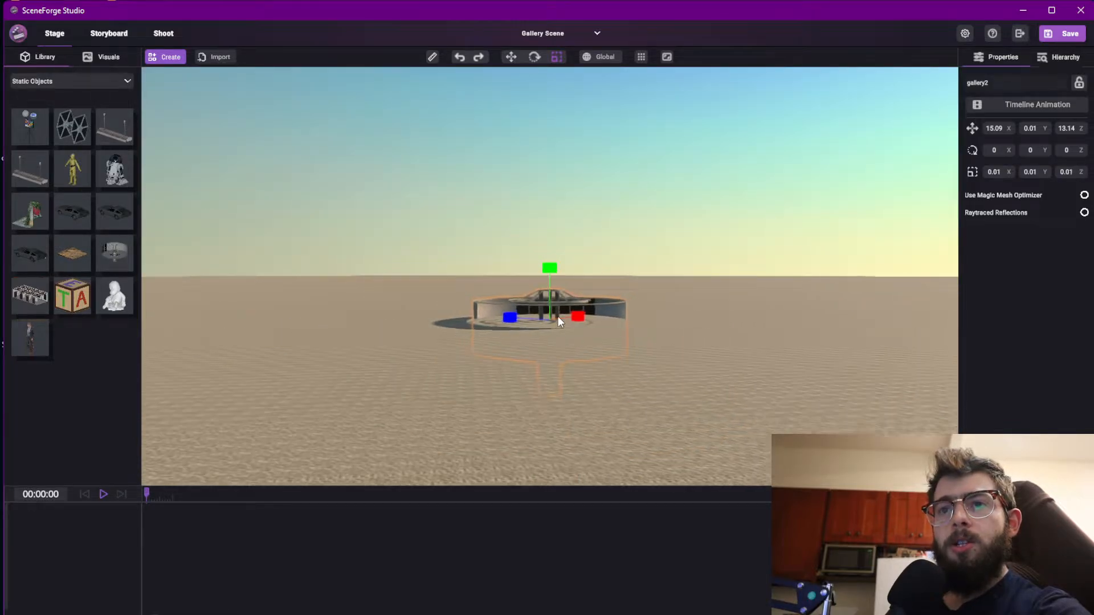
Raise the gallery model above the ground to a Y position of 2.02
scroll(561, 308, "up", 3)
middle_click_drag(570, 272, 592, 399)
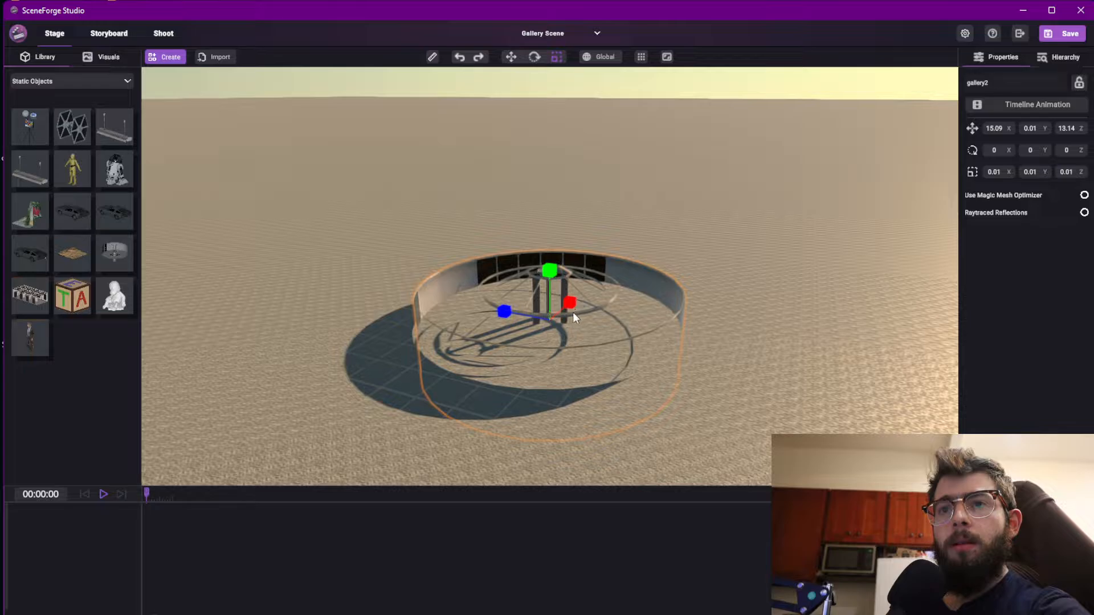
key("w")
left_click_drag(552, 274, 556, 200)
middle_click_drag(556, 200, 526, 269)
scroll(542, 245, "up", 10)
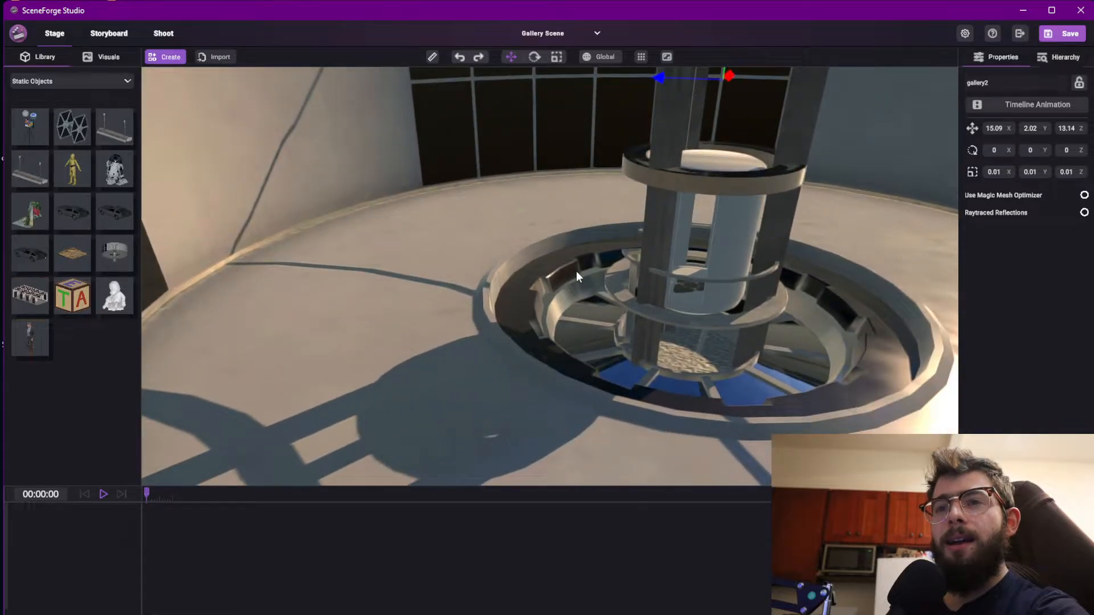
Inspect the gallery interior and raise the model slightly to a Y position of 2.12
right_click_drag(577, 272, 362, 363)
key("w")
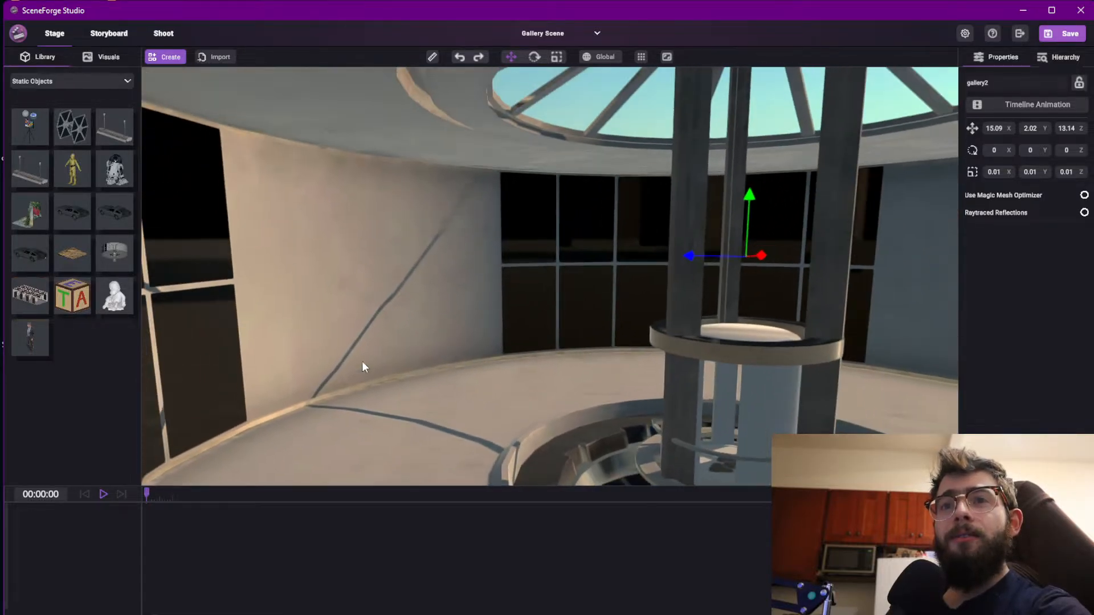
right_click_drag(435, 281, 706, 377)
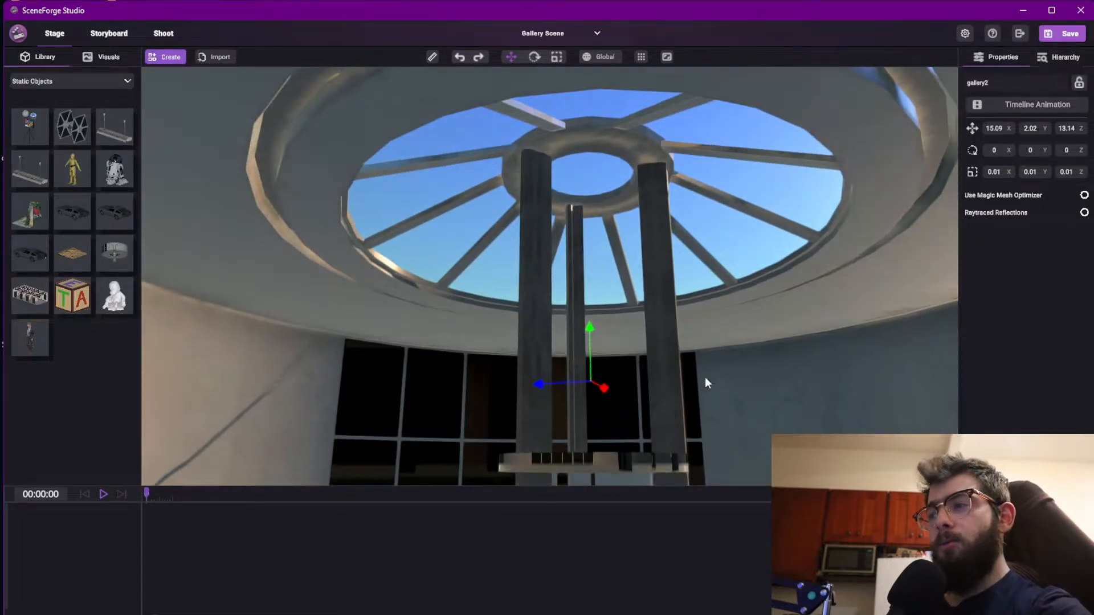
right_click_drag(700, 224, 562, 325)
scroll(573, 324, "down", 4)
right_click_drag(759, 295, 733, 326)
key("q")
left_click_drag(515, 94, 518, 92)
Enable Raytraced Reflections on the gallery model and inspect the reflective floor and windows from inside
right_click_drag(641, 103, 675, 184)
key("w")
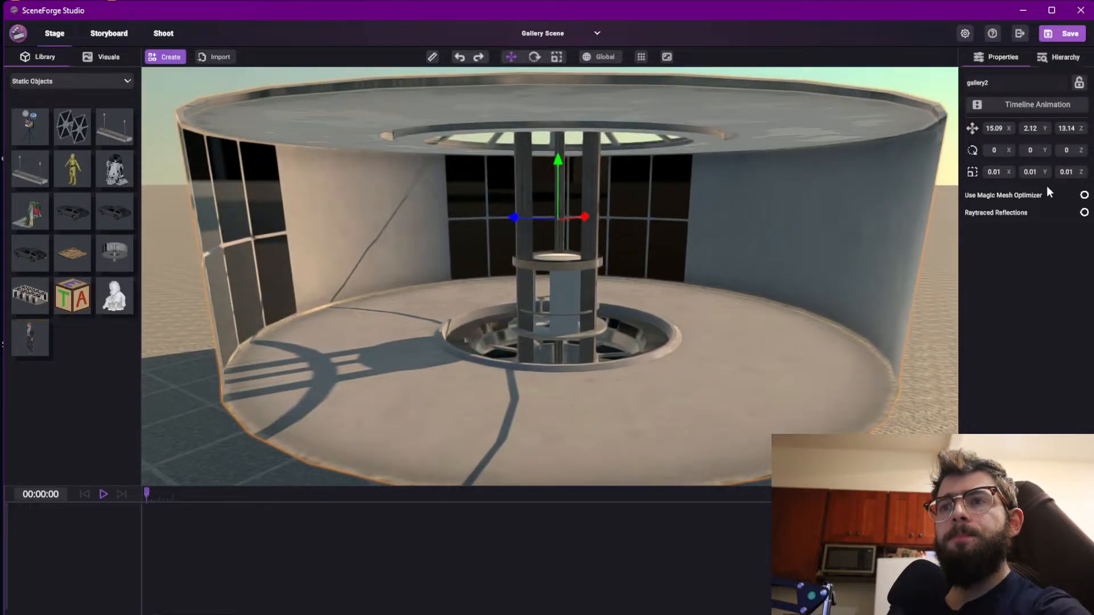
left_click(1085, 213)
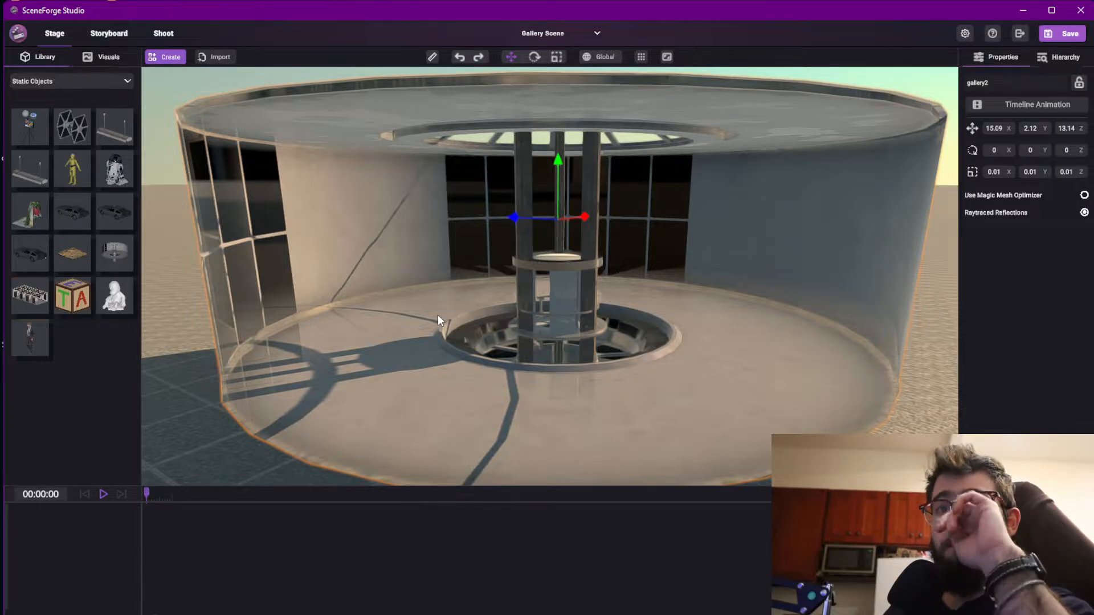
key("w")
right_click_drag(554, 263, 415, 275)
key("s")
key("s")
key("w")
key("a")
key("d")
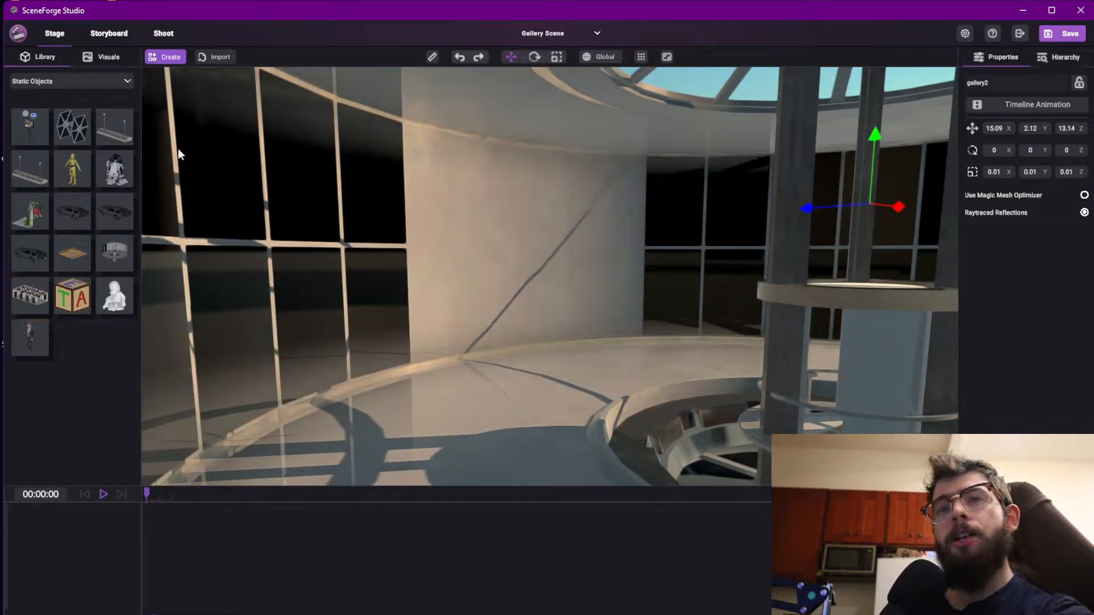
Shift the scene time and return it to 8:00, checking the gallery's reflections from outside and inside
left_click(114, 56)
mouse_move(29, 91)
left_mouse_down()
mouse_move(78, 90)
mouse_move(44, 104)
left_mouse_up()
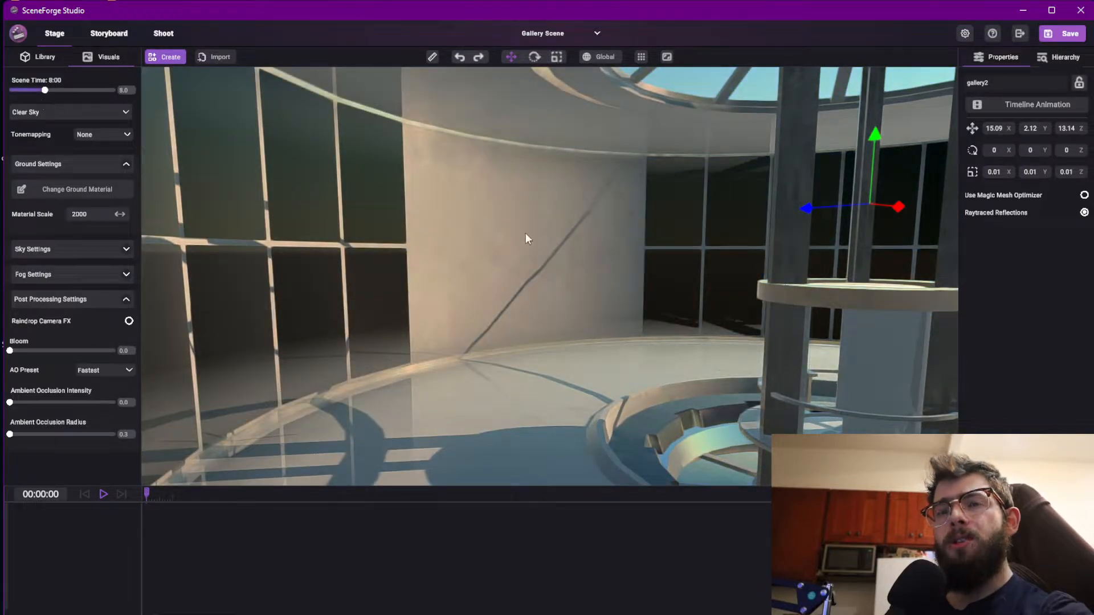
right_click_drag(525, 233, 397, 287)
key("s")
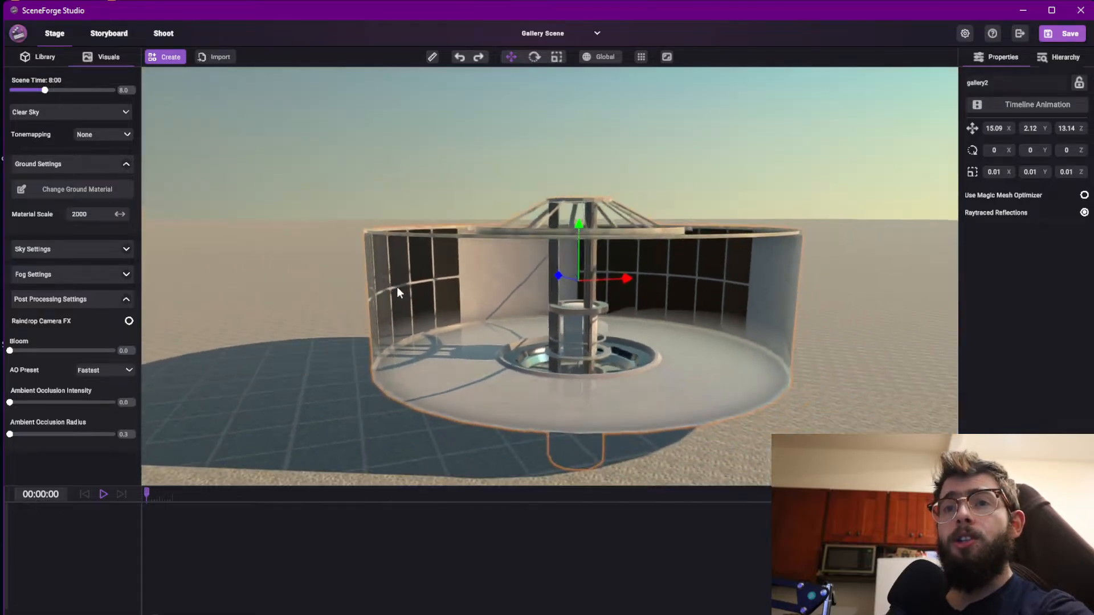
right_click_drag(896, 334, 652, 320)
key("w")
key("w")
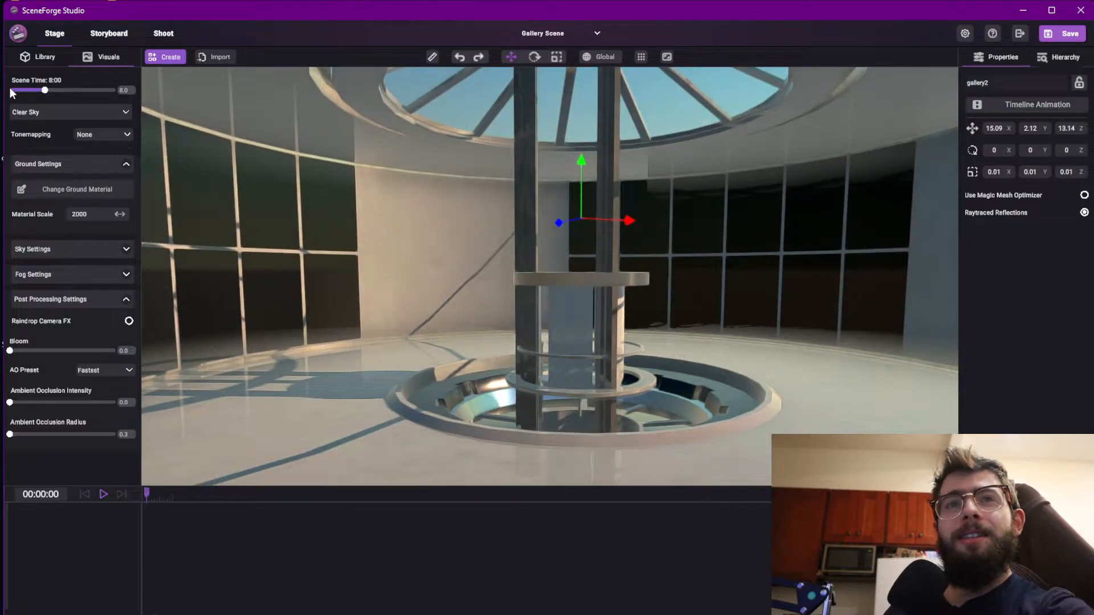
Set the scene time to 14:00 and check how the daylight falls inside the gallery
left_click_drag(47, 91, 73, 87)
right_click_drag(532, 193, 292, 246)
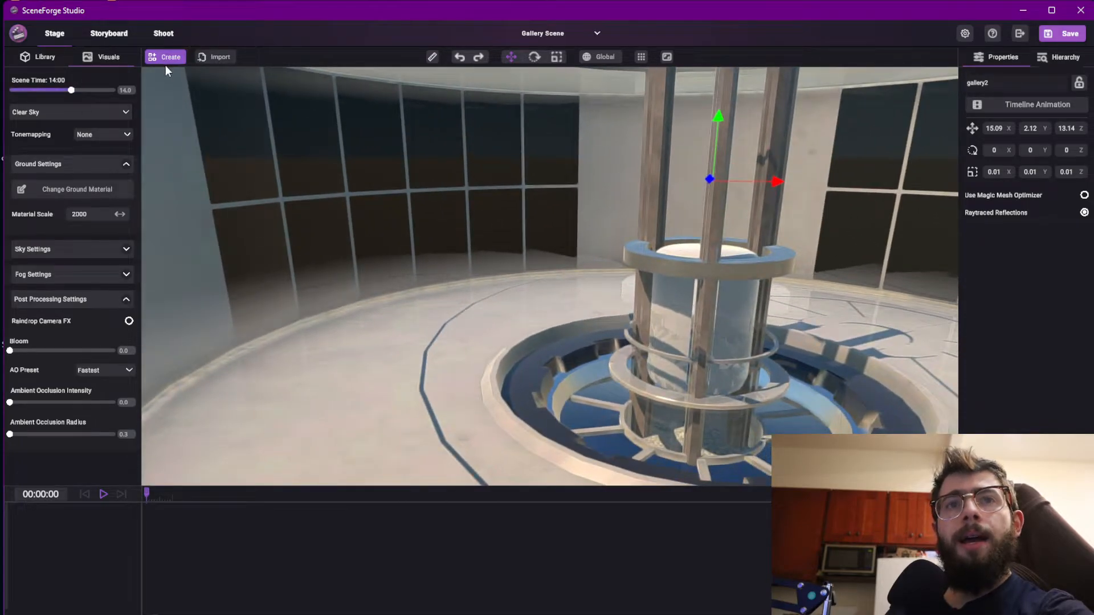
right_click_drag(333, 296, 309, 248)
key("s")
key("e")
key("w")
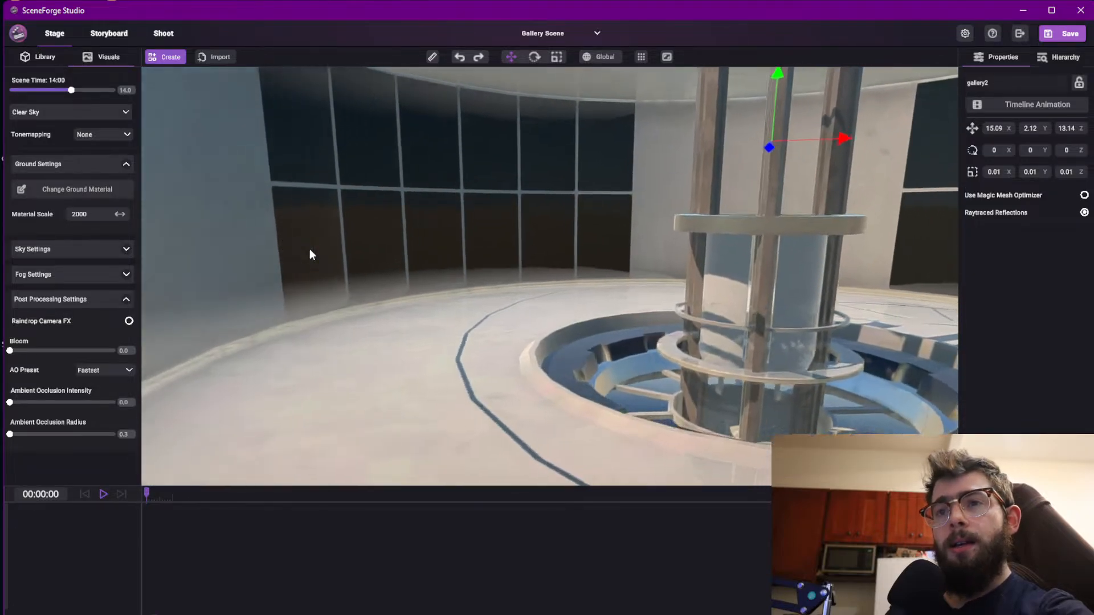
Set the scene time to 16:00 and look up at the gallery's skylight
left_click_drag(74, 89, 85, 89)
key("s")
right_click_drag(393, 256, 437, 208)
key("d")
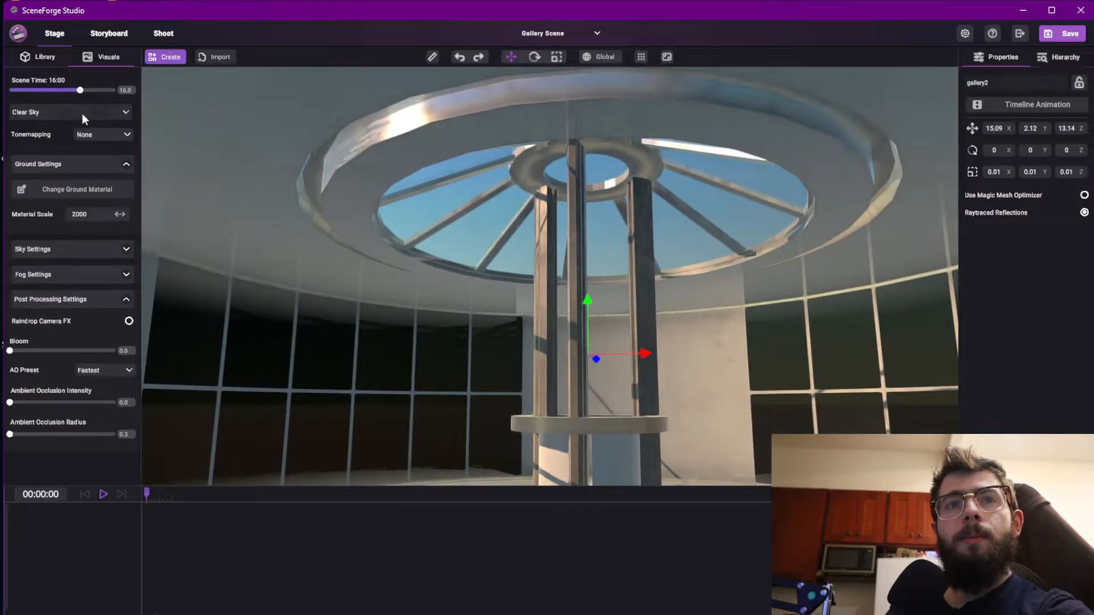
Apply the Cloudy 4 weather preset and view the sky through the gallery's skylight
left_click(82, 114)
left_click(37, 153)
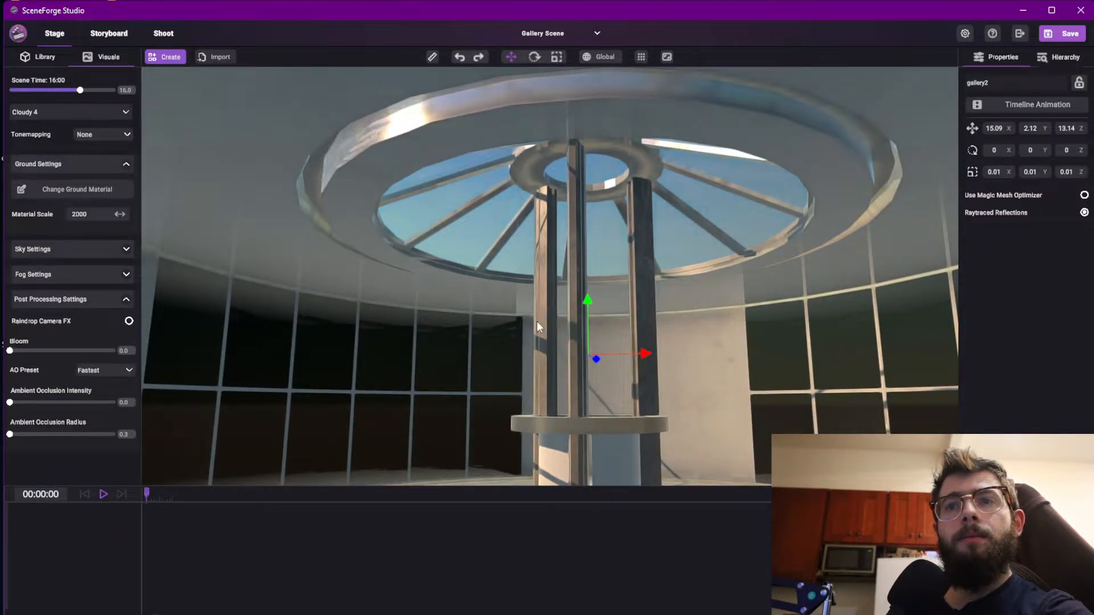
right_click_drag(537, 320, 521, 360)
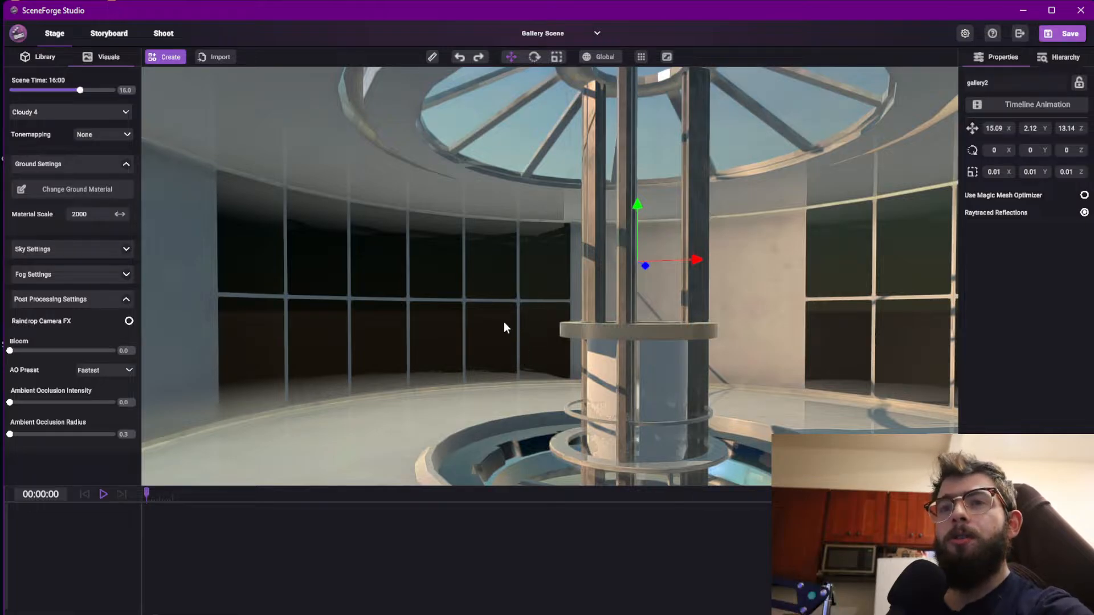
right_click_drag(503, 323, 508, 302)
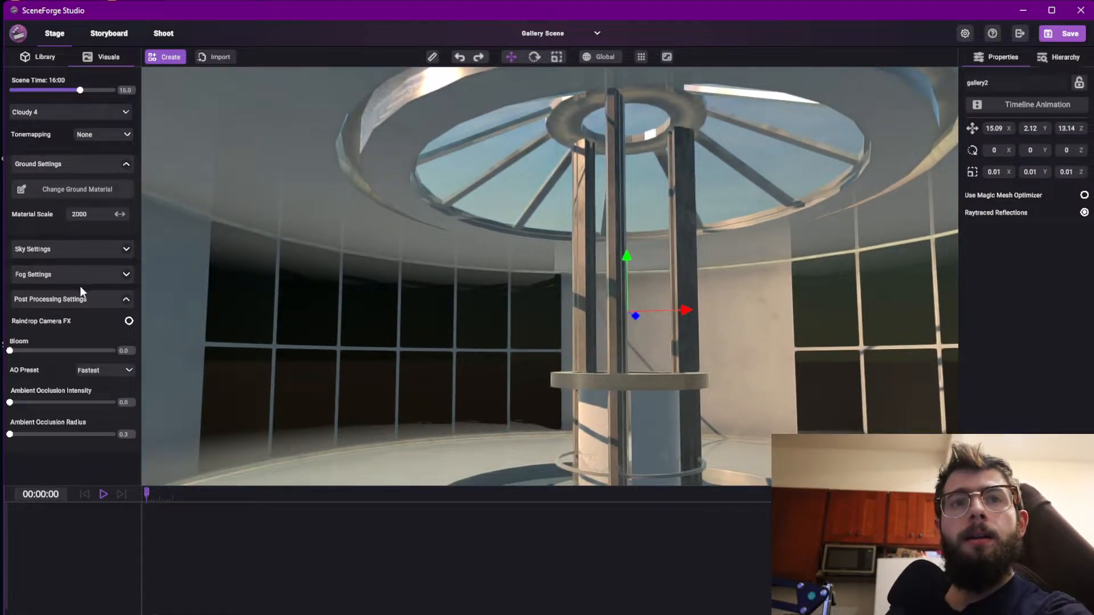
Enable Use Sun Shaft VFX and Volumetric Clouds in the sky settings and view the sky from outside the gallery
left_click(126, 249)
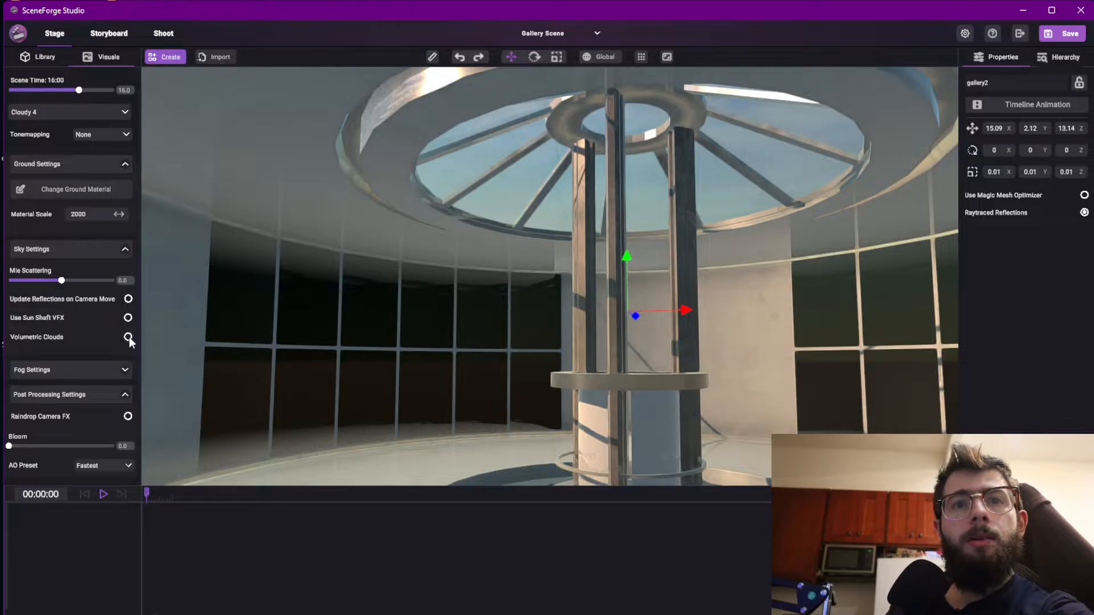
left_click(126, 249)
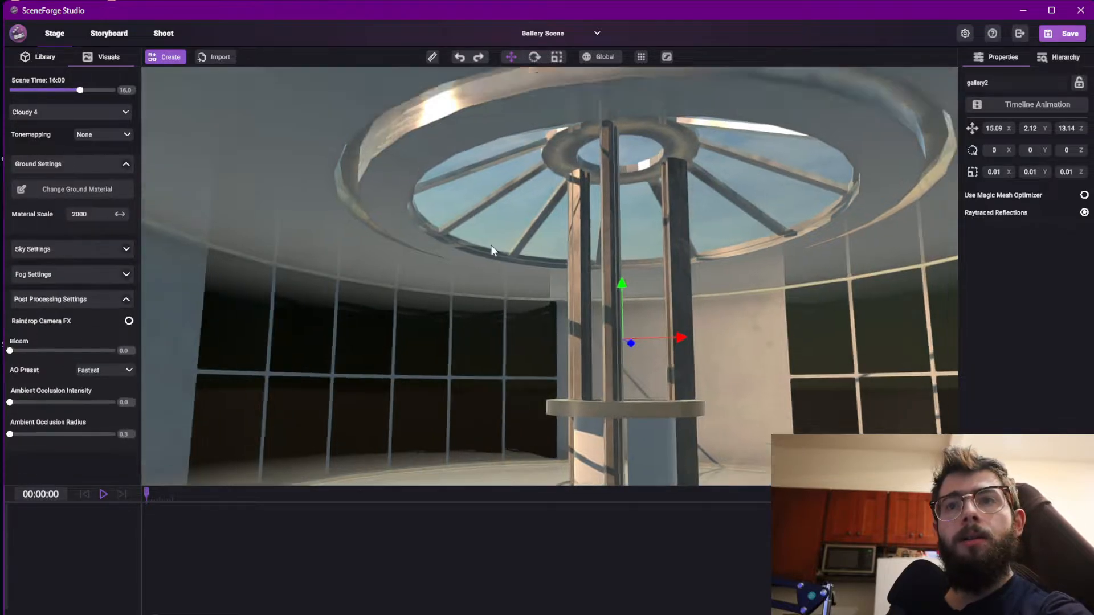
key("s")
right_click_drag(492, 245, 398, 229)
right_click_drag(323, 271, 330, 320)
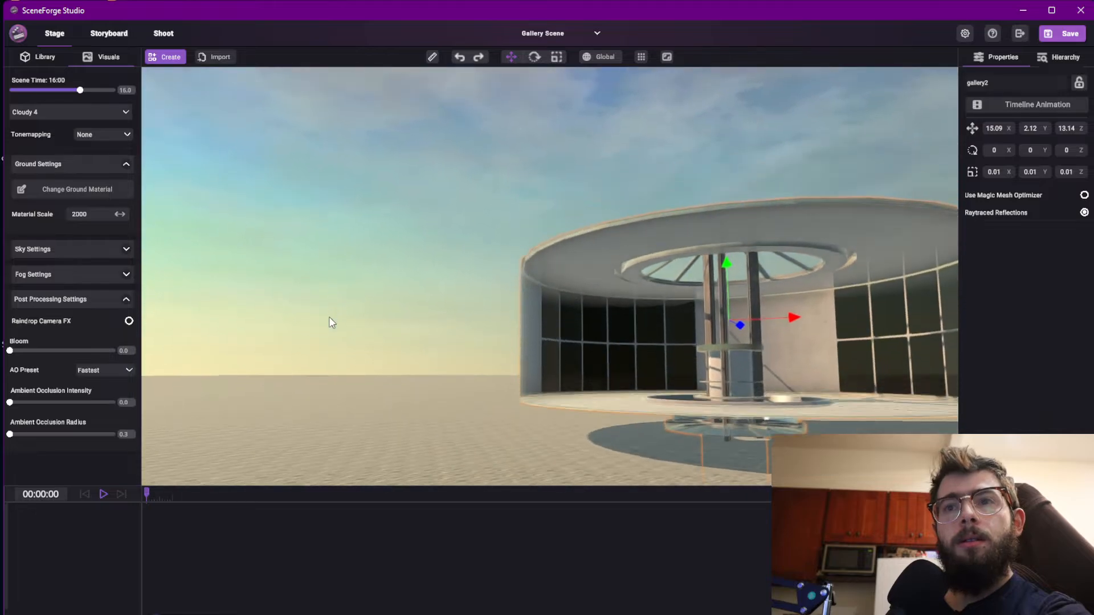
Collapse the post-processing settings, and set Cloud Move Speed to 0.3 and World Cloud Coverage to 0.5
left_click(128, 298)
left_click(128, 296)
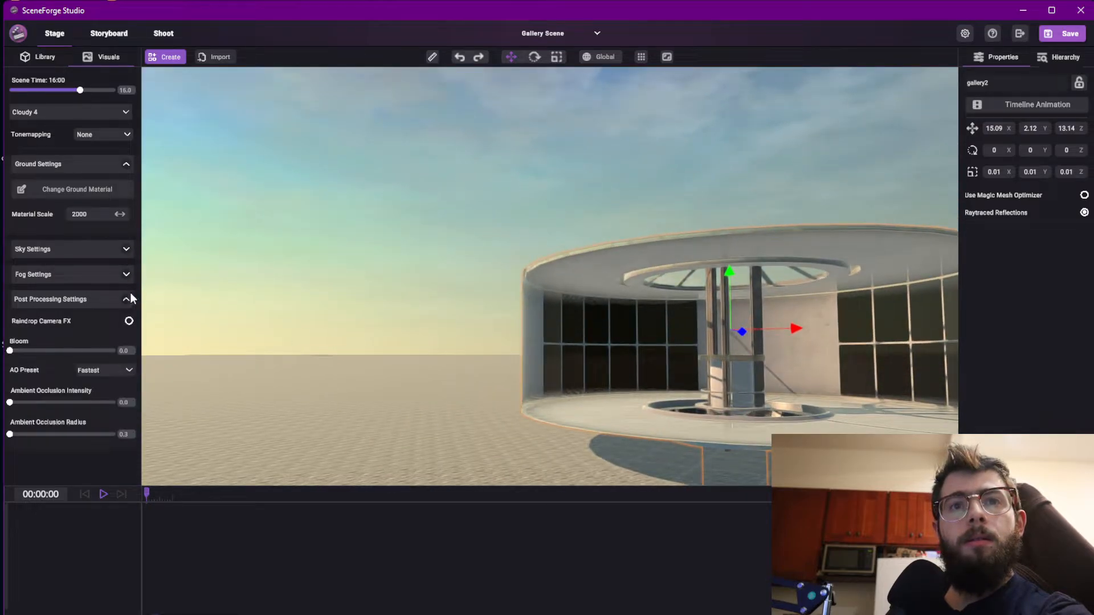
left_click(126, 298)
left_click(129, 251)
scroll(113, 292, "down", 1)
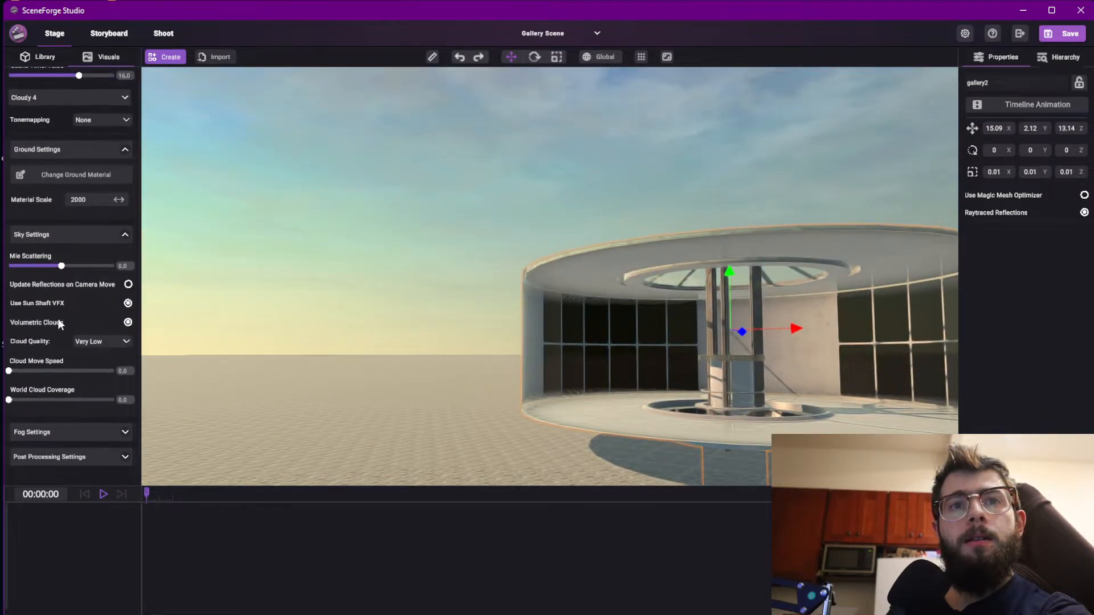
left_click_drag(7, 371, 65, 403)
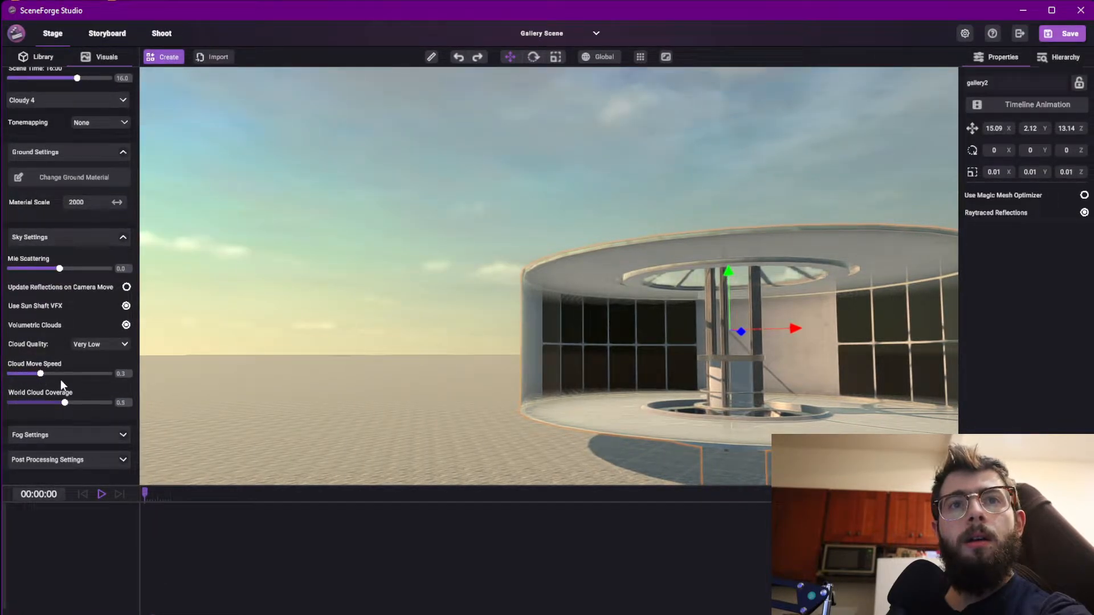
Switch the weather preset to Cloudy 2 and set the cloud quality to Full Simulation
left_click(34, 104)
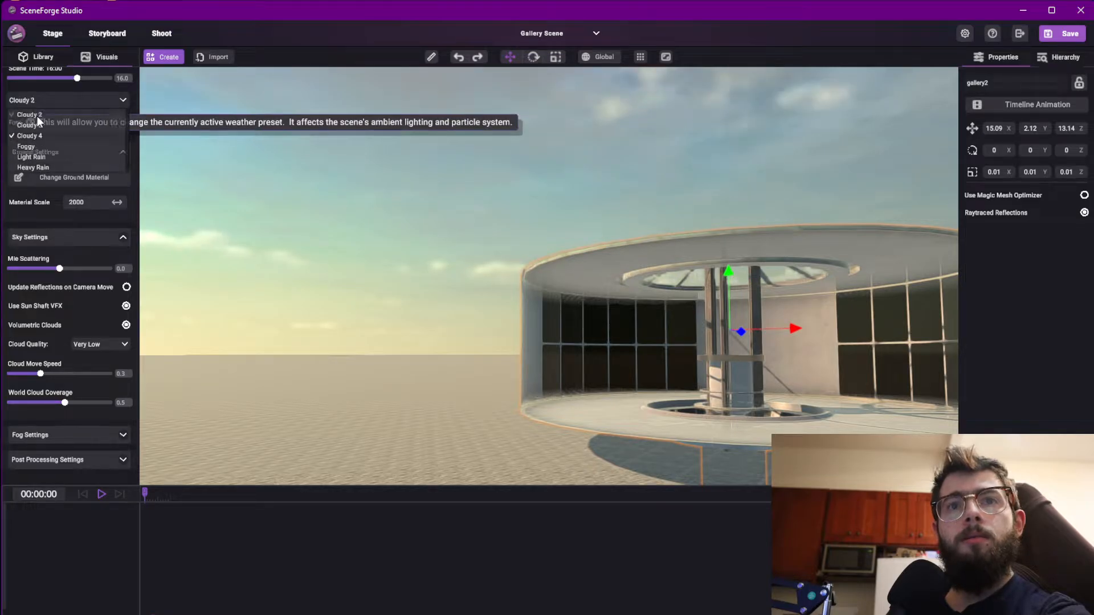
left_click(30, 115)
left_click(123, 344)
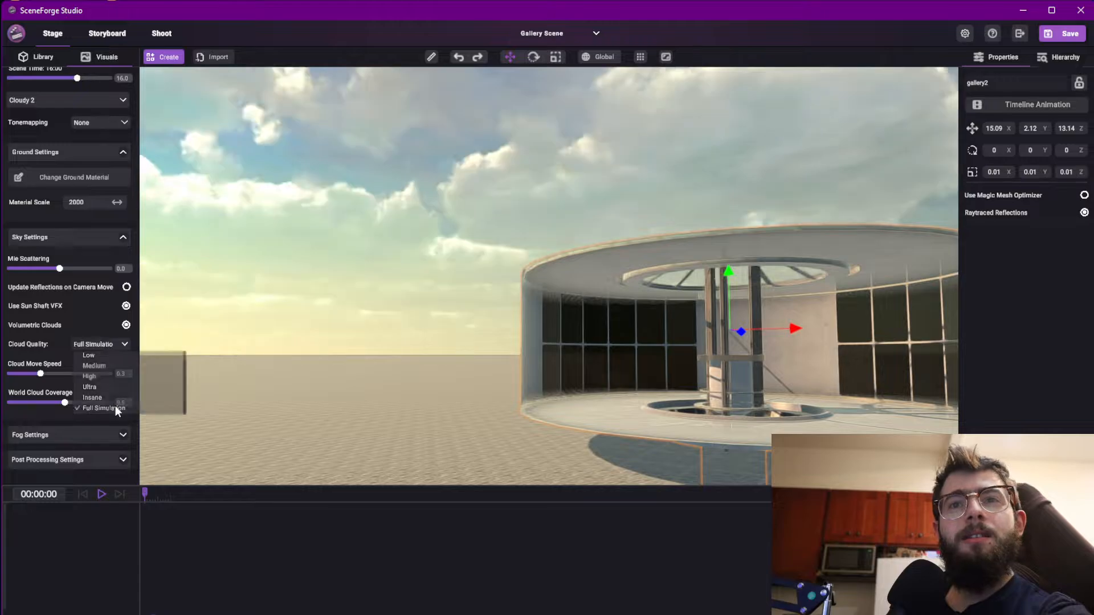
left_click(115, 407)
Set the scene time to 14:00 from inside the gallery and check the light through the skylight
scroll(464, 289, "up", 3)
key("w")
right_click_drag(464, 289, 545, 246)
right_click_drag(631, 197, 632, 184)
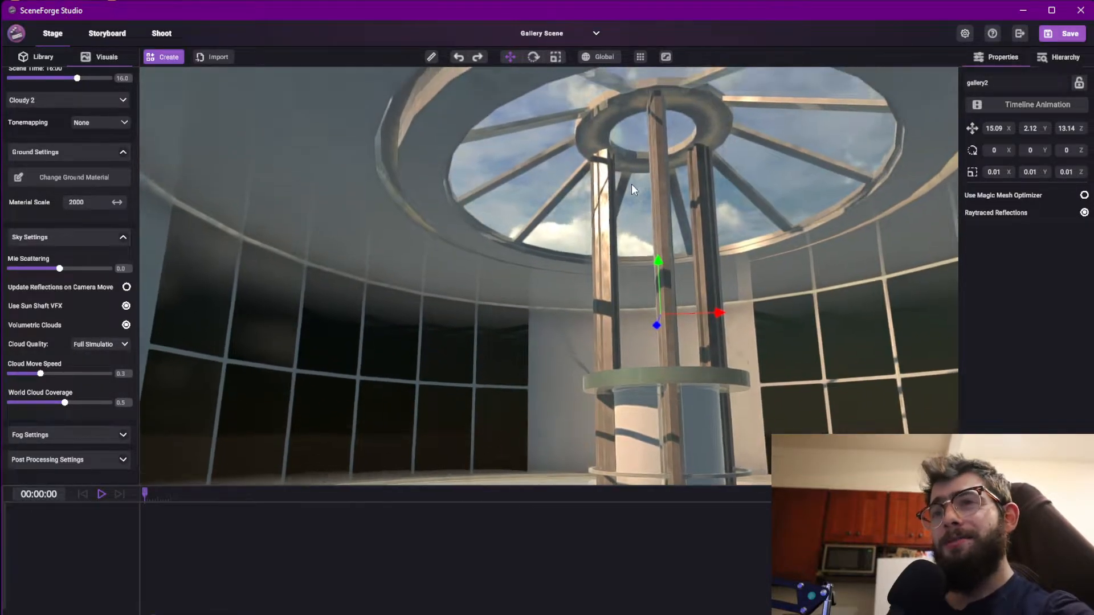
left_click_drag(77, 78, 69, 82)
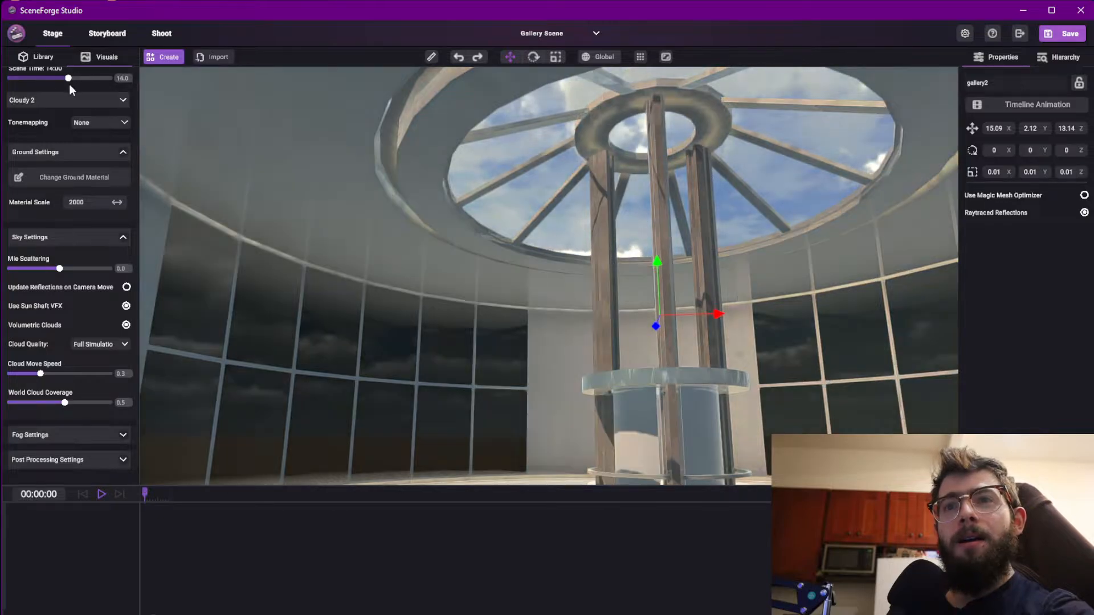
right_click_drag(713, 219, 702, 274)
right_click_drag(470, 183, 504, 221)
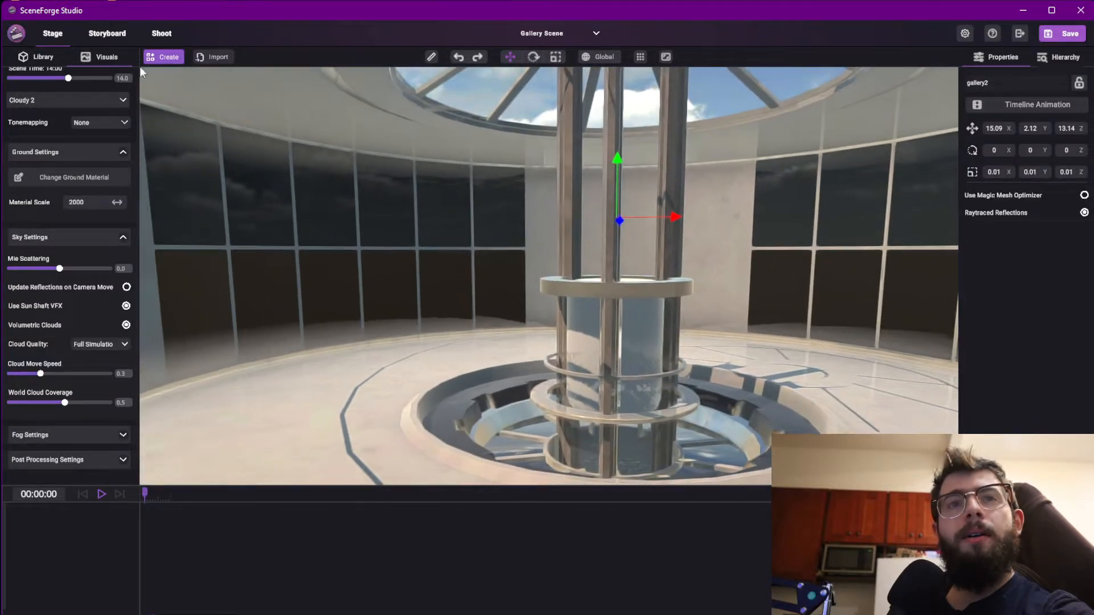
Add a panel light in front of the gallery's upper windows
left_click(166, 57)
mouse_move(158, 77)
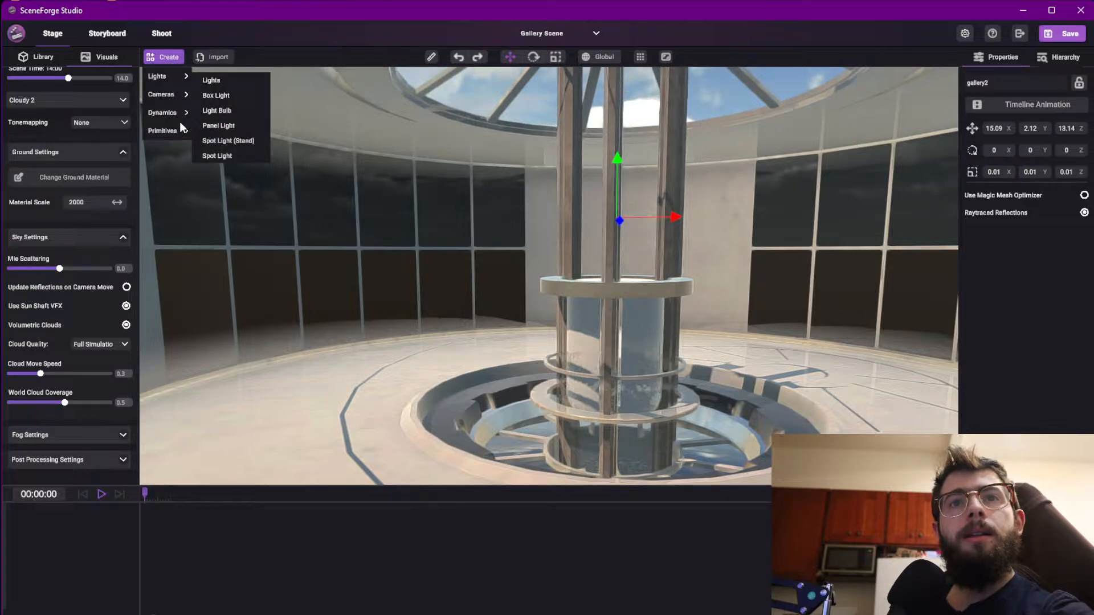
left_click(213, 127)
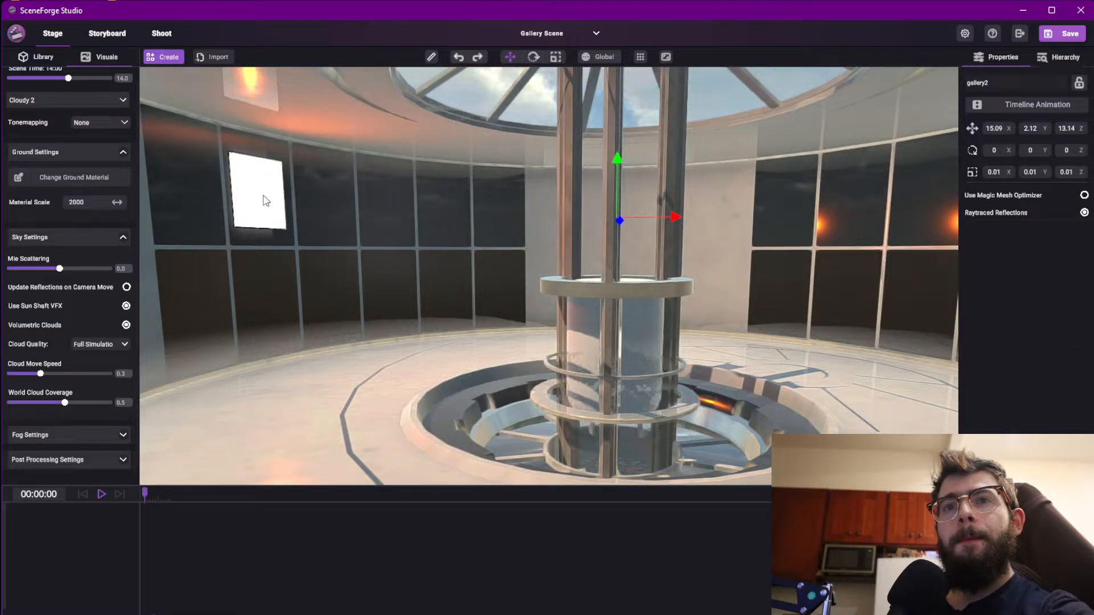
Set the panel light's temperature to about 3536 K, adjust its rotation and brightness, and set GI / Indirect to ray traced
left_click(261, 199)
left_click_drag(973, 308, 1018, 339)
left_click_drag(999, 260, 1020, 283)
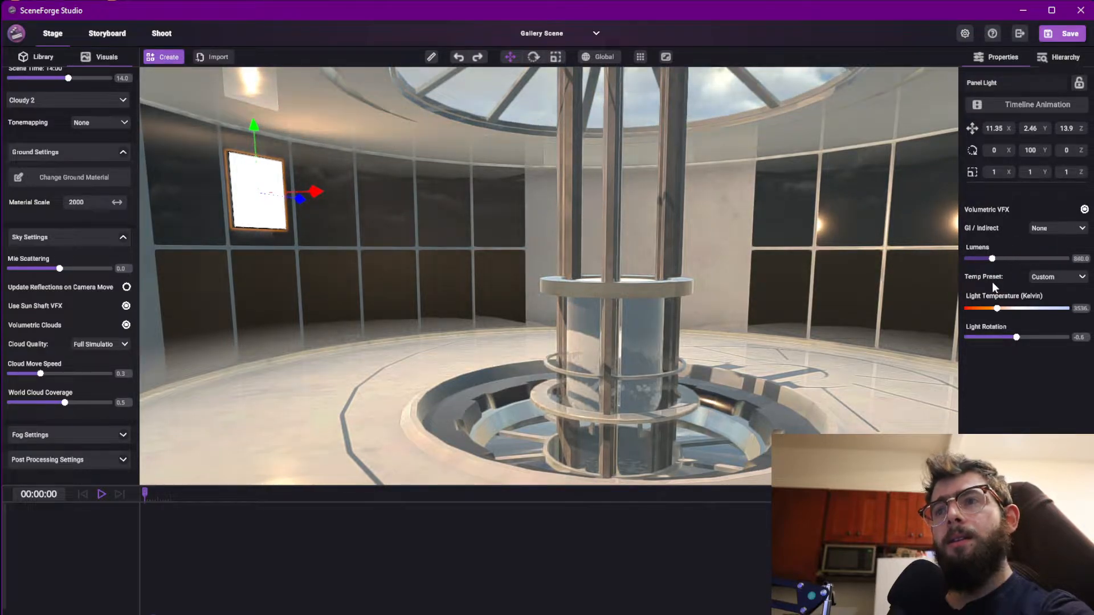
left_click(1058, 228)
left_click(1004, 263)
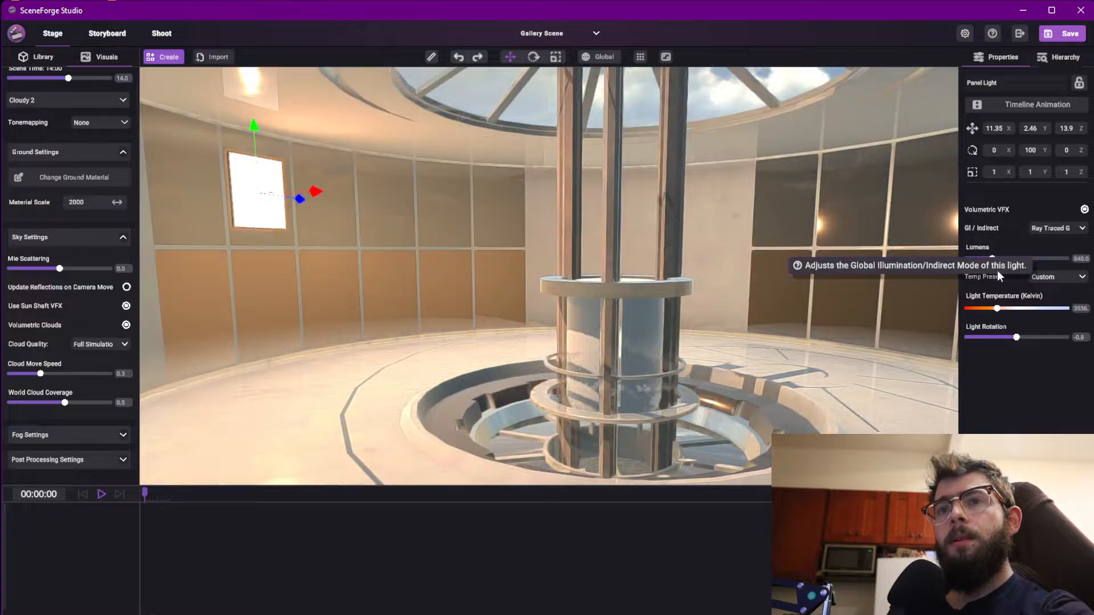
Reduce the panel light's brightness to about 375 lumens and check its effect around the gallery
key("f")
right_click_drag(566, 245, 611, 241)
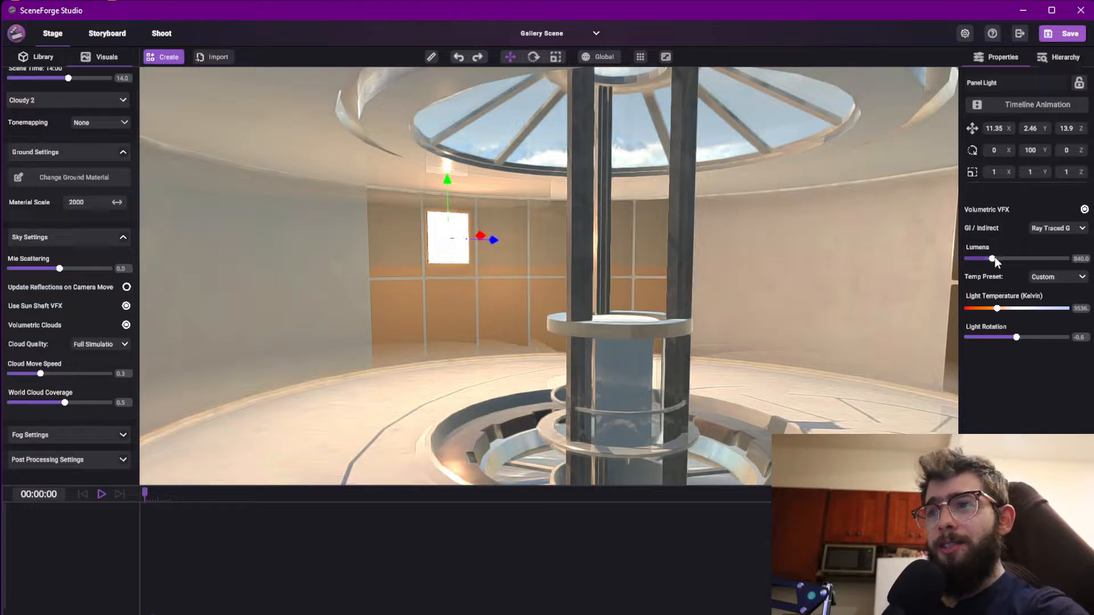
left_click_drag(993, 259, 976, 288)
key("w")
right_click_drag(651, 249, 607, 276)
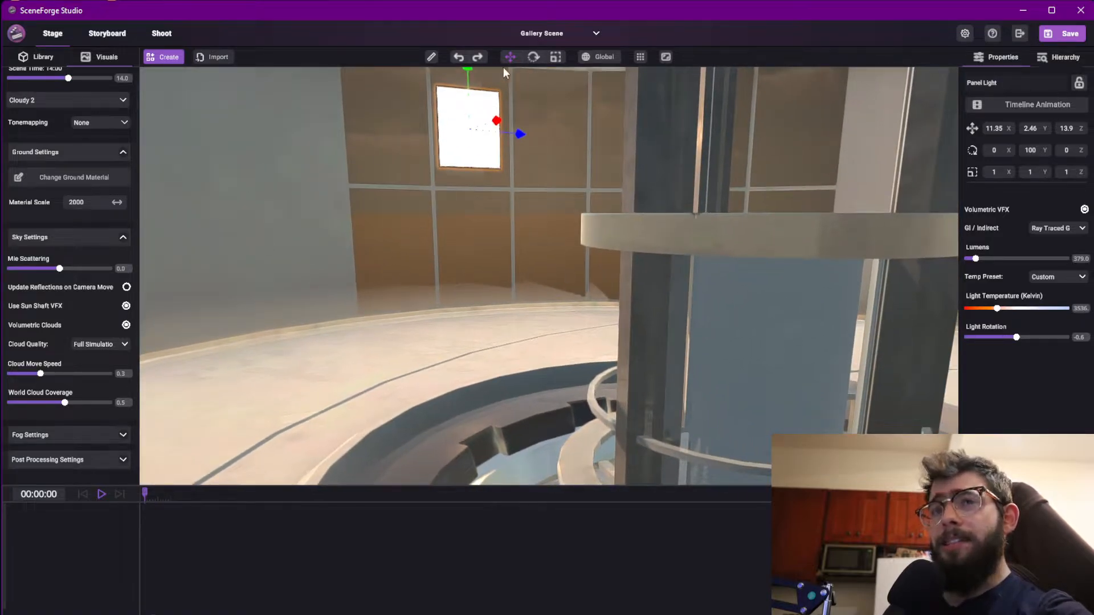
right_click_drag(503, 261, 637, 241)
key("s")
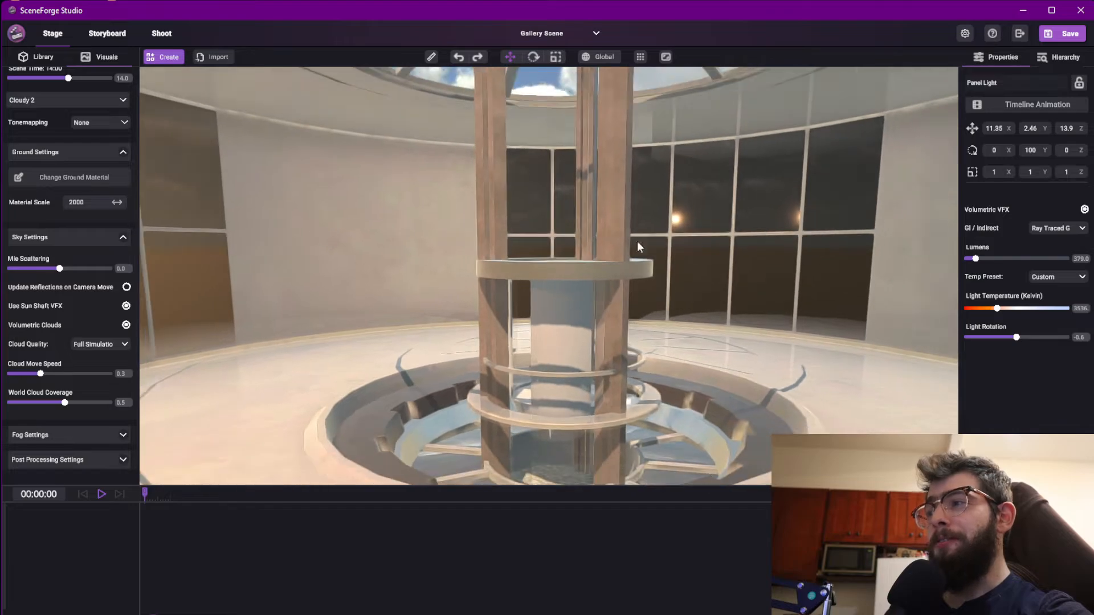
Collapse the sky settings, slightly raise Bloom in the post-processing settings and check the gallery
right_click_drag(497, 234, 481, 218)
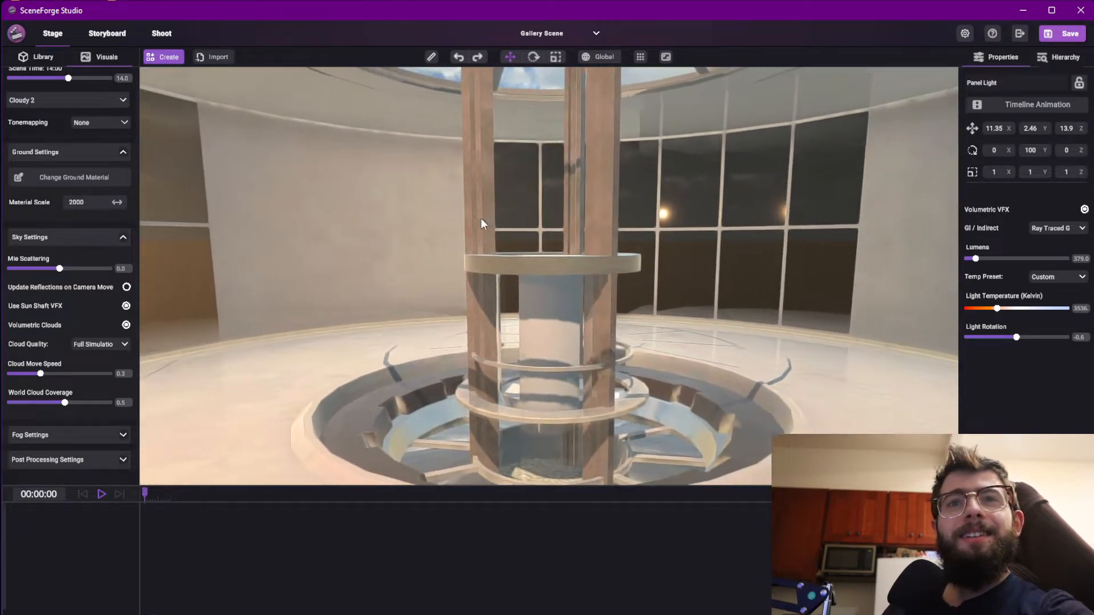
left_click(122, 238)
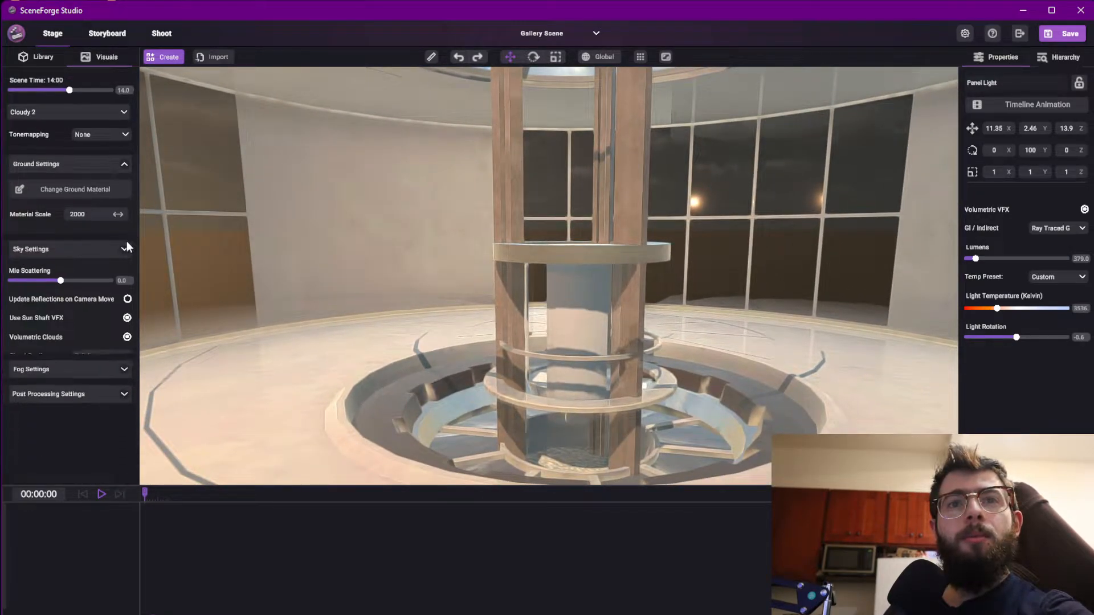
left_click(123, 298)
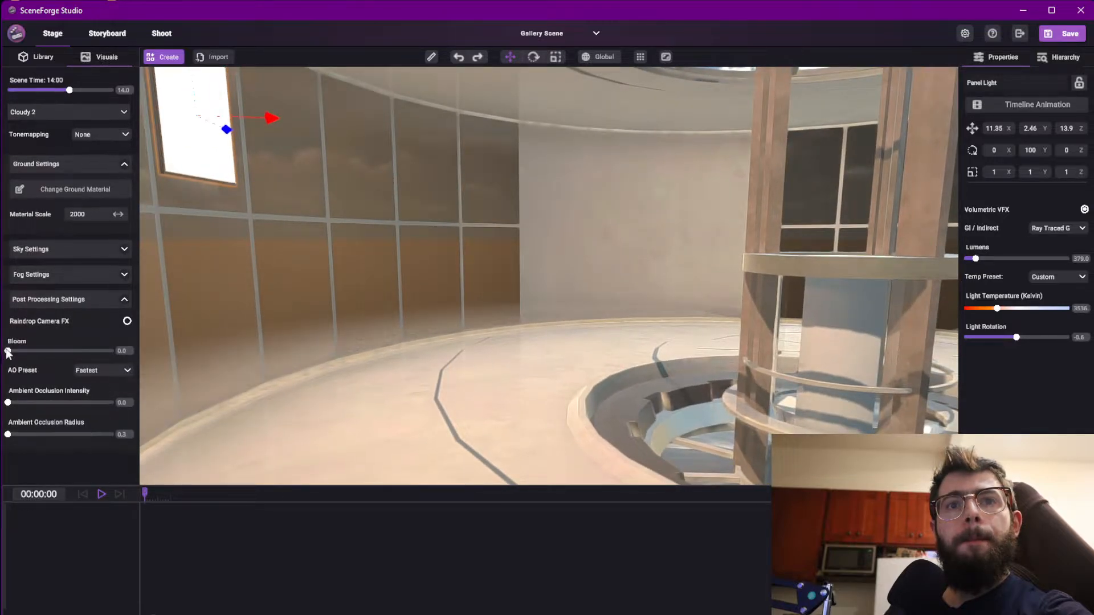
left_click_drag(8, 350, 27, 351)
right_click_drag(179, 257, 495, 197)
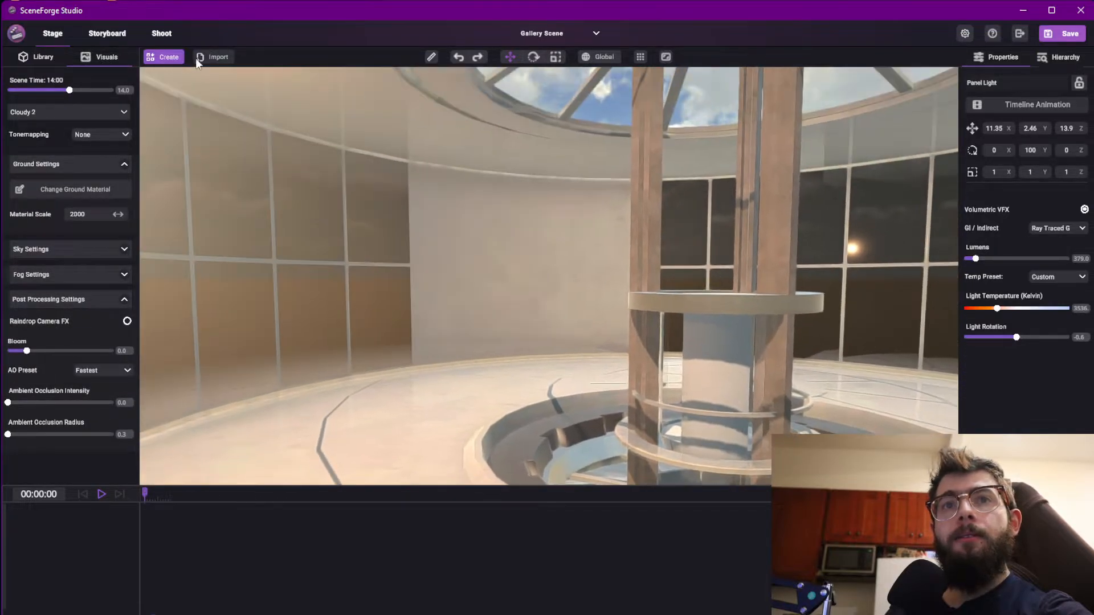
Add a free camera to the gallery and raise it off the floor to about 12.74, 1.52, 11.8
left_click(171, 59)
mouse_move(173, 97)
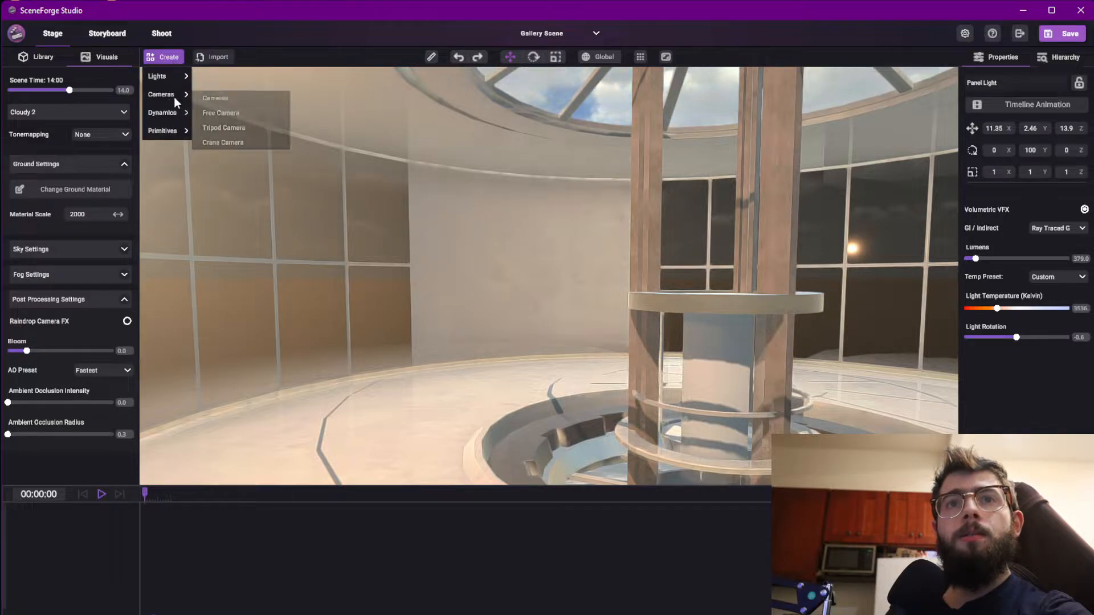
left_click(230, 114)
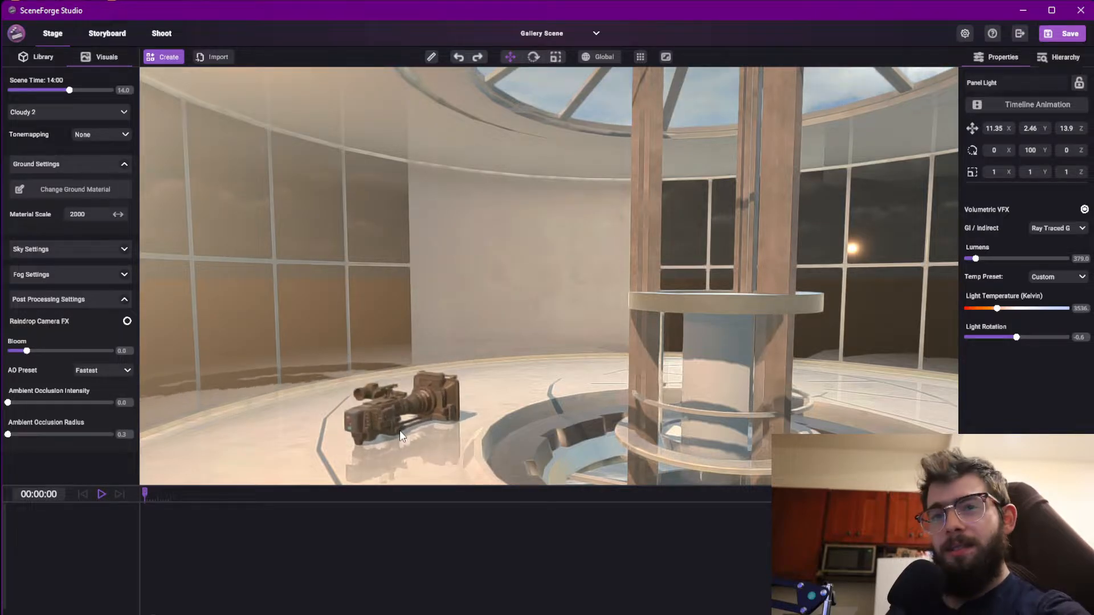
left_click(371, 437)
right_click_drag(453, 309, 435, 341)
scroll(436, 340, "down", 5)
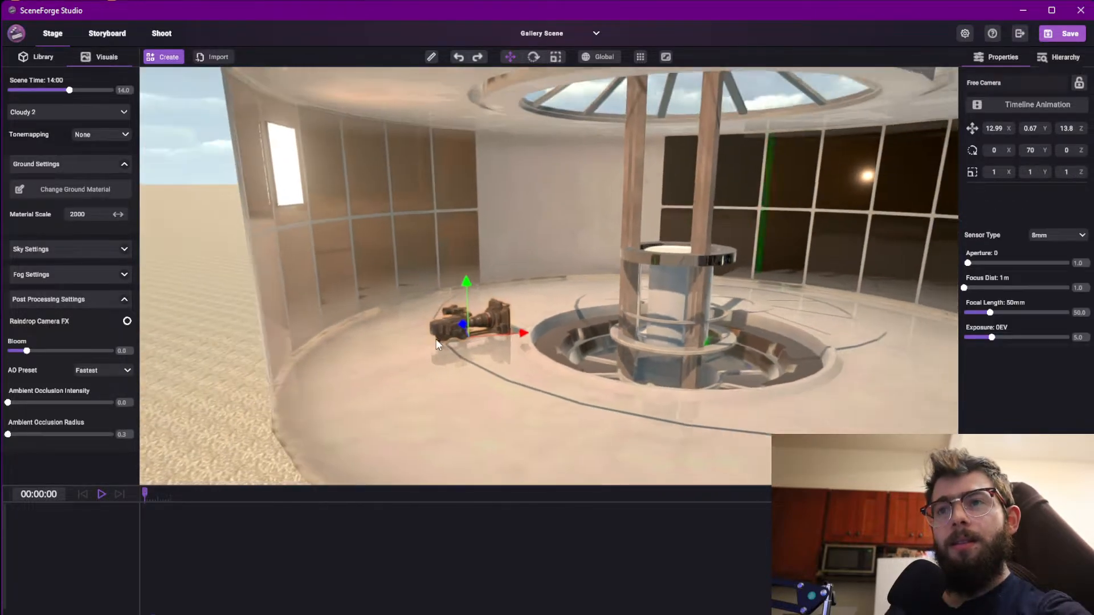
left_click_drag(454, 326, 410, 313)
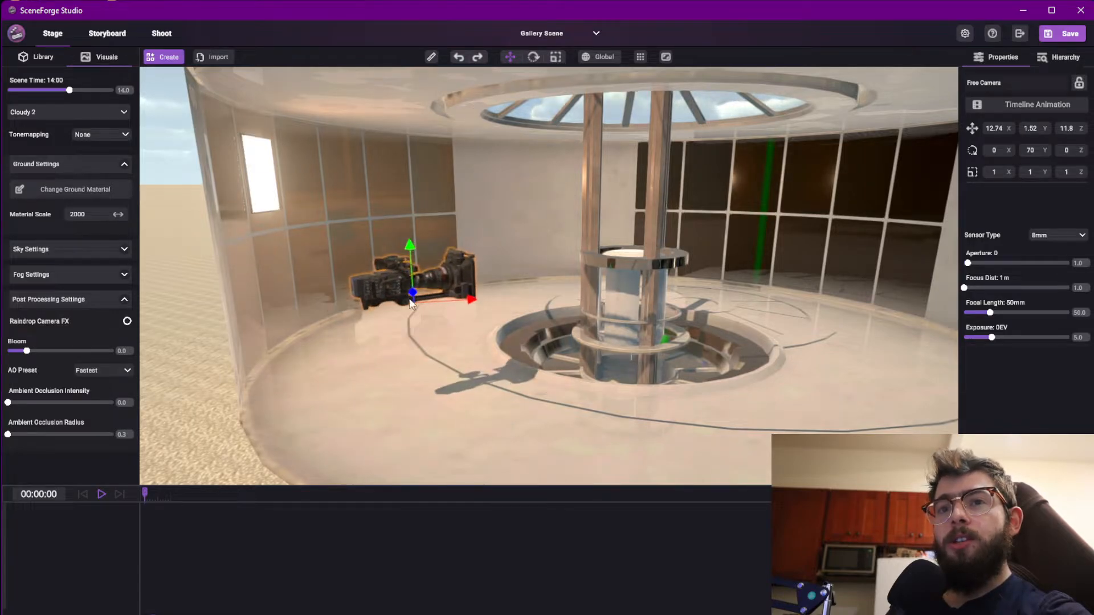
Move the free camera to about 14.37, 1.52, 11.05 in front of the central column, and collapse the post-processing and sky settings
left_click(126, 300)
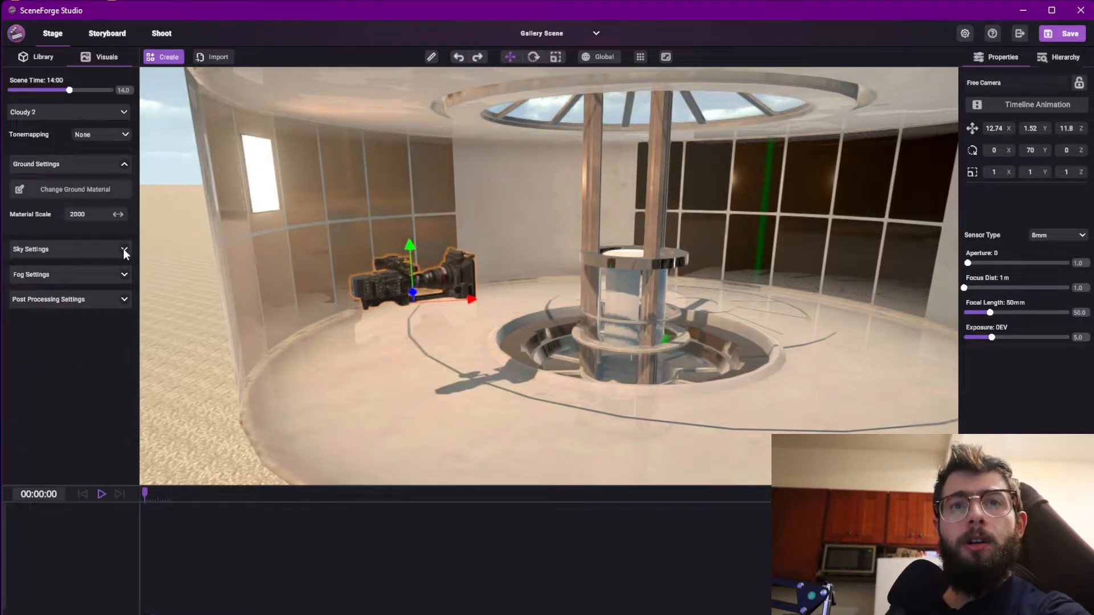
left_click(124, 250)
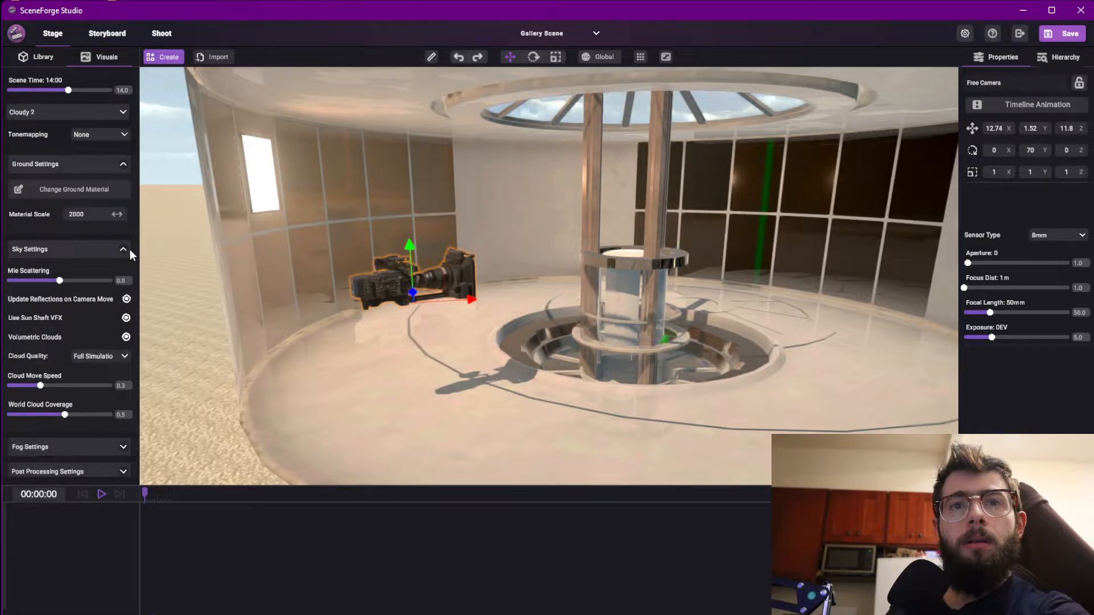
left_click(125, 251)
left_click_drag(417, 298, 508, 317)
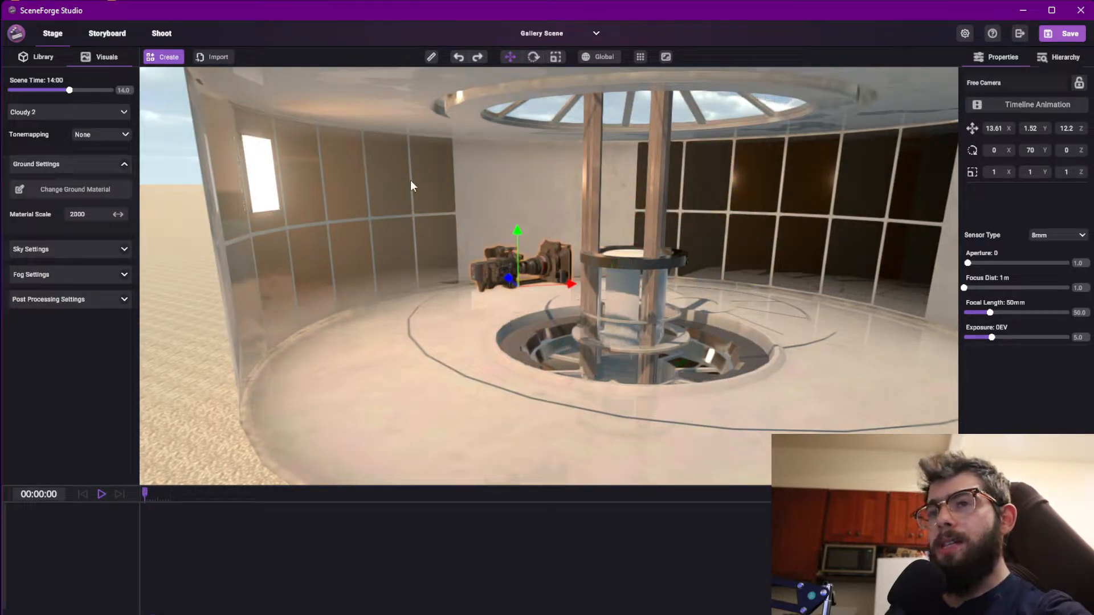
middle_click_drag(410, 186, 600, 164)
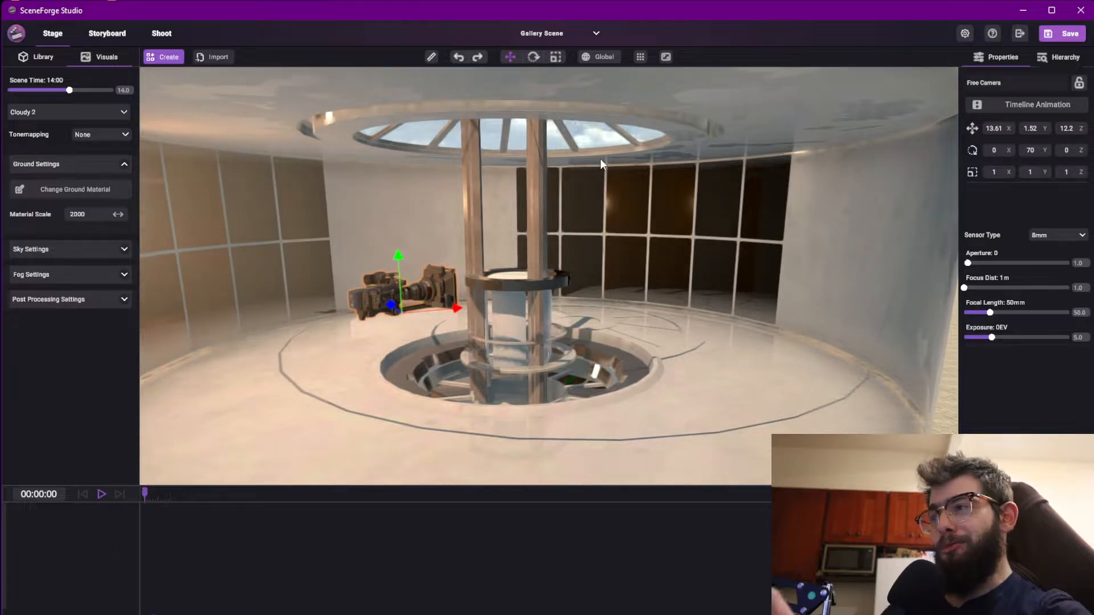
left_click_drag(415, 271, 548, 331)
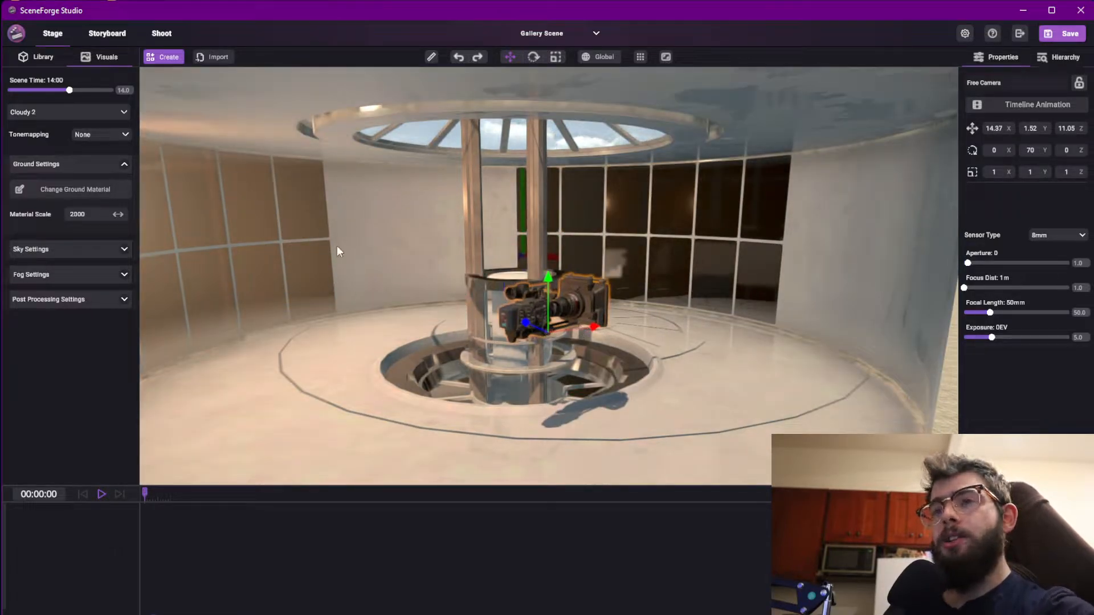
left_click(124, 249)
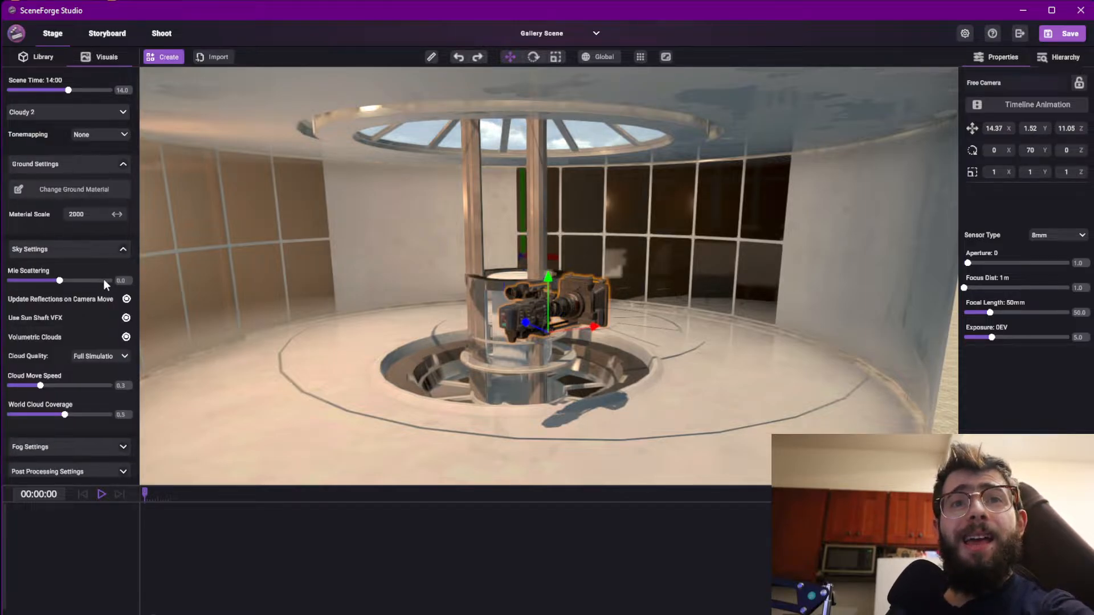
left_click(124, 245)
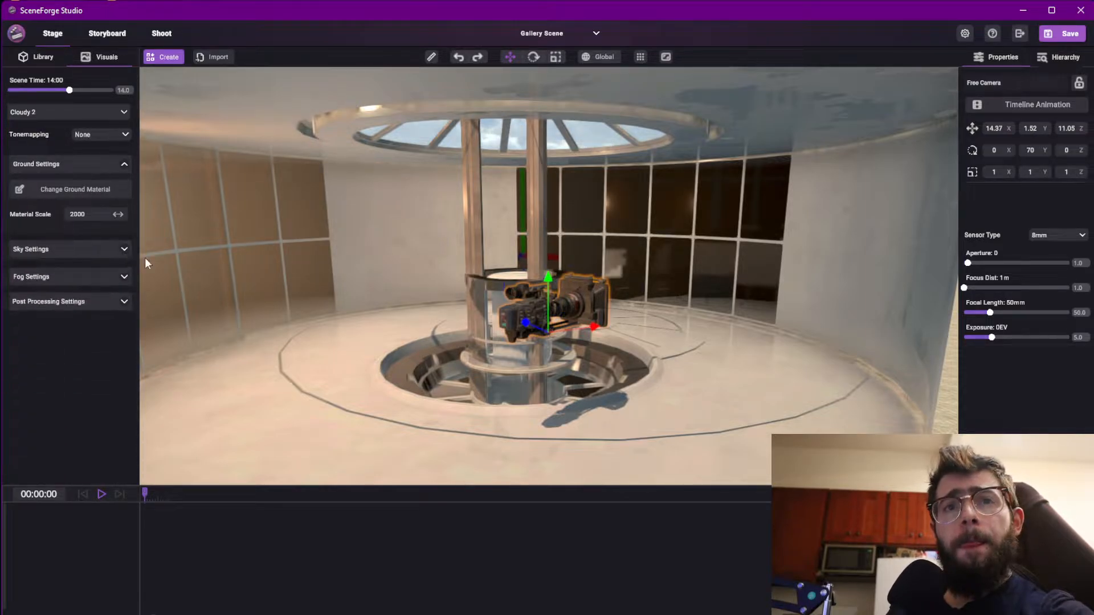
Switch to the shooting view and set the camera's focus distance to 5.3 and focal length to 9
left_click(163, 35)
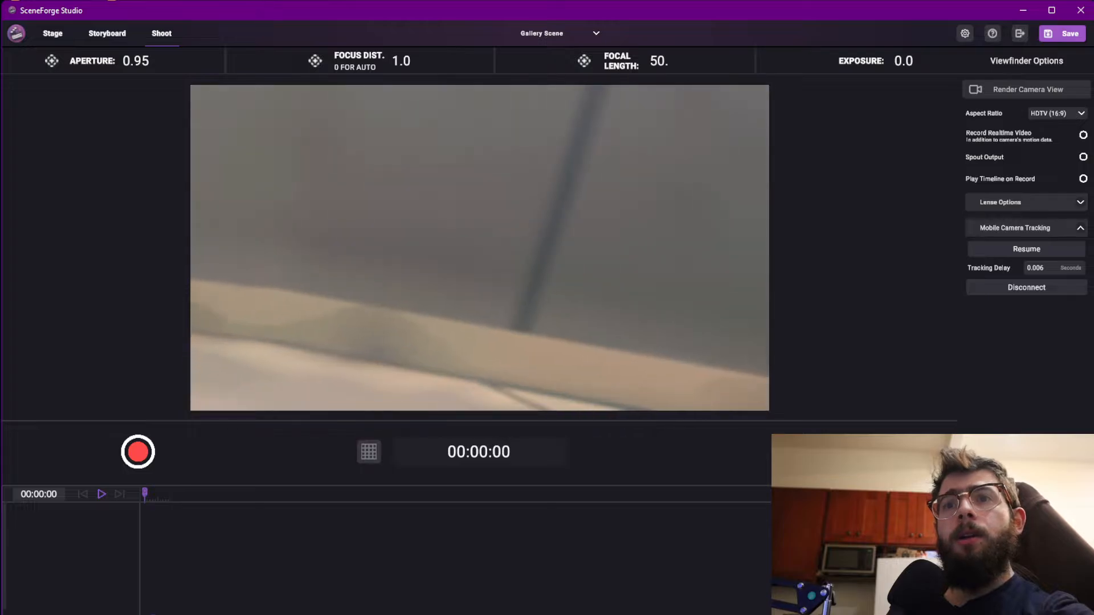
left_click(656, 62)
type("36.")
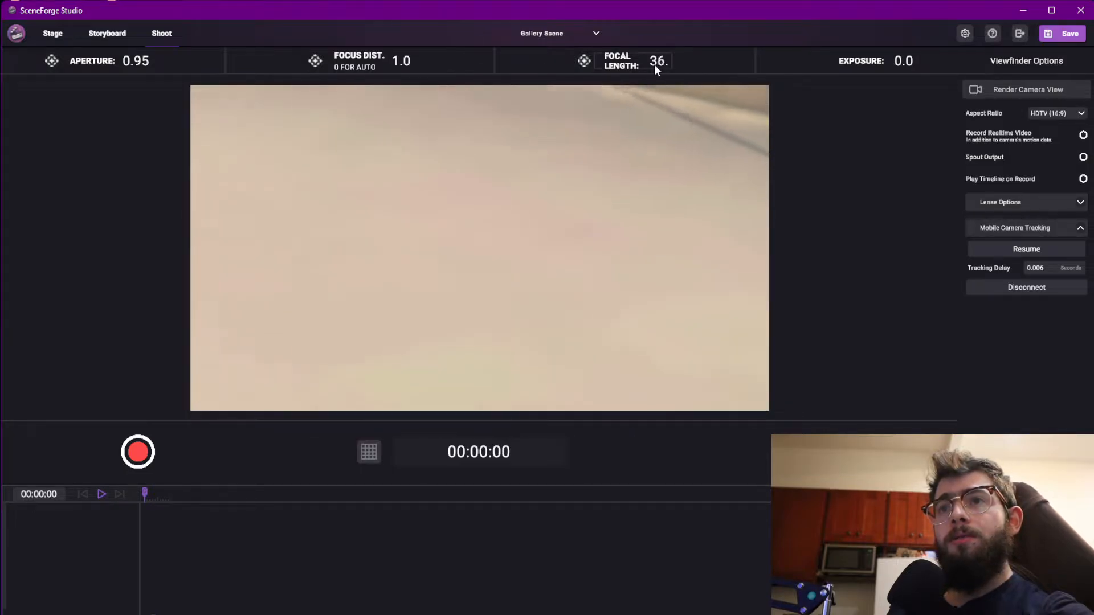
scroll(654, 64, "down", 20)
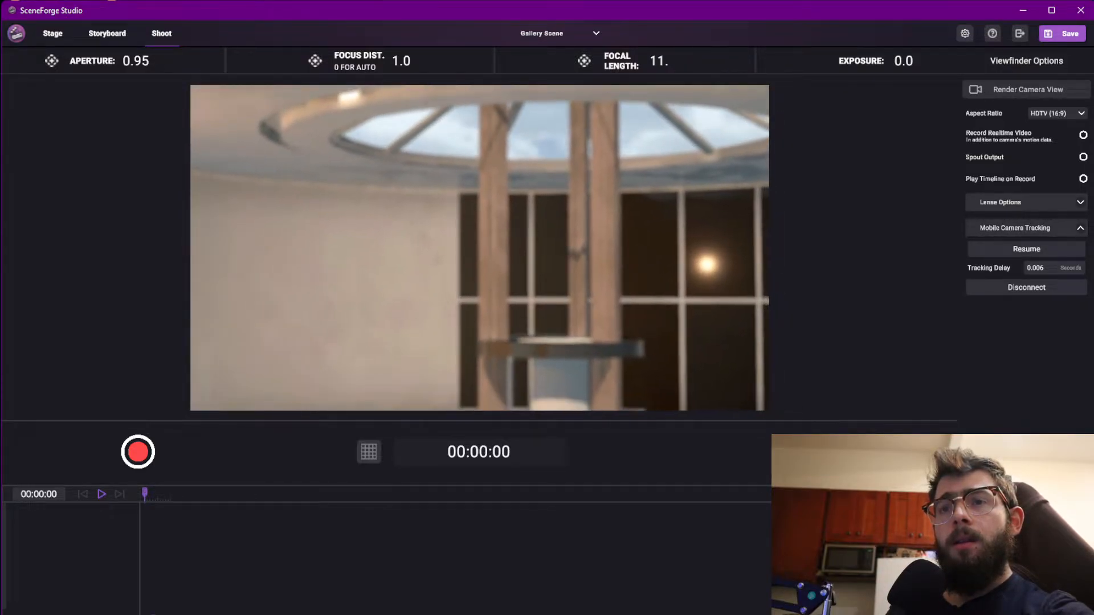
left_click(59, 40)
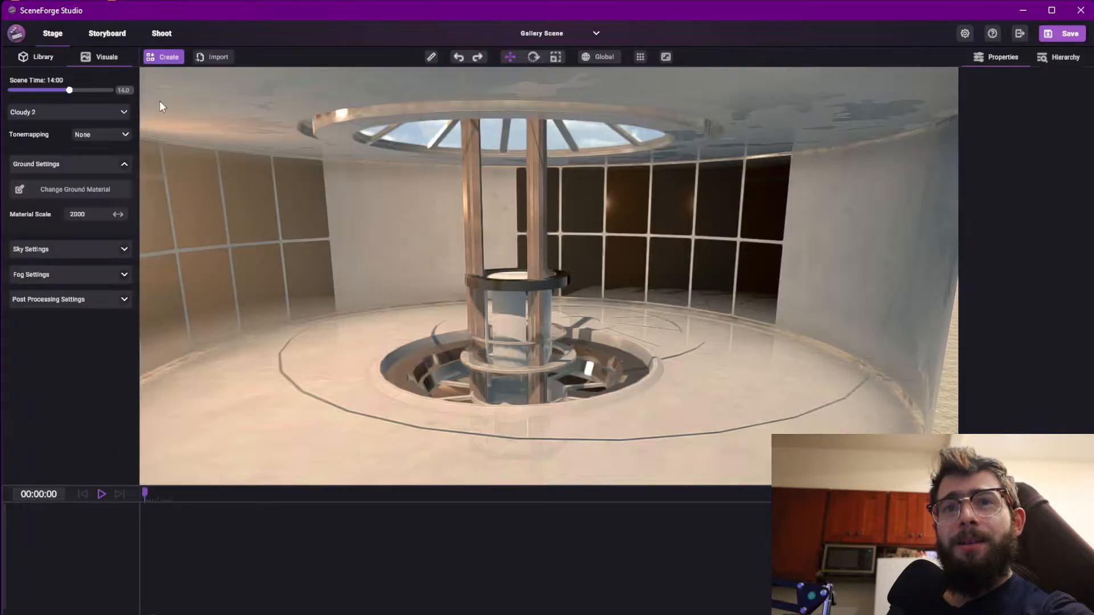
left_click(164, 35)
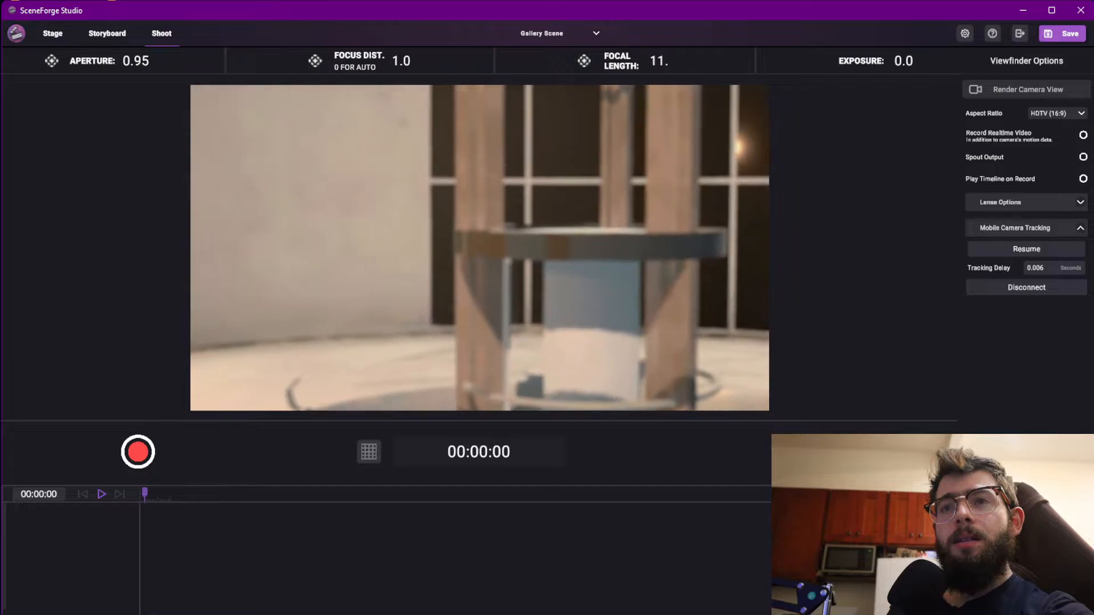
scroll(655, 67, "down", 2)
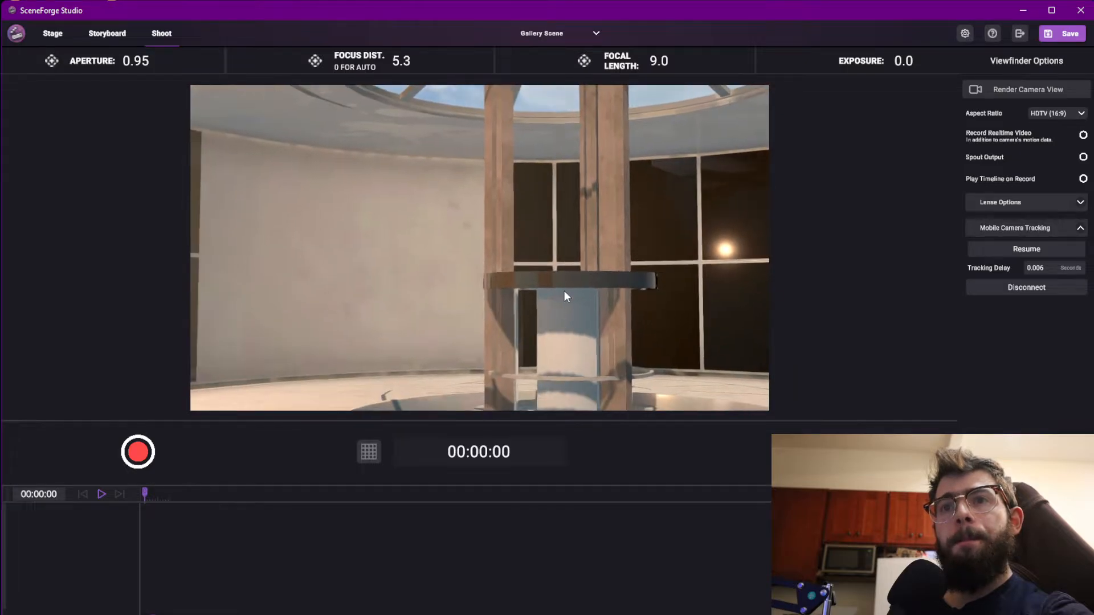
Return to the stage and place the suited man from the static objects library on the gallery floor near the central column
left_click(62, 37)
key("w")
right_click_drag(661, 265, 631, 288)
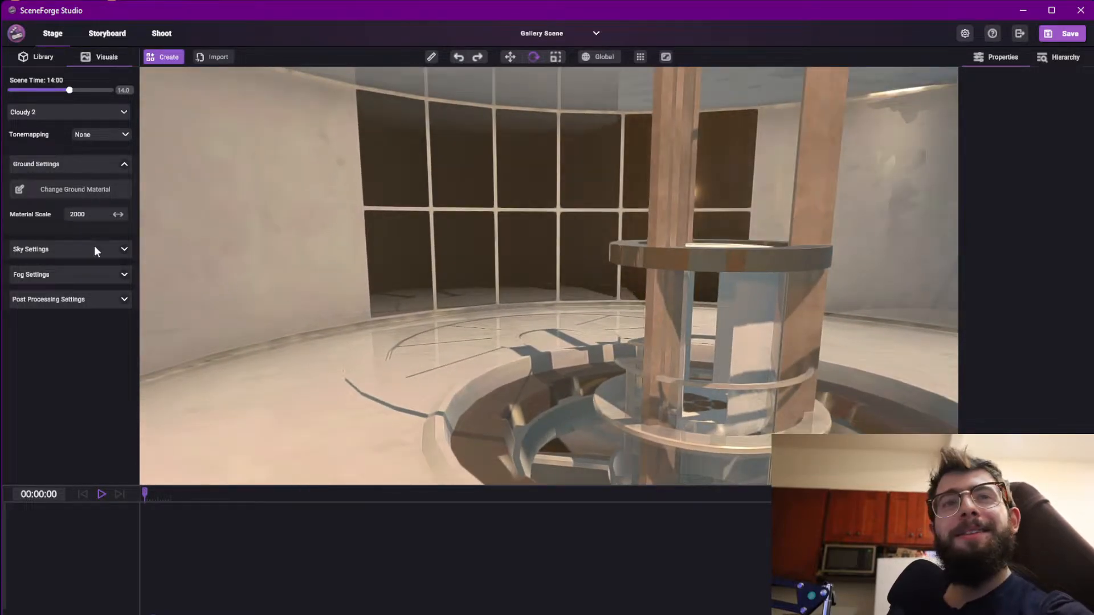
left_click(33, 58)
right_click_drag(342, 374, 4, 227)
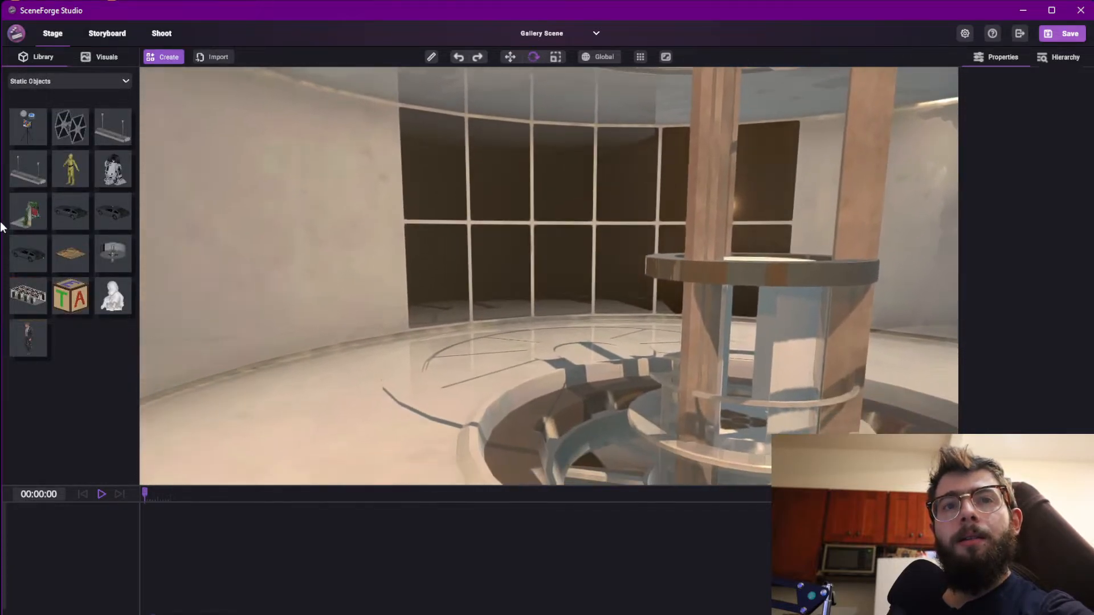
left_click_drag(12, 313, 447, 381)
key("r")
key("e")
key("r")
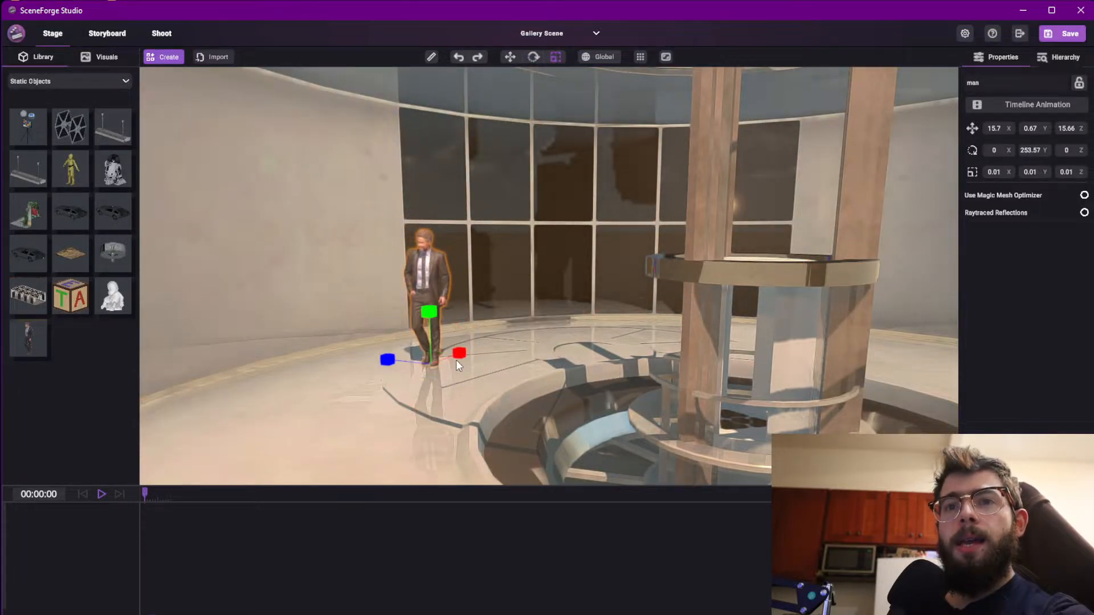
Try to measure the man from head to floor with the measuring tool
key("w")
mouse_move(459, 364)
right_mouse_down()
mouse_move(469, 370)
mouse_move(456, 364)
right_mouse_up()
left_click(431, 57)
left_click(410, 180)
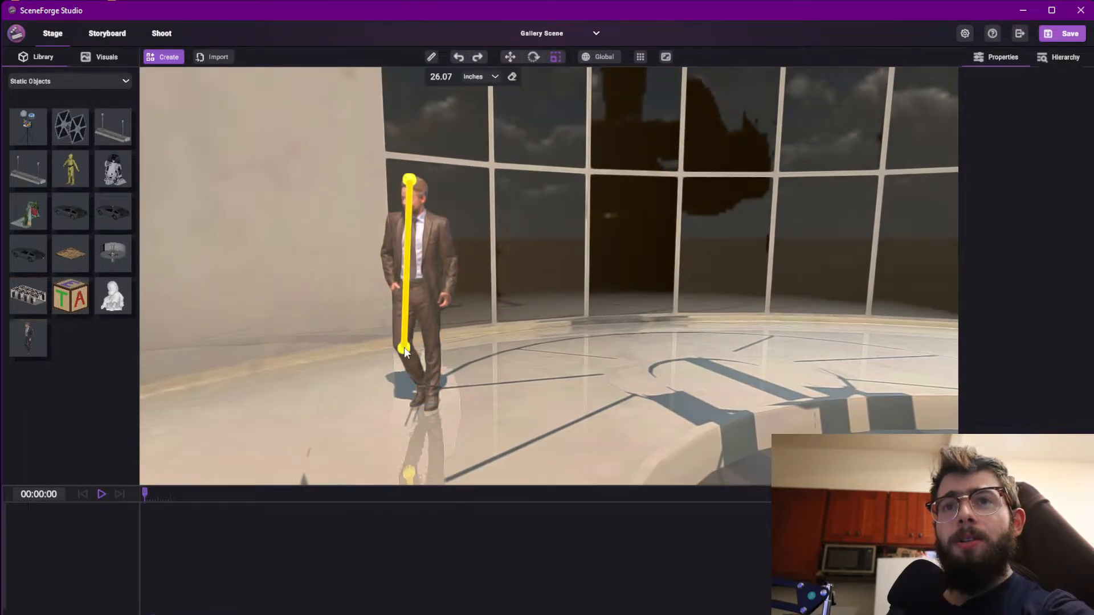
key("w")
key("q")
key("a")
left_click(414, 343)
Switch the measuring unit to feet and measure the man again from his feet to the top of his head
left_click(494, 77)
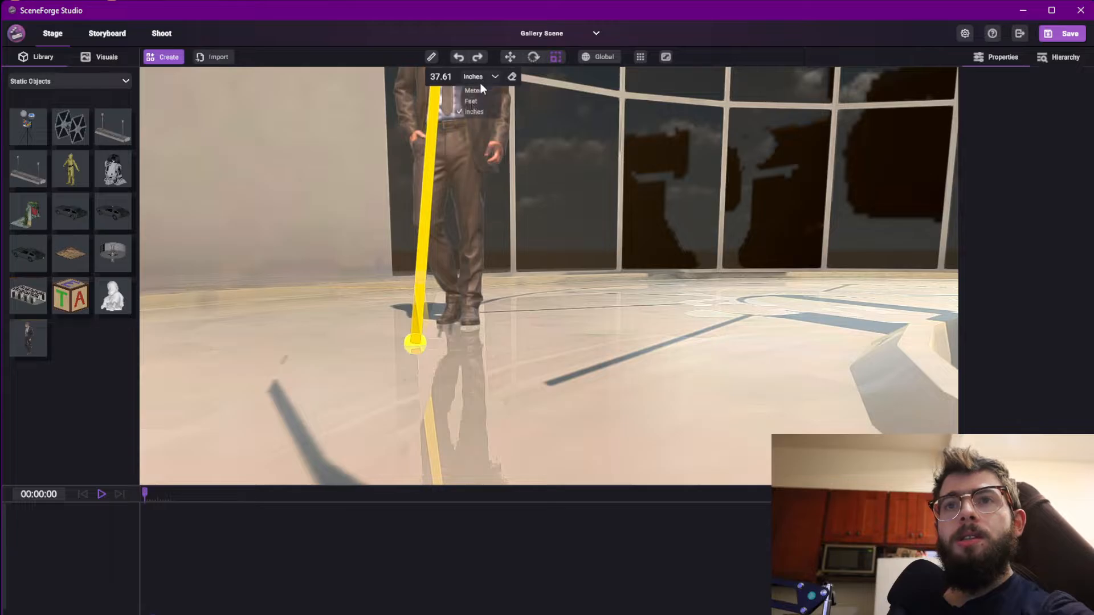
left_click(477, 98)
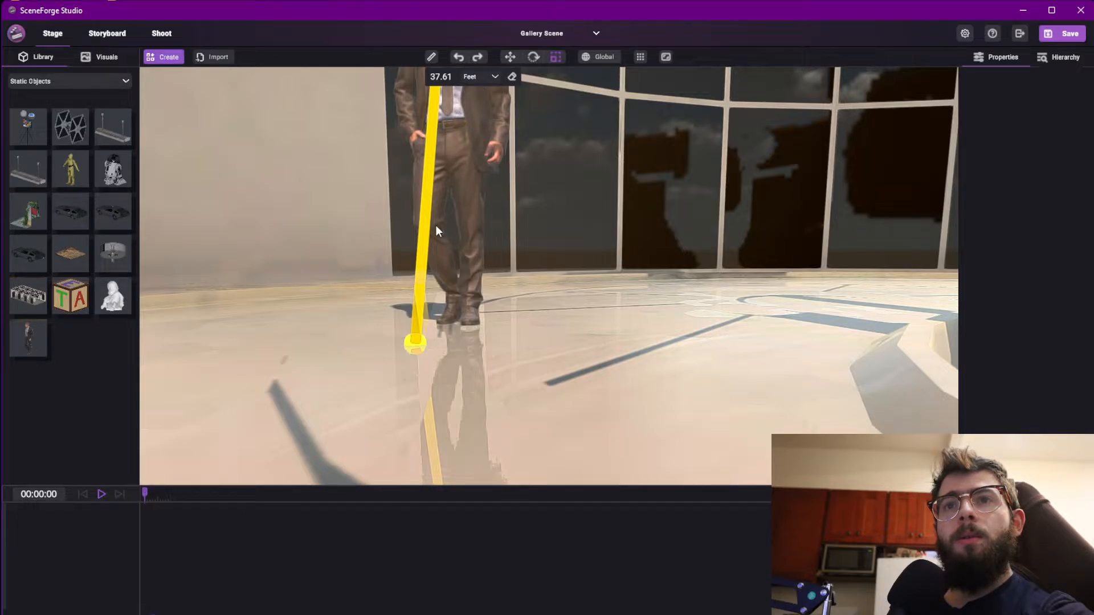
left_click(458, 323)
key("e")
key("q")
left_click(459, 288)
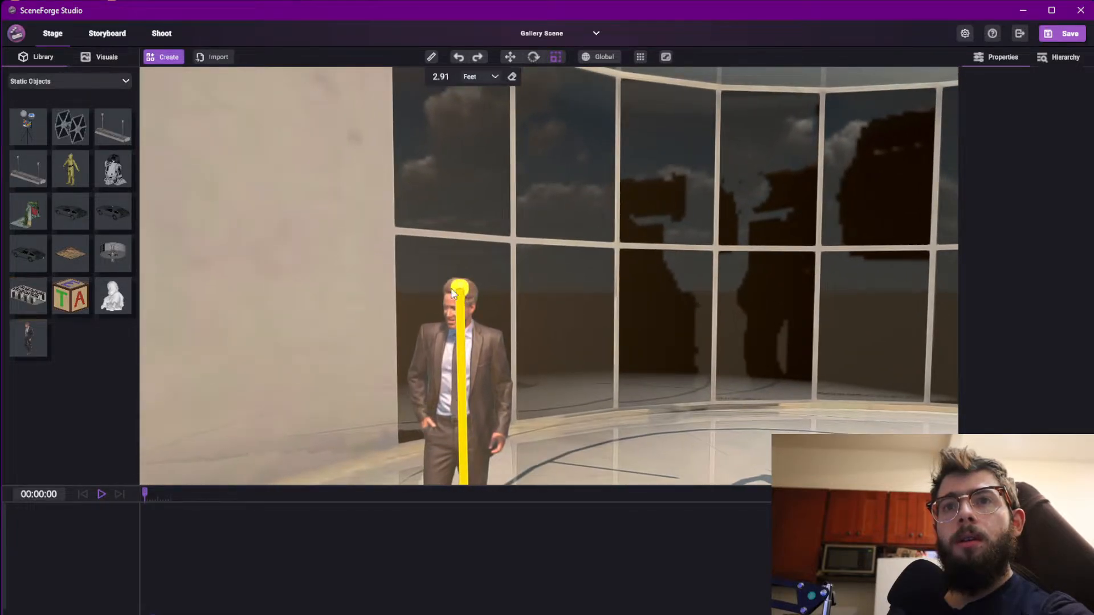
key("s")
key("a")
right_click_drag(459, 289, 606, 290)
key("s")
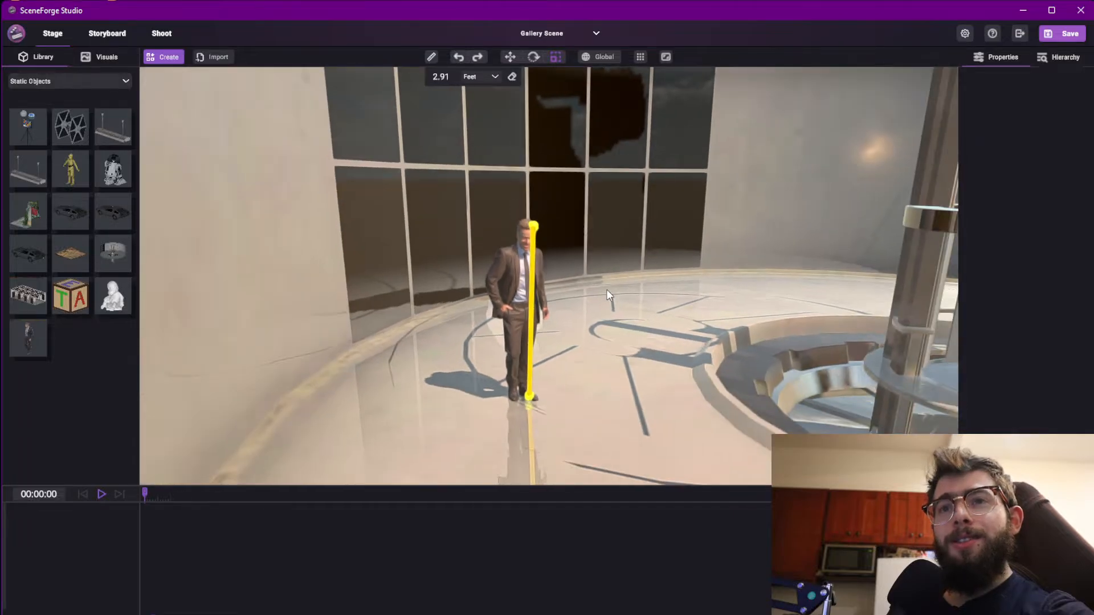
Clear the height measurement and close the measuring tool
left_click(512, 77)
key("s")
mouse_move(623, 211)
right_mouse_down()
mouse_move(632, 264)
mouse_move(600, 221)
mouse_move(579, 227)
mouse_move(692, 278)
mouse_move(704, 247)
right_mouse_up()
key("s")
key("d")
key("w")
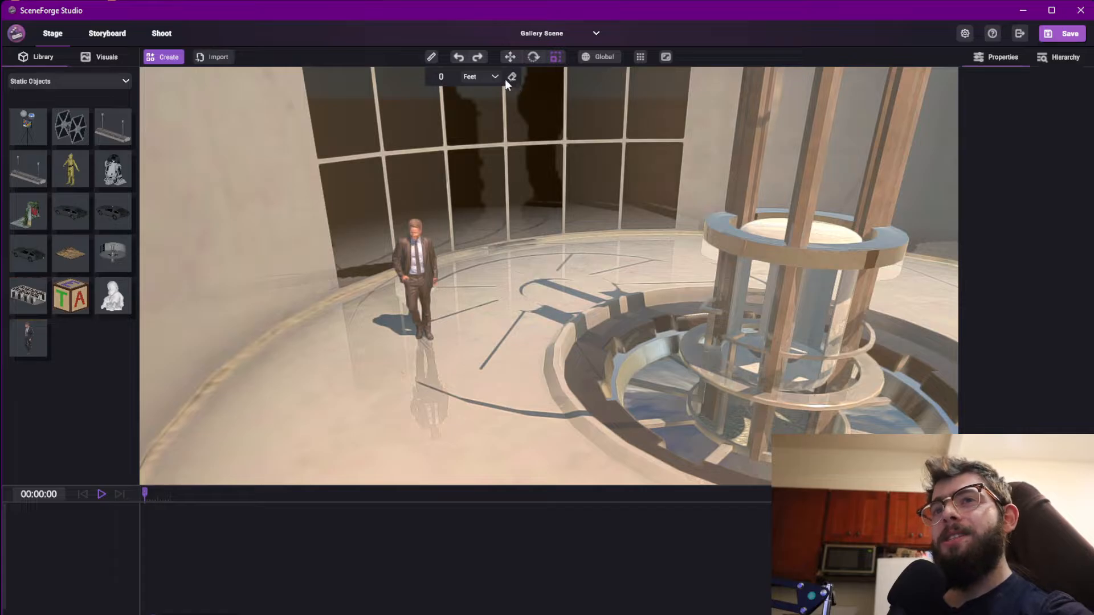
left_click(433, 57)
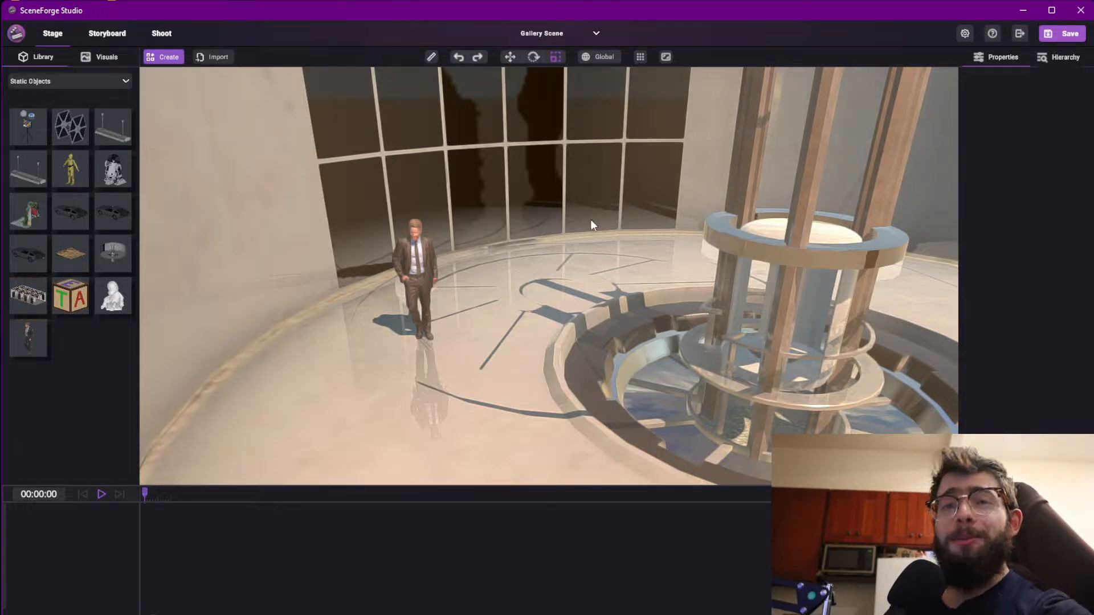
Move the man further back on the gallery floor to about 16.49, 0.67, 15.47
mouse_move(428, 217)
right_mouse_down()
mouse_move(473, 215)
mouse_move(440, 210)
right_mouse_up()
key("w")
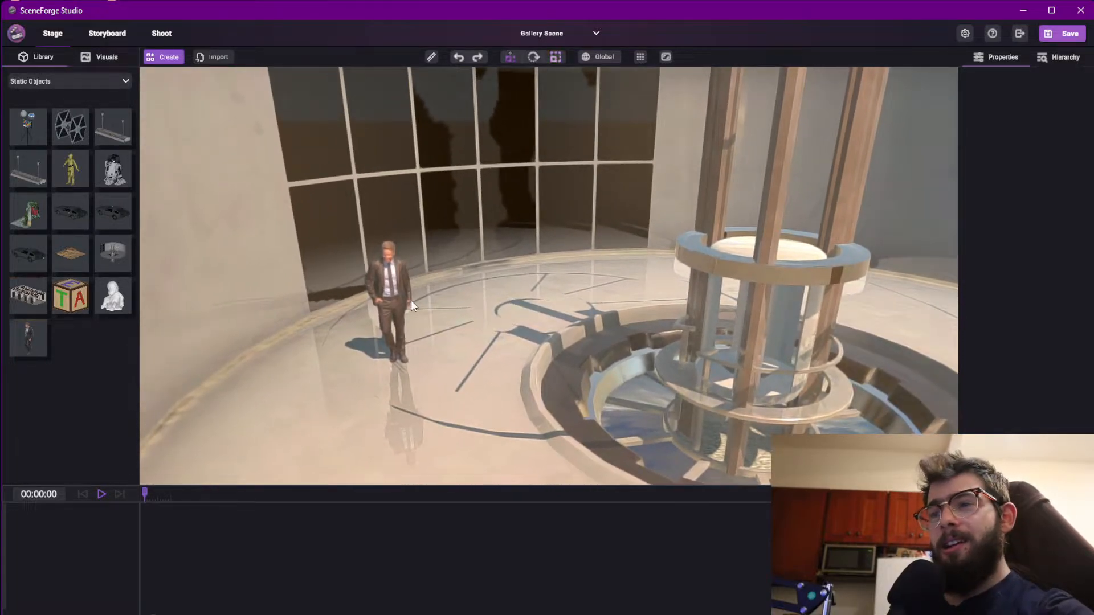
left_click(411, 306)
left_click_drag(402, 350, 435, 325)
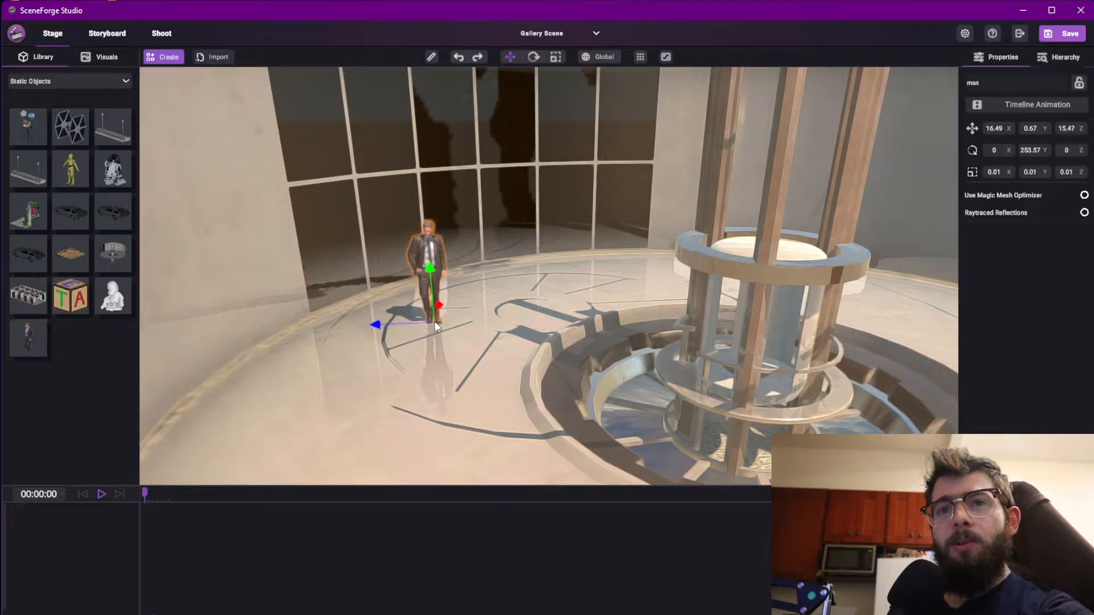
Duplicate the man twice and spread the copies around the gallery floor, with one at about 14.7, 0.67, 15.91 rotated to 194.61 degrees
key("ctrl+d")
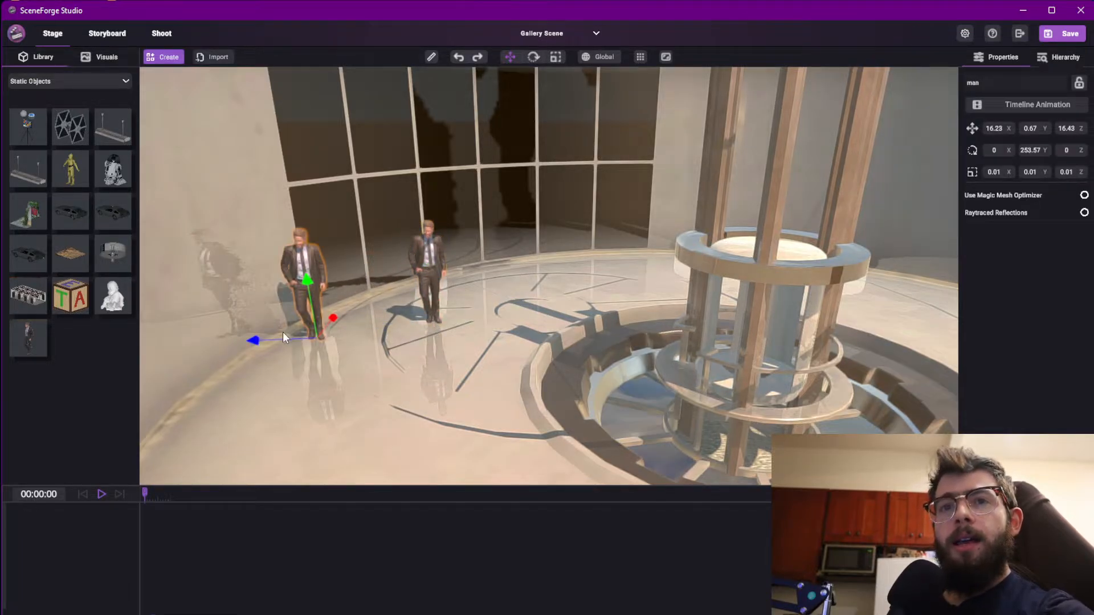
left_click_drag(381, 365, 422, 365)
key("e")
key("w")
key("ctrl+d")
key("e")
right_click_drag(593, 188, 552, 221)
key("w")
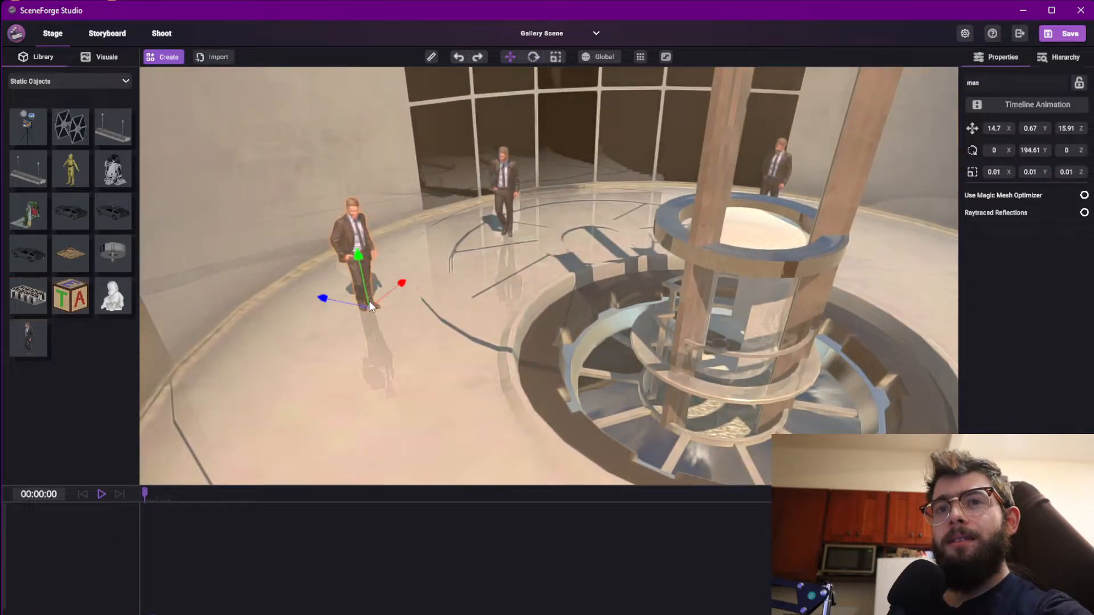
Add two copies of the man, at about 17.28, 0.67, 11.84 rotated to 346.02 degrees and 16.55, 0.67, 14.31 rotated to 288.96 degrees
key("ctrl+d")
left_click_drag(370, 301, 791, 310)
key("e")
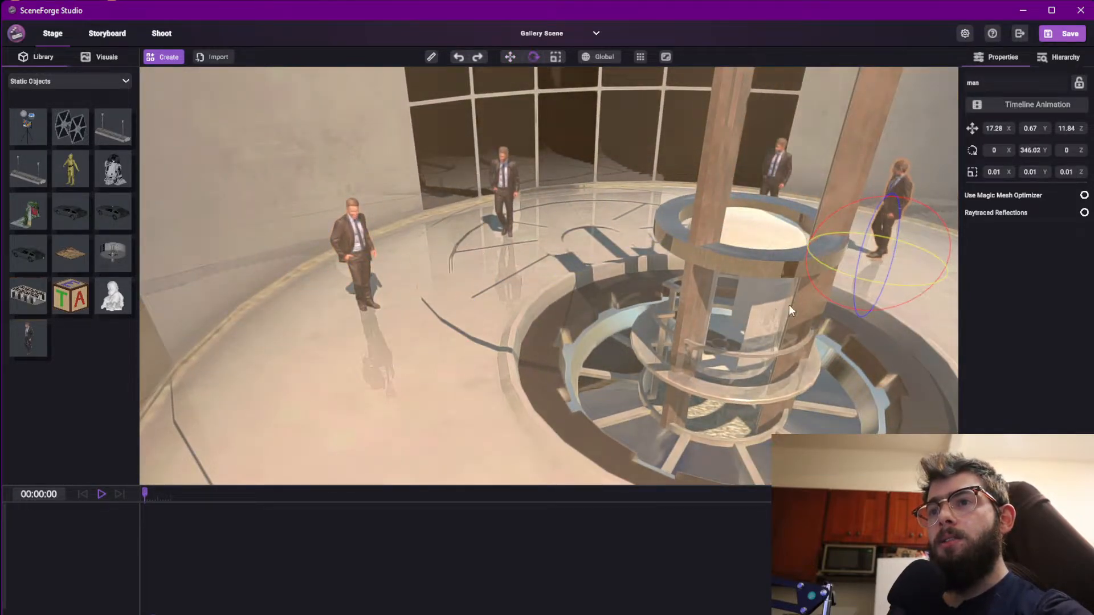
key("w")
left_click_drag(886, 241, 669, 249)
key("e")
right_click_drag(669, 248, 948, 200)
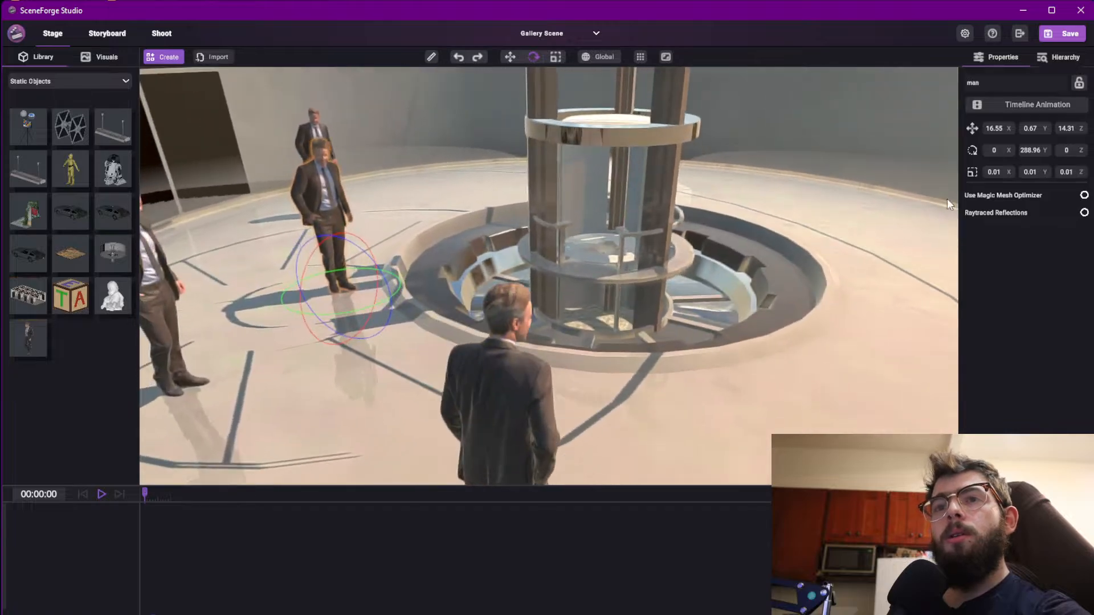
Move the man at the far side of the floor into the glass elevator at the centre of the gallery
key("w")
left_click(171, 302)
left_click_drag(172, 355, 583, 269)
key("f")
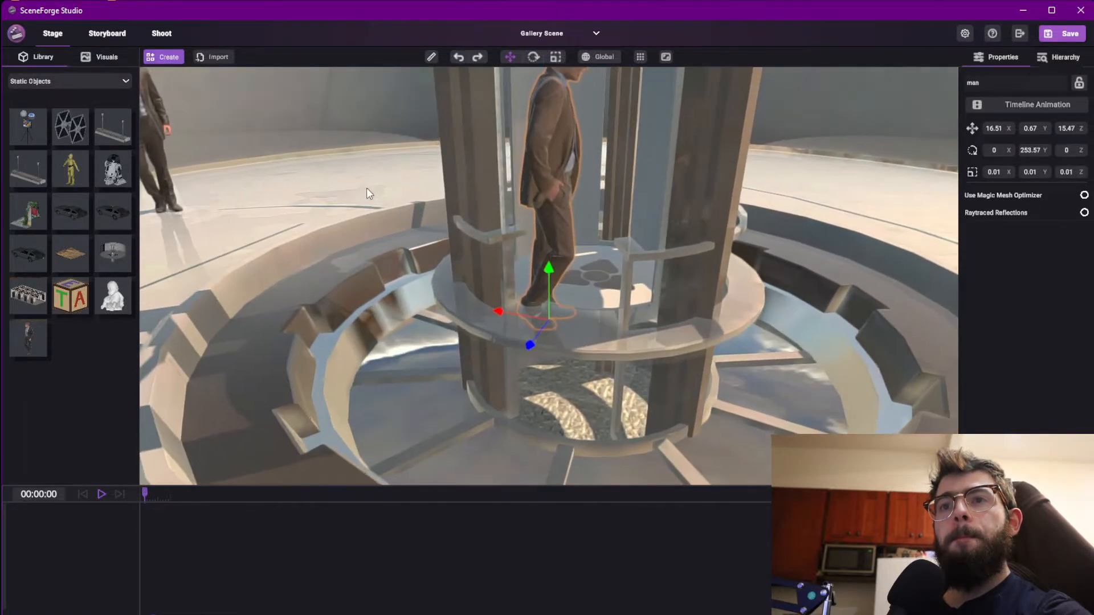
right_click_drag(367, 189, 499, 124)
Scale the man down to fit inside the elevator and rotate him to 308.28 degrees
key("r")
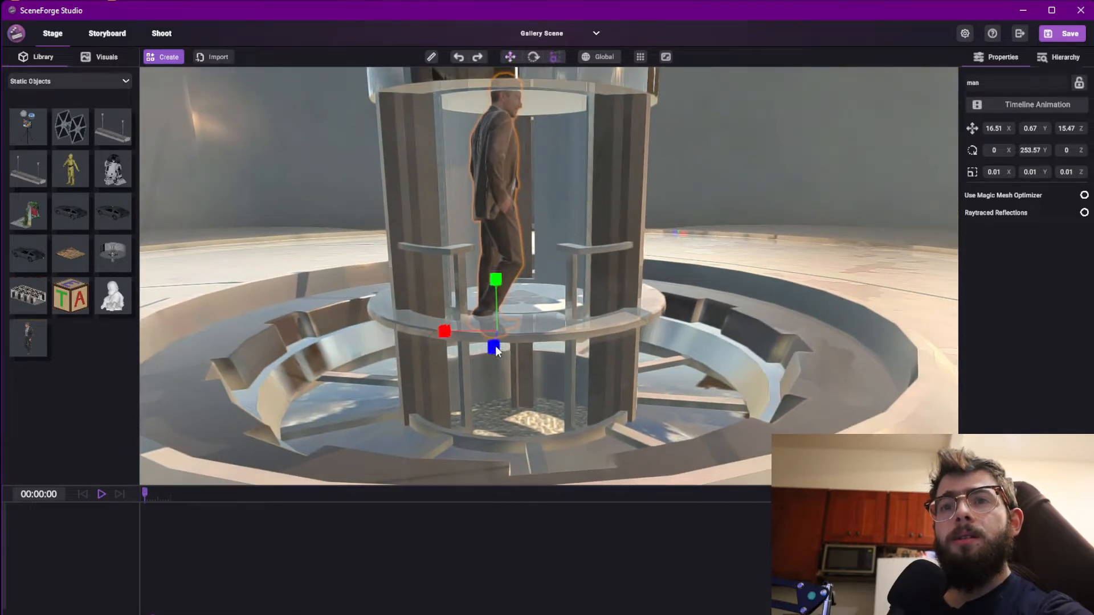
mouse_move(494, 349)
left_mouse_down()
mouse_move(501, 333)
mouse_move(483, 358)
left_mouse_up()
key("e")
Stand the man on the elevator platform at about 15.1, 0.75, 13.01 and deselect him
key("w")
left_click(501, 306)
left_click(498, 294)
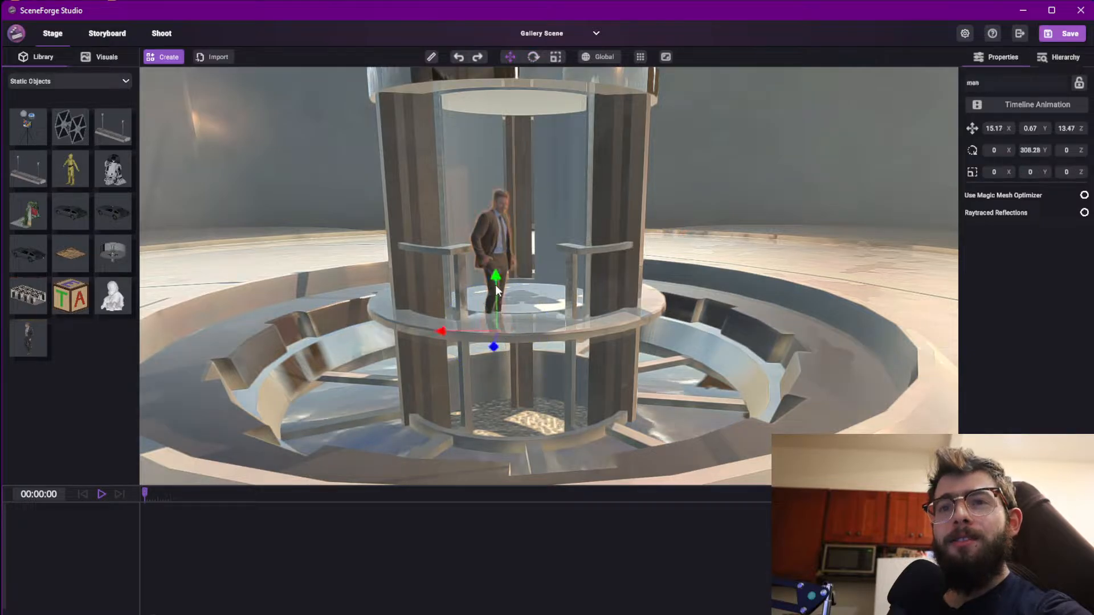
left_click_drag(498, 294, 521, 294)
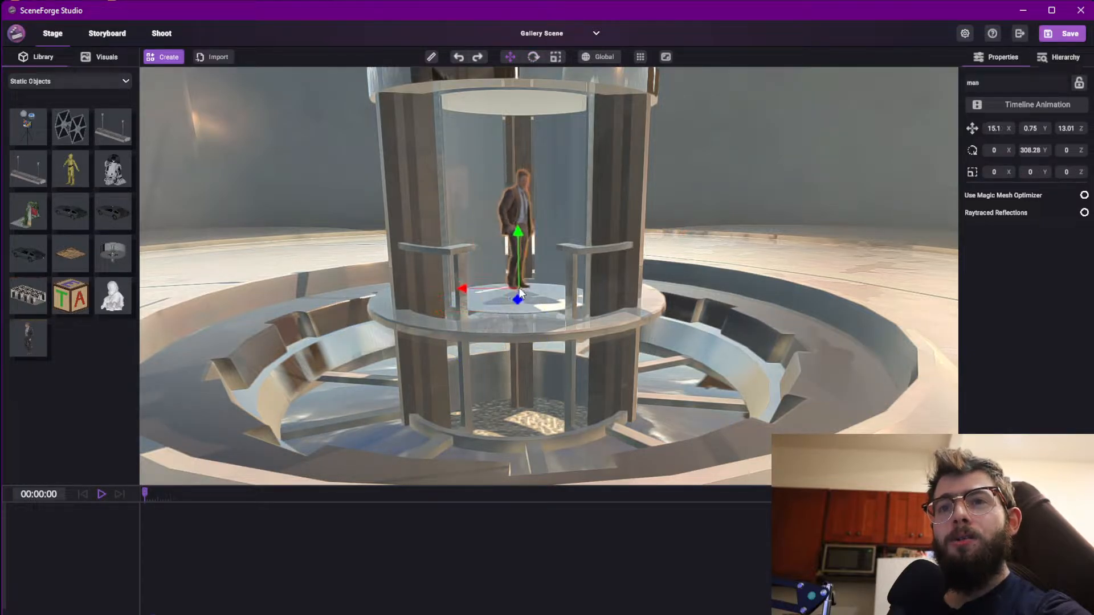
left_click(508, 313)
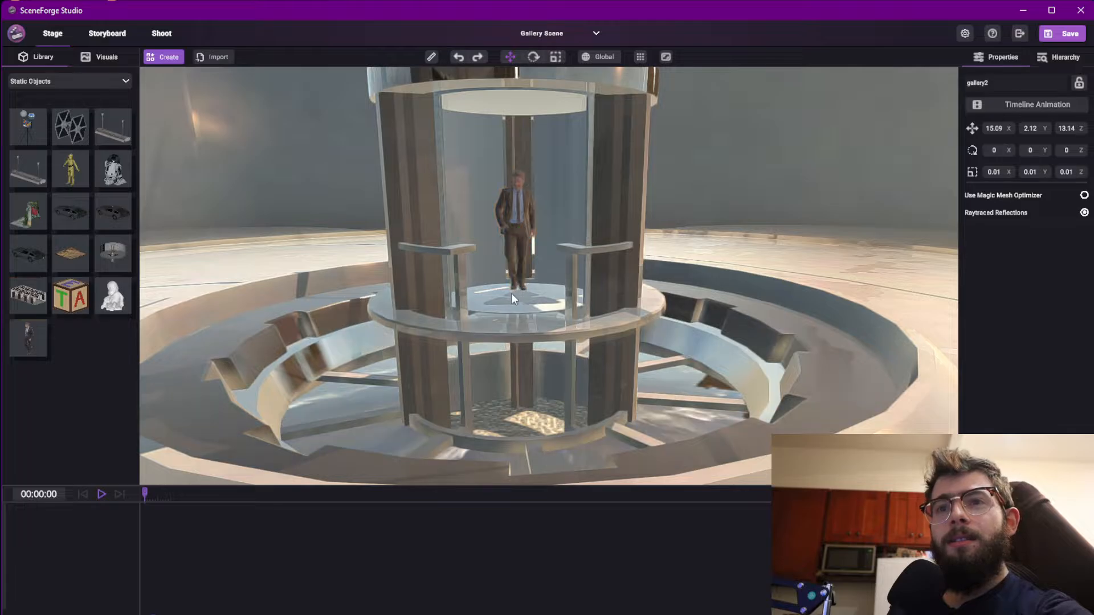
Examine the man standing inside the glass elevator up close and the gallery floor around it
scroll(600, 208, "up", 5)
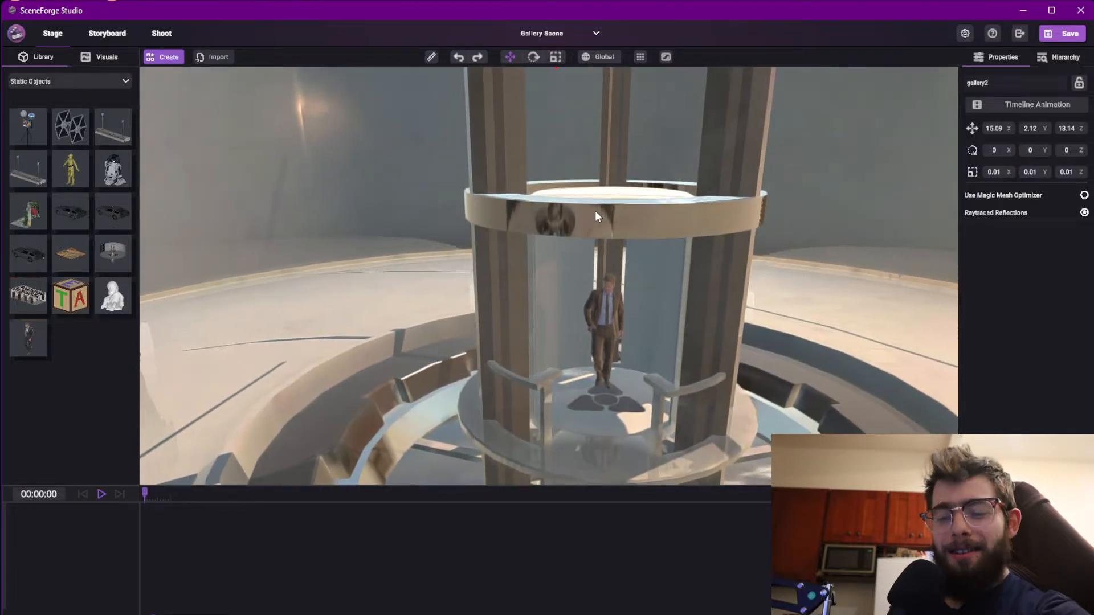
scroll(595, 211, "up", 3)
right_click_drag(595, 210, 625, 316)
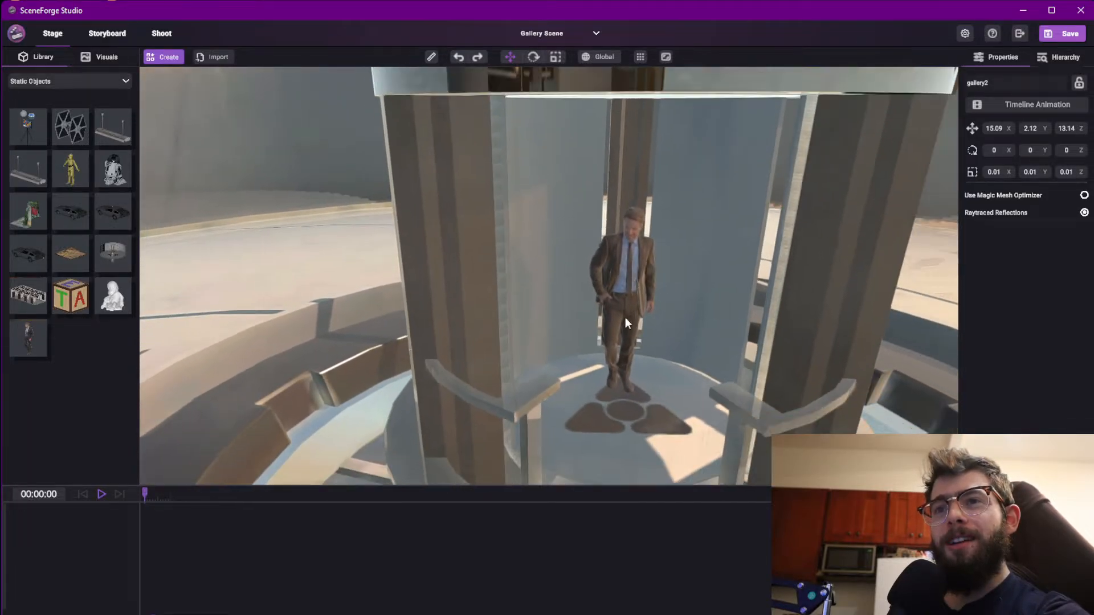
left_click(613, 343)
left_click(613, 343)
right_click_drag(621, 255, 514, 262)
key("s")
key("d")
Duplicate the man standing alone by the outer wall, placing the copy at about 13.46, 0.67, 15.4 rotated to 139.58 degrees
left_click(479, 245)
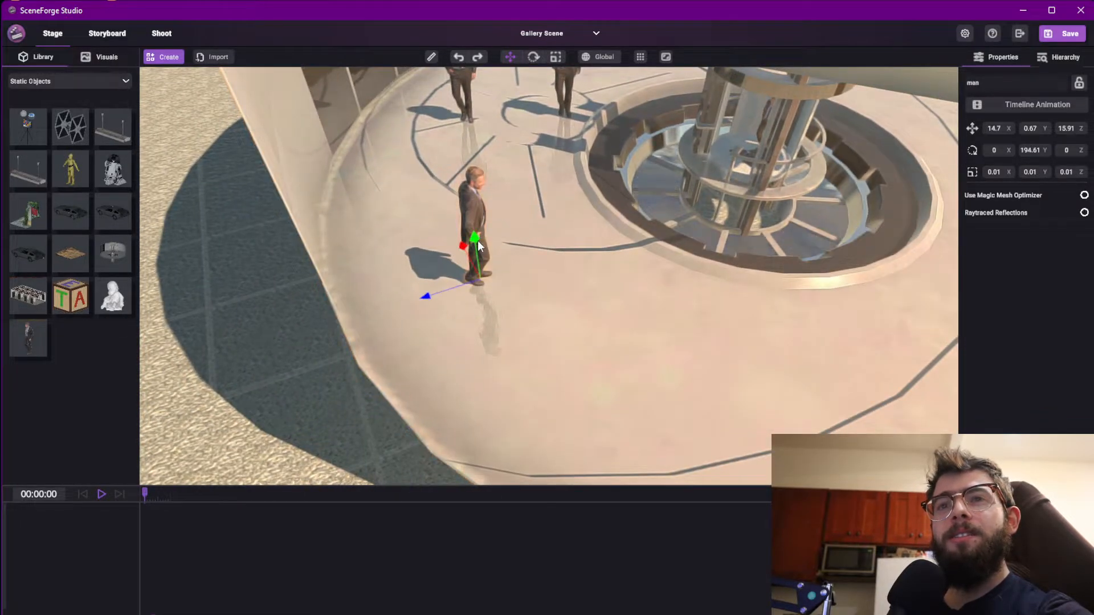
key("ctrl+d")
left_click_drag(500, 389, 630, 383)
key("e")
left_click_drag(654, 427, 711, 372)
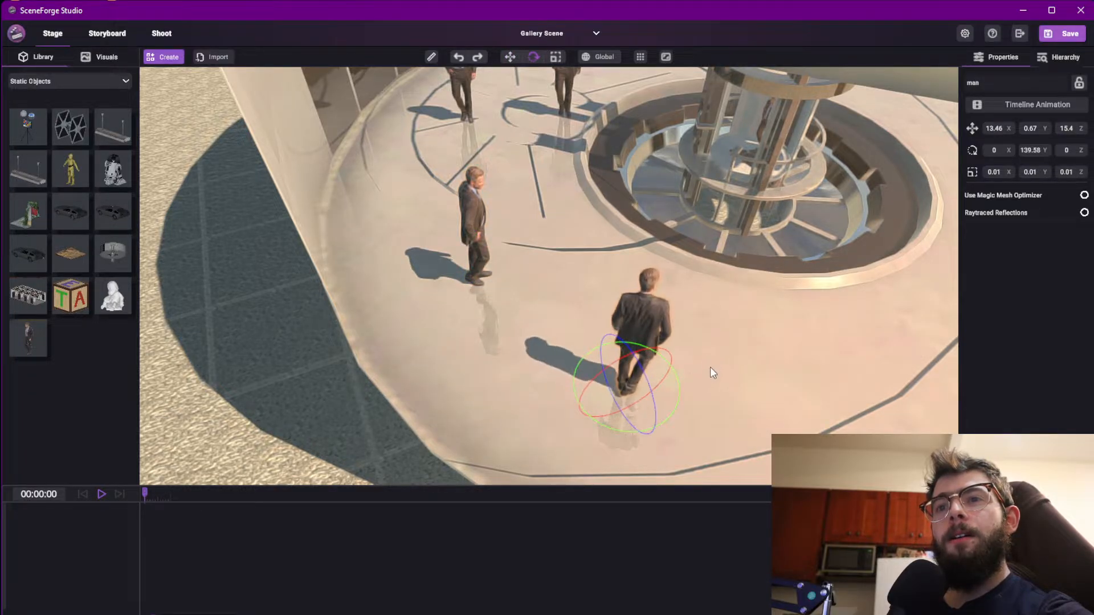
Duplicate one of the men near the windows, placing the copy at about 15.86, 0.67, 15.51 rotated to 224.56 degrees
right_click_drag(711, 372, 484, 197)
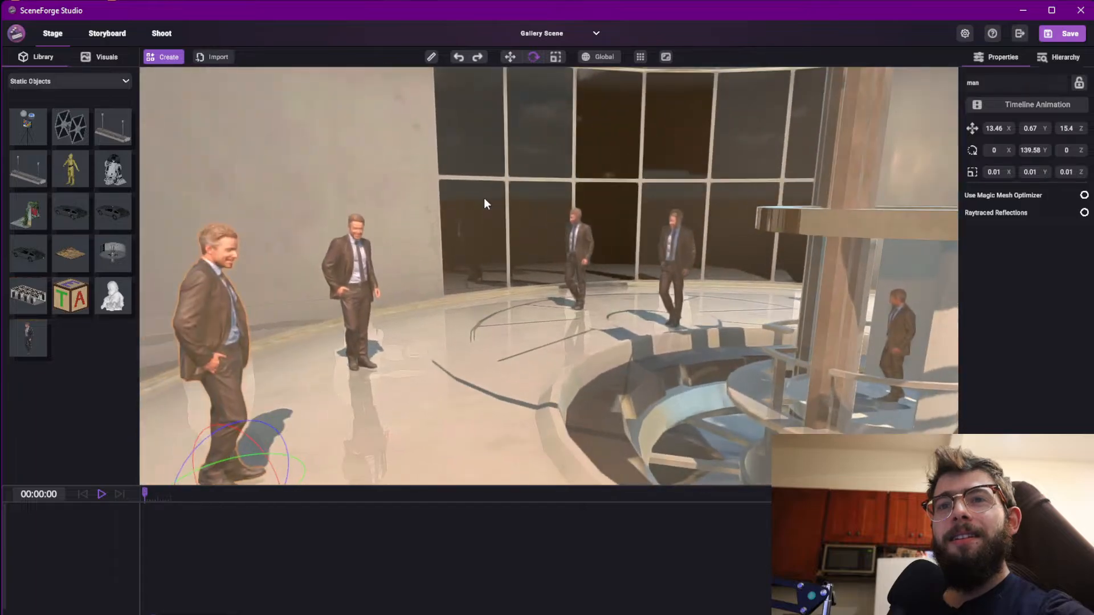
left_click(583, 270)
key("w")
key("ctrl+d")
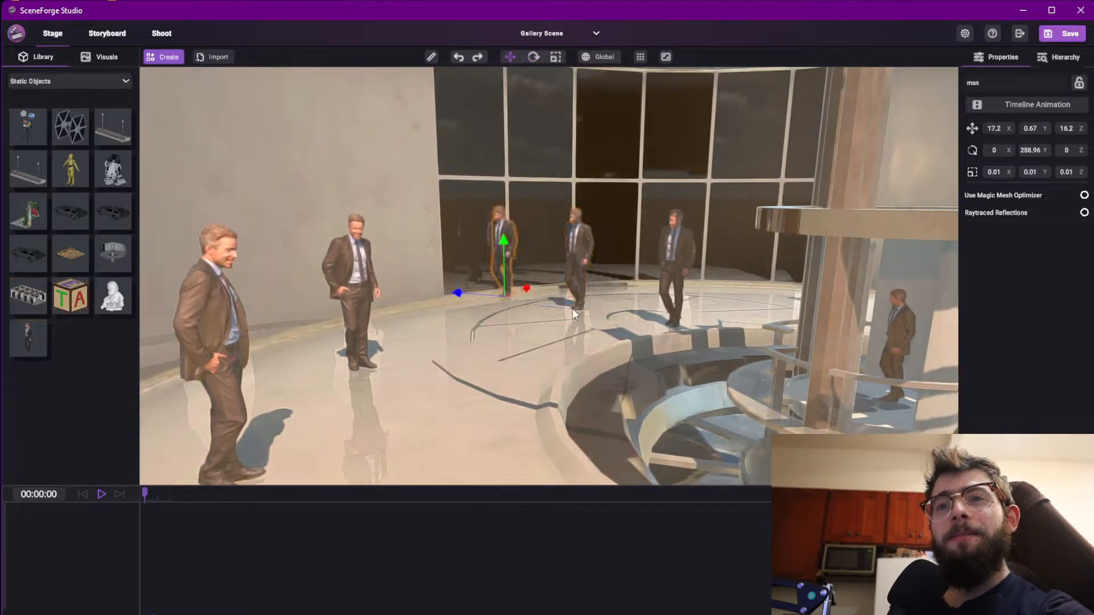
left_click_drag(506, 305, 564, 313)
key("e")
right_click_drag(565, 314, 587, 303)
key("s")
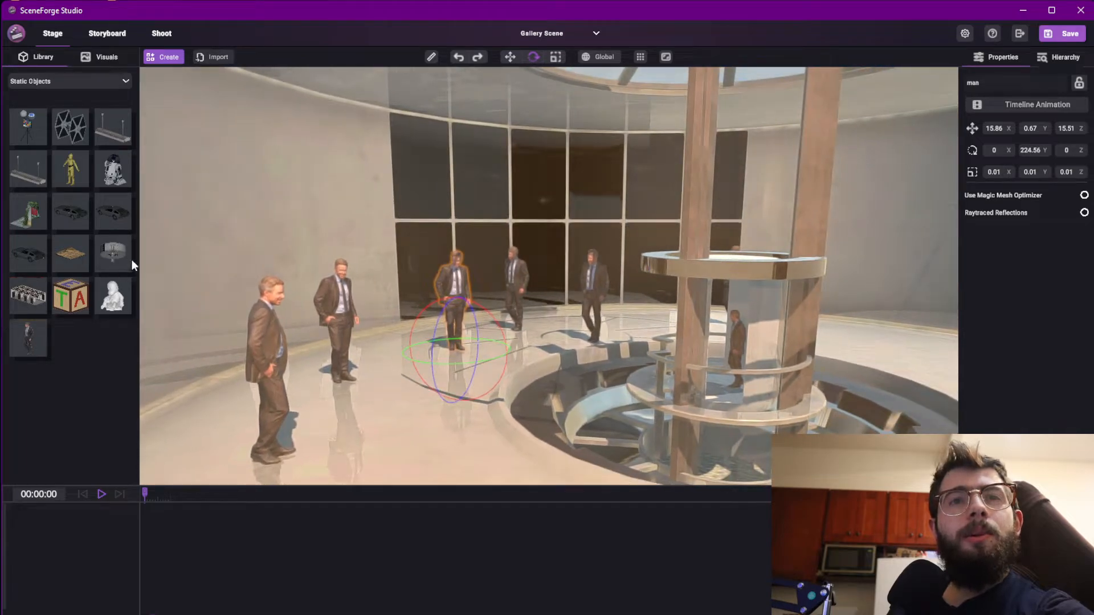
Add the Color Light Checker to the gallery floor at about 14.7, 0.67, 15.55 and scale it down to 0.32
right_click_drag(228, 186, 222, 212)
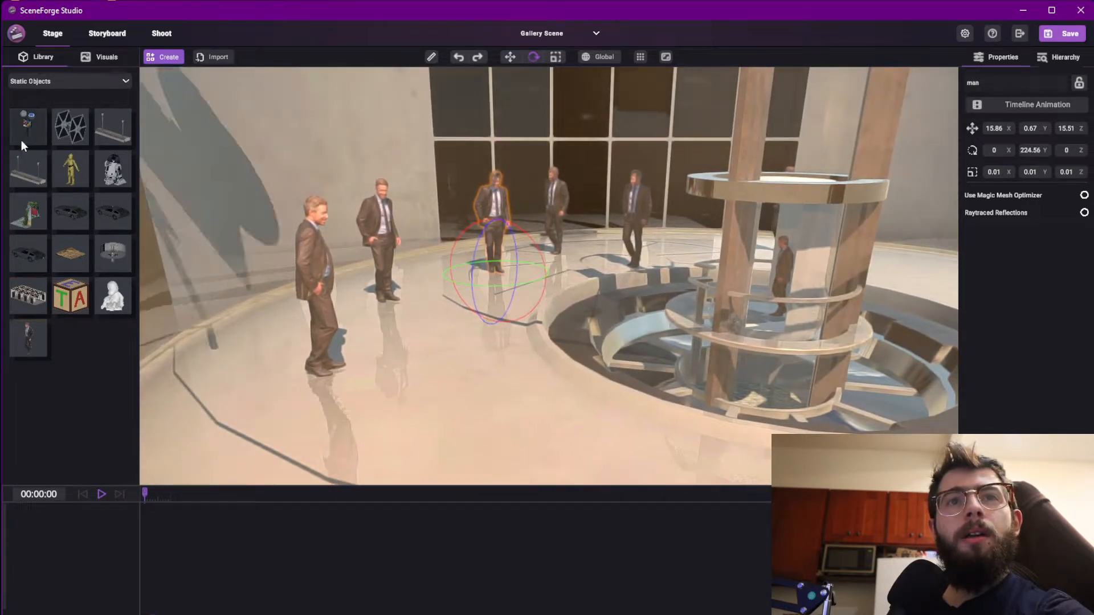
left_click_drag(21, 140, 427, 304)
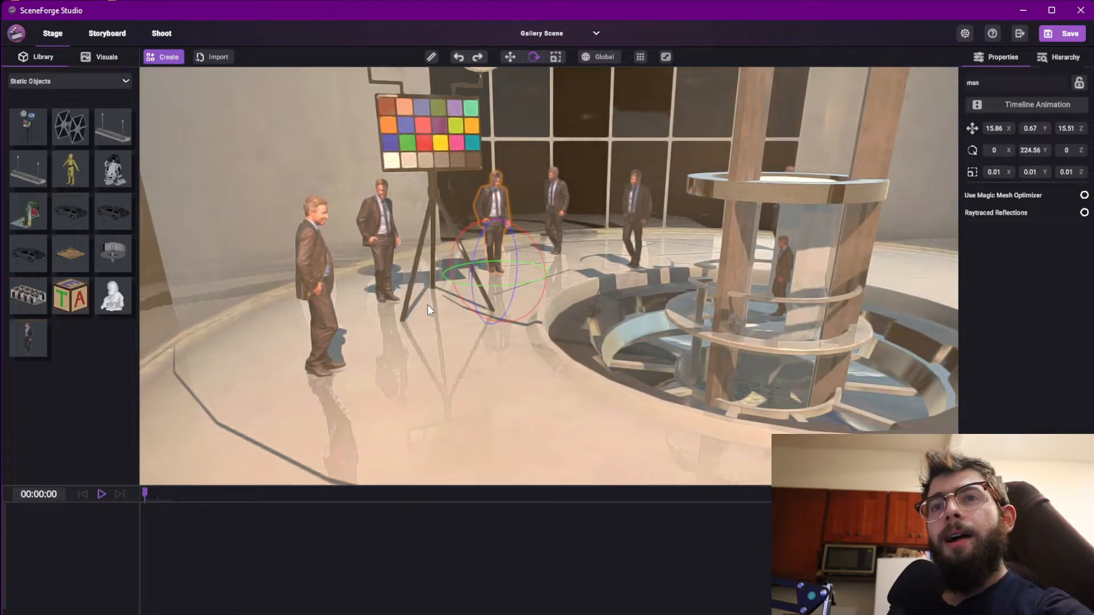
right_click_drag(482, 331, 467, 304)
key("r")
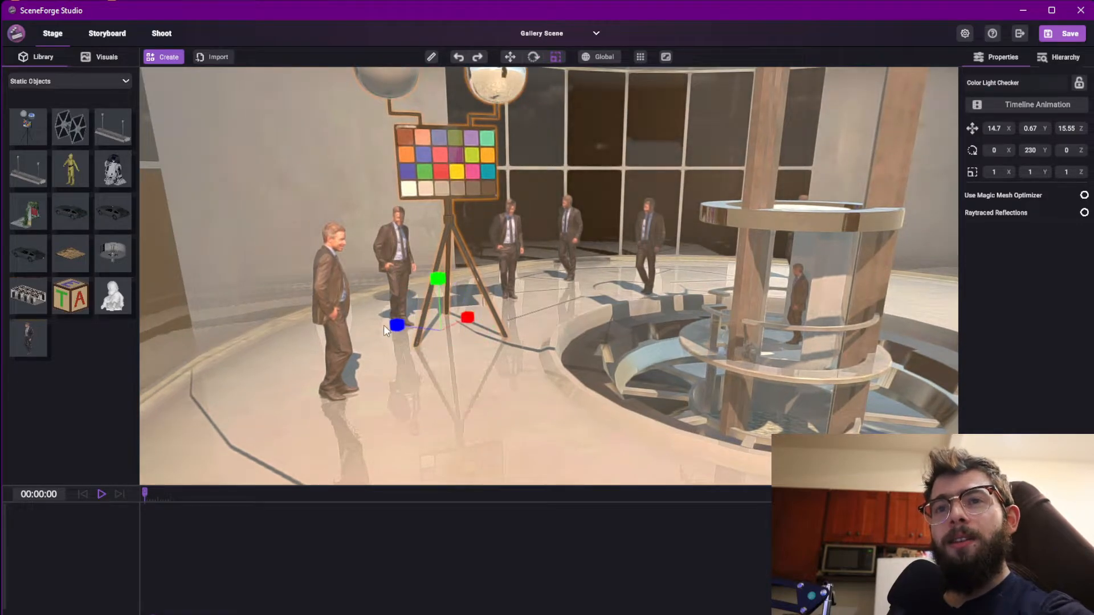
left_click_drag(393, 327, 427, 338)
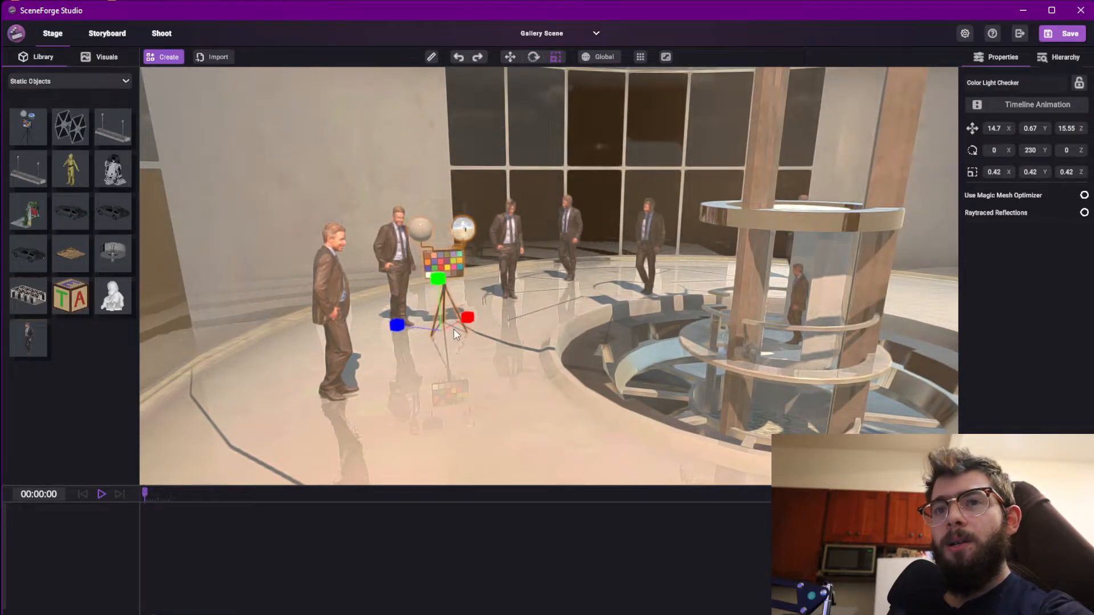
Move the Color Light Checker between the men at about 15.55, 0.67, 16.15, scale it to 0.44 and deselect it
key("w")
scroll(515, 286, "up", 5)
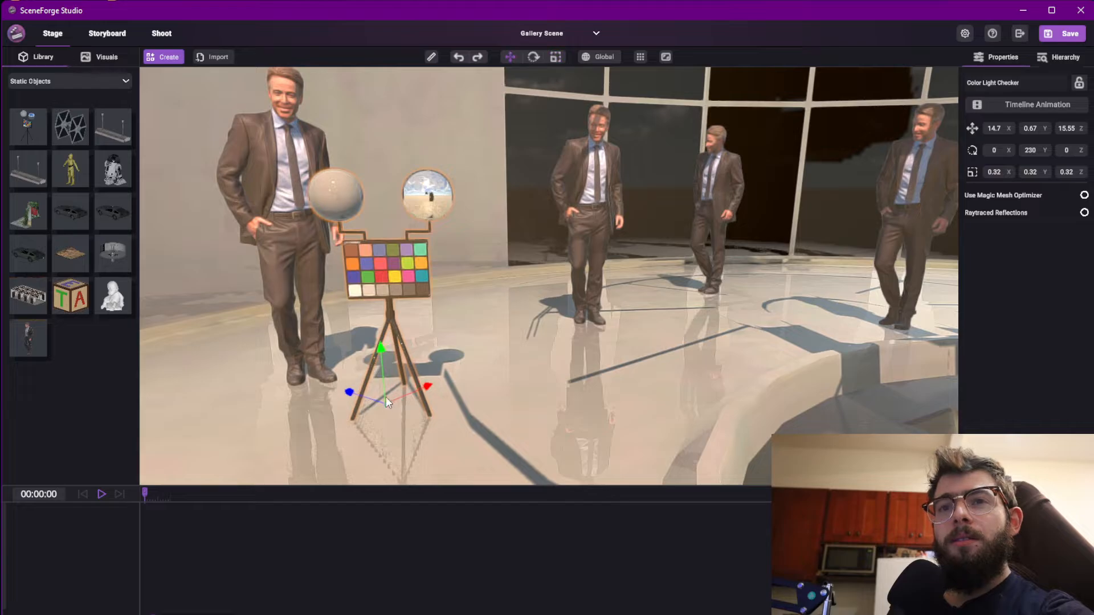
left_click_drag(379, 383, 301, 323)
key("r")
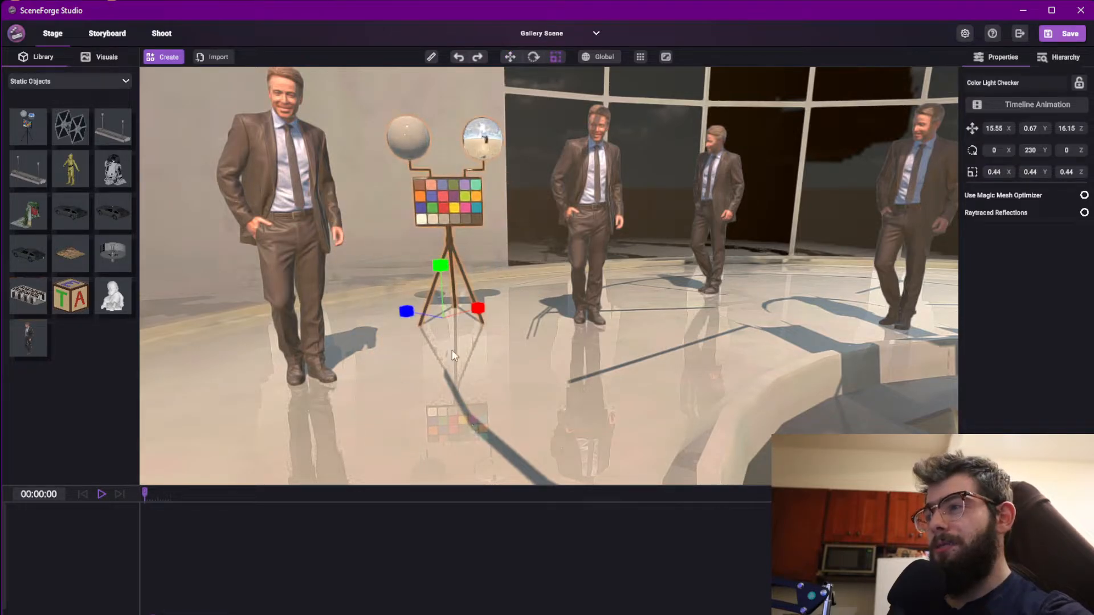
scroll(484, 394, "down", 5)
left_click(497, 360)
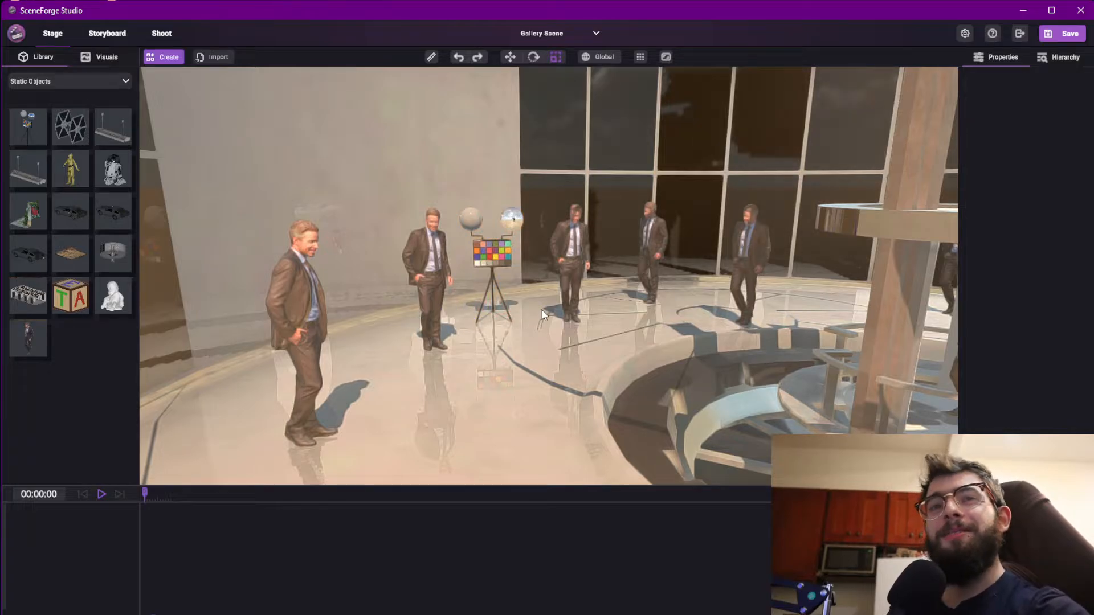
Switch to Sketchfab in Google Chrome and search the 3D models for "art"
right_click_drag(274, 163, 306, 190)
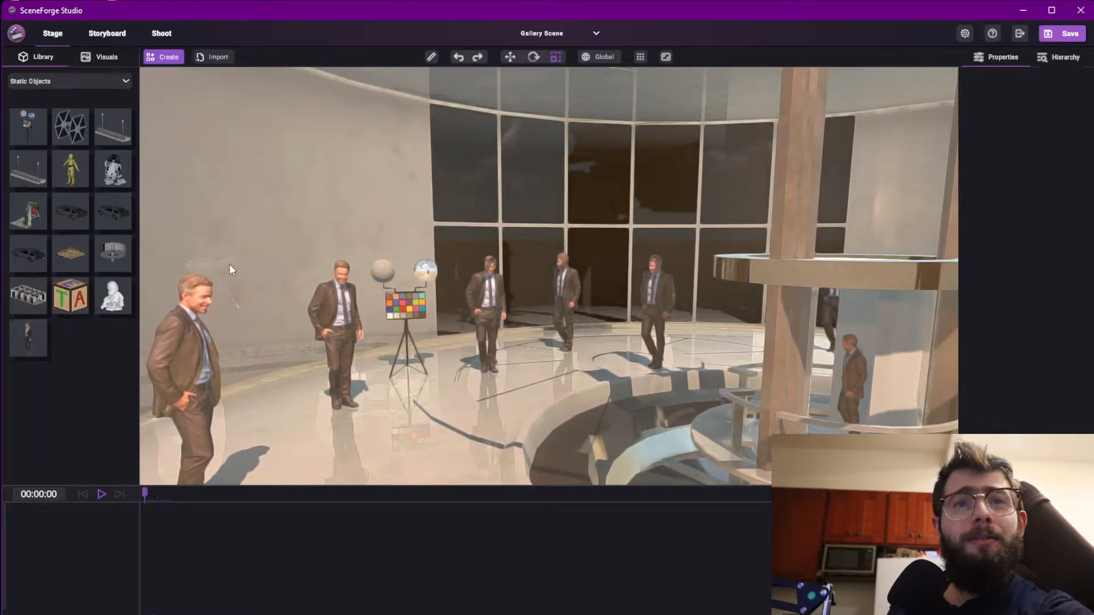
right_click_drag(472, 351, 548, 284)
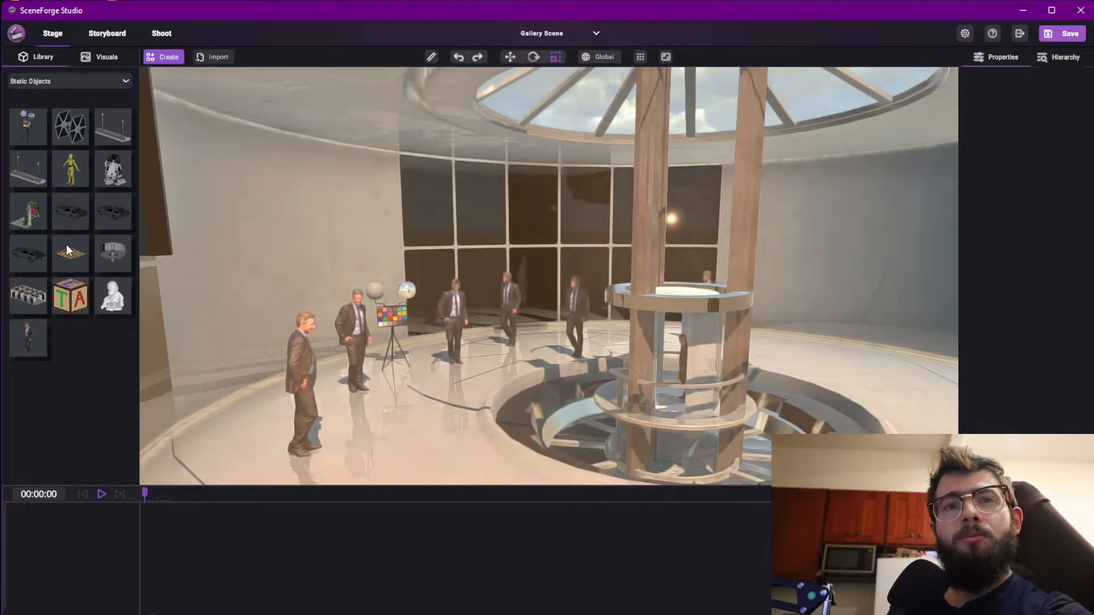
right_click_drag(344, 249, 370, 268)
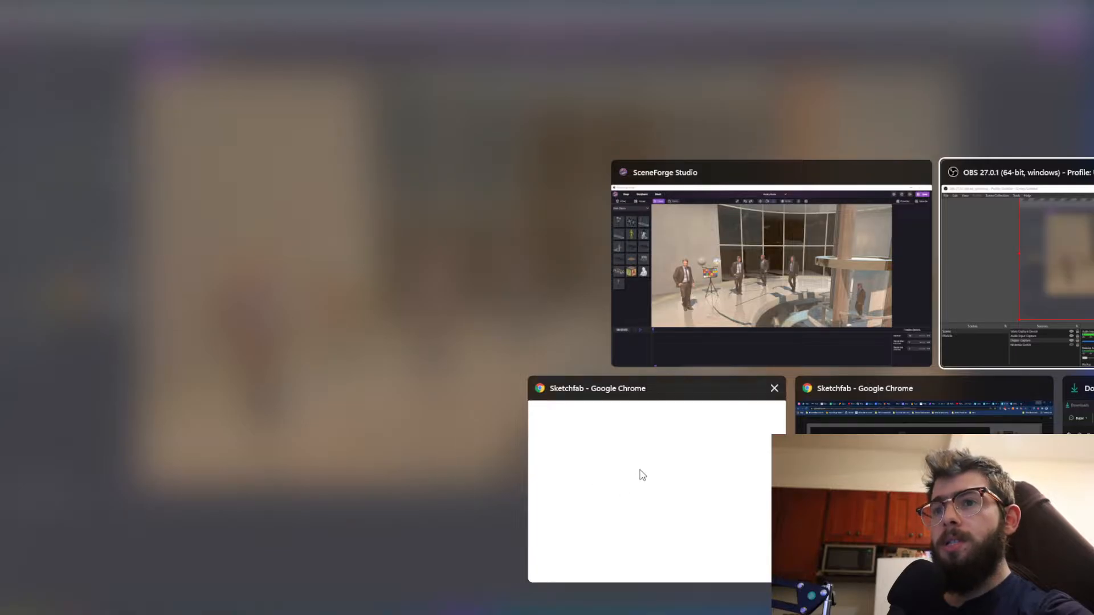
left_click(643, 475)
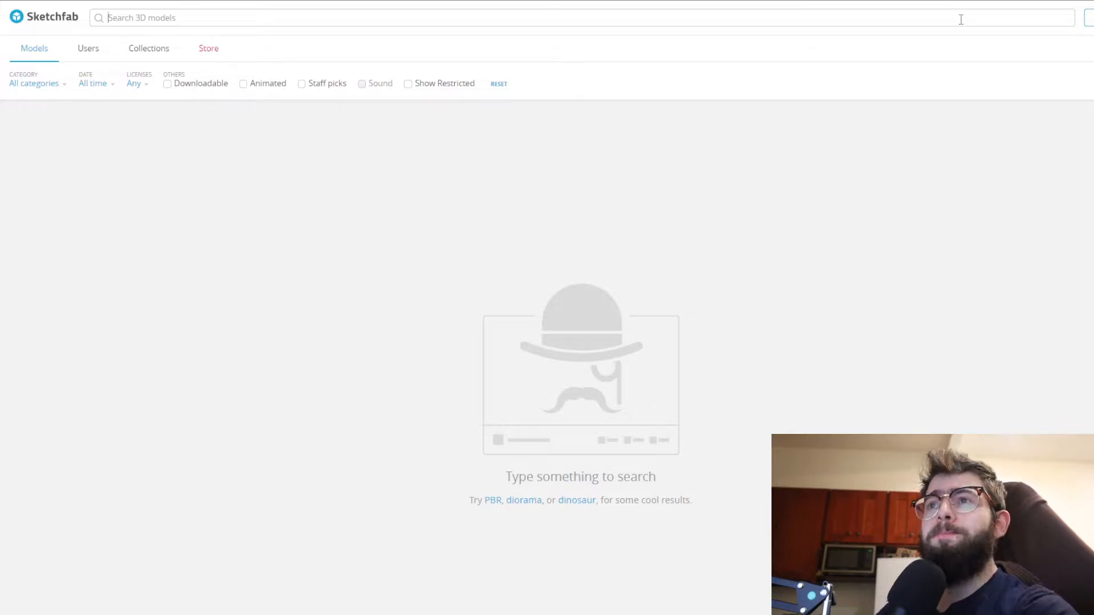
type("art")
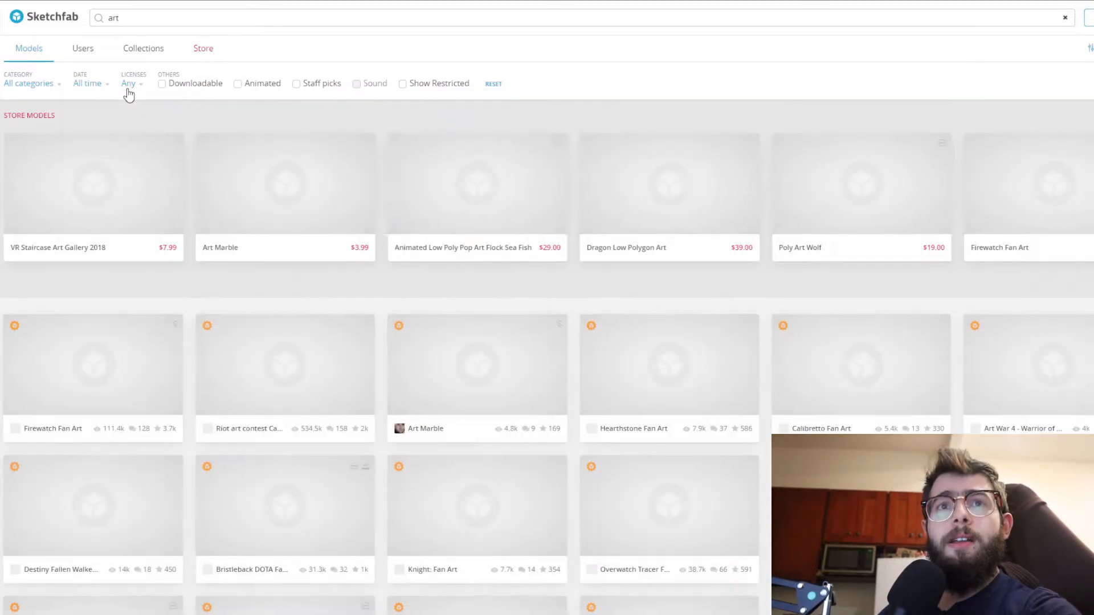
Limit the results to downloadable models and exclude the Editorial, CC BY-NC-ND, CC BY-NC-SA and CC BY-NC licences
left_click(128, 89)
left_click(163, 86)
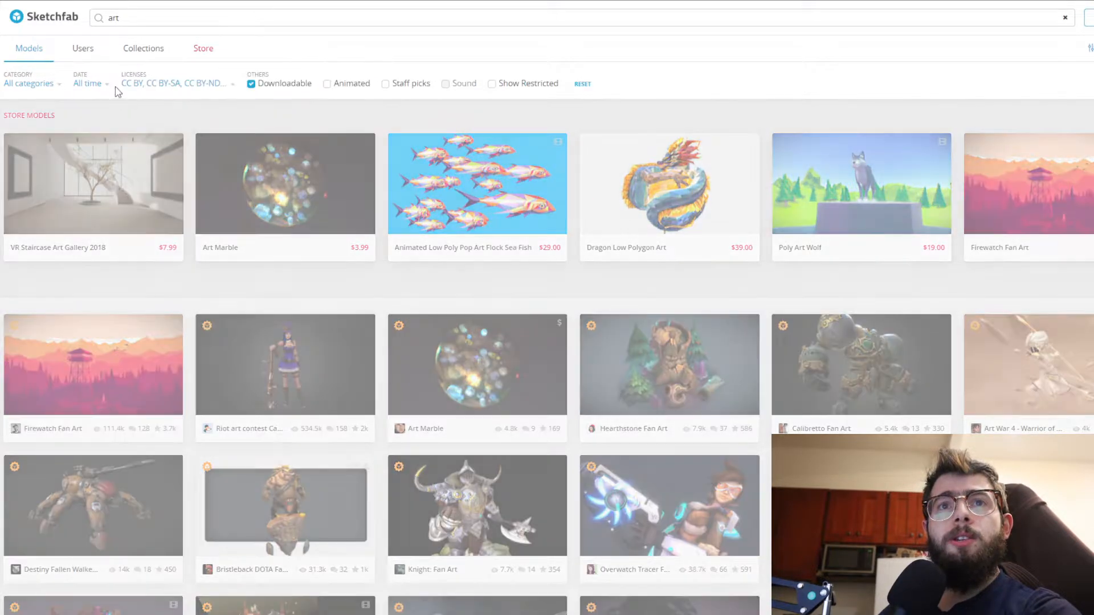
left_click(199, 88)
left_click(134, 274)
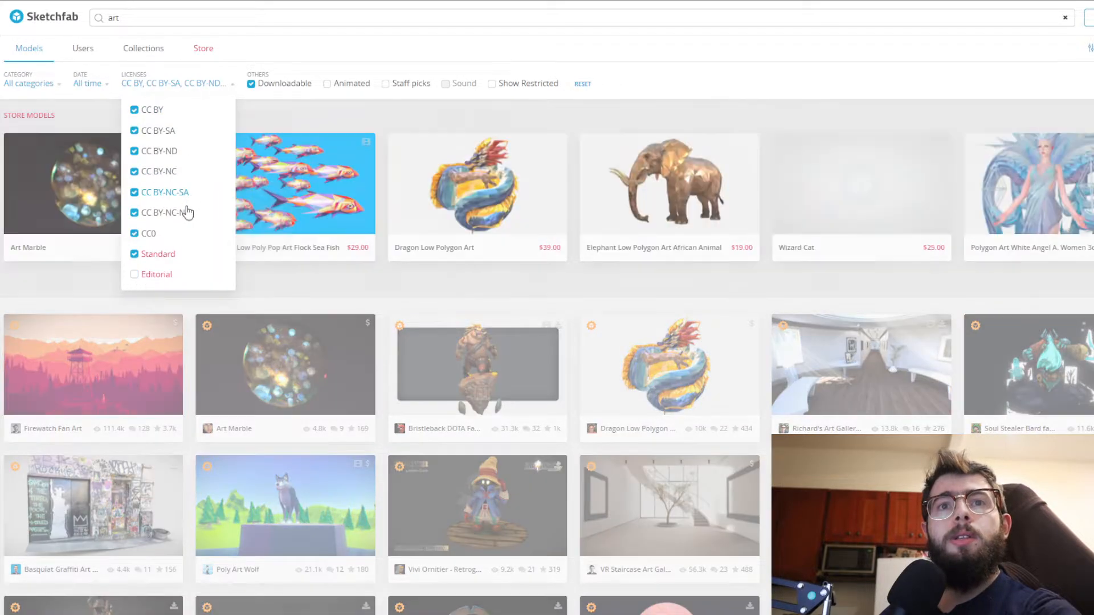
left_click(184, 213)
left_click(179, 192)
left_click(188, 172)
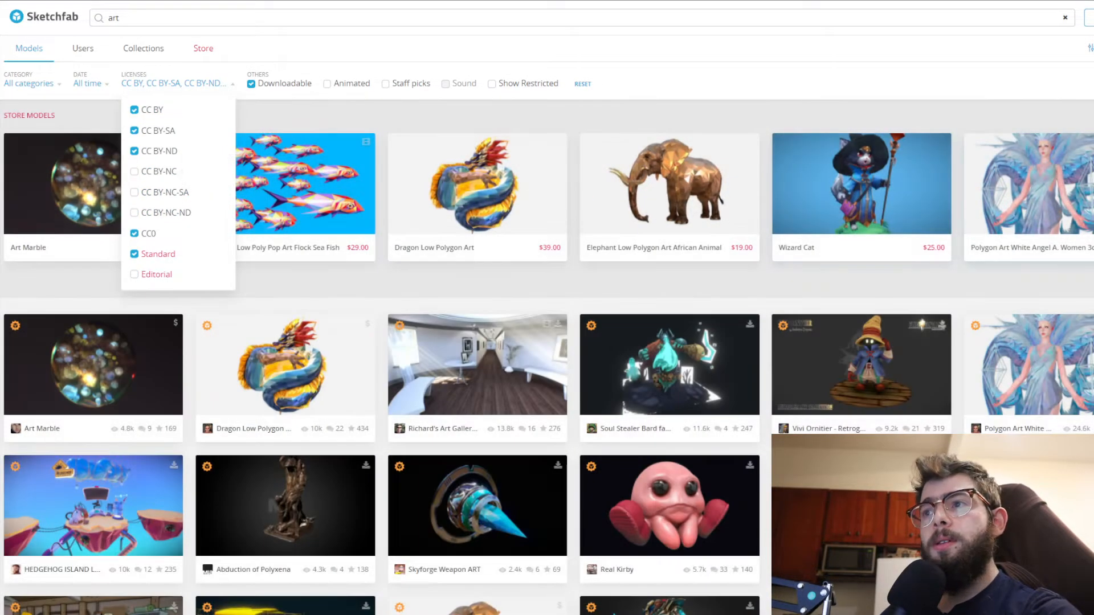
Find the Abduction of Polyxena sculpture in the art results and open it in a new tab
scroll(931, 319, "down", 5)
scroll(686, 286, "up", 2)
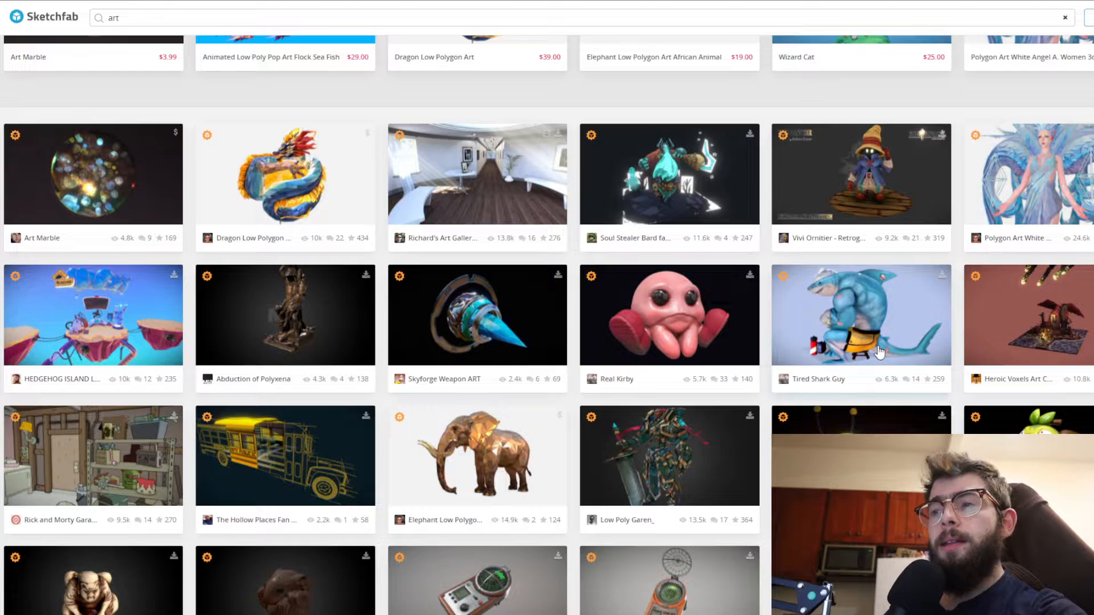
scroll(907, 376, "down", 1)
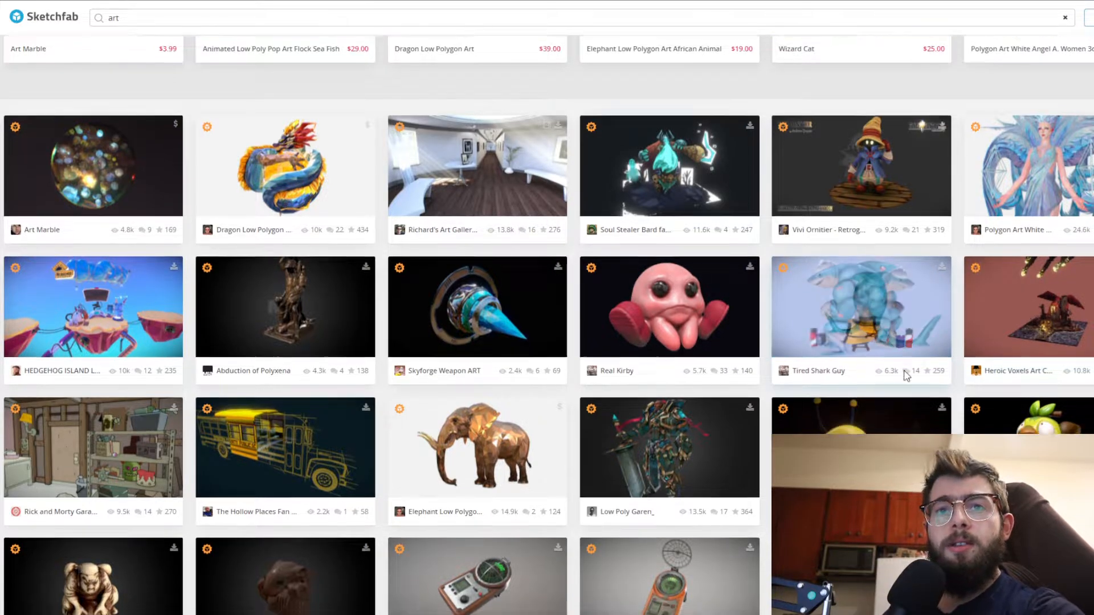
scroll(907, 376, "down", 2)
scroll(271, 277, "up", 1)
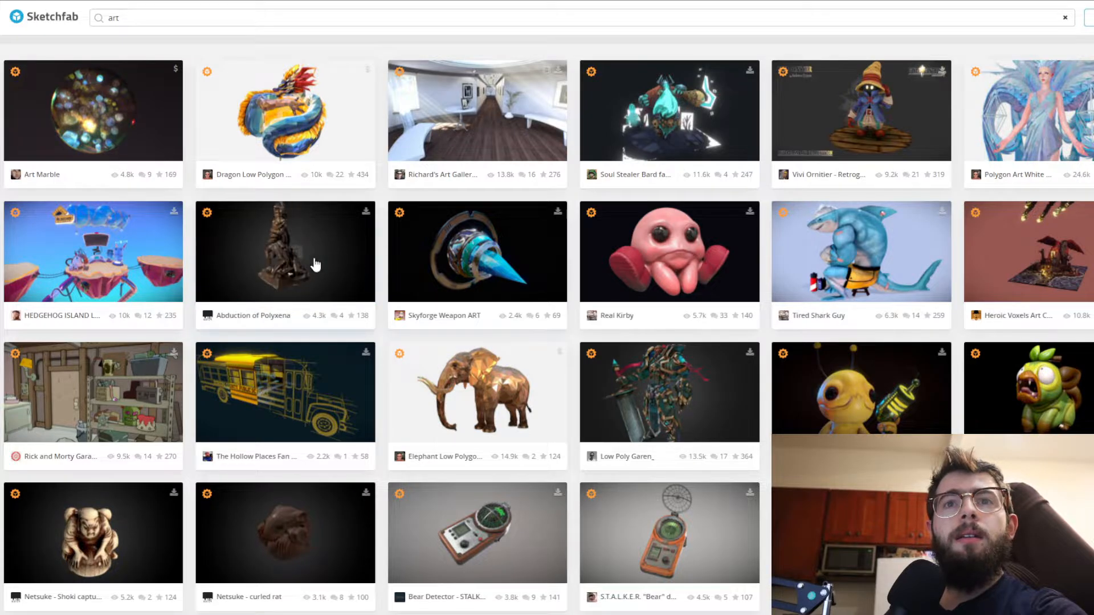
right_click(292, 253)
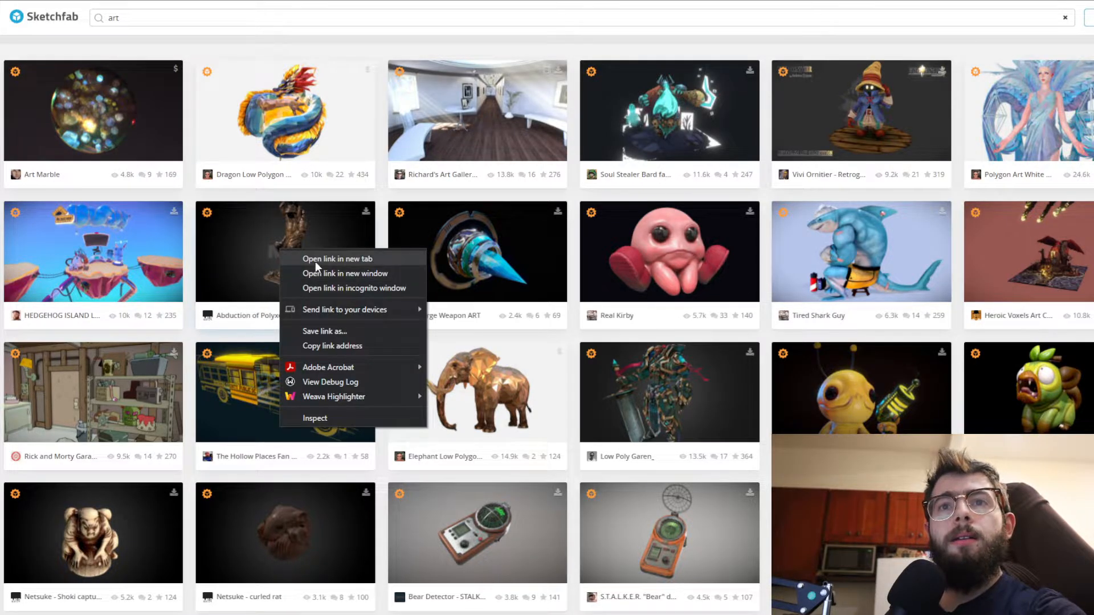
left_click(316, 261)
Look through the downloadable art search results for pieces suited to the gallery scene
scroll(316, 261, "down", 5)
scroll(752, 400, "down", 8)
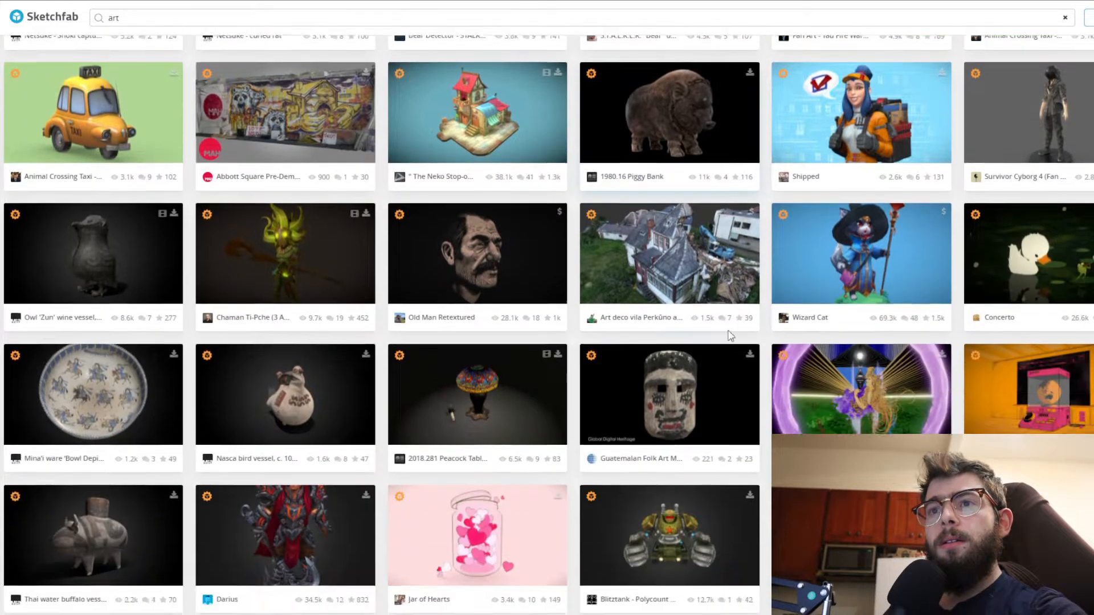
scroll(365, 355, "up", 2)
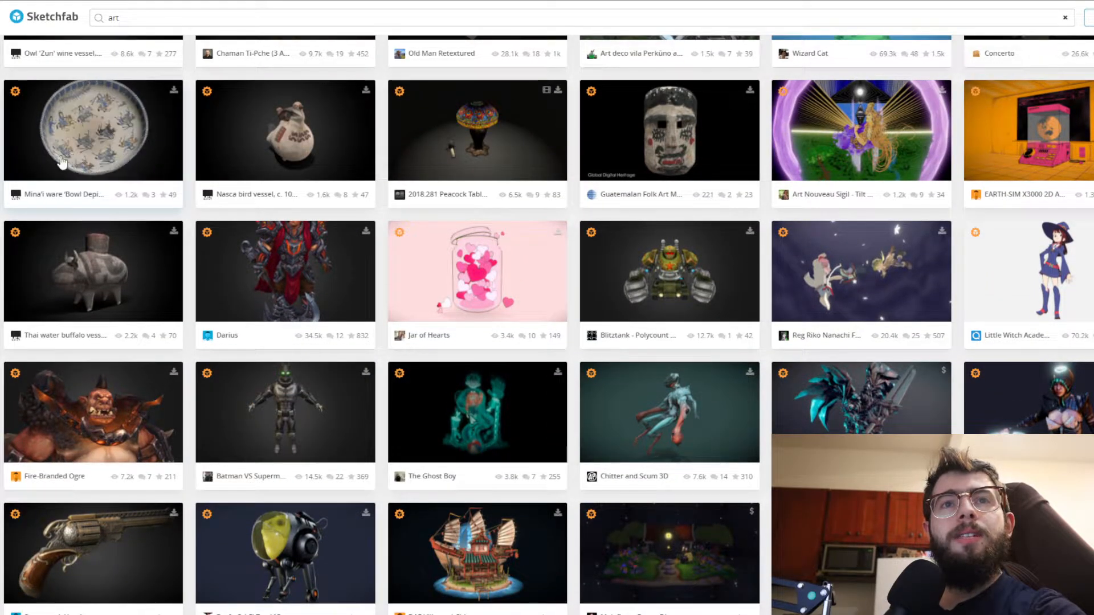
scroll(953, 416, "down", 3)
scroll(953, 416, "down", 3)
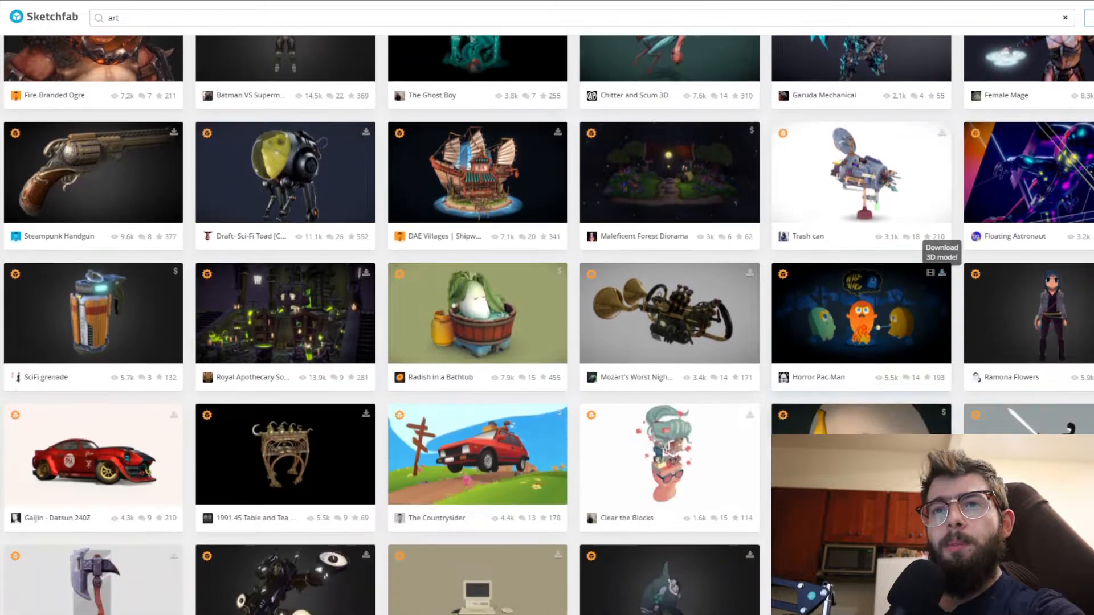
scroll(799, 401, "down", 4)
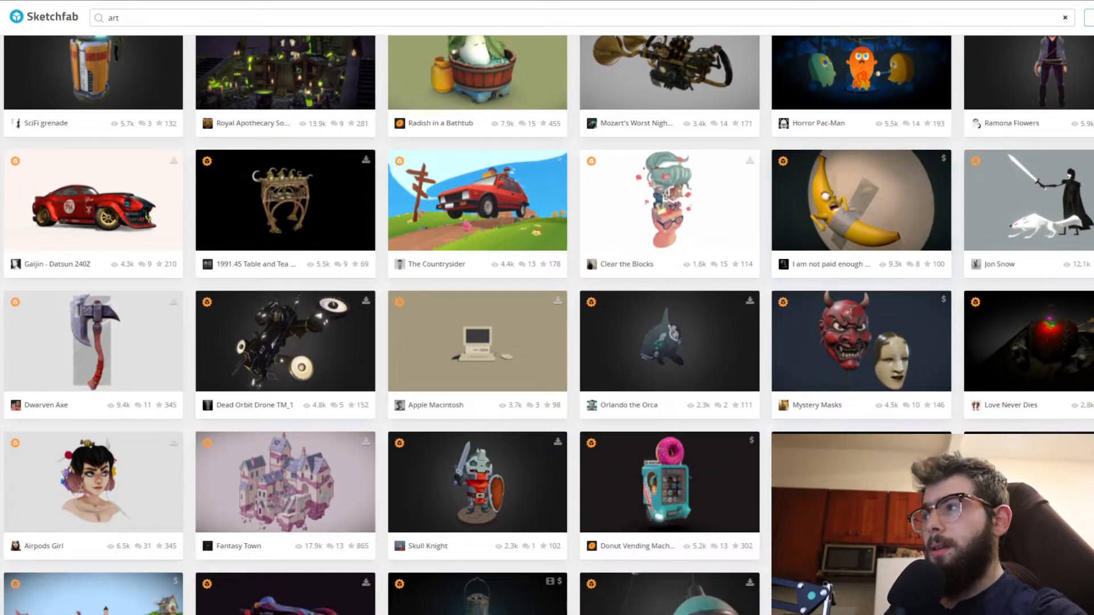
scroll(1038, 293, "down", 2)
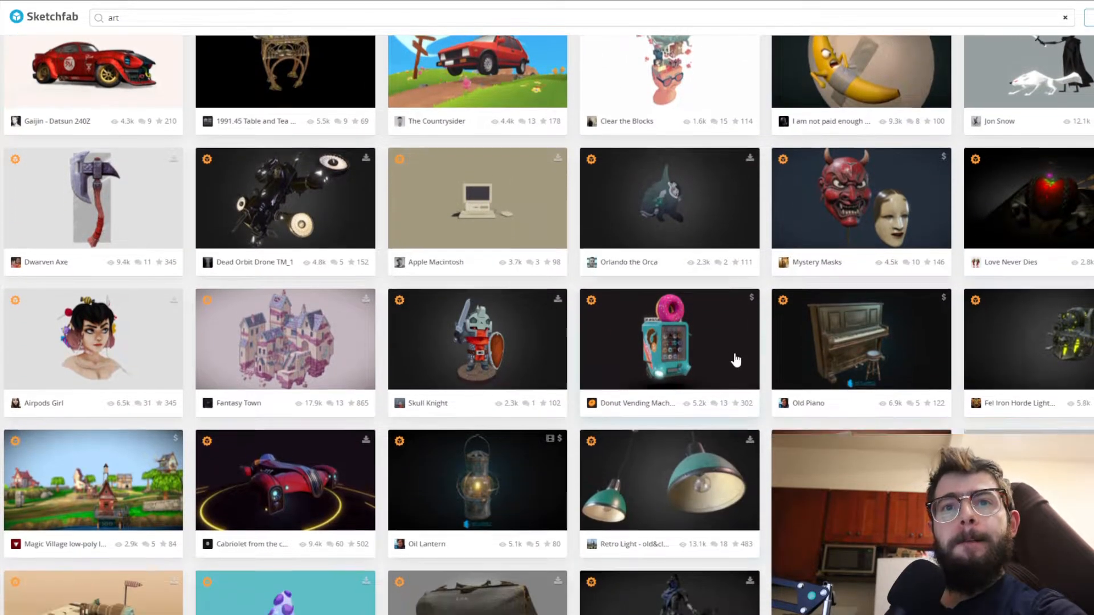
scroll(732, 361, "down", 4)
scroll(597, 367, "down", 3)
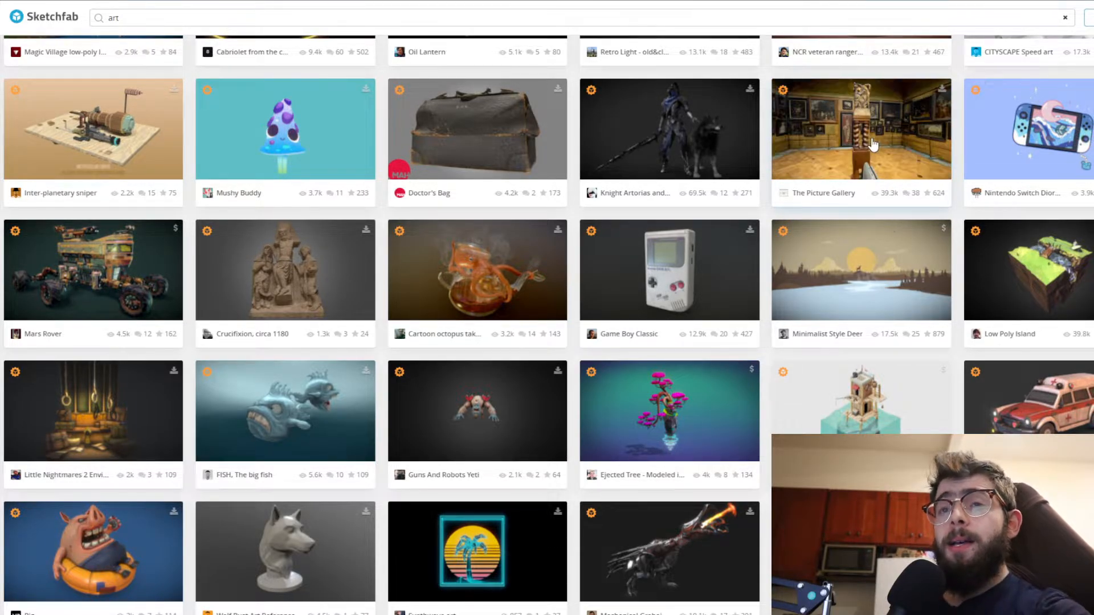
mouse_move(787, 203)
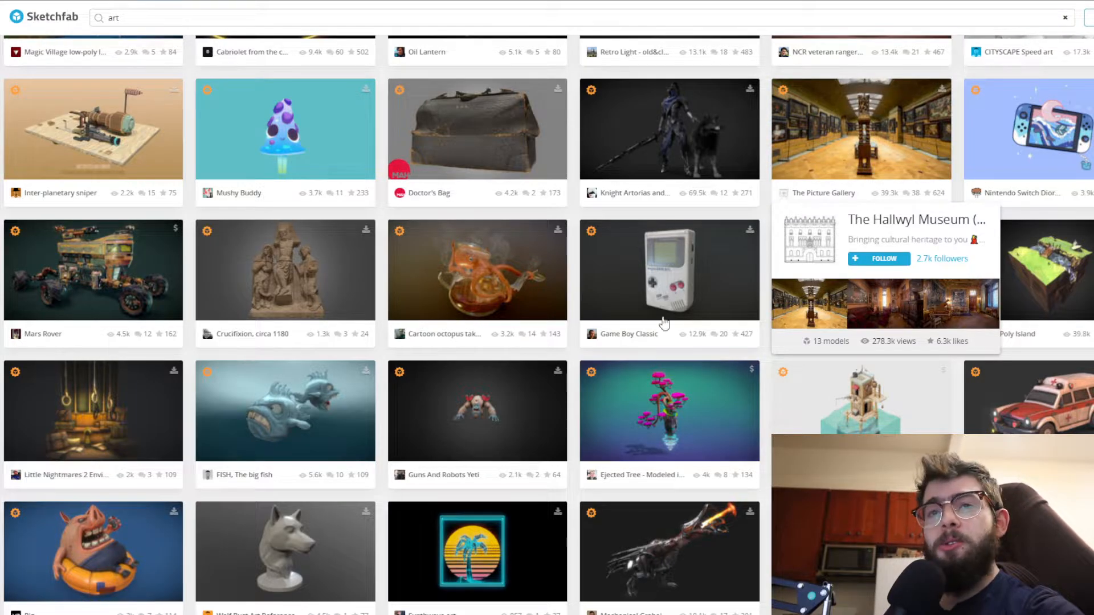
scroll(664, 324, "down", 5)
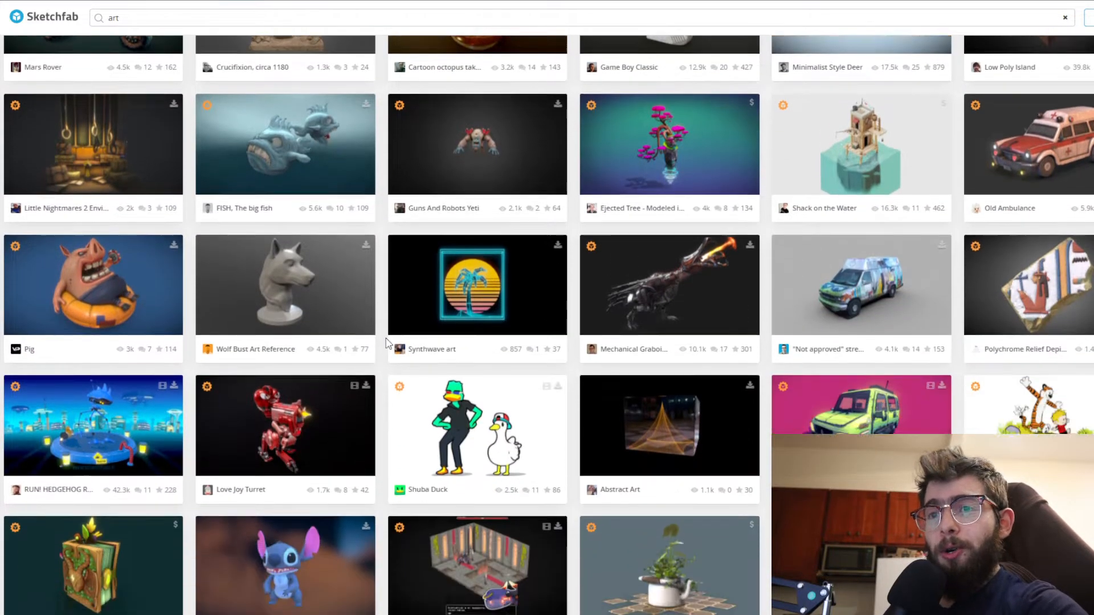
scroll(386, 342, "down", 1)
scroll(390, 340, "down", 2)
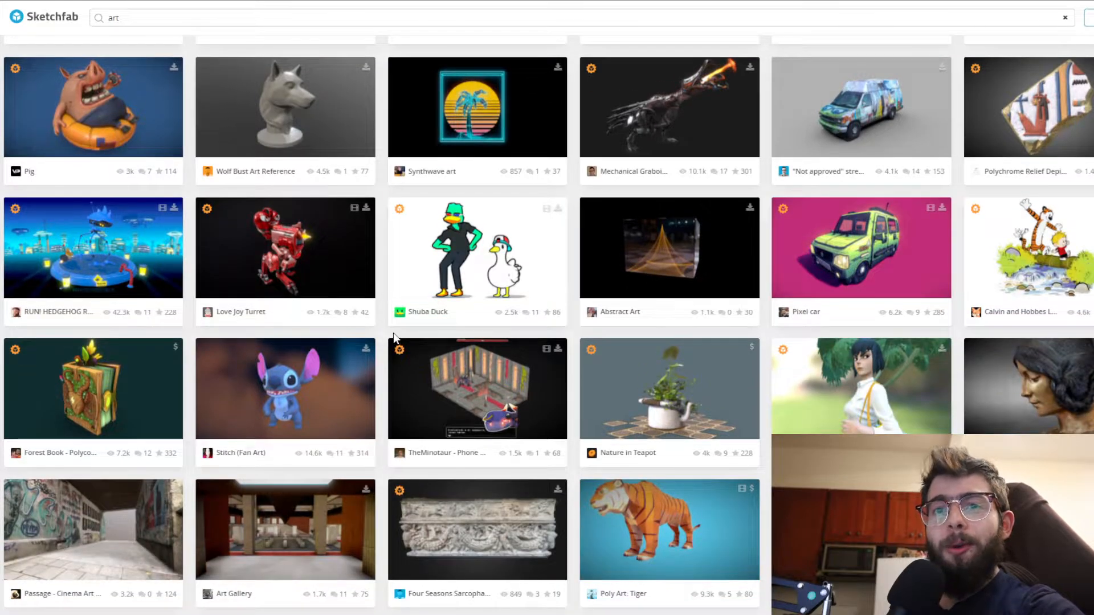
scroll(396, 339, "down", 4)
scroll(408, 345, "down", 2)
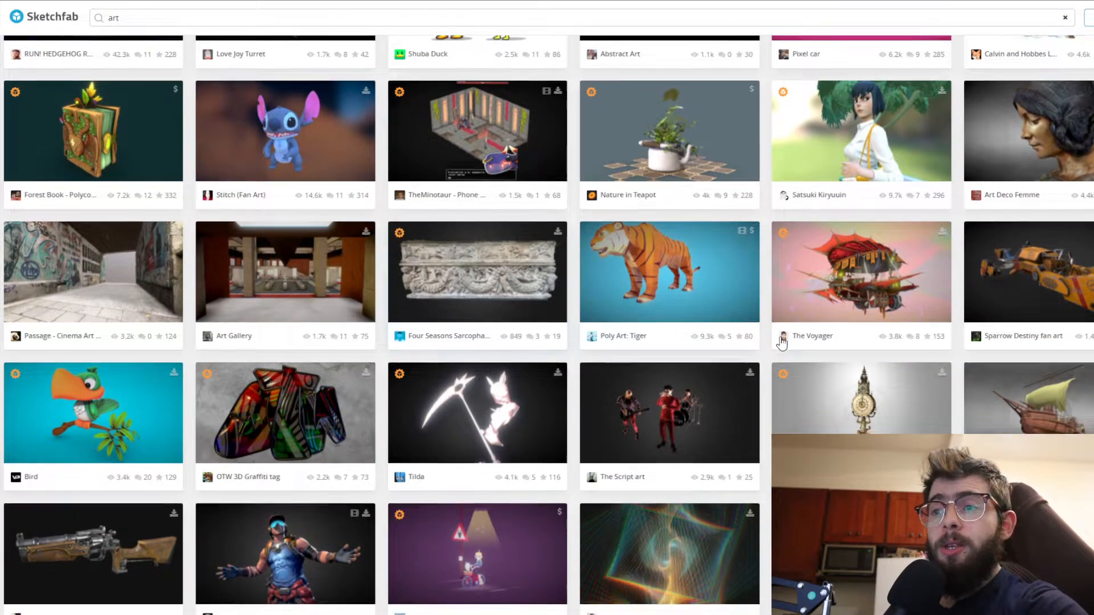
scroll(781, 334, "down", 5)
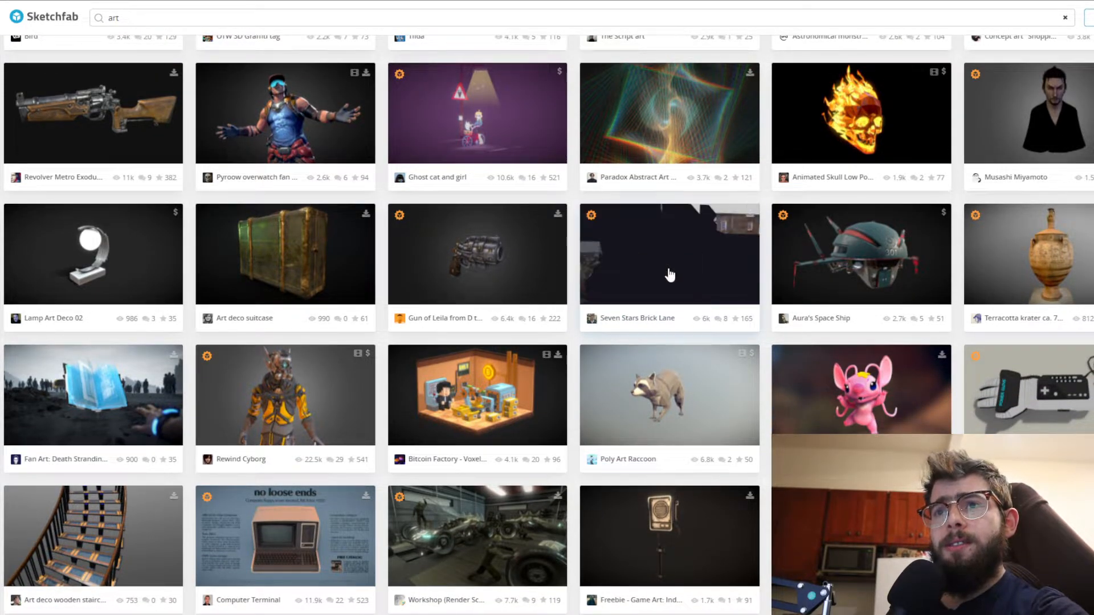
scroll(718, 293, "down", 2)
scroll(718, 292, "up", 1)
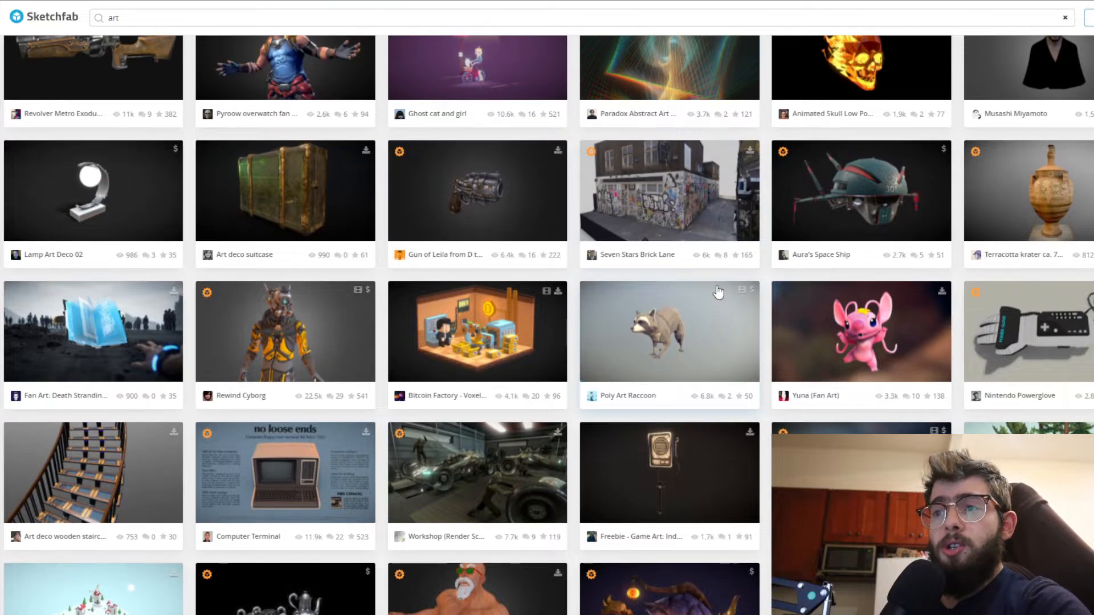
scroll(701, 308, "down", 2)
scroll(685, 317, "down", 10)
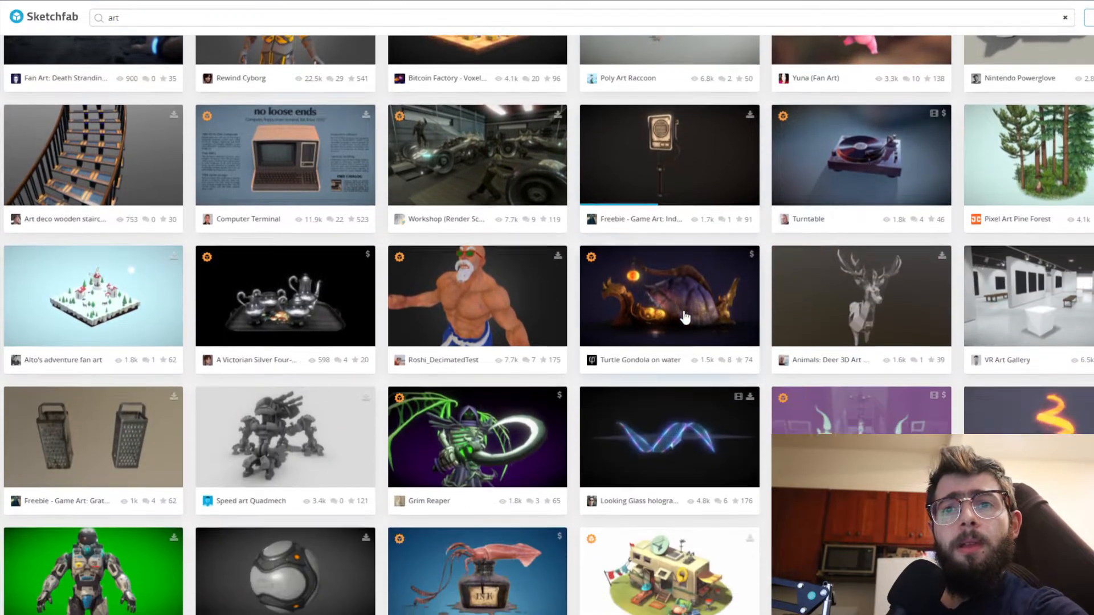
scroll(615, 323, "down", 4)
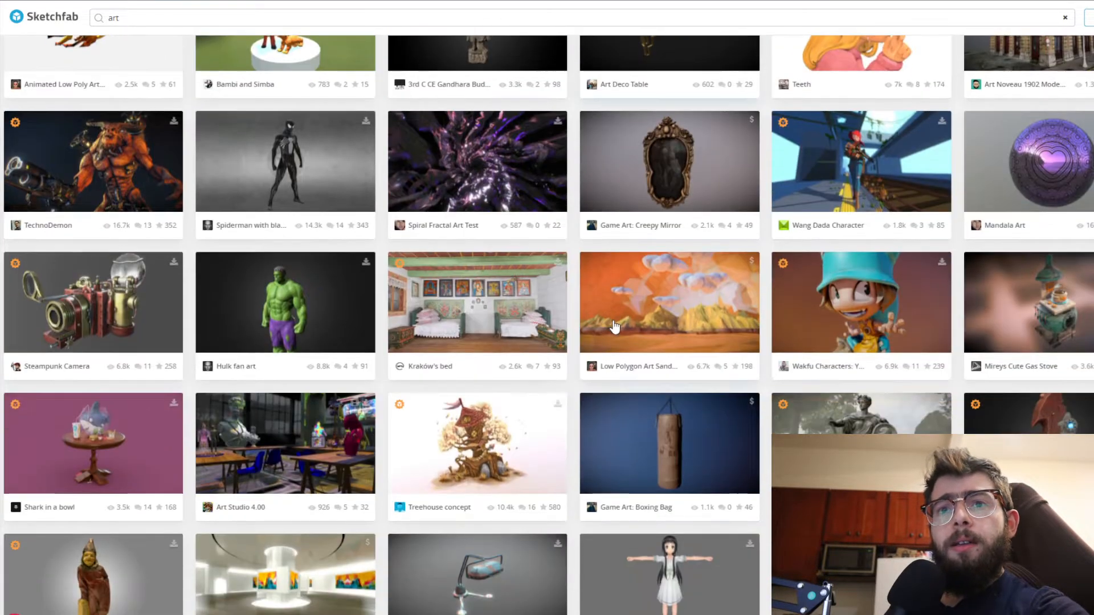
scroll(604, 331, "down", 3)
Search the 3D models for "painting" and open the Mona Lisa Painting model
left_click(265, 19)
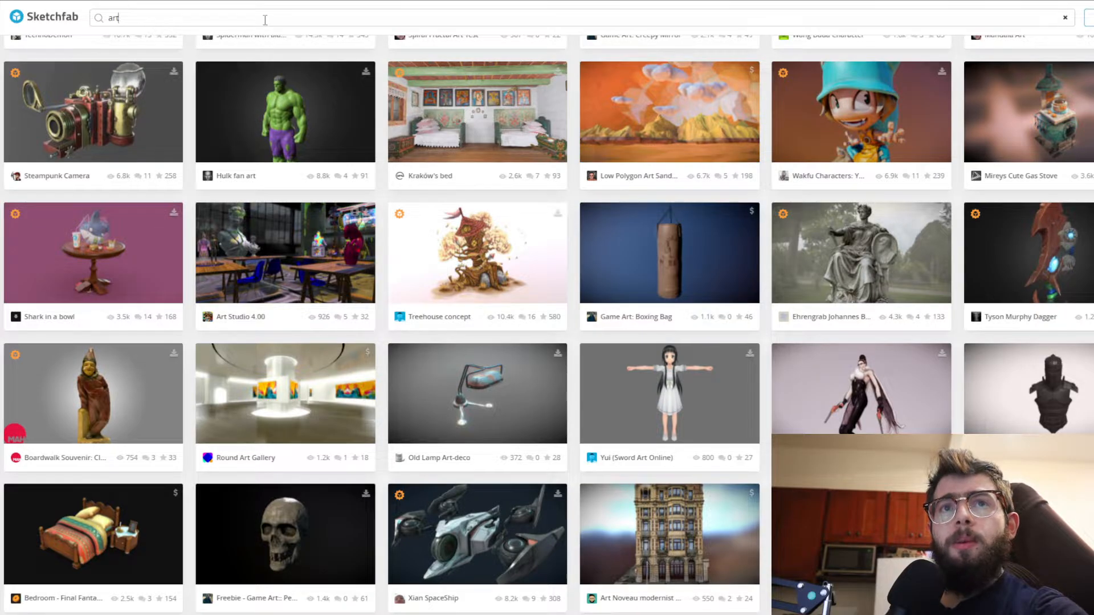
type("painting")
key("Return")
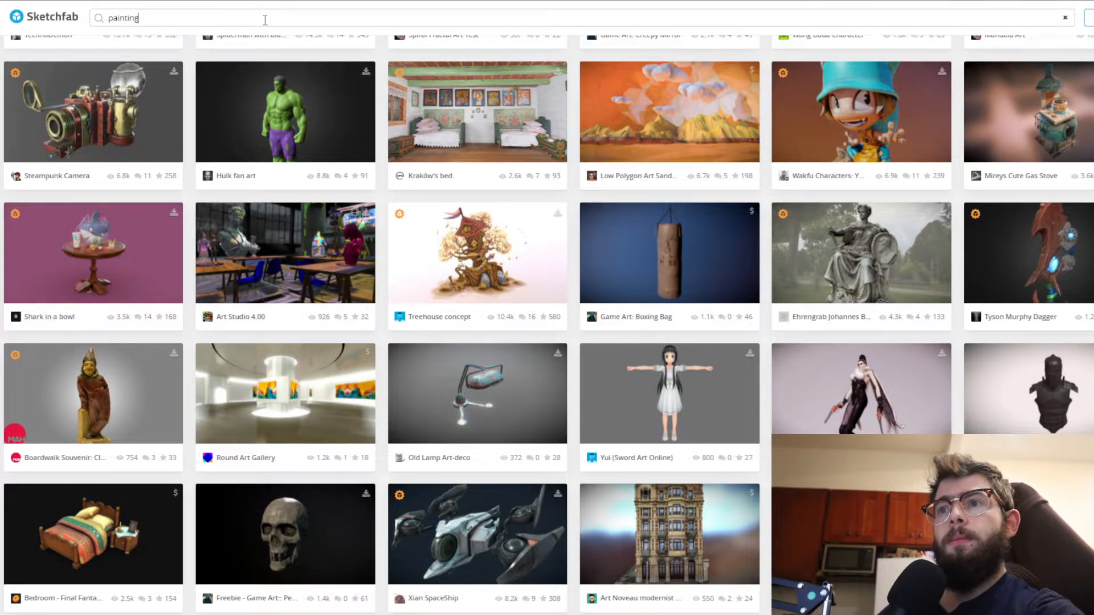
scroll(476, 265, "down", 4)
scroll(475, 266, "down", 3)
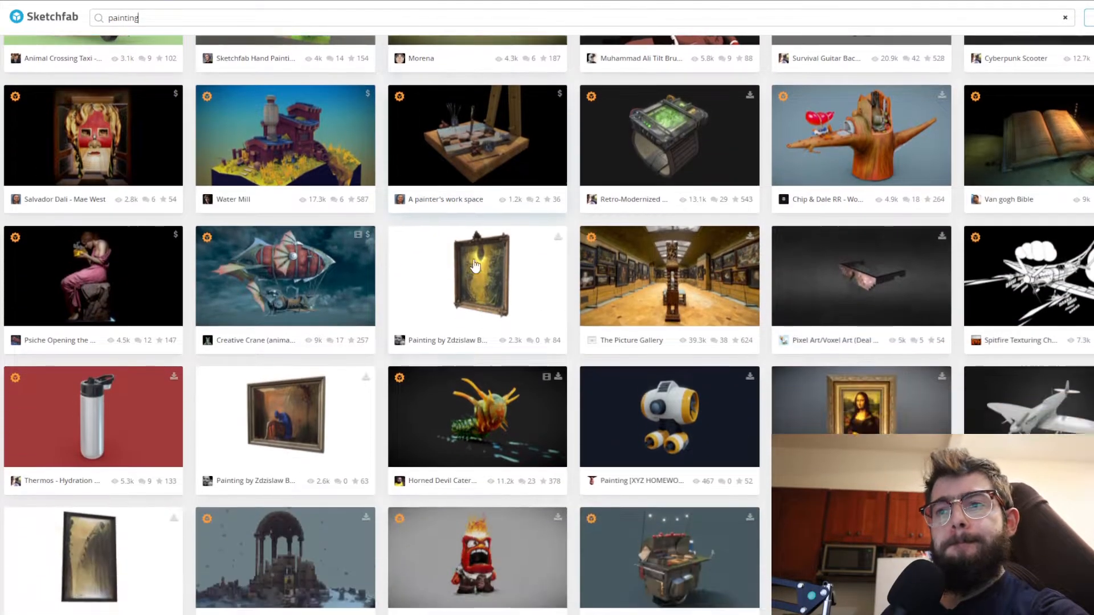
left_click(885, 433)
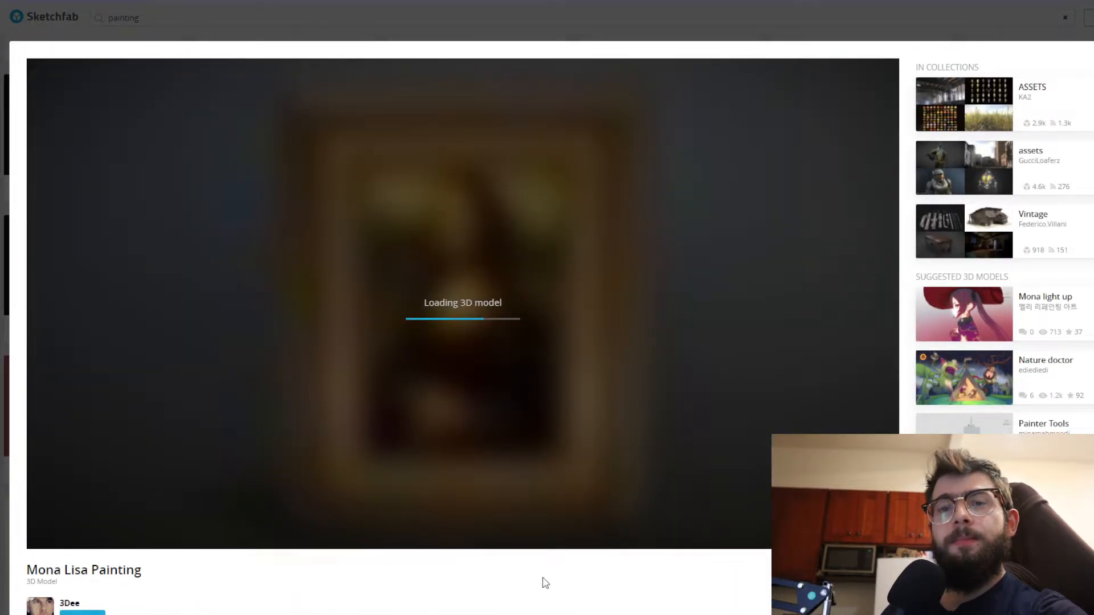
Check the Mona Lisa Painting's triangle and vertex counts and open its download options
scroll(544, 582, "down", 3)
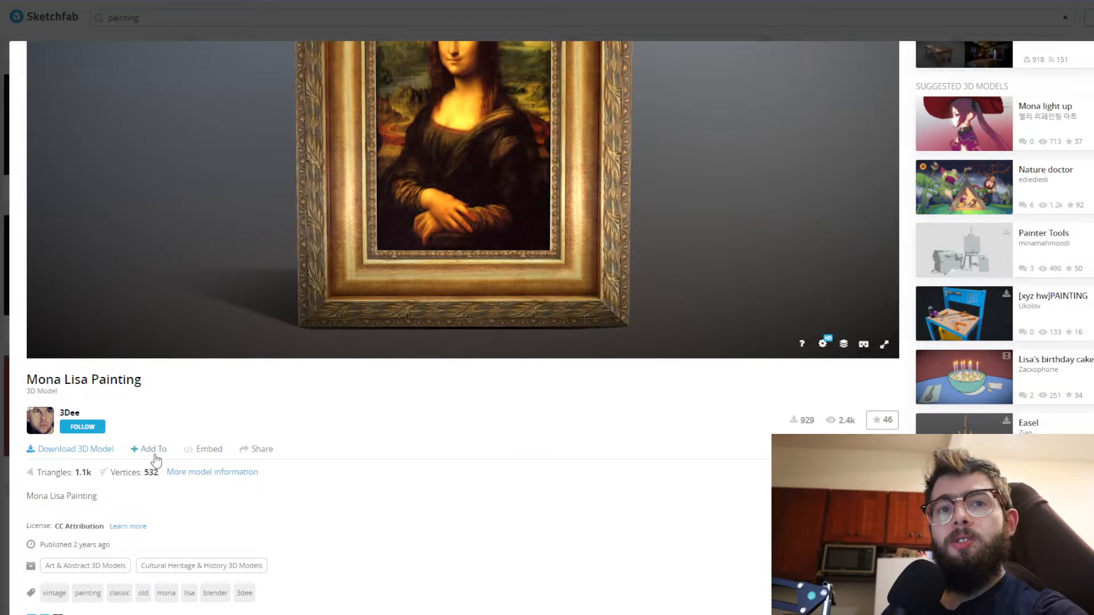
left_click_drag(16, 470, 171, 484)
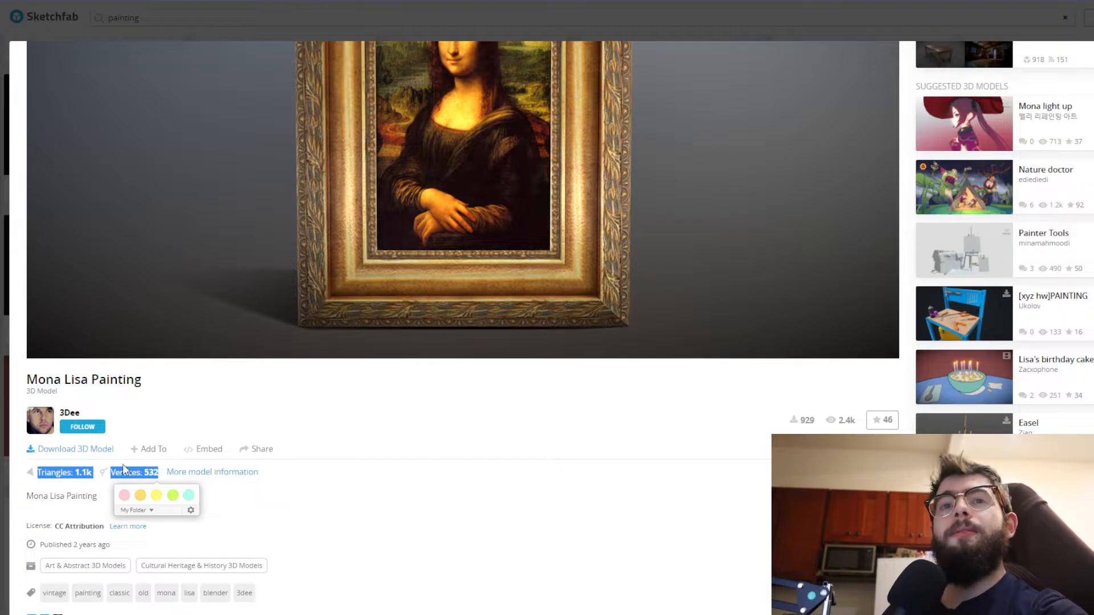
left_click(119, 438)
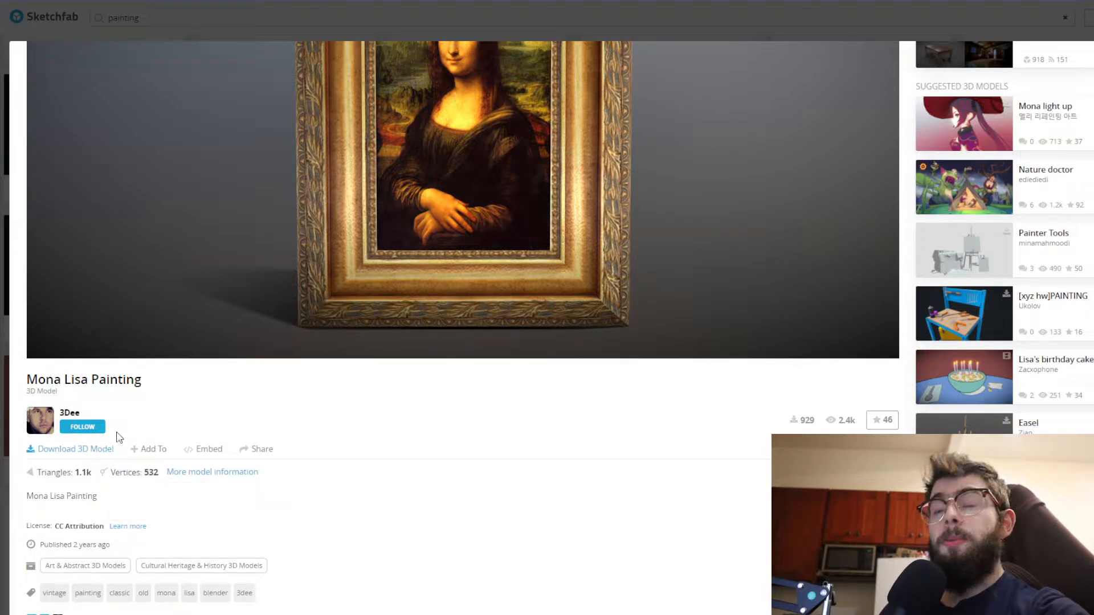
left_click(62, 452)
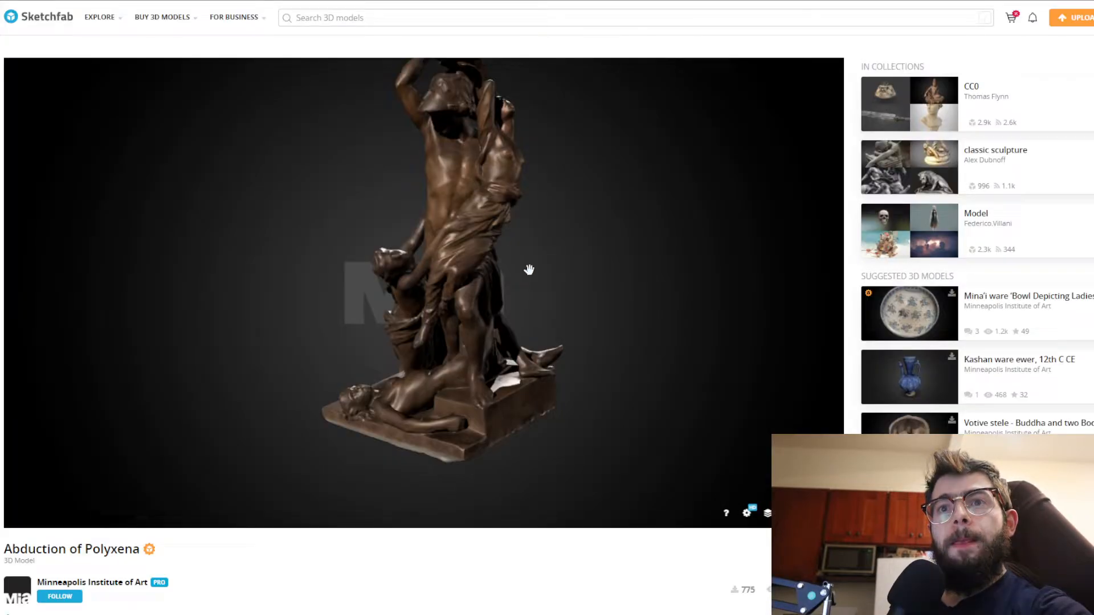
Examine the Abduction of Polyxena sculpture from several angles and review its polygon counts and license
mouse_move(530, 269)
left_mouse_down()
mouse_move(533, 327)
mouse_move(594, 293)
mouse_move(529, 255)
left_mouse_up()
scroll(529, 256, "down", 3)
left_click_drag(473, 217, 394, 240)
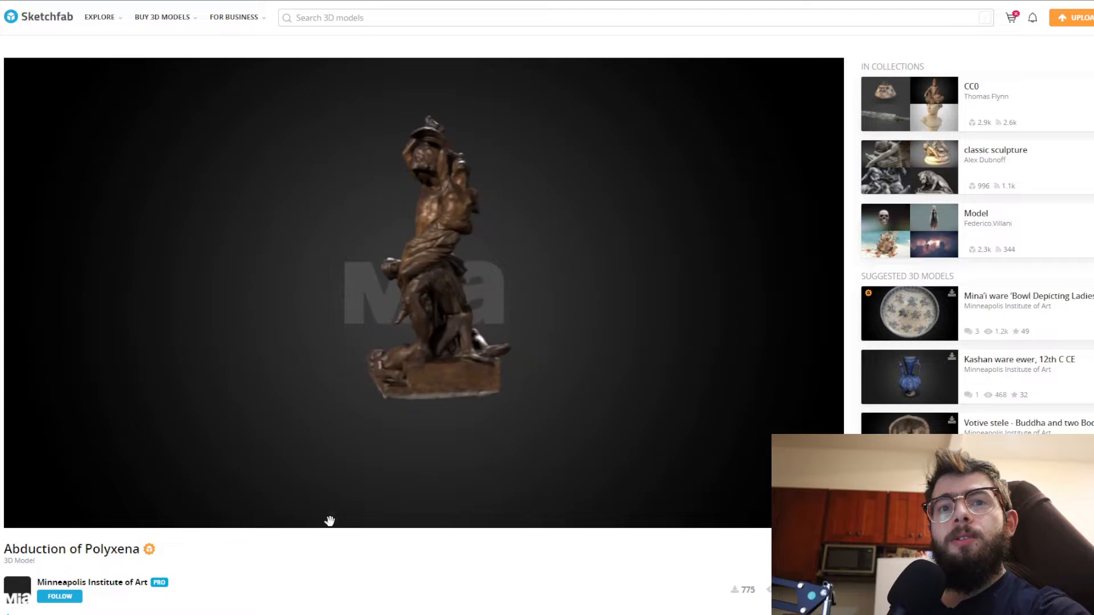
scroll(261, 558, "down", 3)
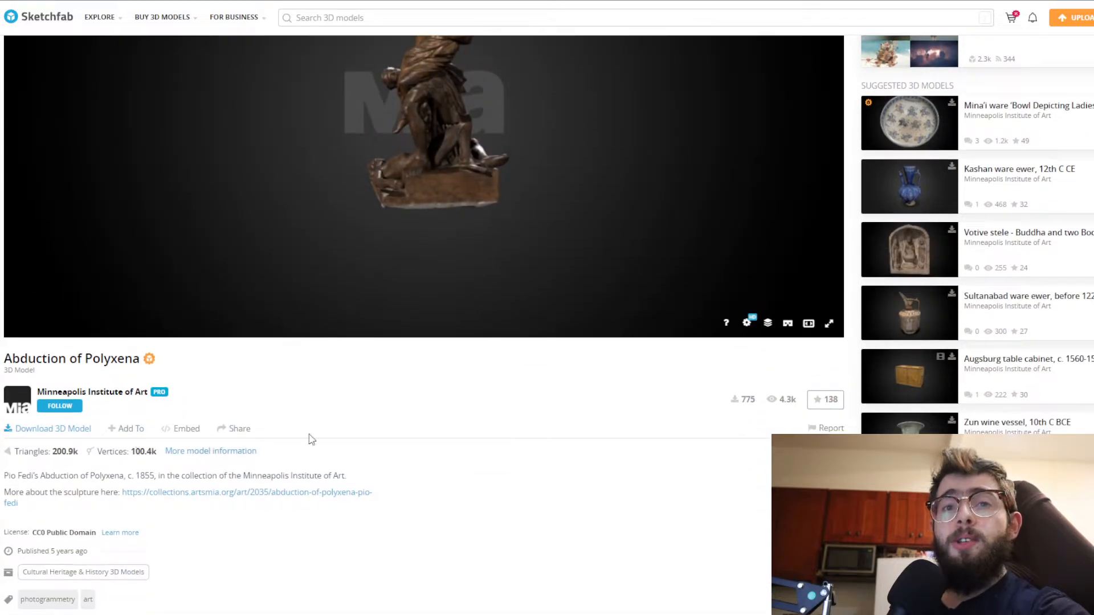
scroll(569, 437, "up", 3)
scroll(291, 573, "down", 2)
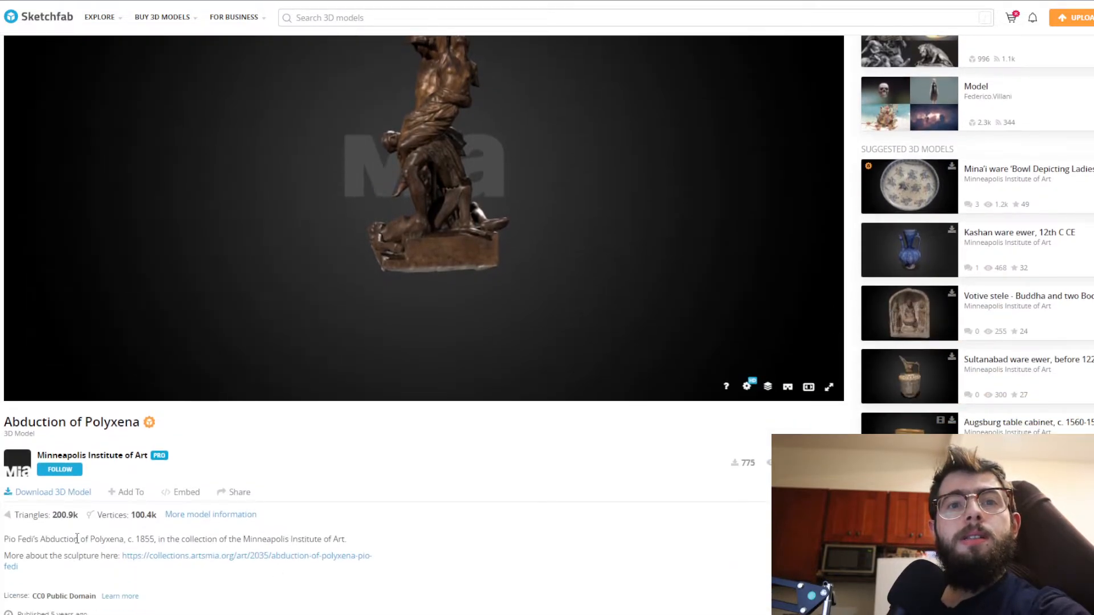
scroll(383, 503, "up", 2)
left_click_drag(428, 268, 448, 273)
scroll(449, 273, "up", 5)
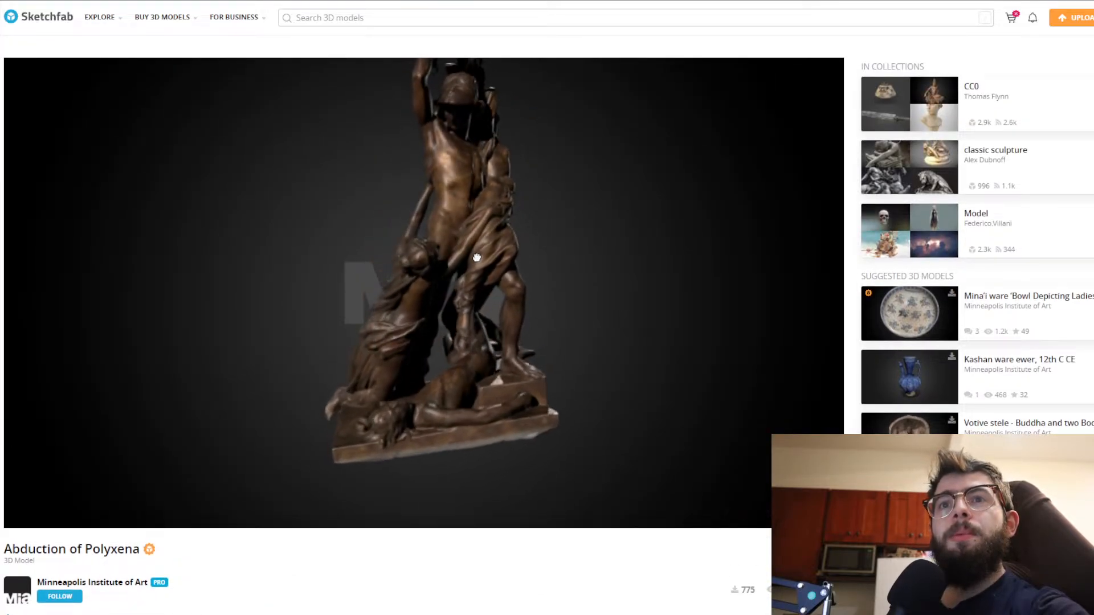
Open the download options for the Abduction of Polyxena sculpture
scroll(325, 566, "down", 2)
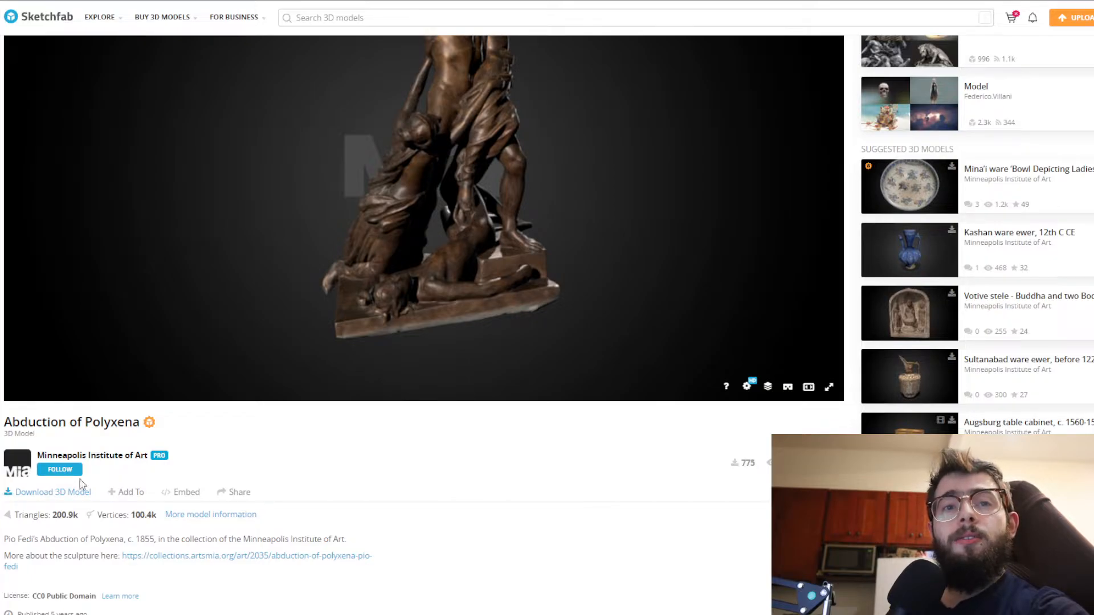
left_click(59, 491)
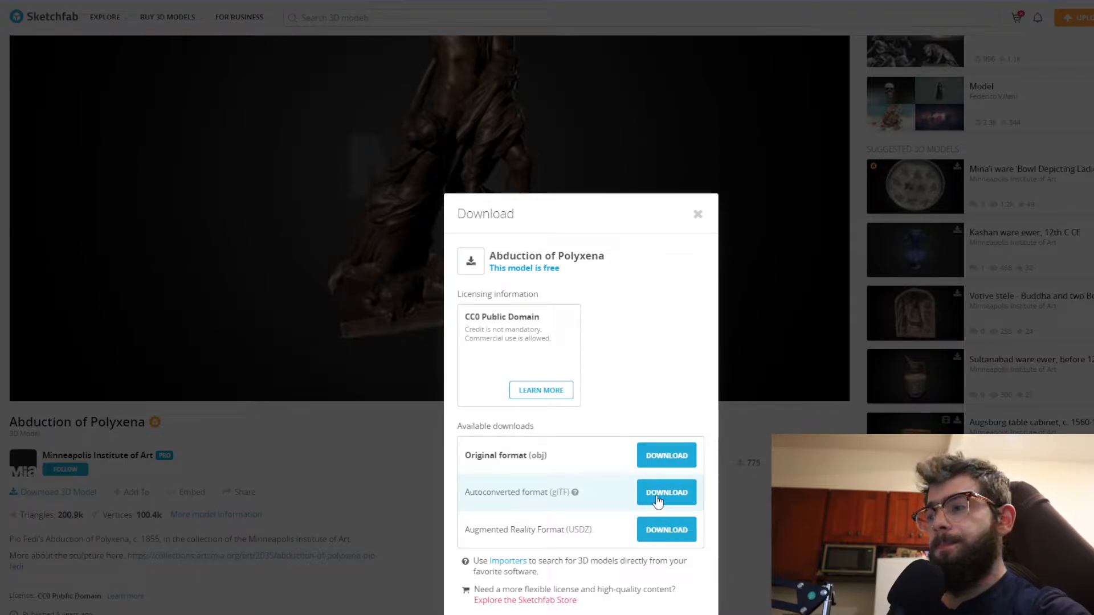
left_click(338, 41)
Search the 3D models for "counter", limit the results to downloadable models and look through them
left_click(357, 19)
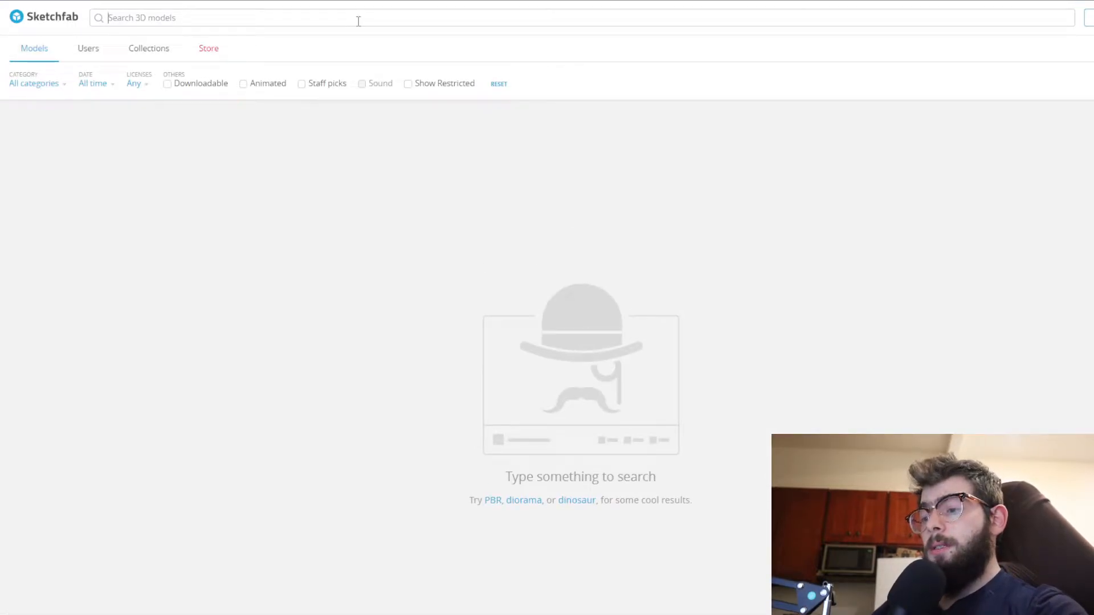
type("counter")
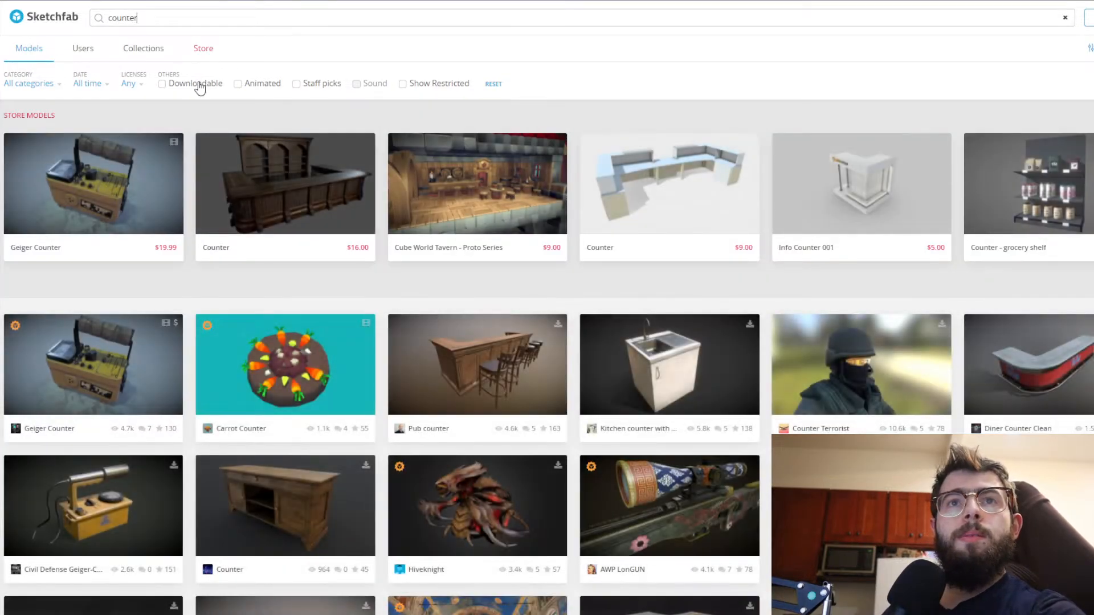
left_click(200, 85)
scroll(387, 284, "down", 2)
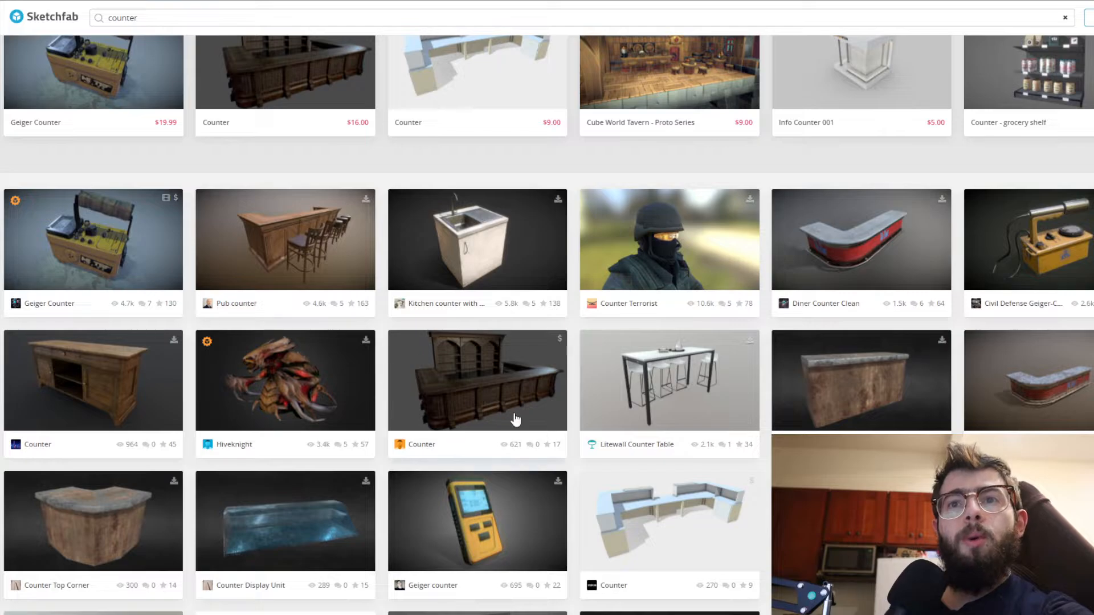
scroll(516, 420, "down", 2)
scroll(724, 372, "down", 6)
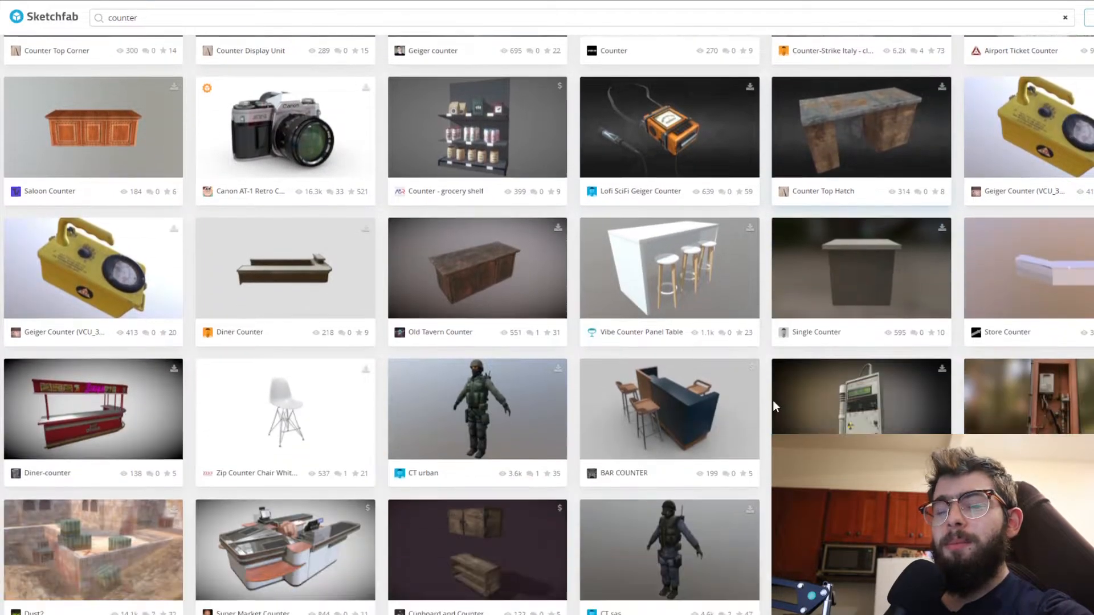
scroll(773, 401, "down", 9)
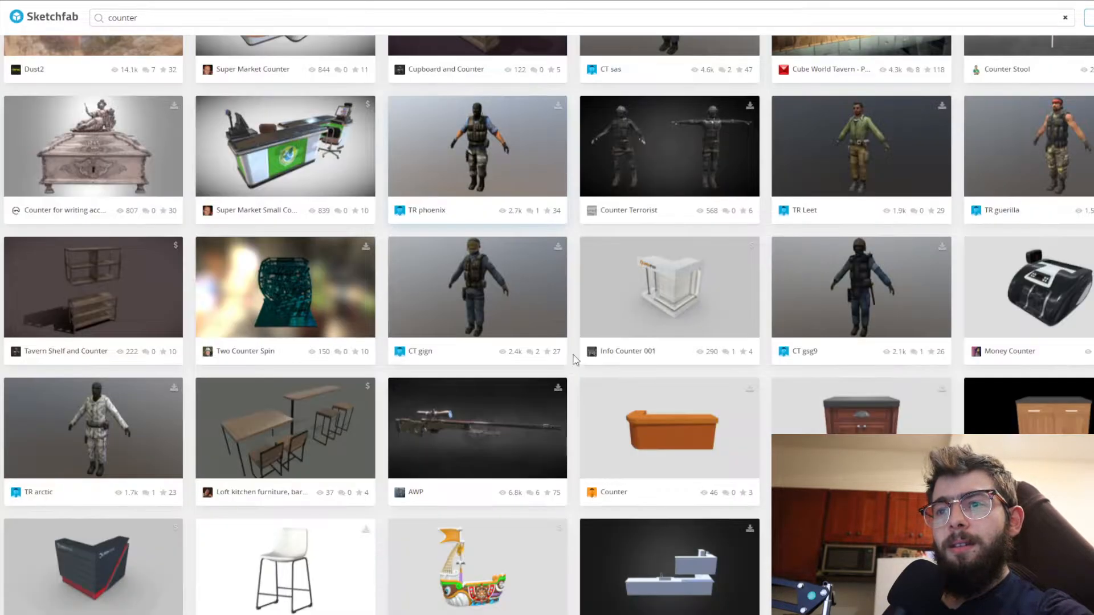
Search the 3D models for "piano" and open the downloadable black Grand Piano model with the tufted bench
scroll(573, 359, "up", 6)
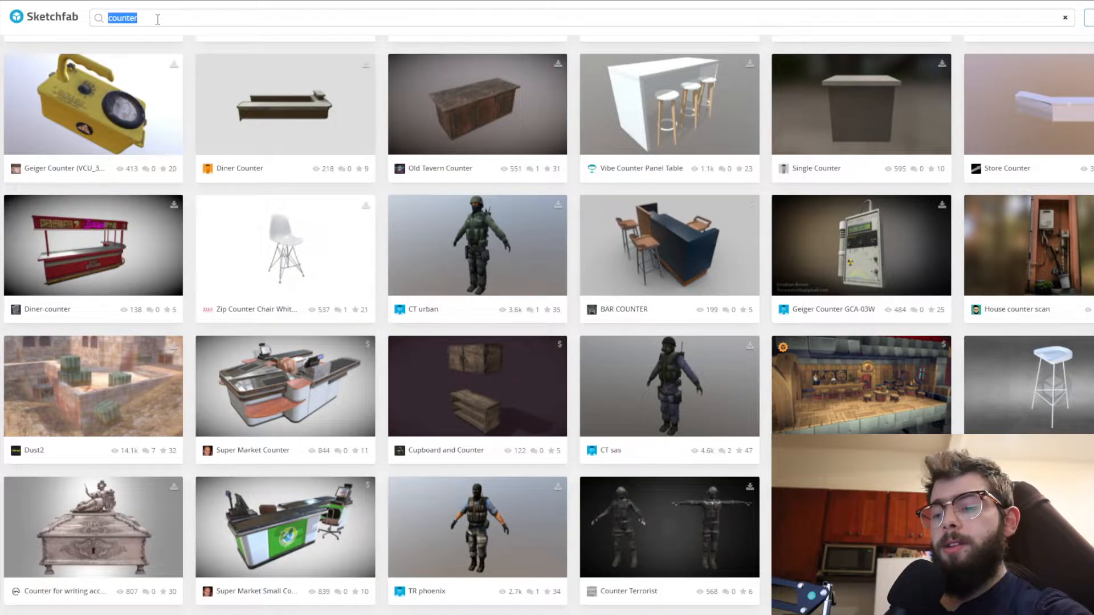
type("piano")
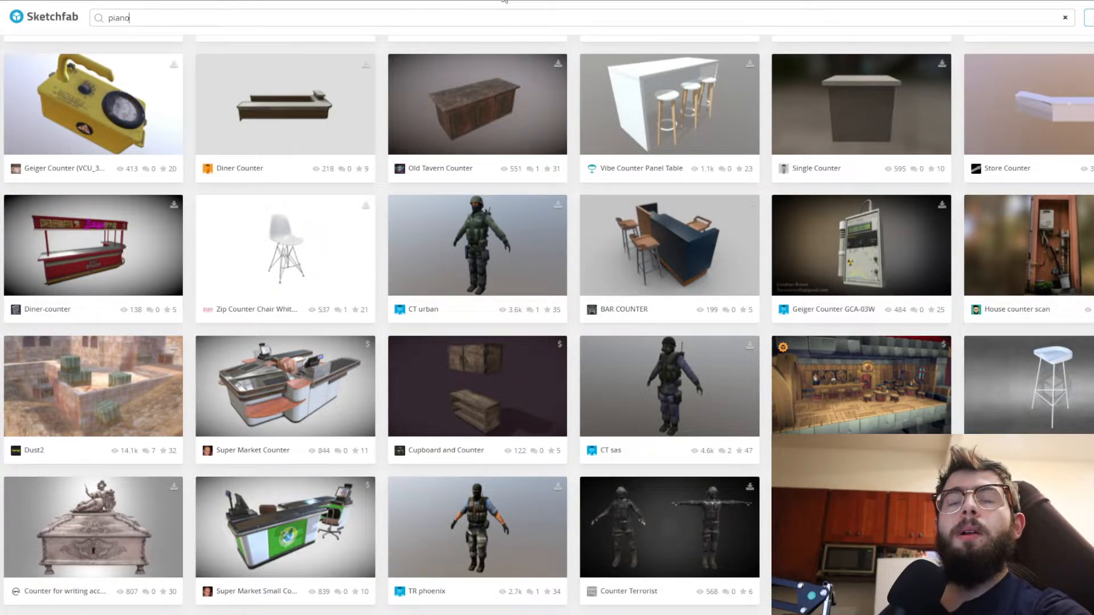
key("Return")
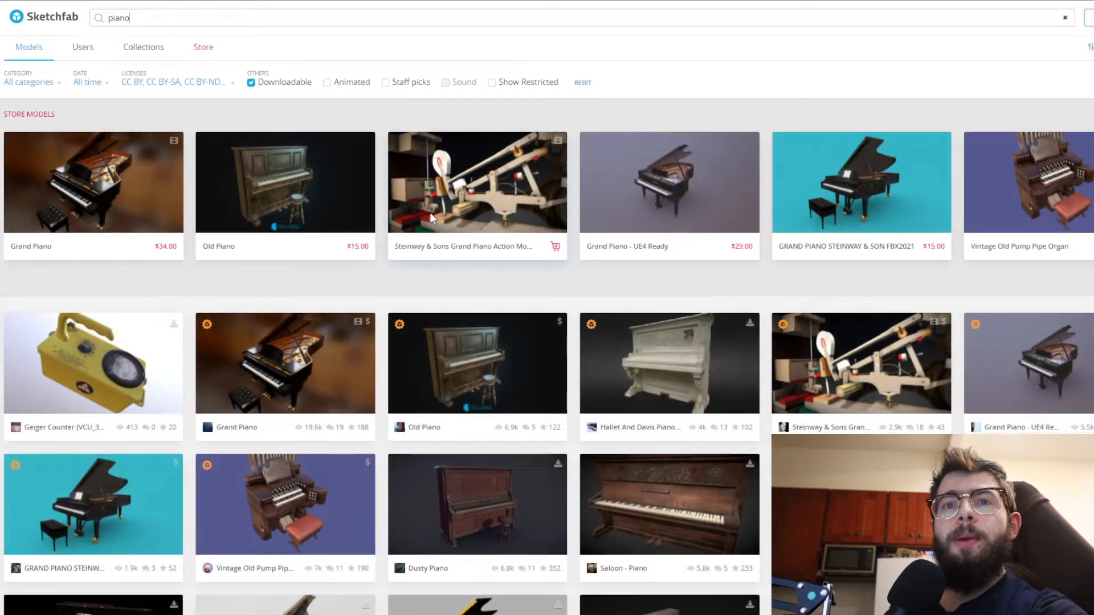
scroll(399, 340, "down", 2)
scroll(338, 365, "down", 2)
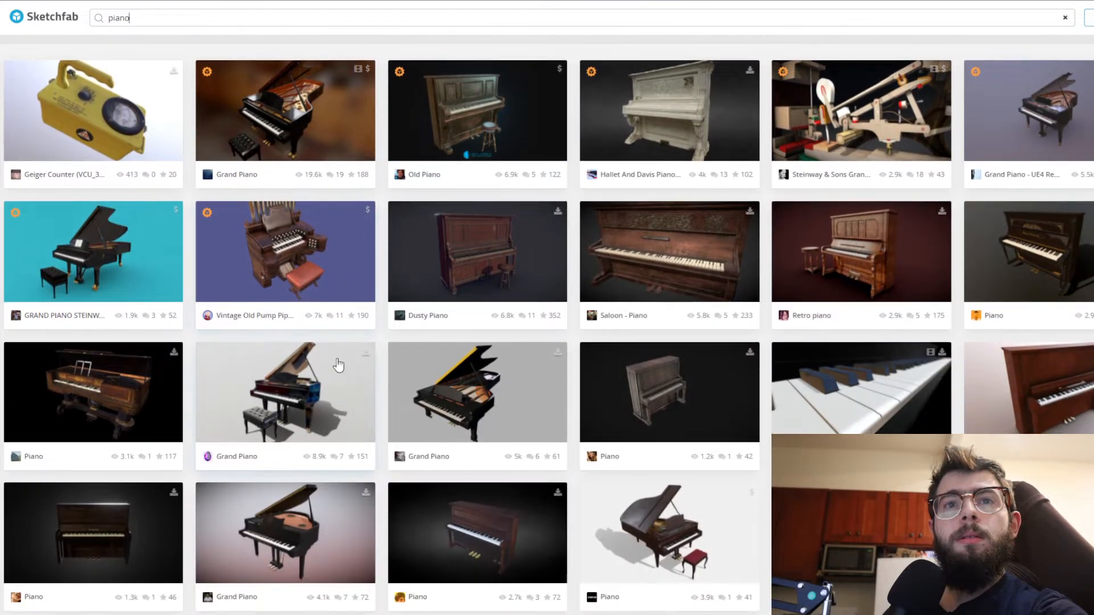
scroll(515, 259, "down", 2)
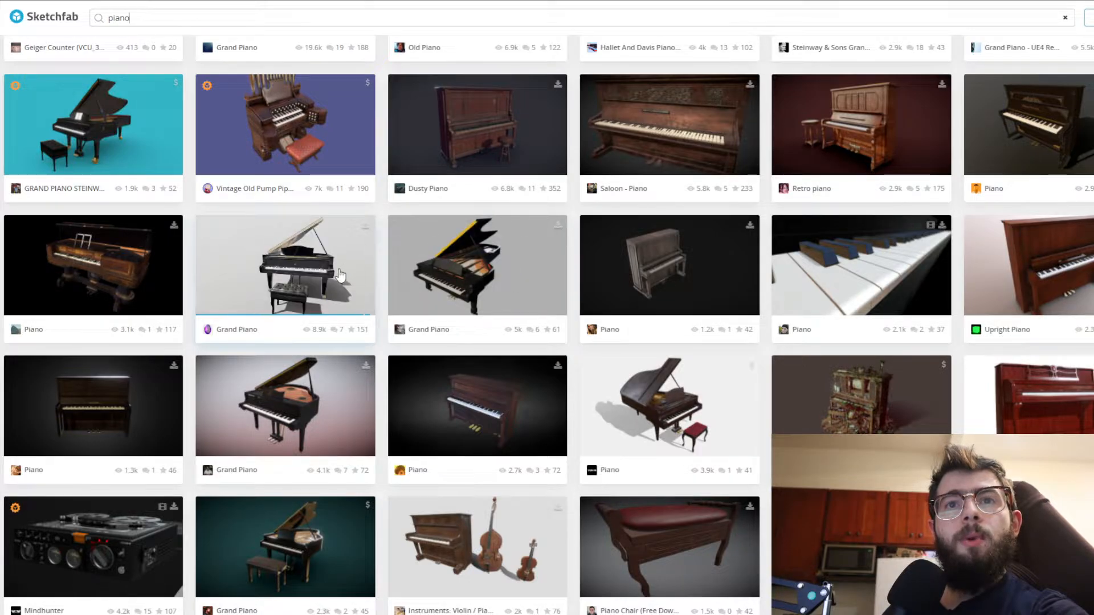
left_click(300, 275)
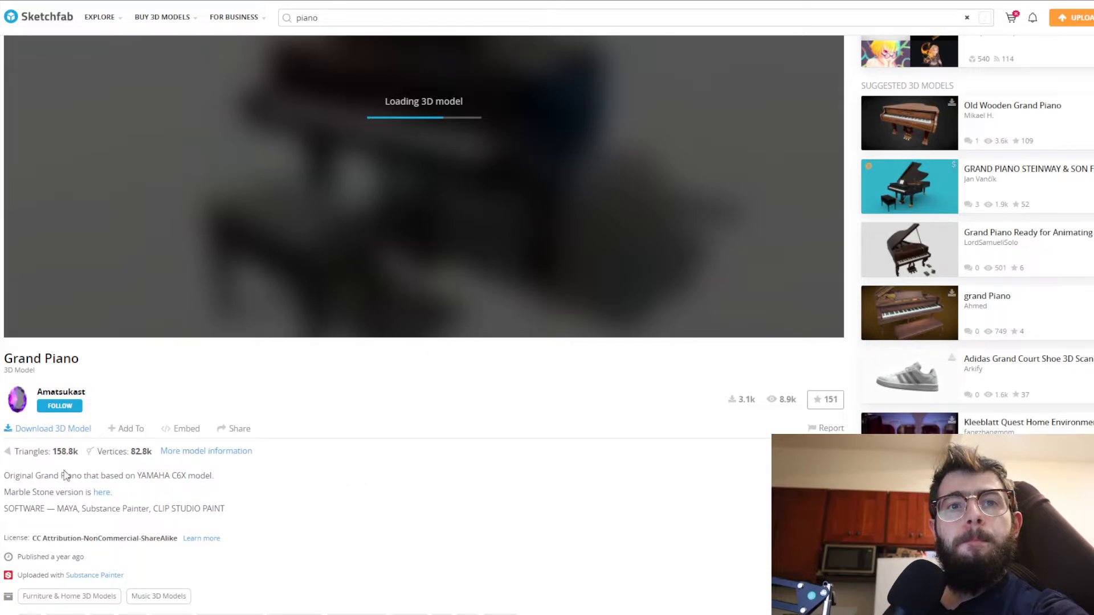
Open the marble stone version of the Grand Piano and examine its polygon counts and the model from another angle
left_click(104, 493)
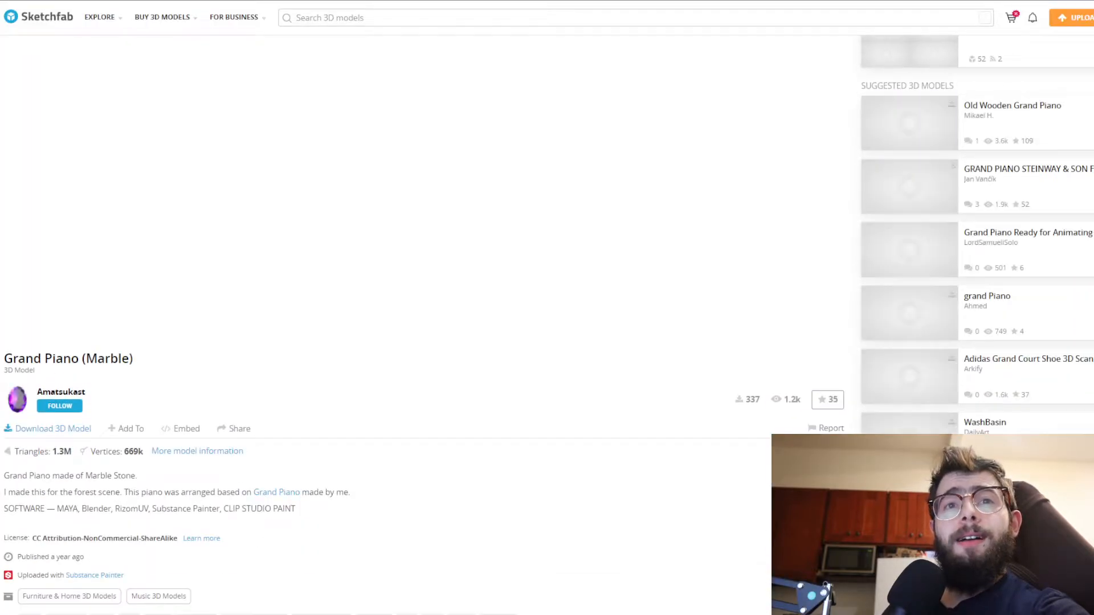
scroll(520, 577, "up", 3)
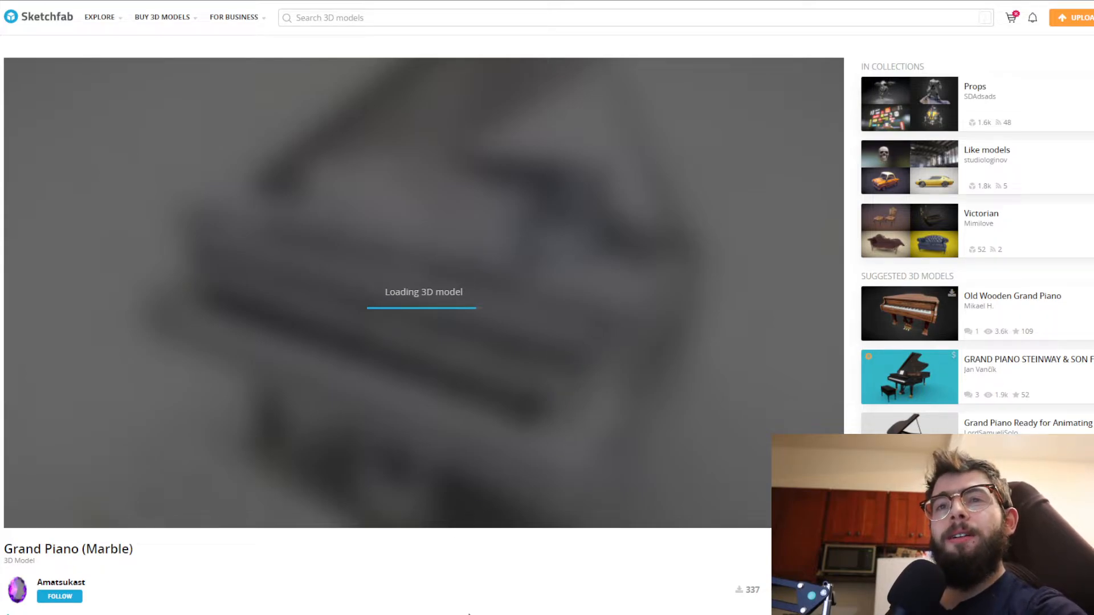
scroll(557, 577, "down", 1)
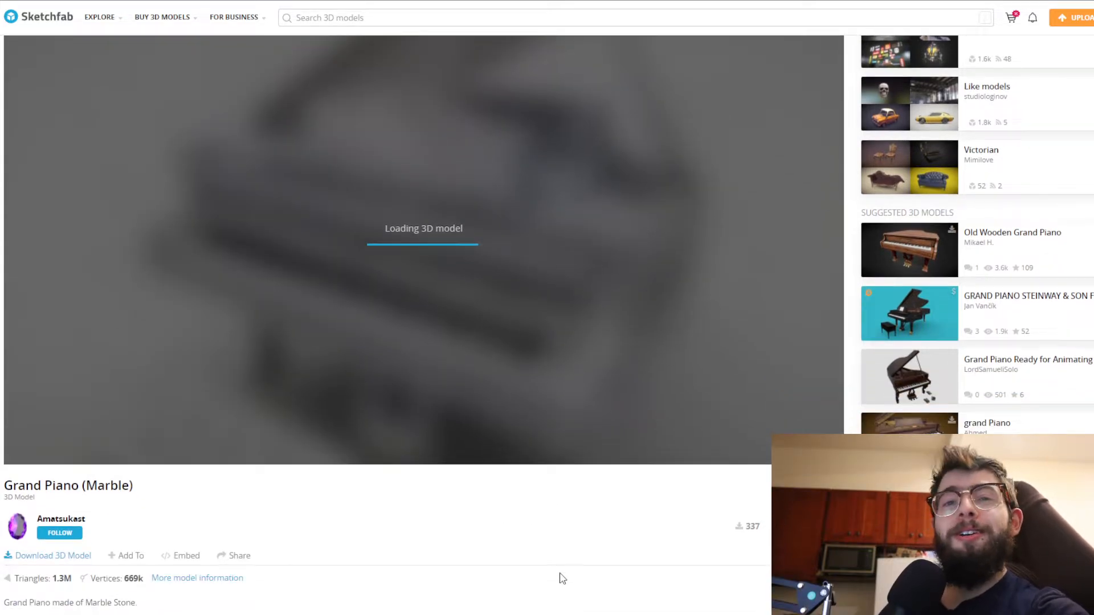
scroll(563, 578, "down", 2)
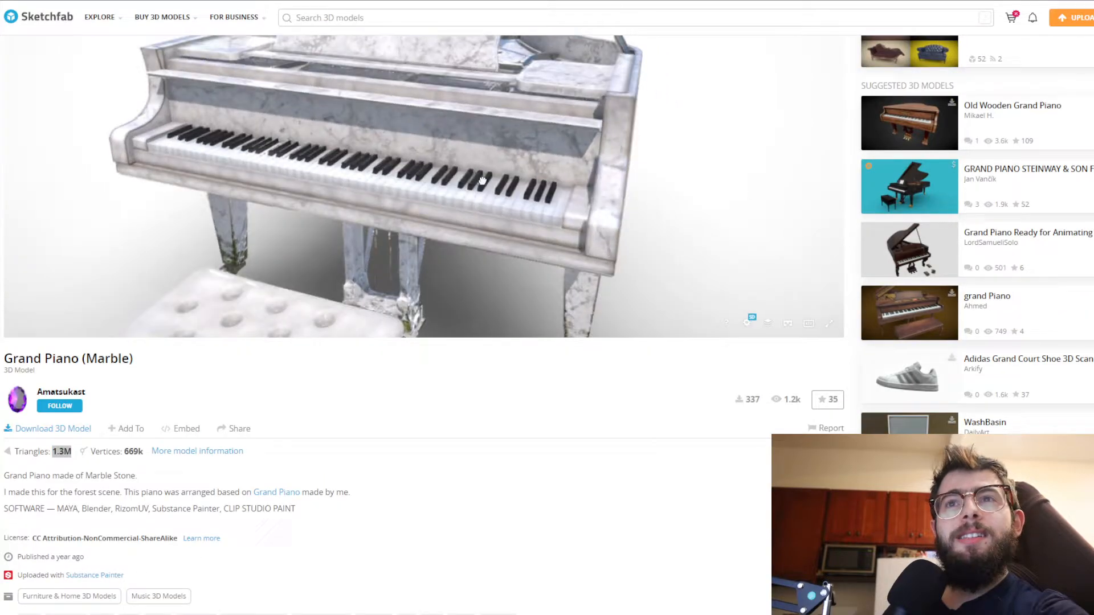
left_click_drag(482, 180, 399, 171)
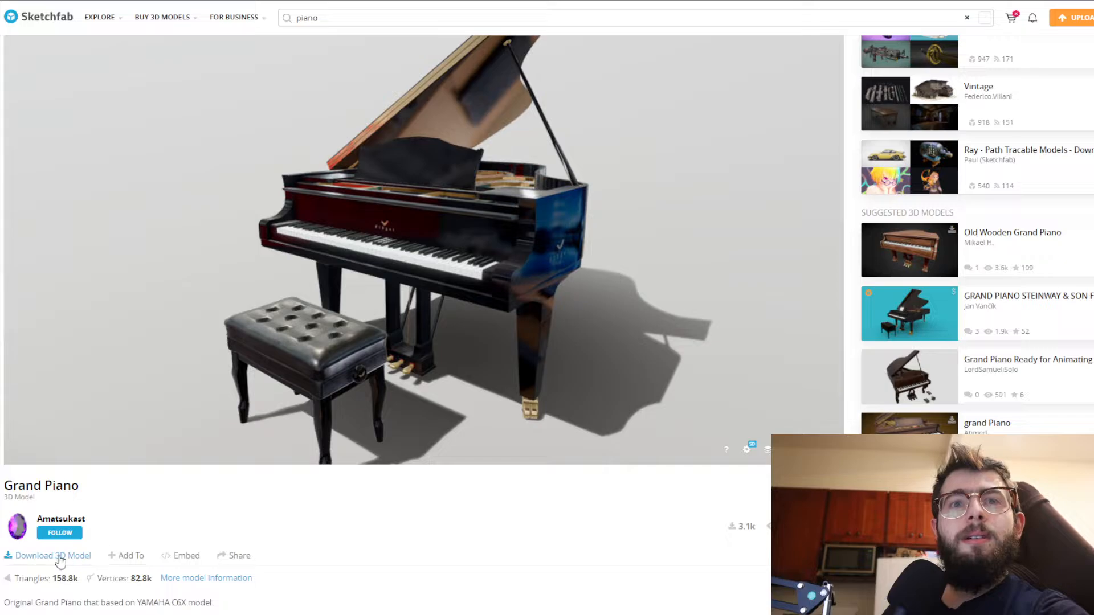
Download the original black Grand Piano model and extract grand_piano.zip into a grand_piano folder in Downloads
left_click(59, 557)
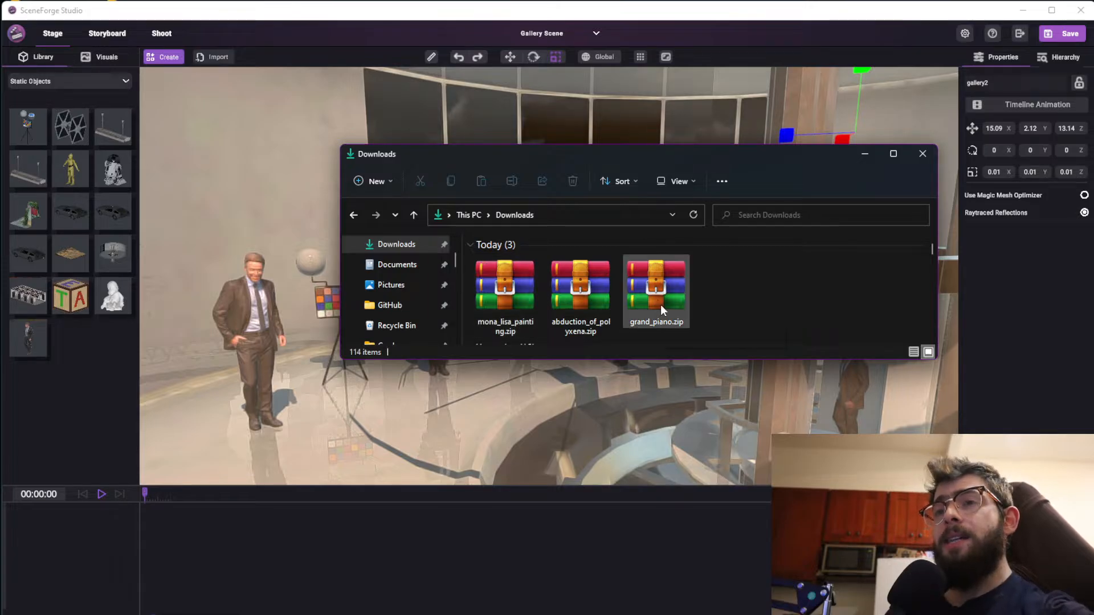
left_click(564, 322)
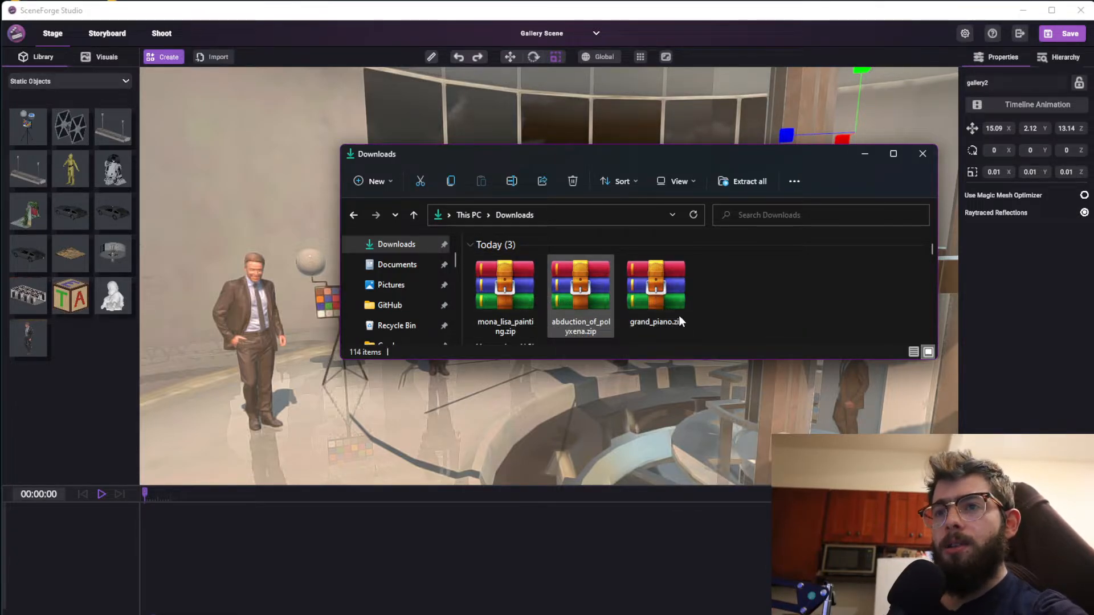
left_click(689, 315)
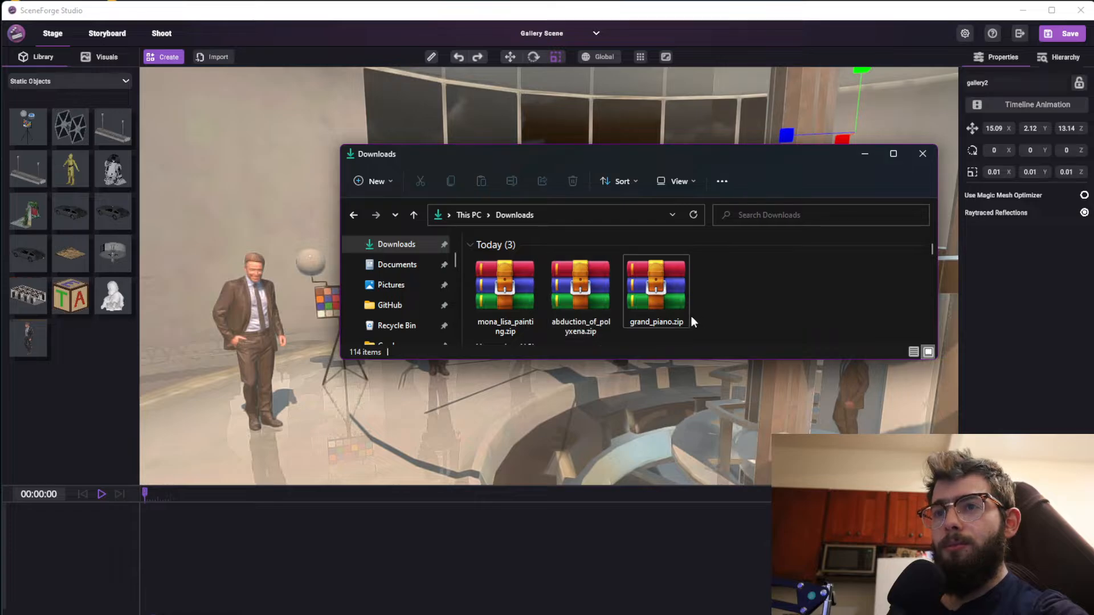
right_click(649, 289)
left_click(692, 370)
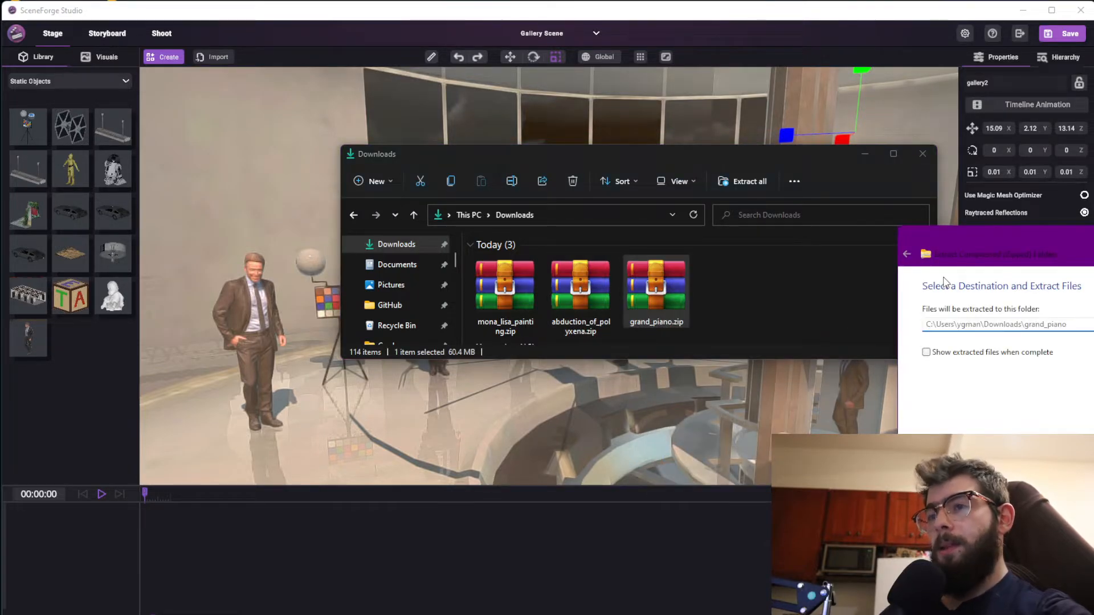
key("Return")
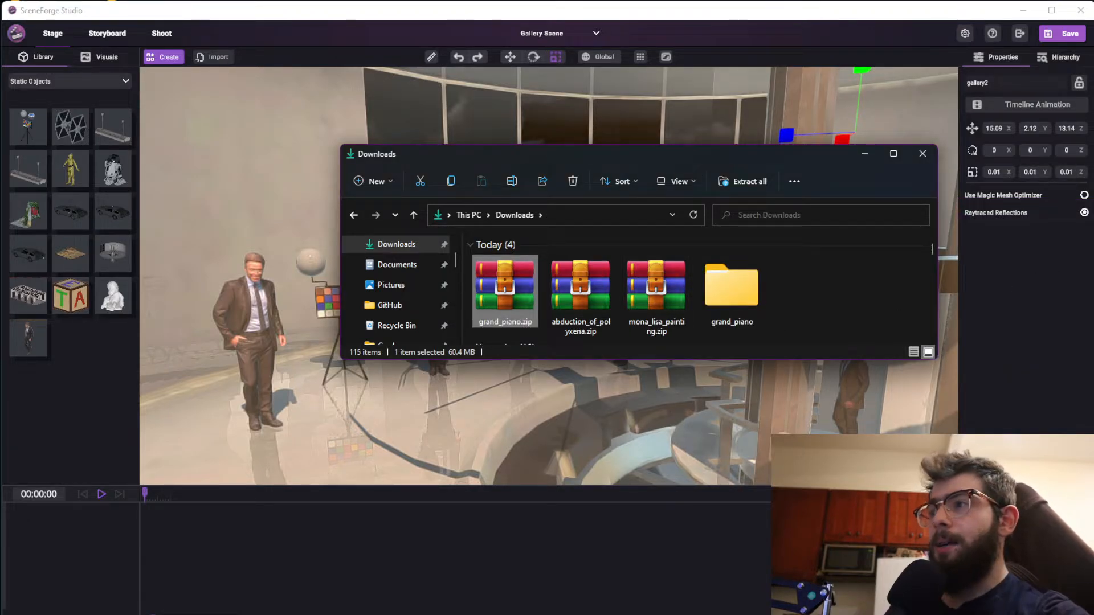
Rename scene.gltf in the extracted grand_piano folder as piano.gltf and return to SceneForge Studio
double_click(732, 286)
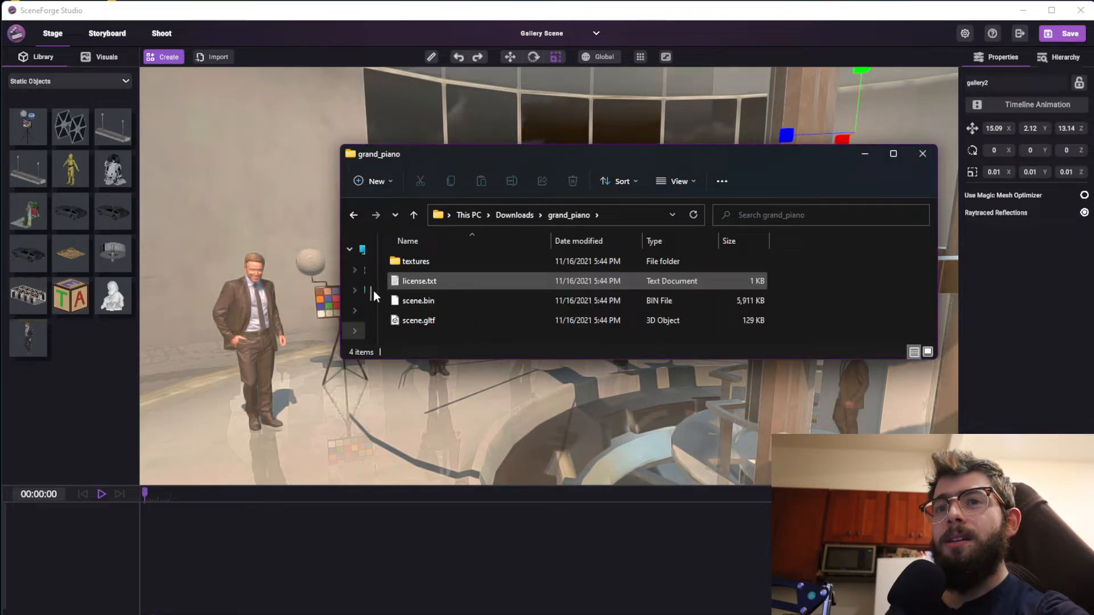
left_click(402, 324)
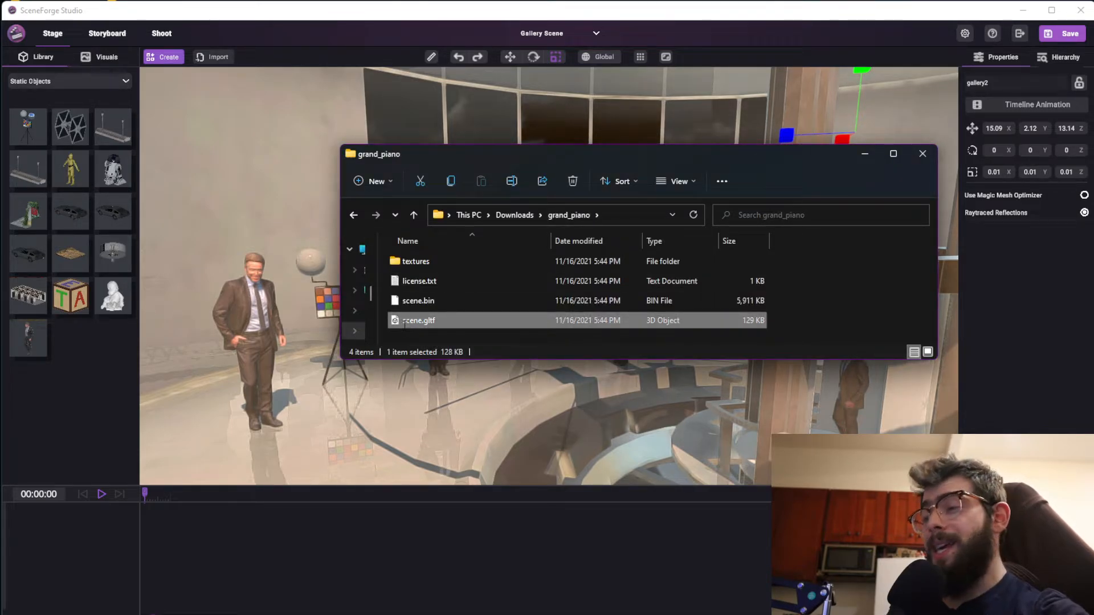
left_click(404, 322)
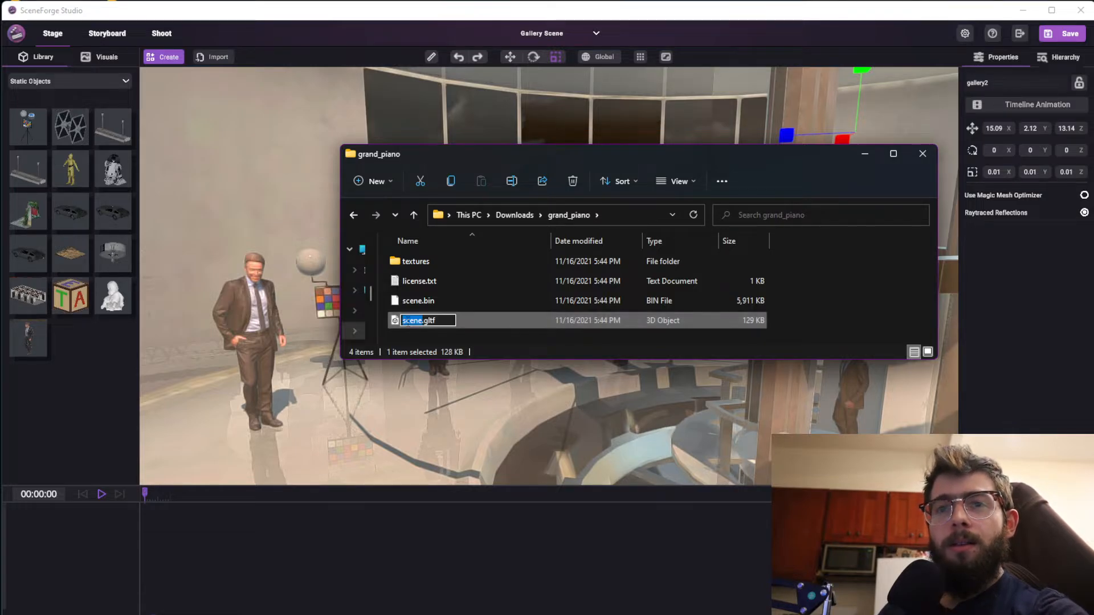
type("piano")
key("Return")
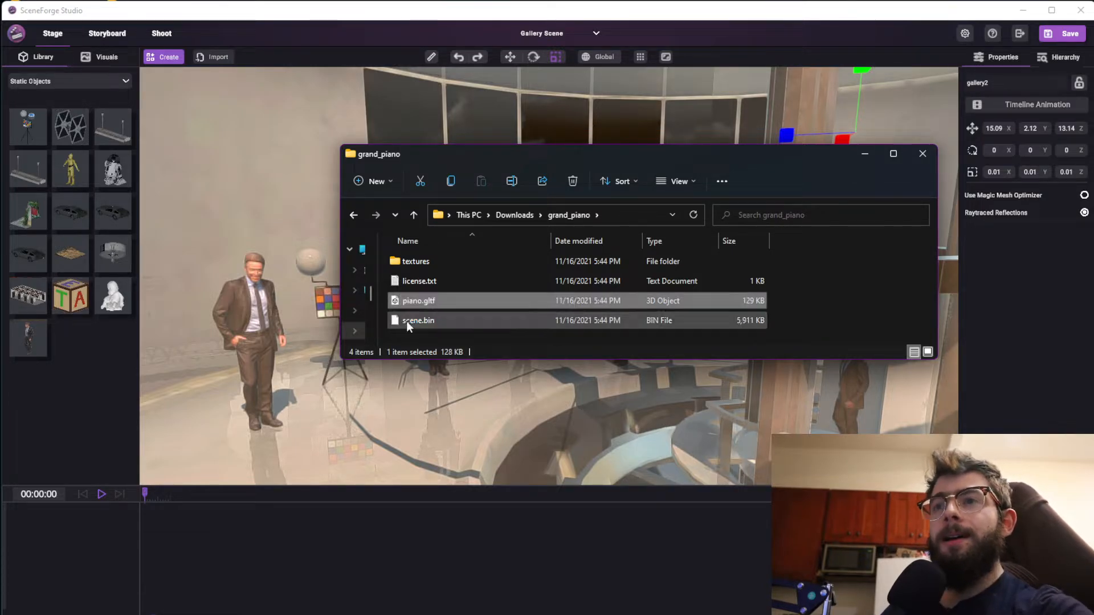
left_click(581, 90)
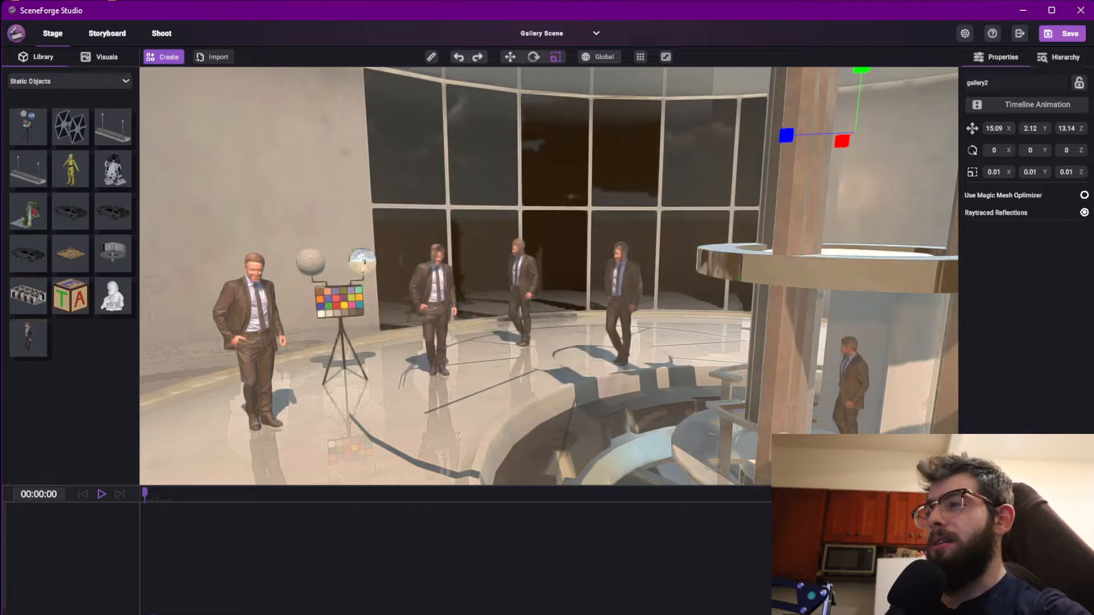
key("alt+Tab")
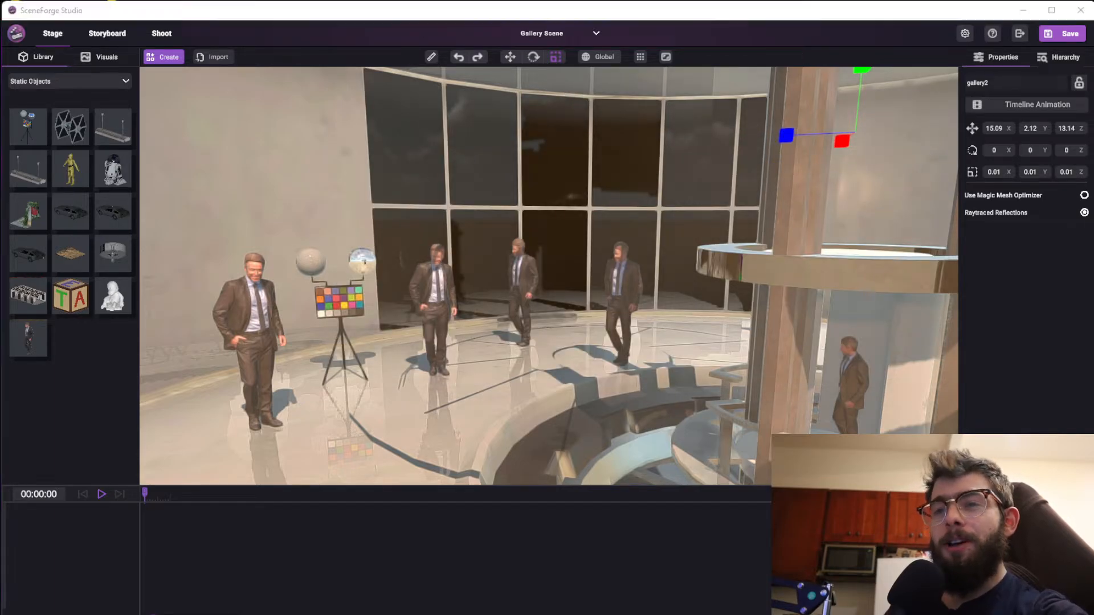
Switch to File Explorer, go to the Downloads folder and delete grand_piano.zip
key("alt+Tab")
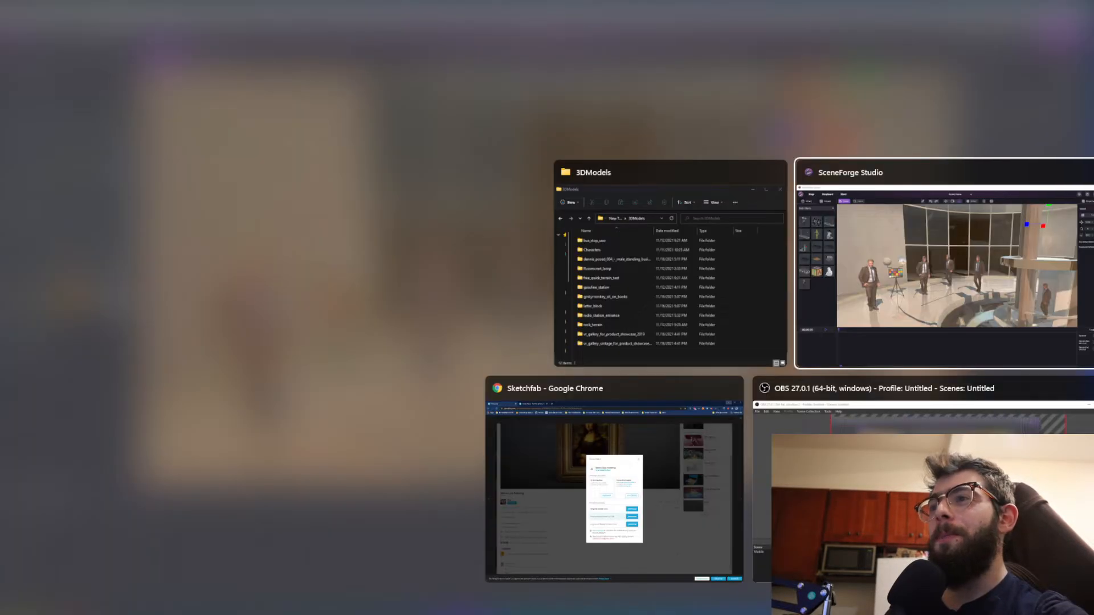
left_click(512, 215)
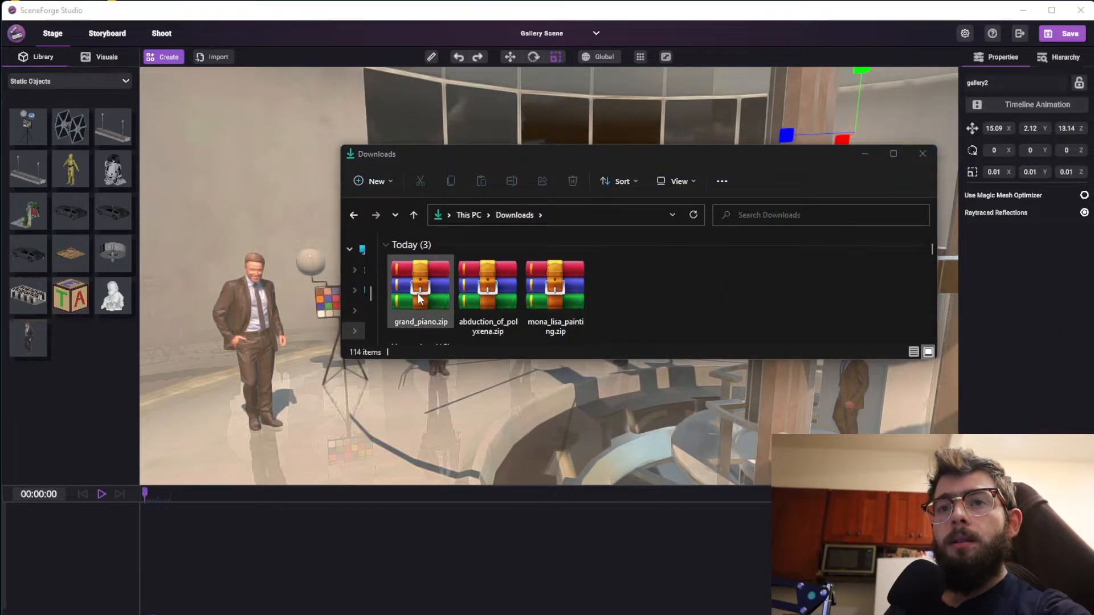
left_click(417, 293)
key("Delete")
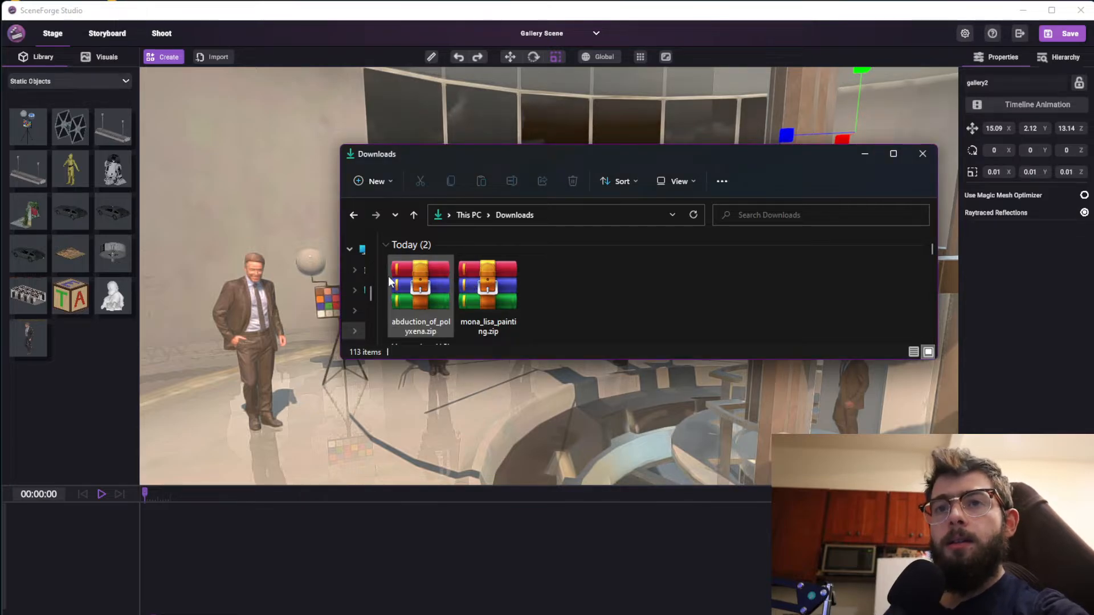
Extract abduction_of_polyxena.zip and mona_lisa_painting.zip in Downloads into their own folders and delete both archives
right_click(419, 280)
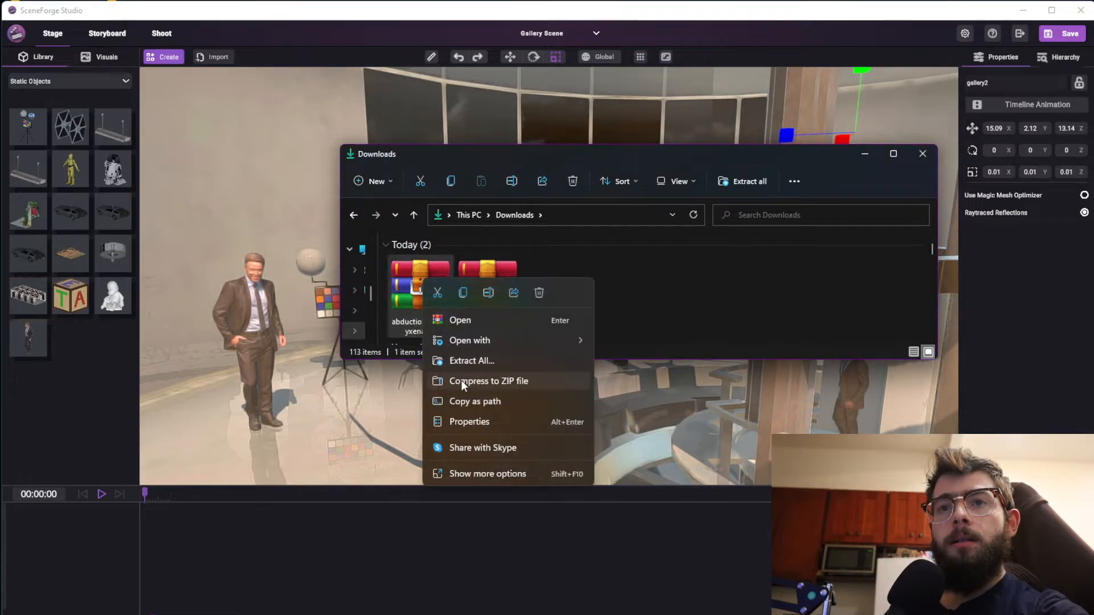
left_click(471, 362)
key("Return")
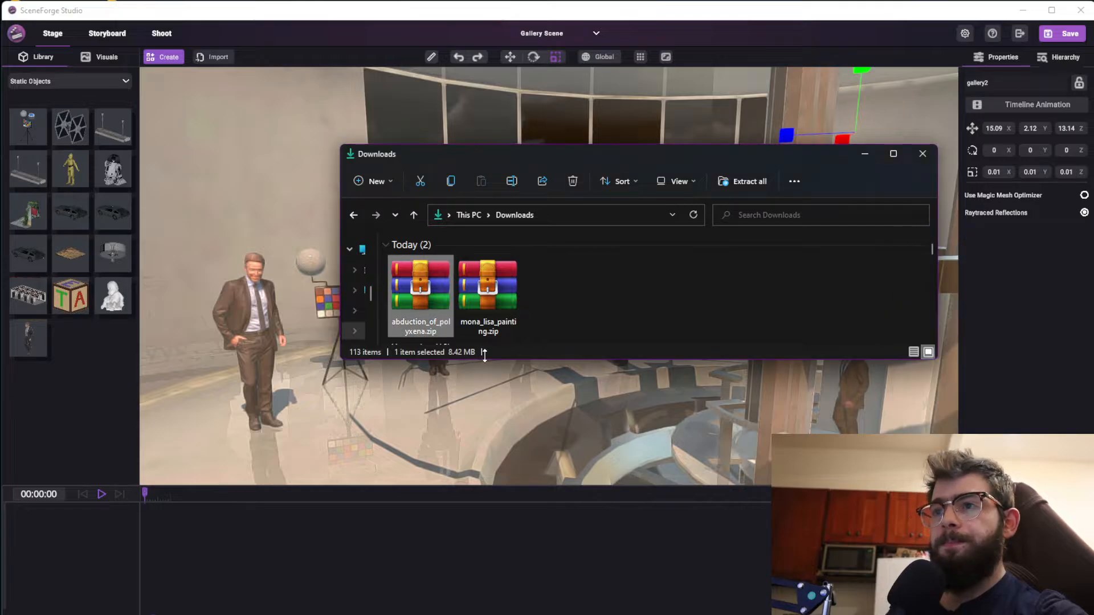
right_click(496, 296)
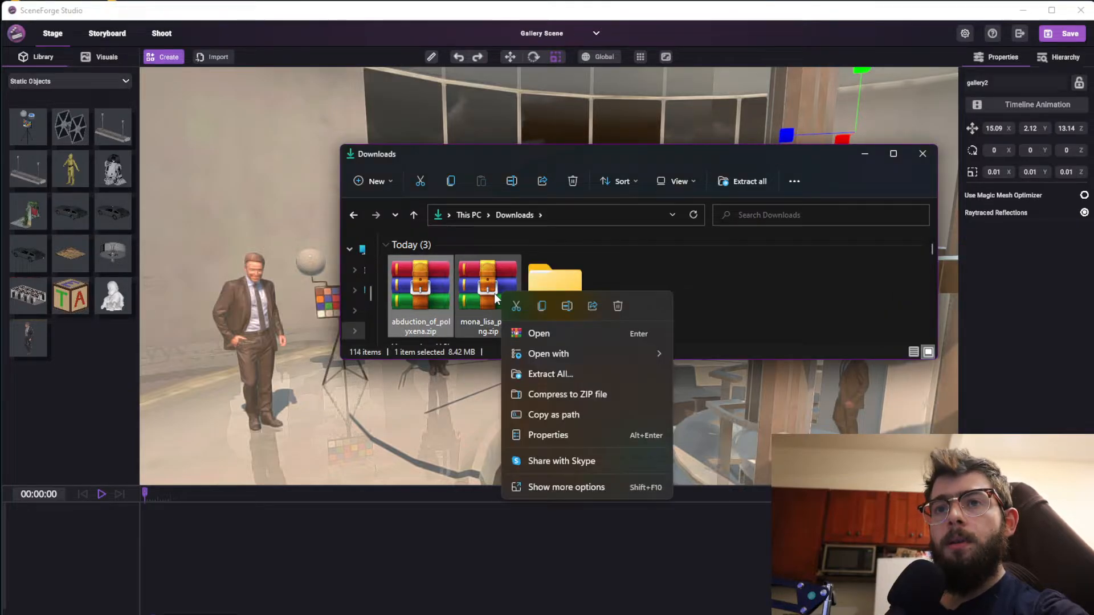
left_click(551, 374)
key("Return")
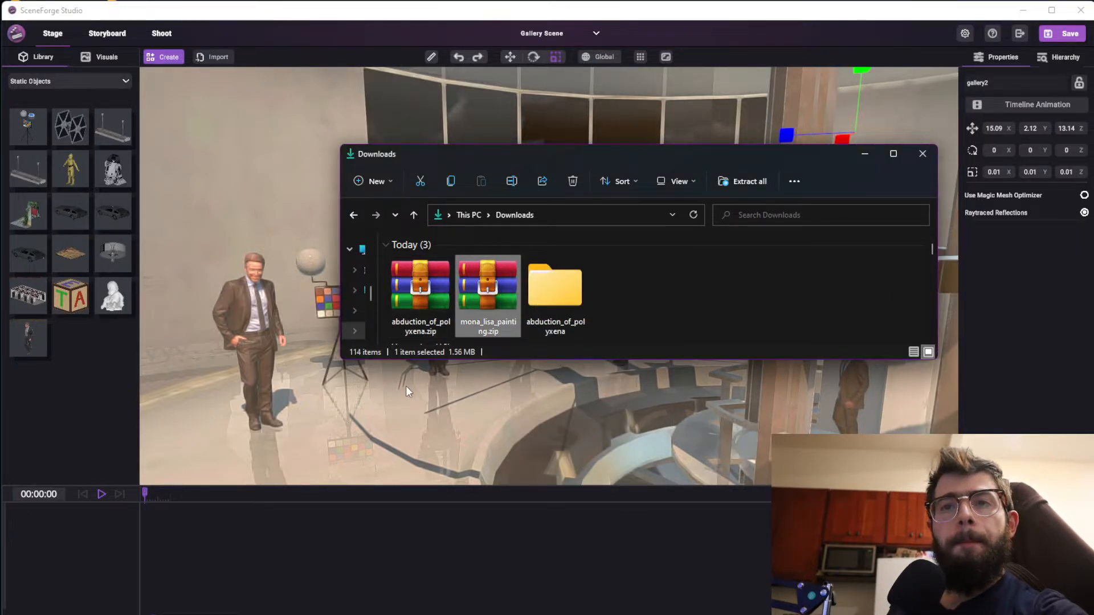
left_click(429, 305, "ctrl")
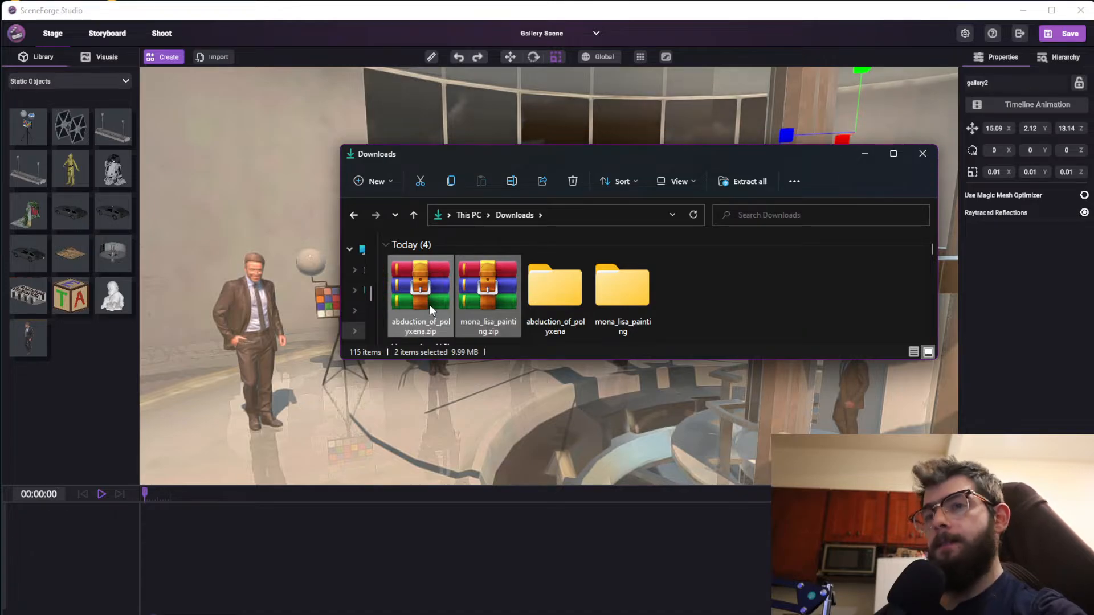
key("Delete")
Rename scene.gltf inside the abduction_of_polyxena folder as statue.gltf
double_click(418, 305)
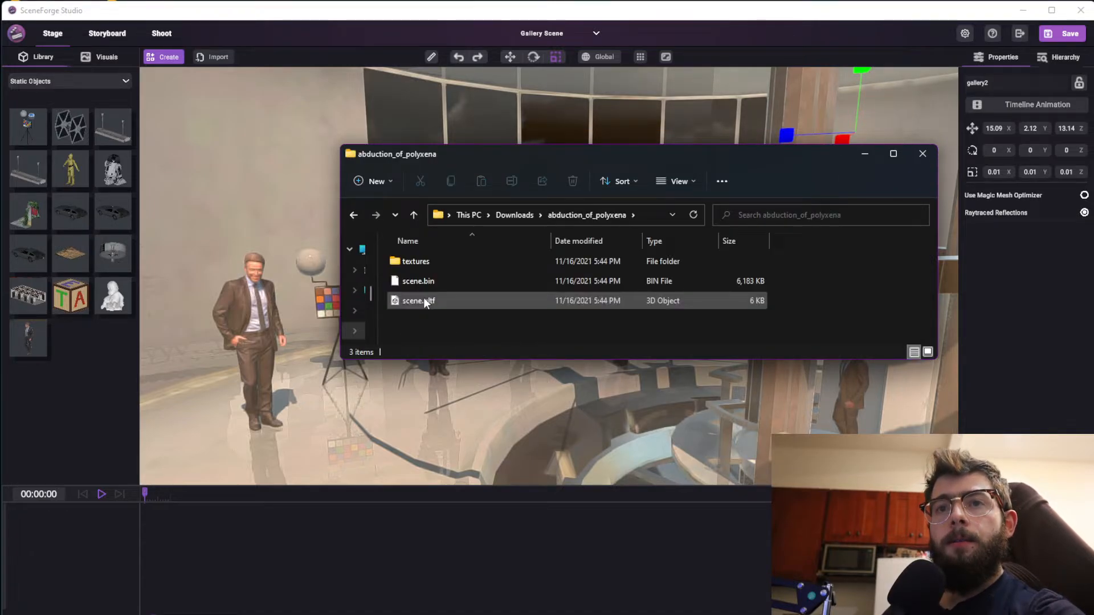
left_click(423, 299)
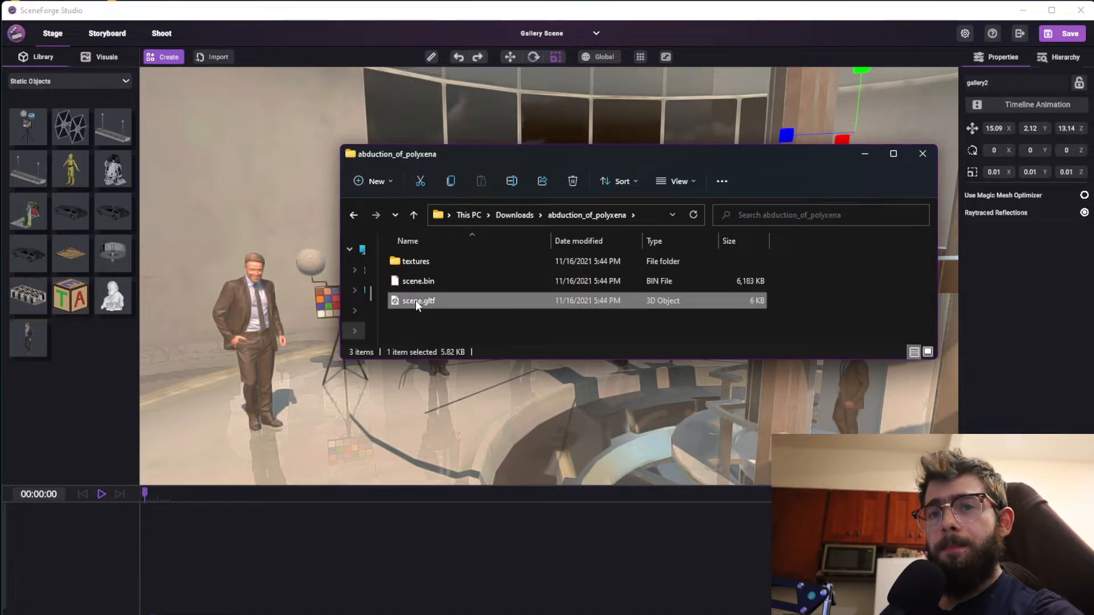
left_click(417, 300)
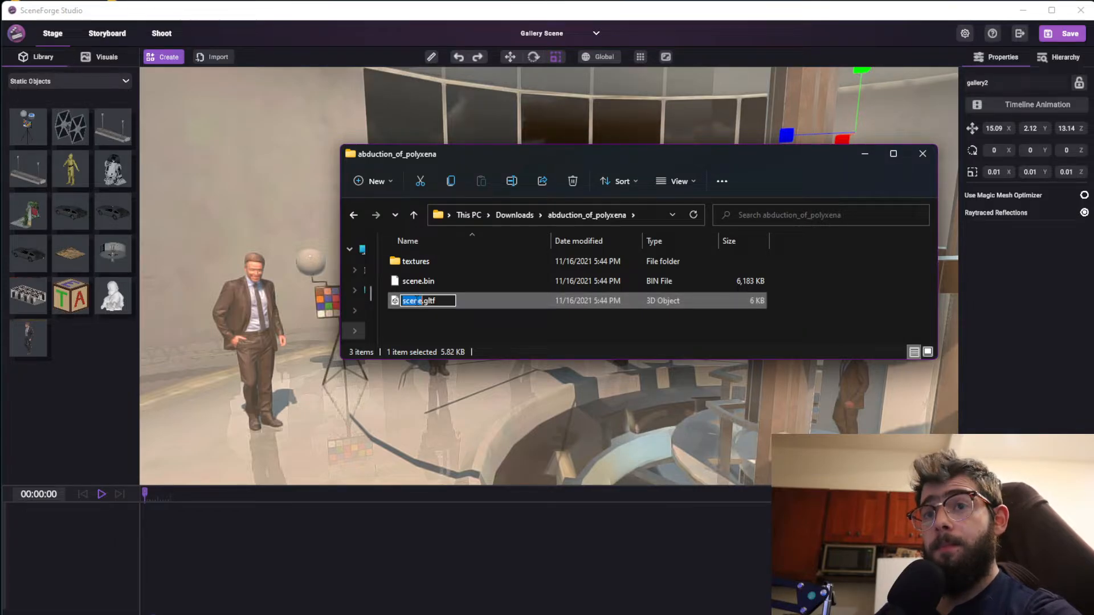
type("statue")
key("Return")
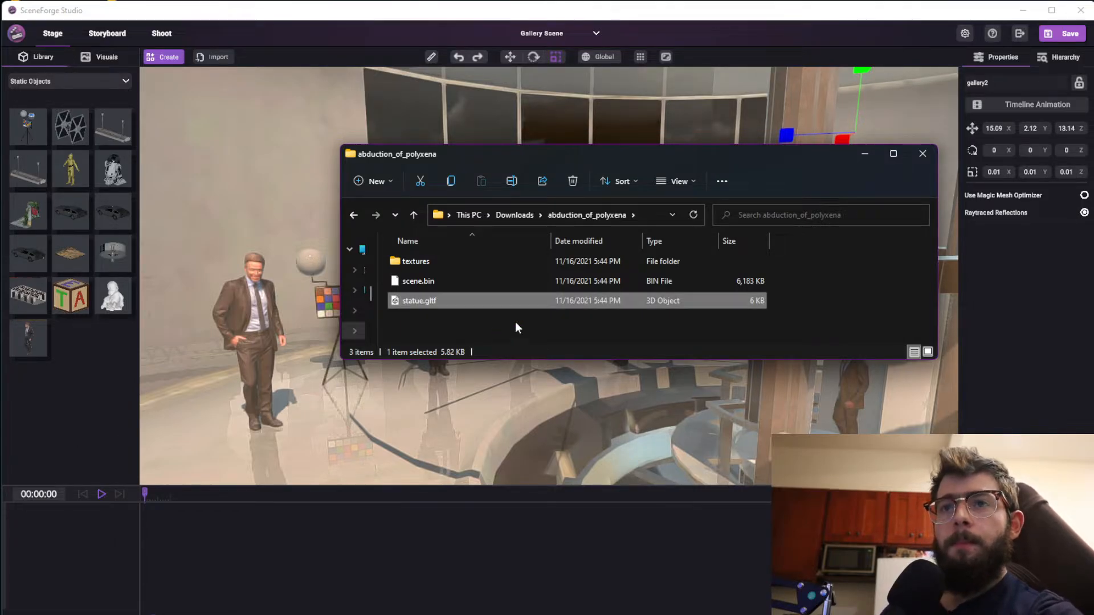
Move the abduction_of_polyxena and mona_lisa_painting folders from Downloads into the project's 3DModels folder tree and clear the file window away
left_click(519, 213)
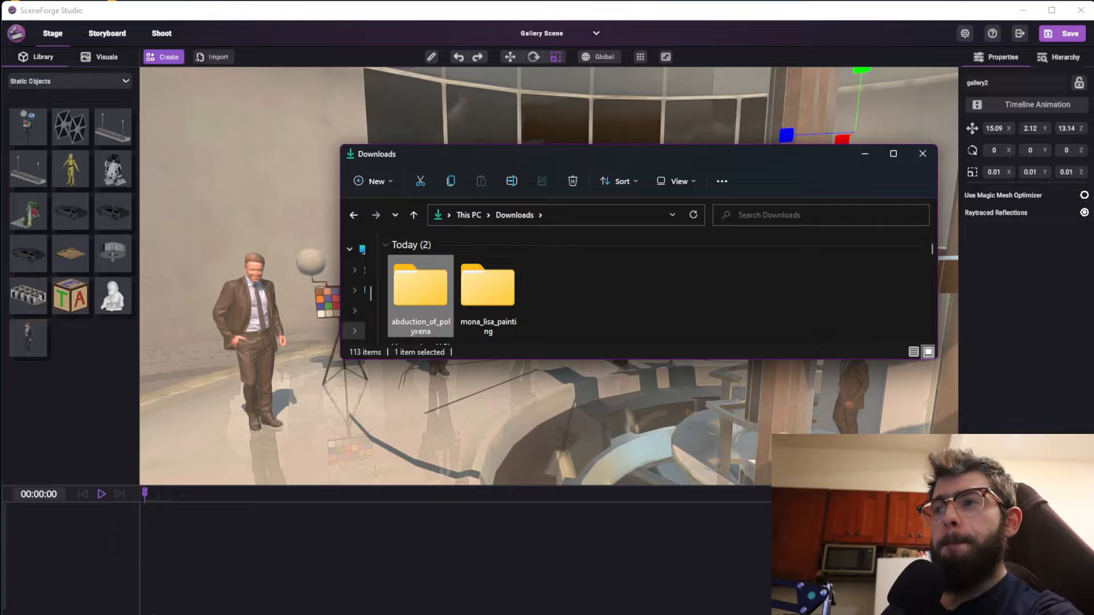
key("Delete")
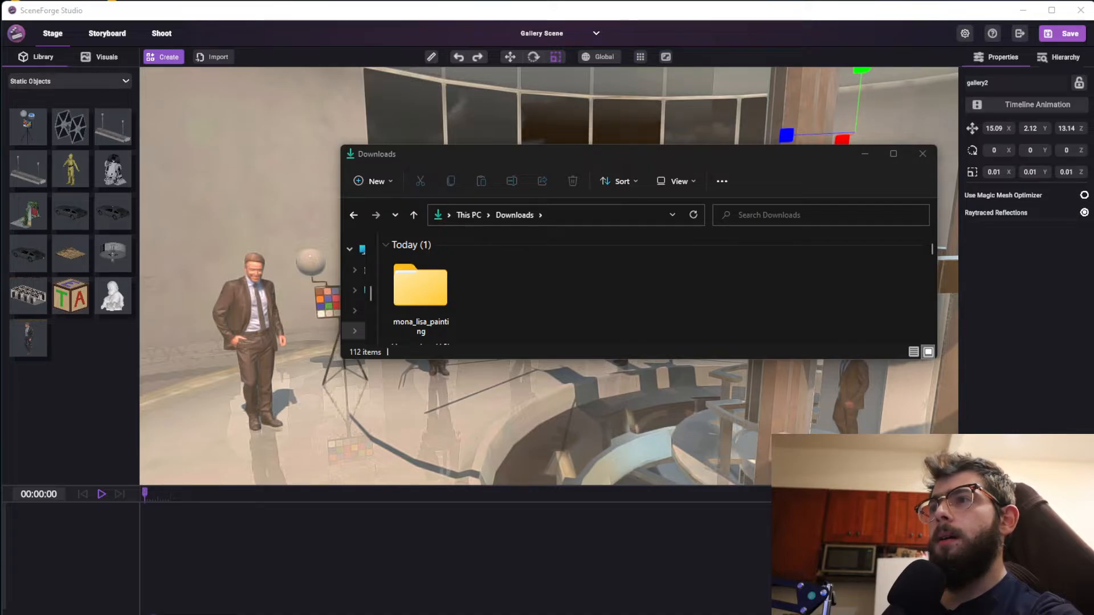
left_click(436, 291)
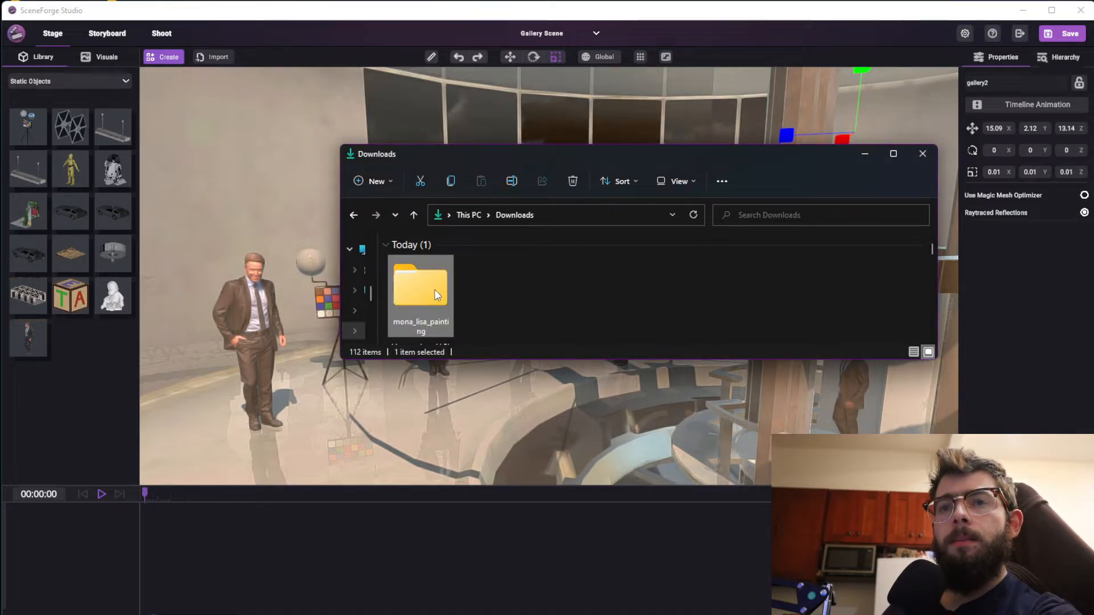
left_click_drag(434, 290, 1093, 286)
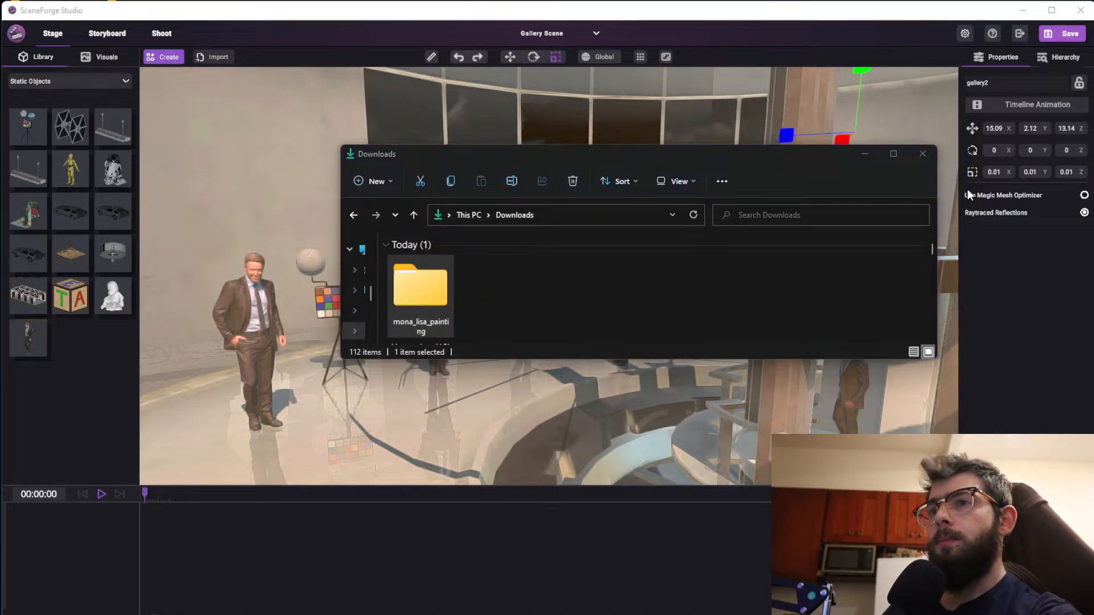
left_click_drag(800, 157, 1093, 257)
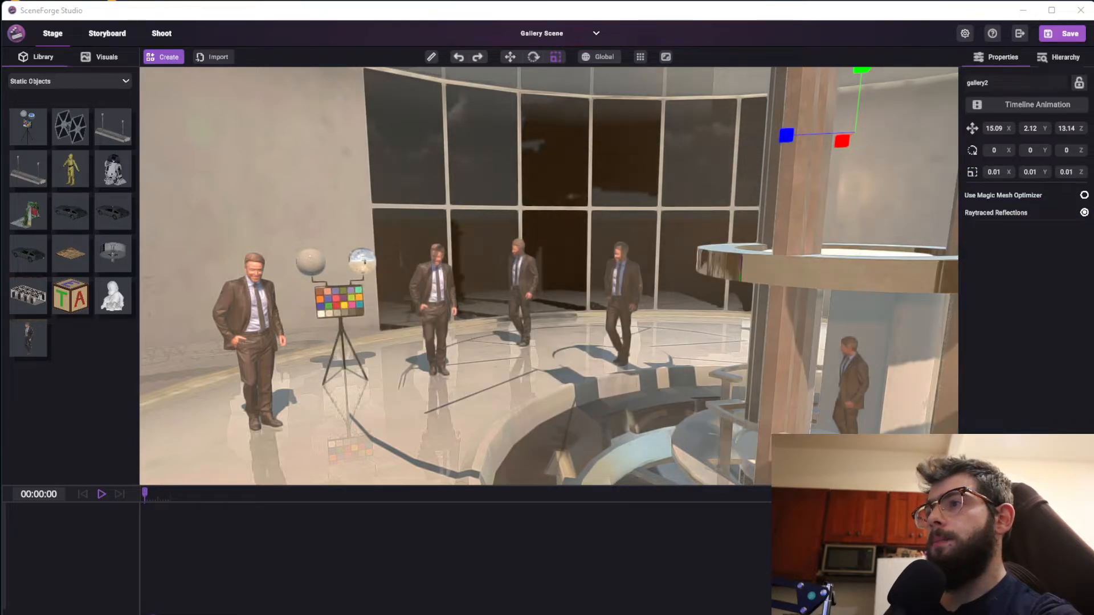
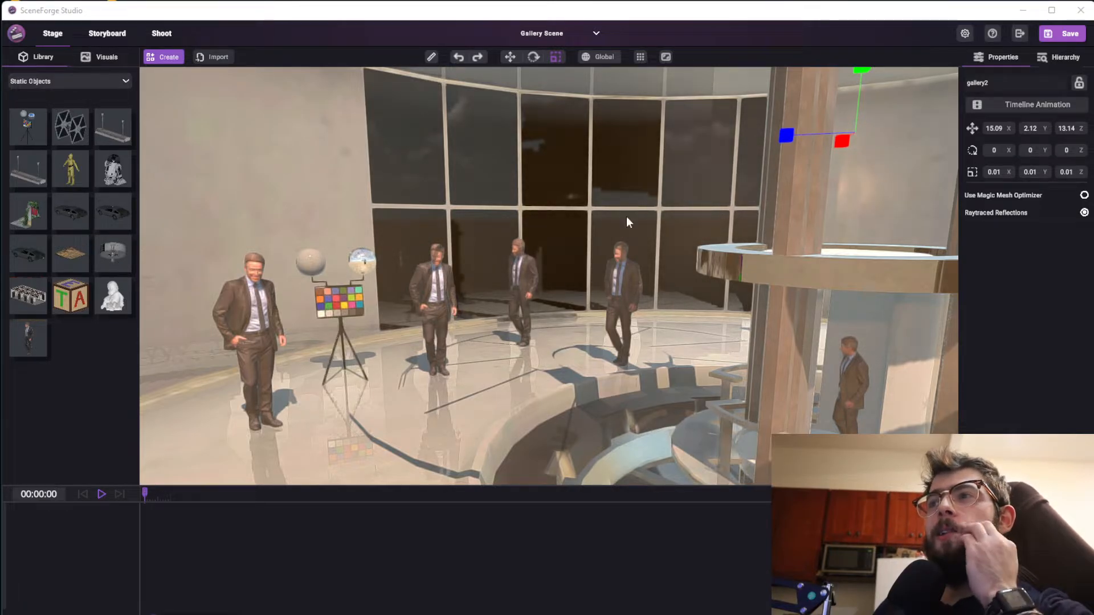
Import statue.gltf from 3DModels/radio_station_entrance/abduction_of_polyxena into SceneForge Studio as a model, keeping the default import settings
left_click_drag(627, 216, 456, 213)
left_click(204, 56)
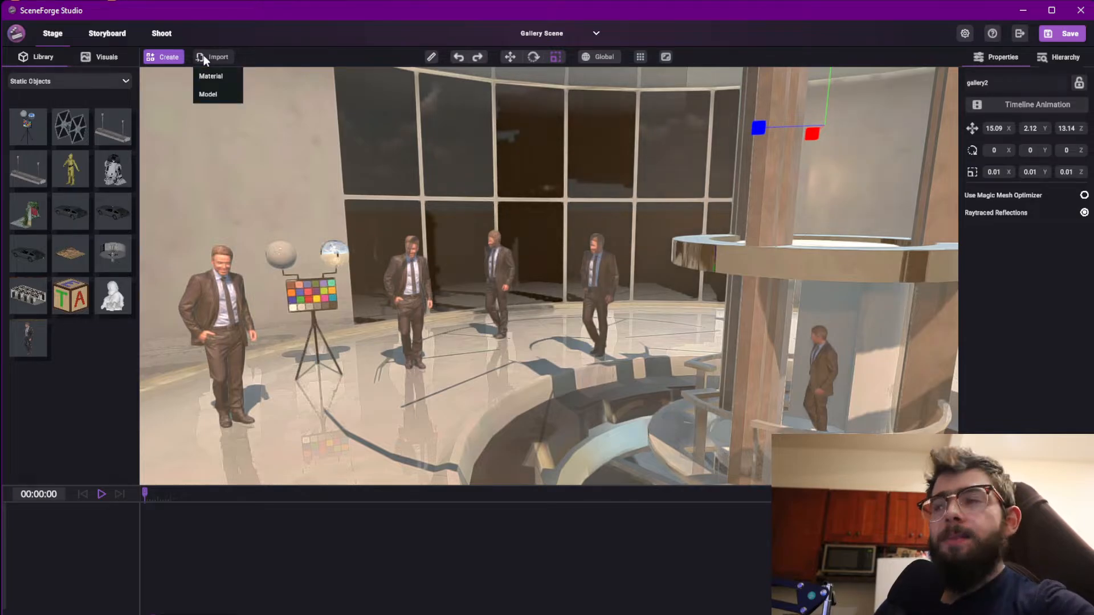
left_click(207, 94)
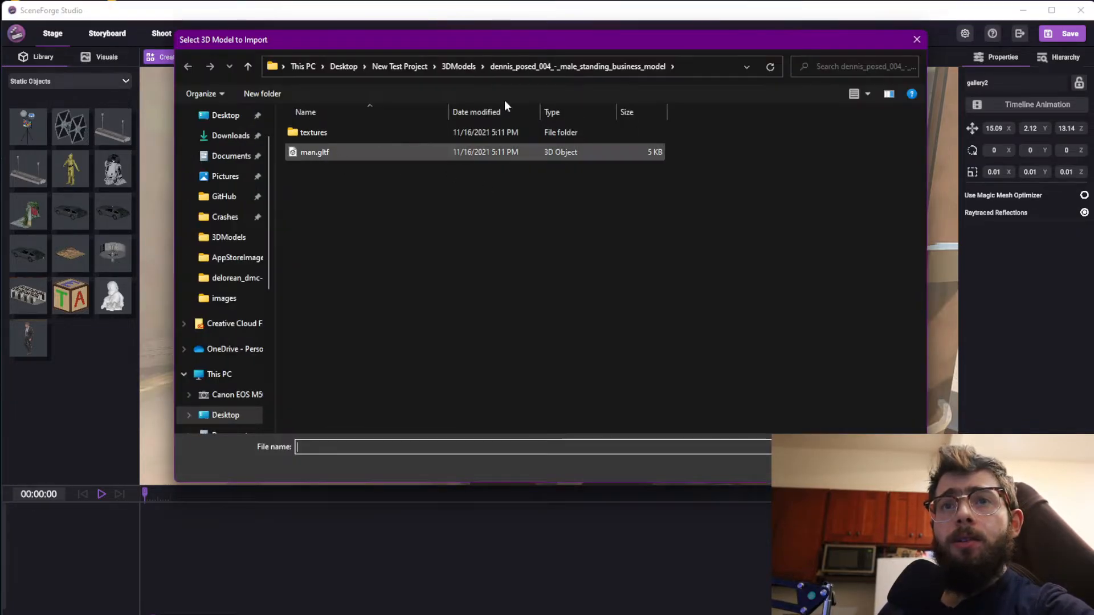
left_click(450, 66)
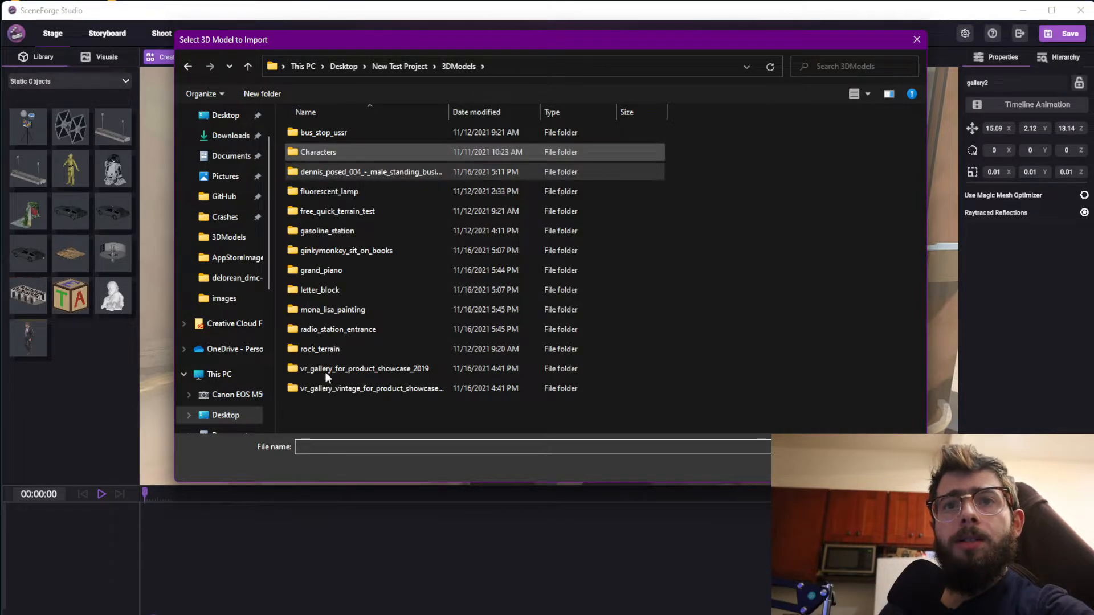
double_click(333, 330)
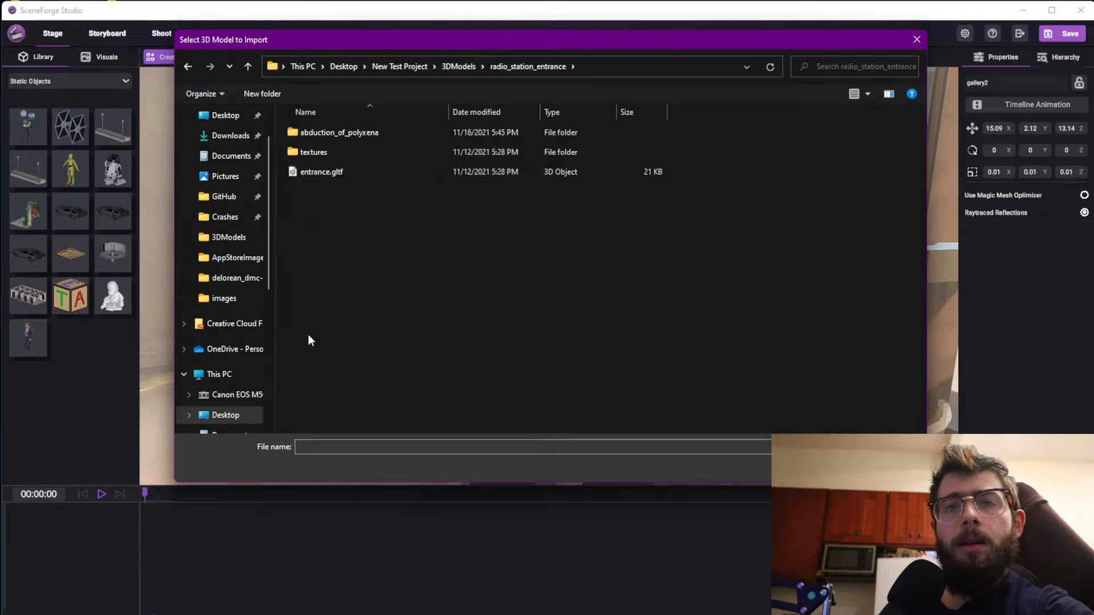
double_click(330, 132)
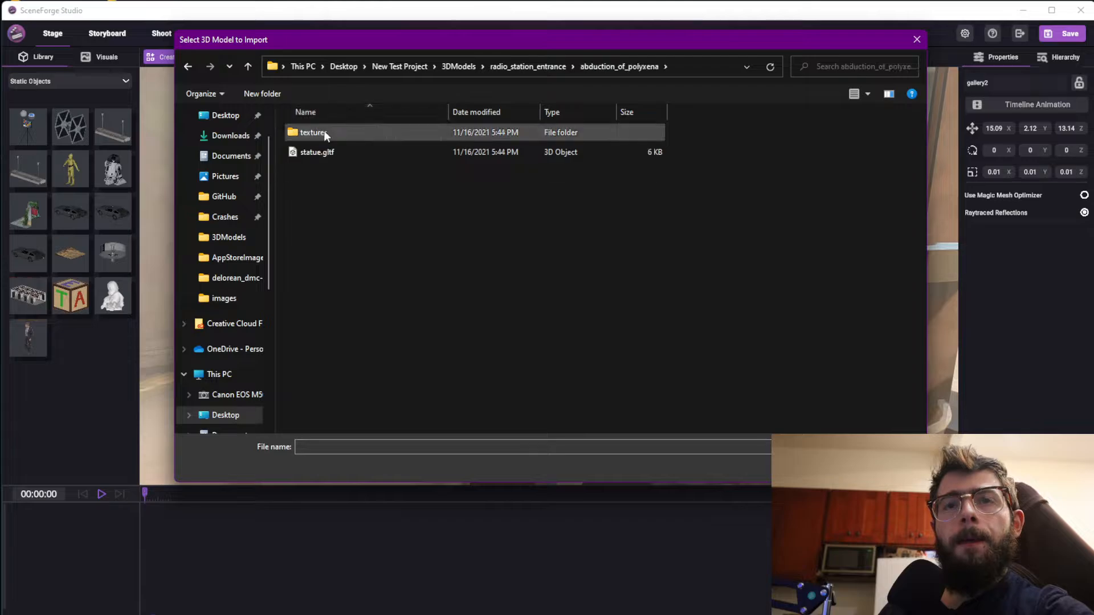
double_click(315, 152)
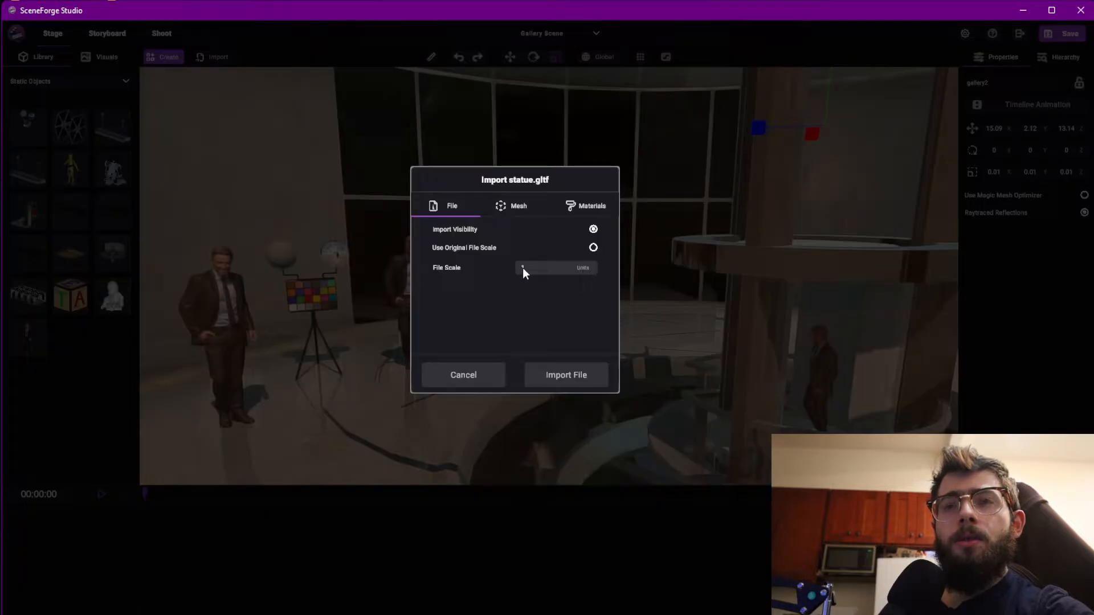
left_click(565, 371)
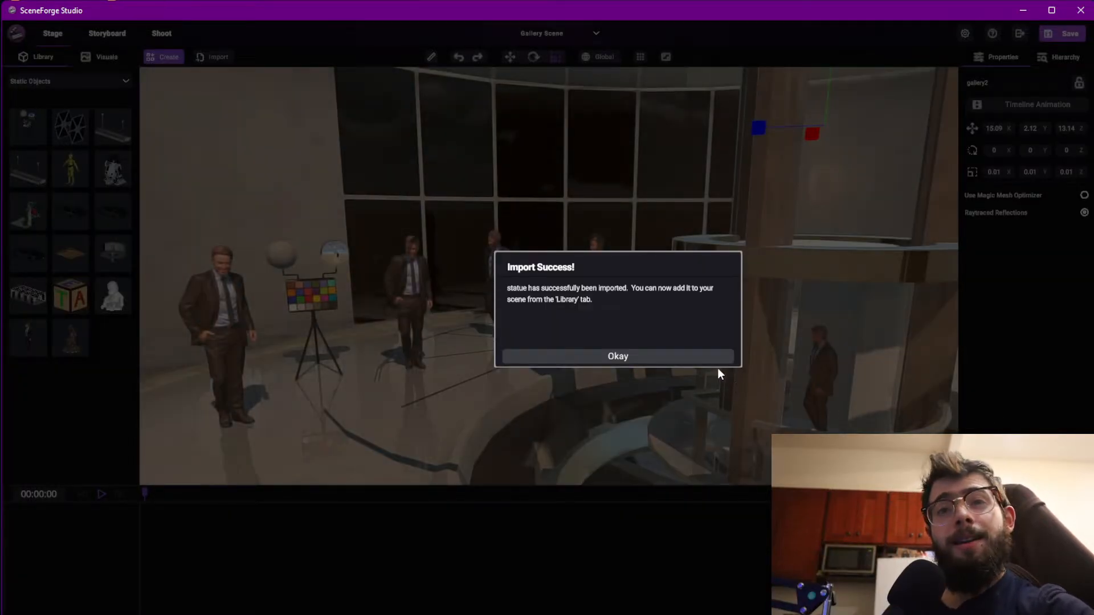
left_click(710, 359)
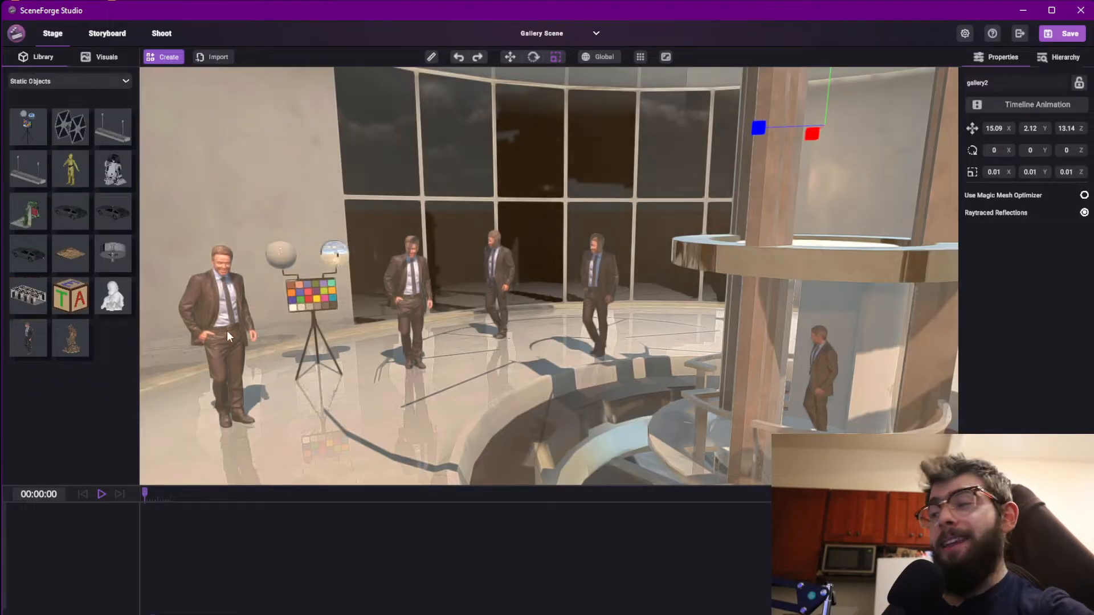
Place the imported statue on the ground outside the gallery at about X 16.97, Z 20.92, rotated 110 degrees around Y
right_click_drag(445, 361, 450, 390)
scroll(450, 389, "down", 3)
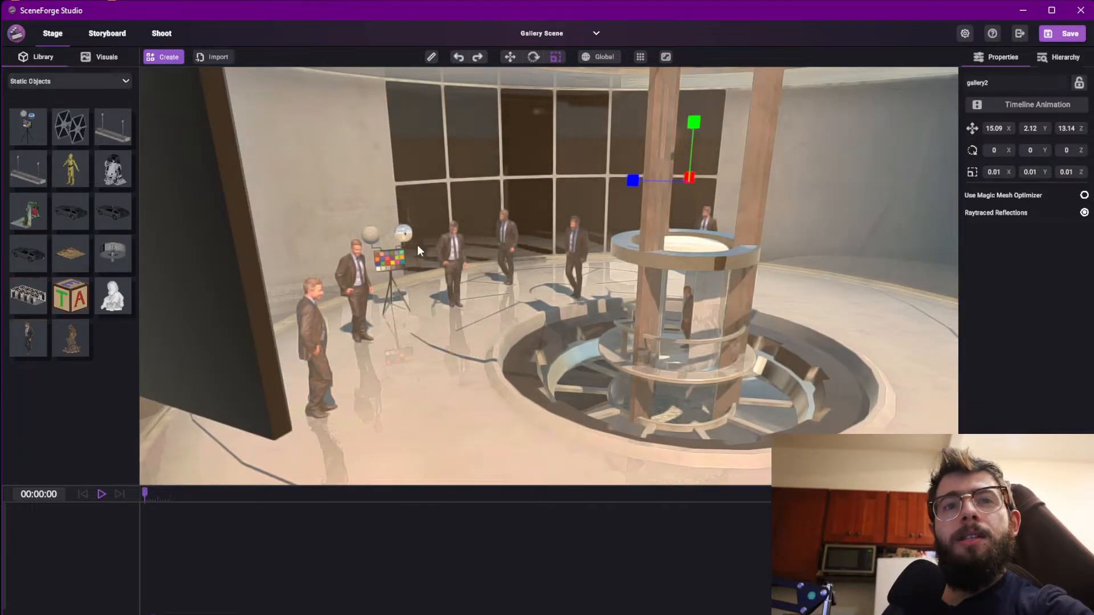
left_click_drag(418, 245, 515, 367)
key("a")
scroll(504, 383, "down", 3)
scroll(504, 381, "up", 4)
scroll(516, 367, "down", 4)
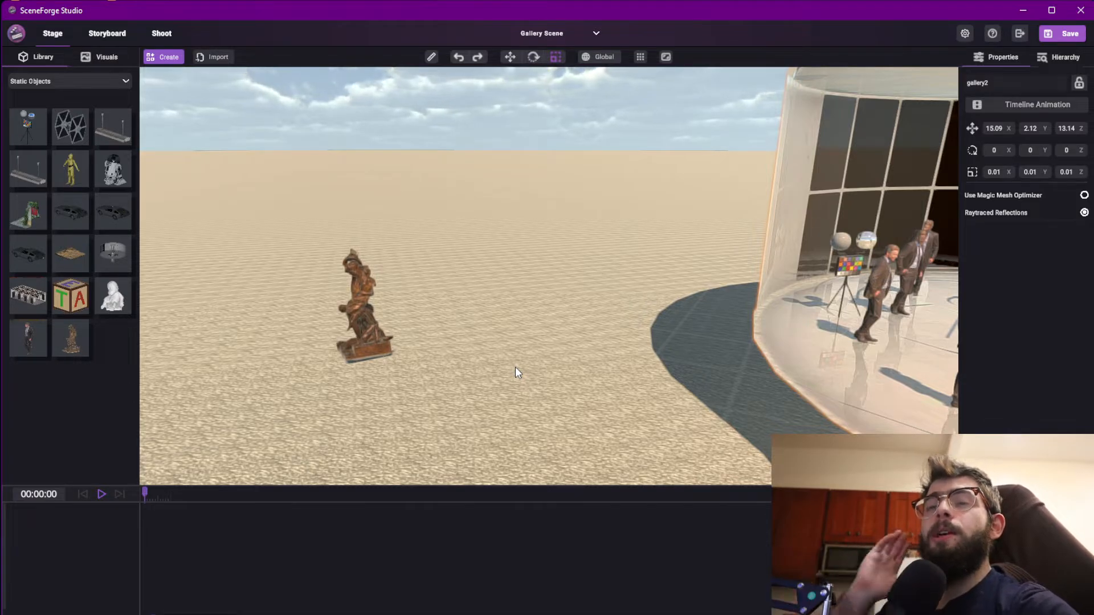
left_click_drag(515, 367, 548, 283)
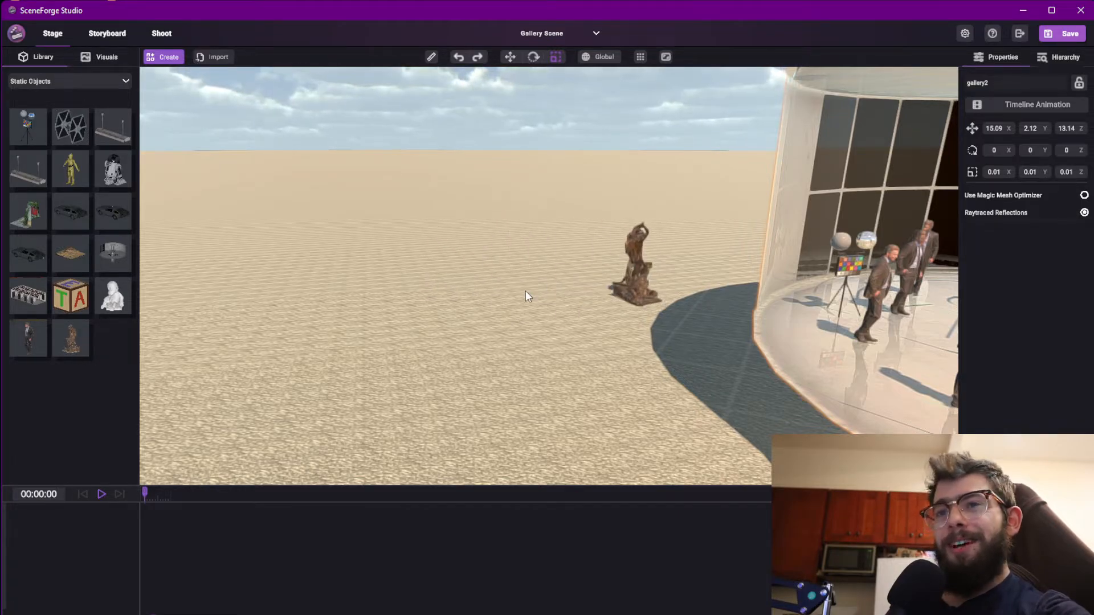
left_click(525, 291)
Move the statue closer to the gallery and raise it, to about X 16.47, Y 0.86, Z 20.55
middle_click_drag(438, 312, 1003, 445)
middle_click_drag(369, 245, 469, 327)
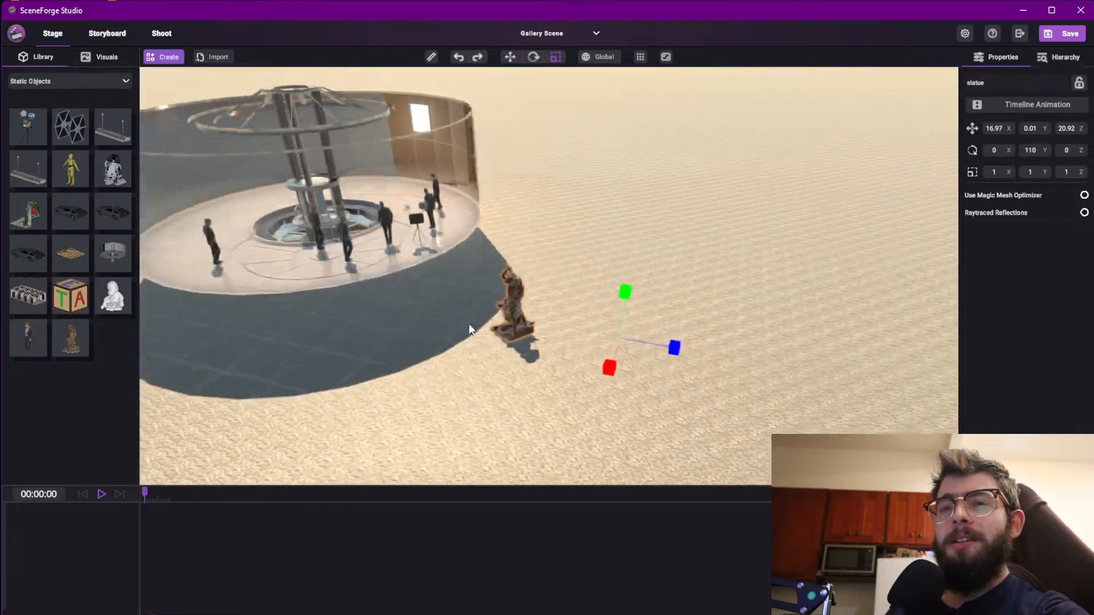
key("w")
left_click_drag(693, 370, 716, 361)
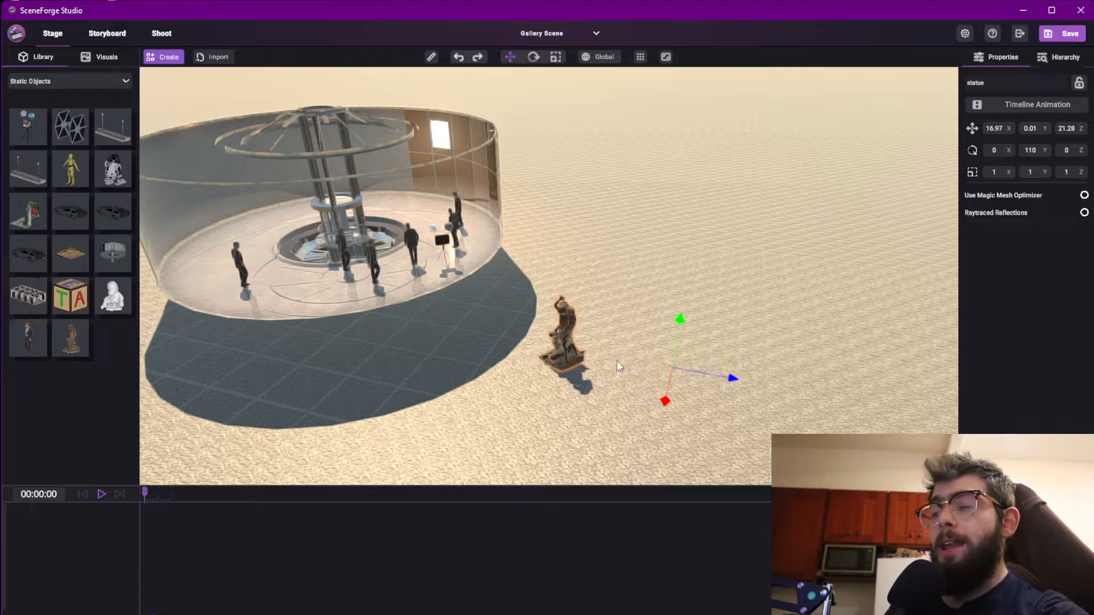
middle_click_drag(620, 367, 710, 357)
scroll(711, 357, "up", 2)
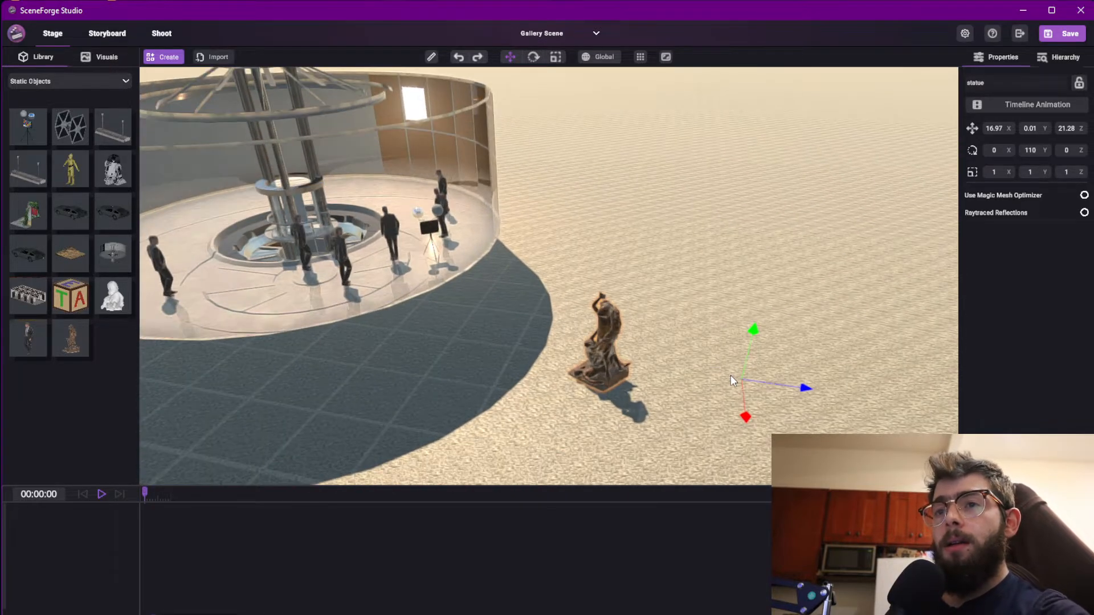
left_click_drag(740, 379, 720, 258)
Scale the statue uniformly to about 1.43 and move it inside the gallery, at about Y 0.54, Z 15.48
key("e")
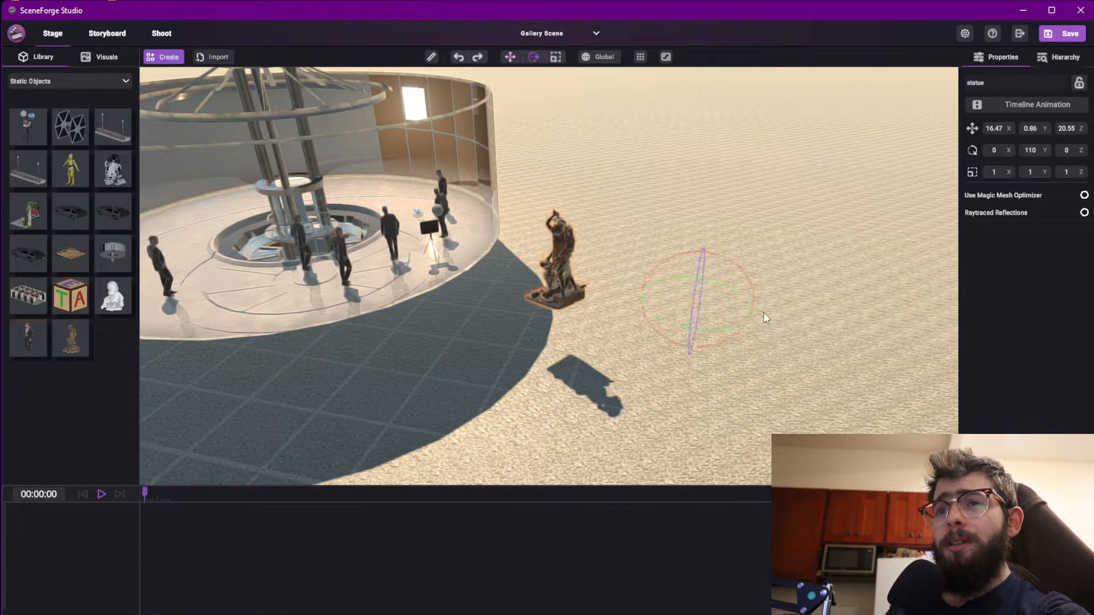
key("r")
left_click_drag(754, 315, 429, 276)
scroll(450, 251, "up", 3)
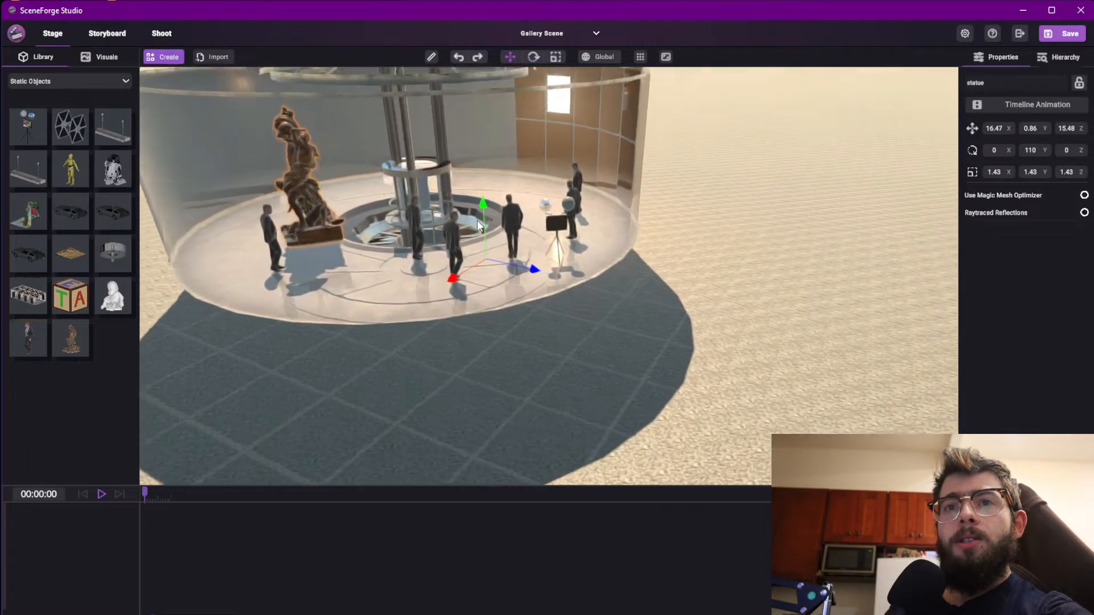
scroll(477, 220, "up", 3)
left_click_drag(477, 219, 482, 248)
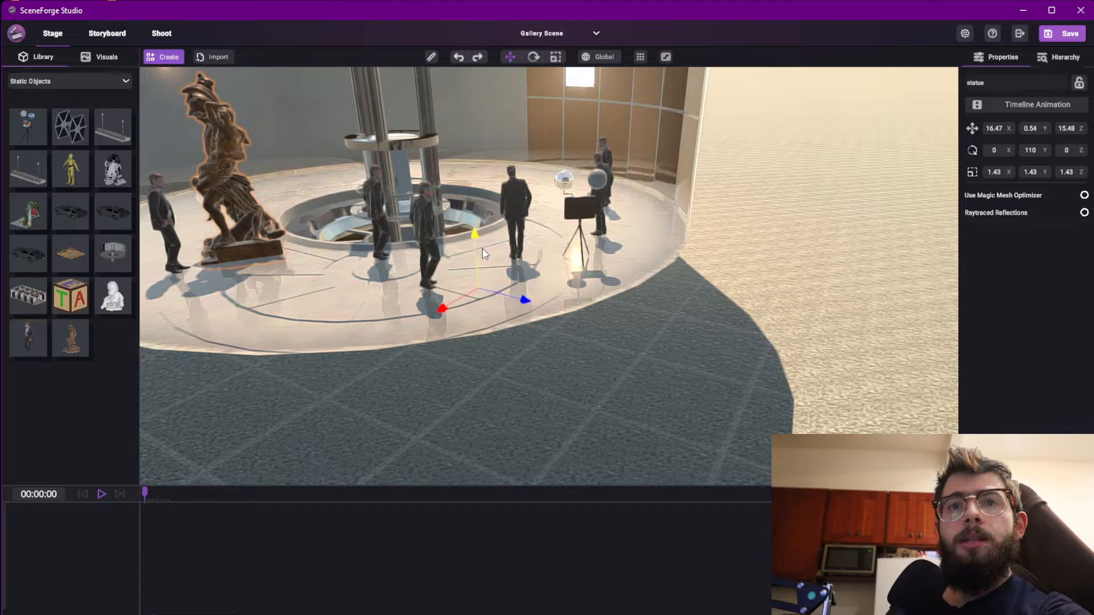
Rotate the statue to about 200.7 degrees around Y and move it to about X 15.53, Z 15.65 beside the gallery windows
right_click_drag(717, 218, 561, 226)
key("e")
left_click_drag(452, 326, 405, 375)
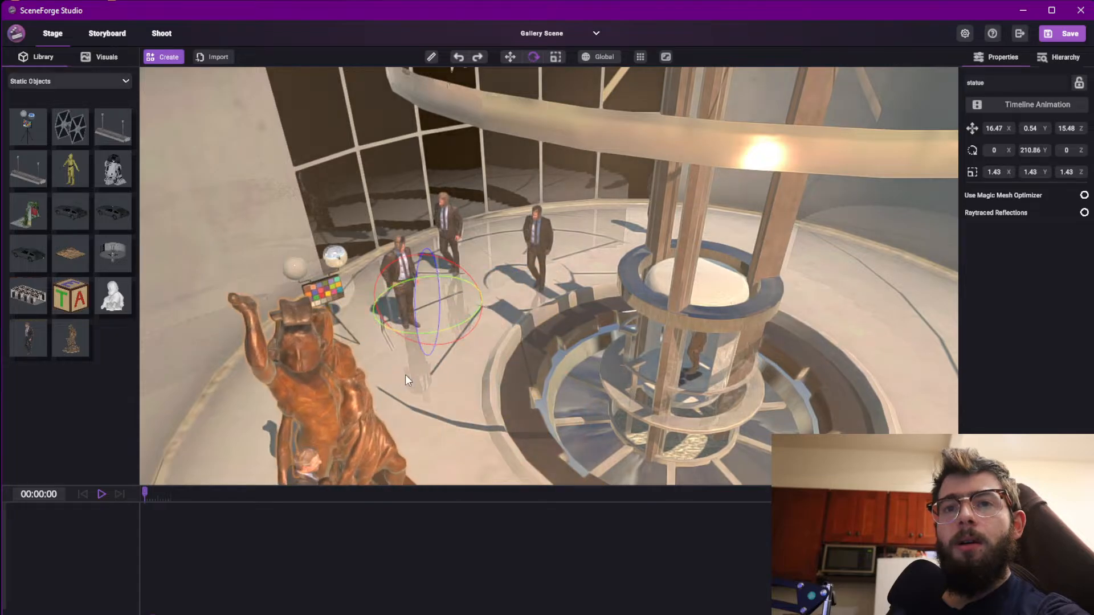
right_click_drag(405, 374, 613, 225)
left_click_drag(644, 292, 562, 270)
key("w")
right_click_drag(562, 270, 338, 161)
right_click_drag(391, 270, 318, 282)
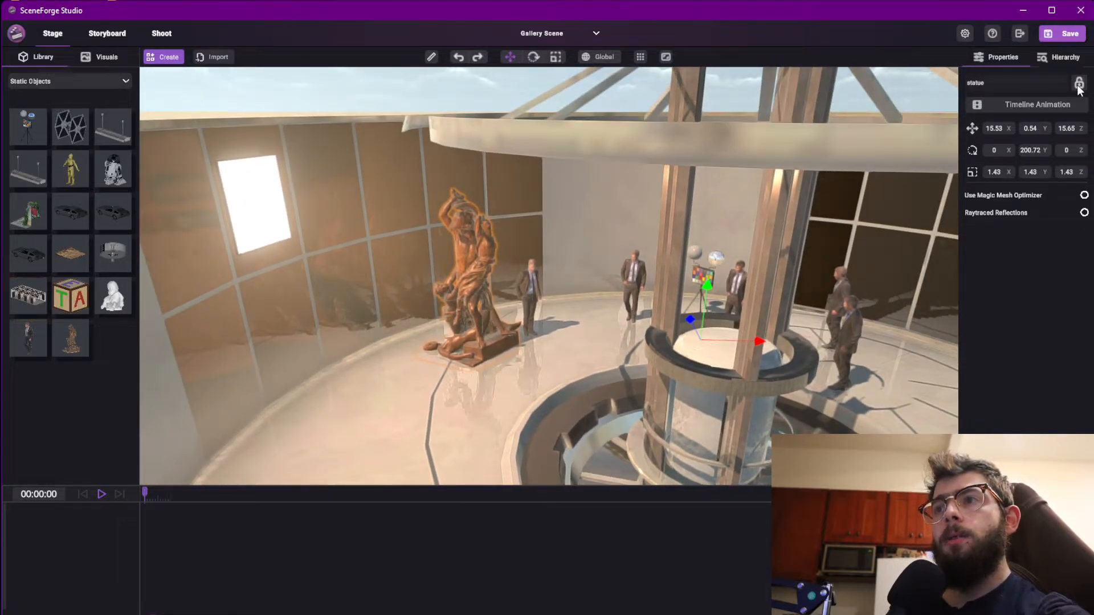
Select the gallery2 model and lock it
left_click(733, 353)
left_click(741, 147)
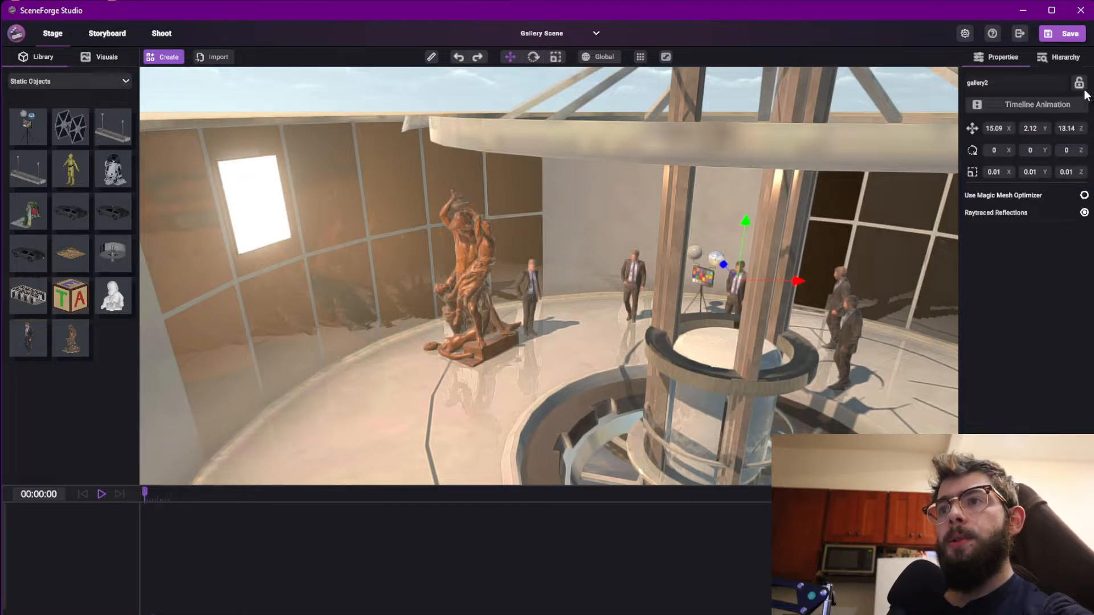
Import piano.gltf from 3DModels/grand_piano as a model, keeping the default import settings
left_click(198, 56)
left_click(208, 95)
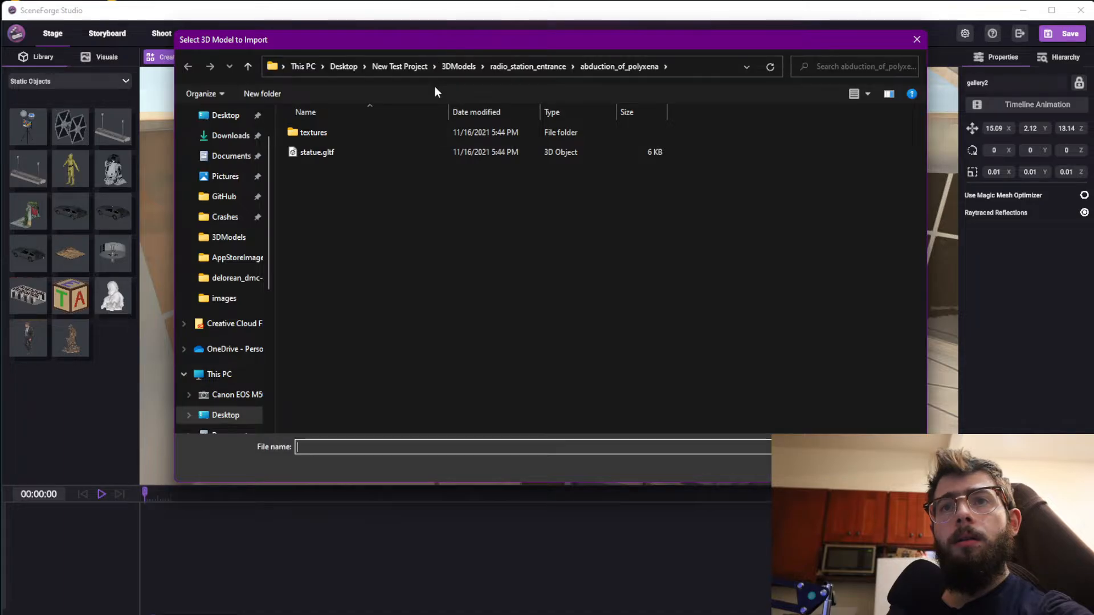
left_click(461, 67)
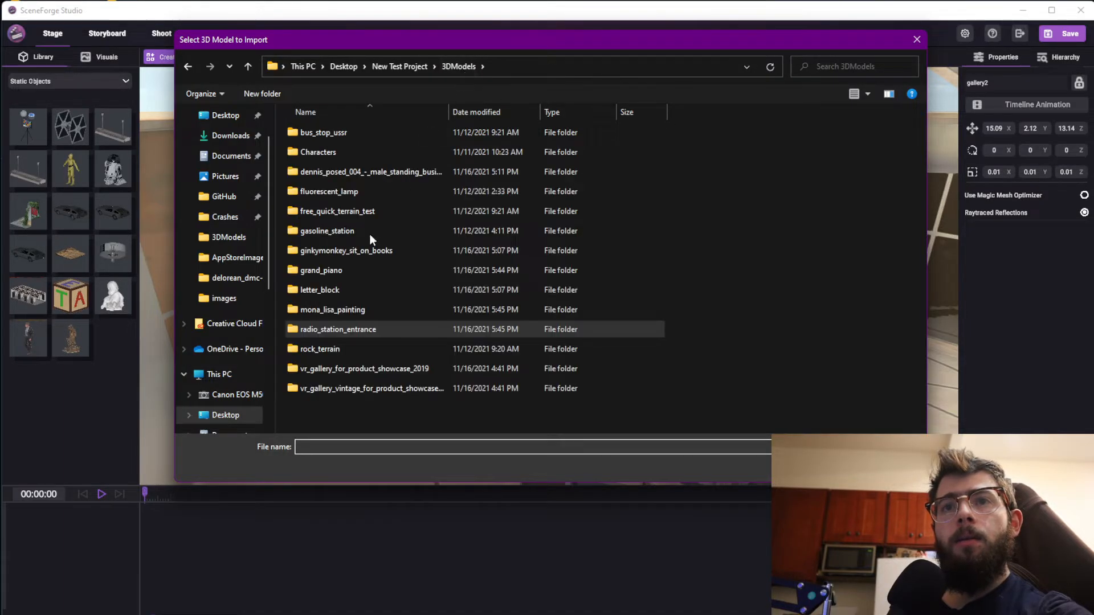
double_click(320, 271)
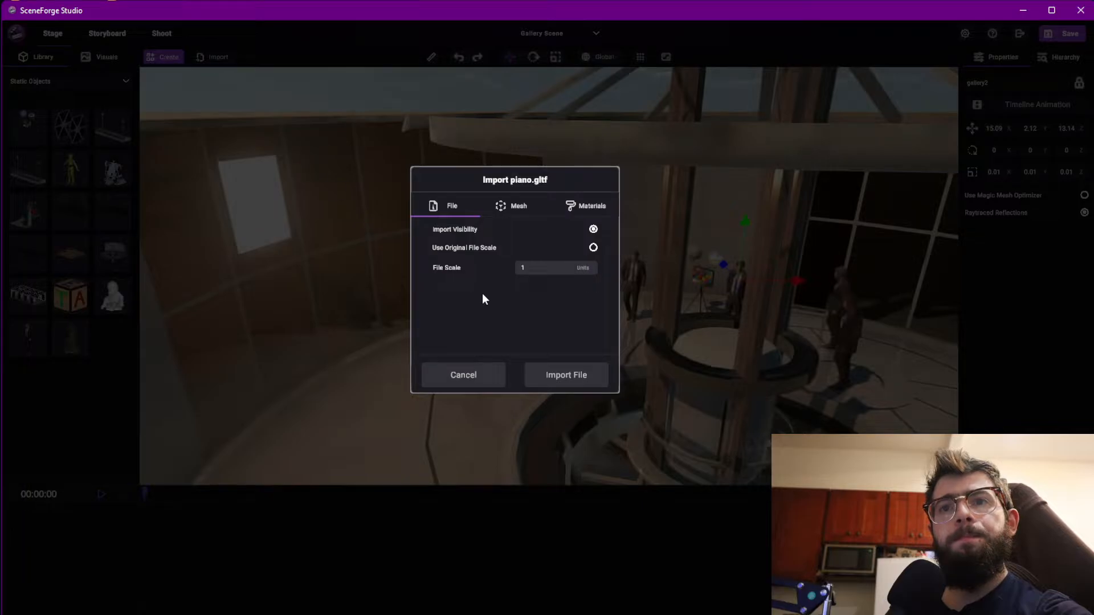
left_click(570, 372)
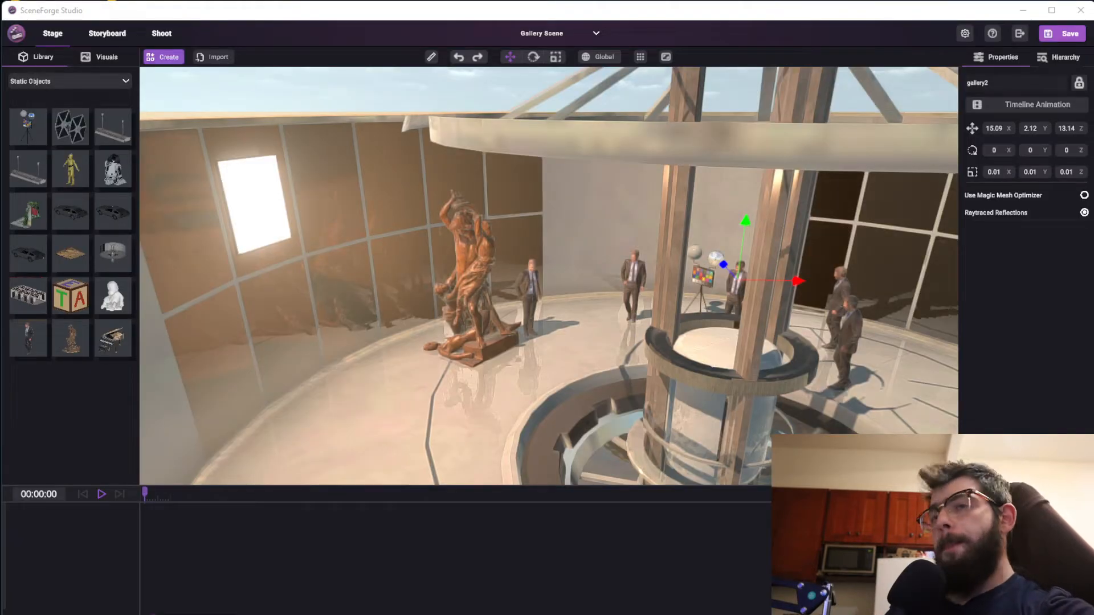
Place the imported piano on the ground outside the gallery at about X 4.9, Z 12.79, rotated 310 degrees around Y
left_click(440, 274)
right_click_drag(440, 274, 115, 341)
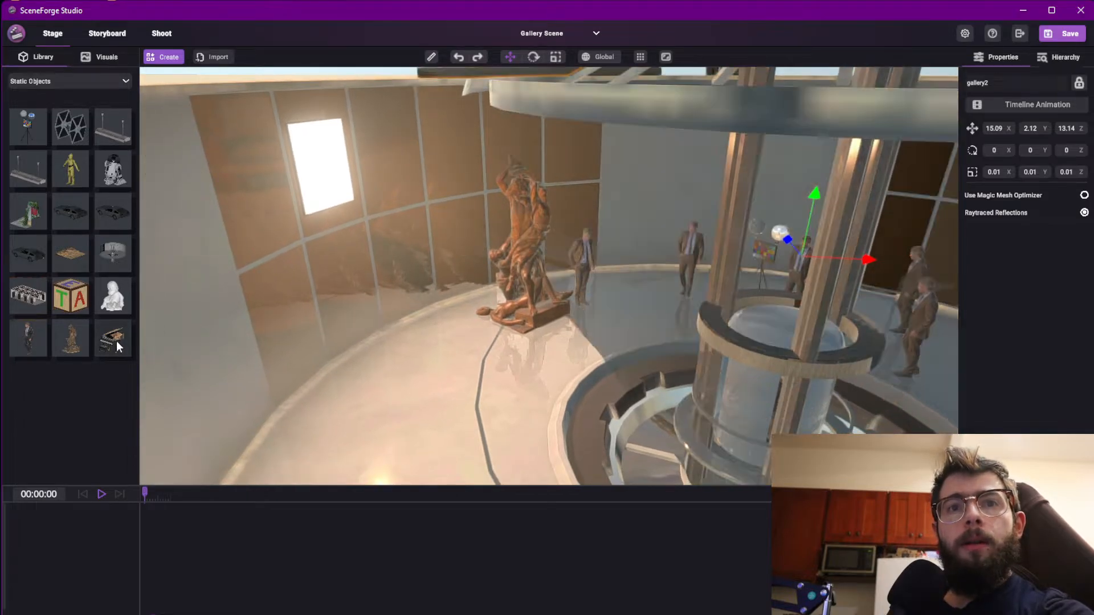
key("s")
left_click_drag(505, 299, 556, 382)
key("e")
key("r")
key("w")
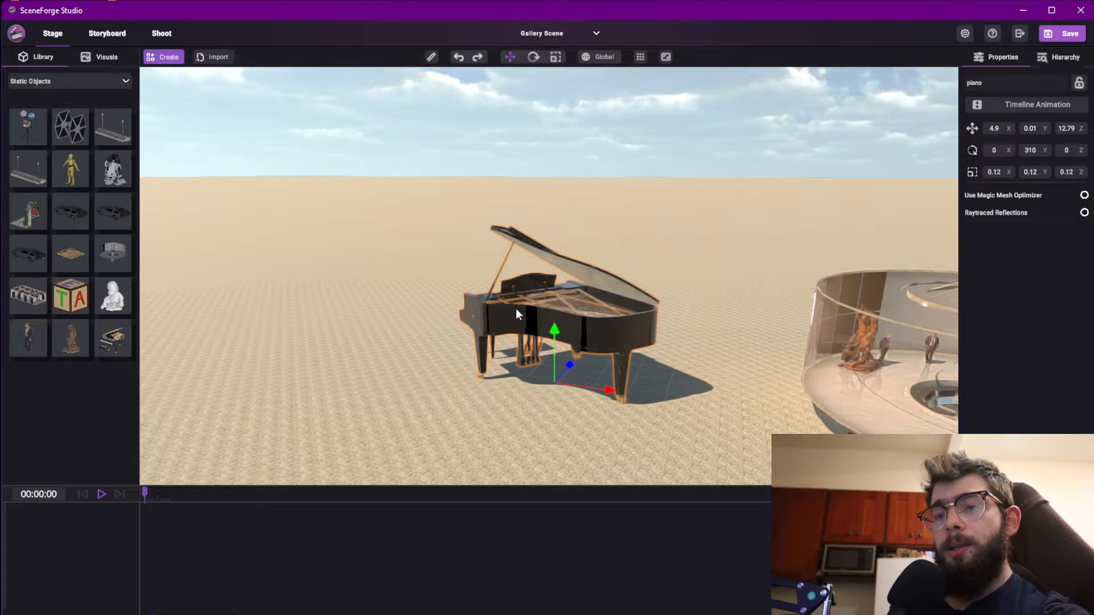
Scale the piano uniformly to about 0.06 and move it inside the gallery, to about X 13.3, Z 12.6
middle_click_drag(516, 309, 623, 374)
key("e")
key("r")
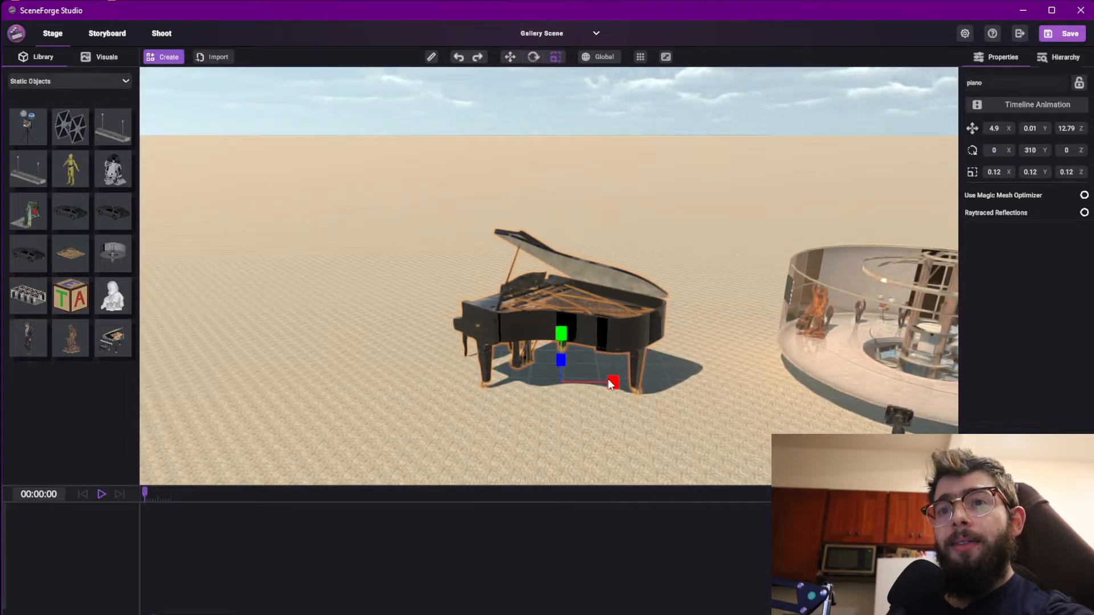
left_click_drag(617, 381, 592, 389)
key("w")
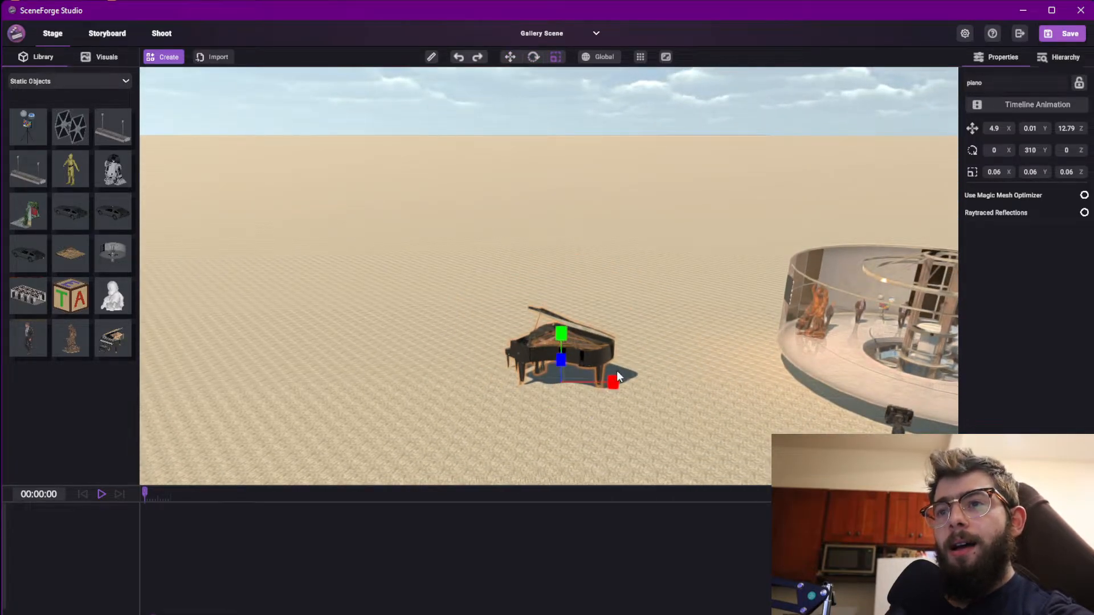
middle_click_drag(592, 389, 576, 385)
left_click_drag(542, 364, 832, 364)
key("f")
middle_click_drag(763, 193, 669, 234)
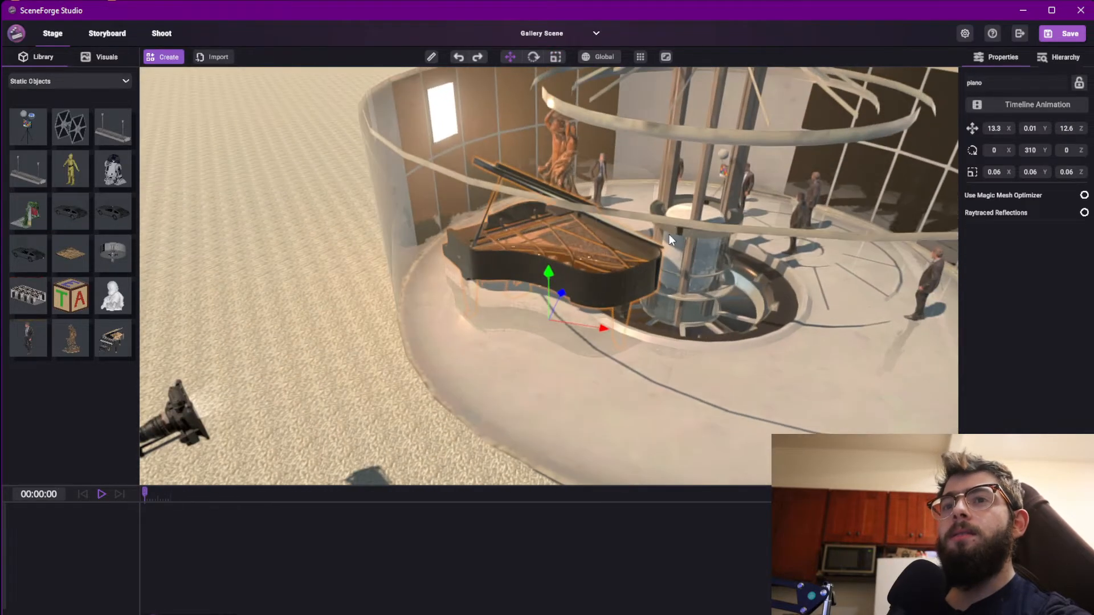
Scale the piano to about 0.04, move it to about X 16.26, Y 0.42, Z 10.89 and rotate it to about 251 degrees around Y
left_click_drag(555, 300, 545, 253)
key("r")
left_click_drag(589, 310, 735, 428)
key("w")
middle_click_drag(734, 425, 822, 382)
key("e")
mouse_move(760, 371)
left_mouse_down()
mouse_move(730, 346)
mouse_move(753, 385)
left_mouse_up()
key("w")
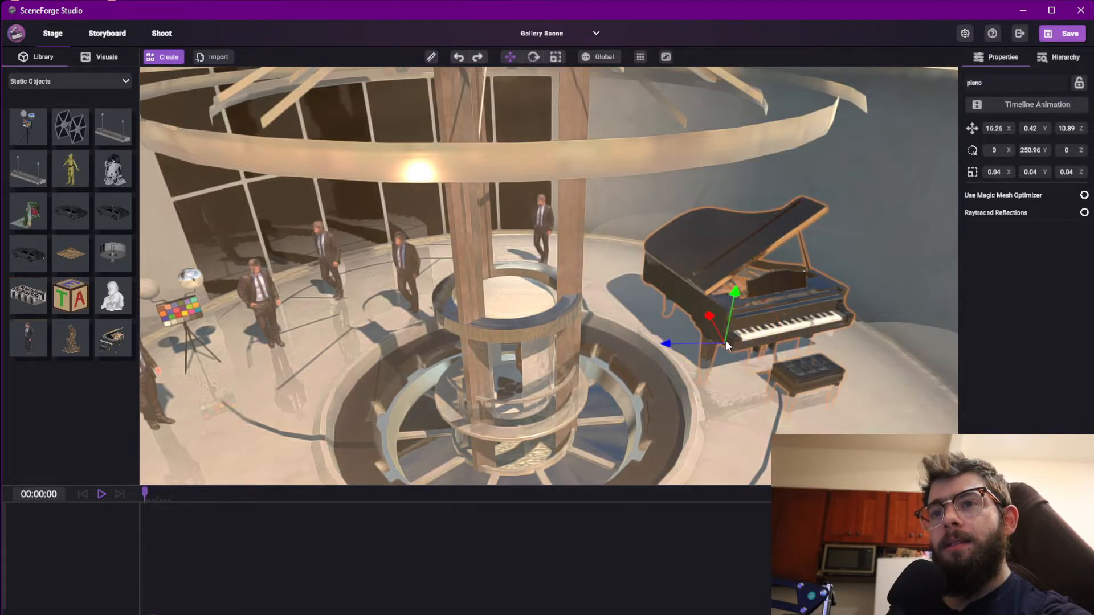
Raise the piano onto the gallery floor at Y 0.68 and move it to about X 17.01, Z 11.44
left_click_drag(733, 311, 736, 283)
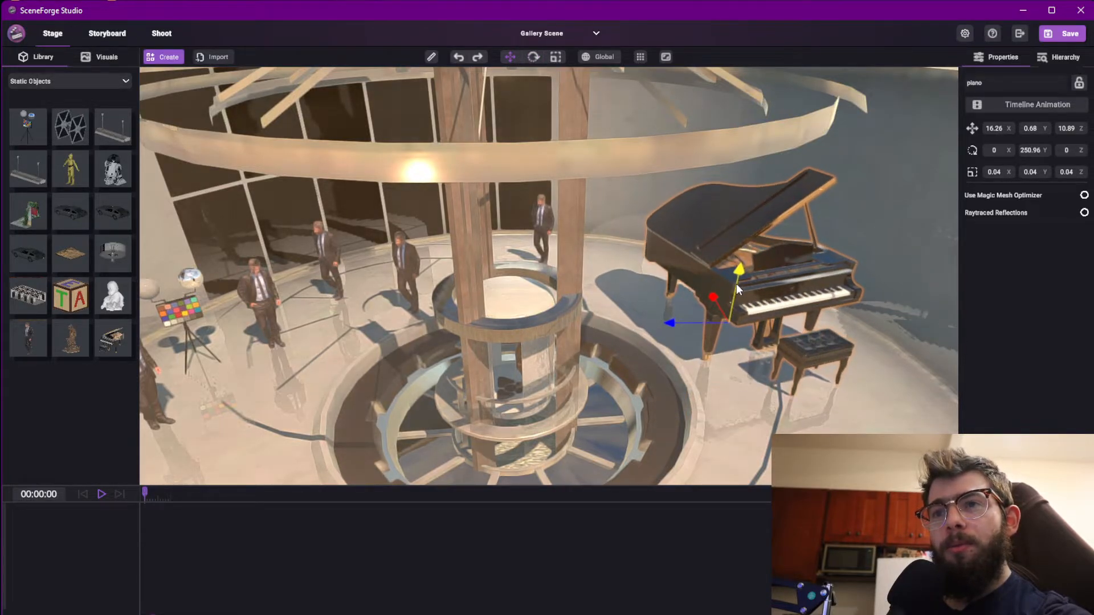
scroll(755, 329, "up", 4)
scroll(755, 327, "up", 3)
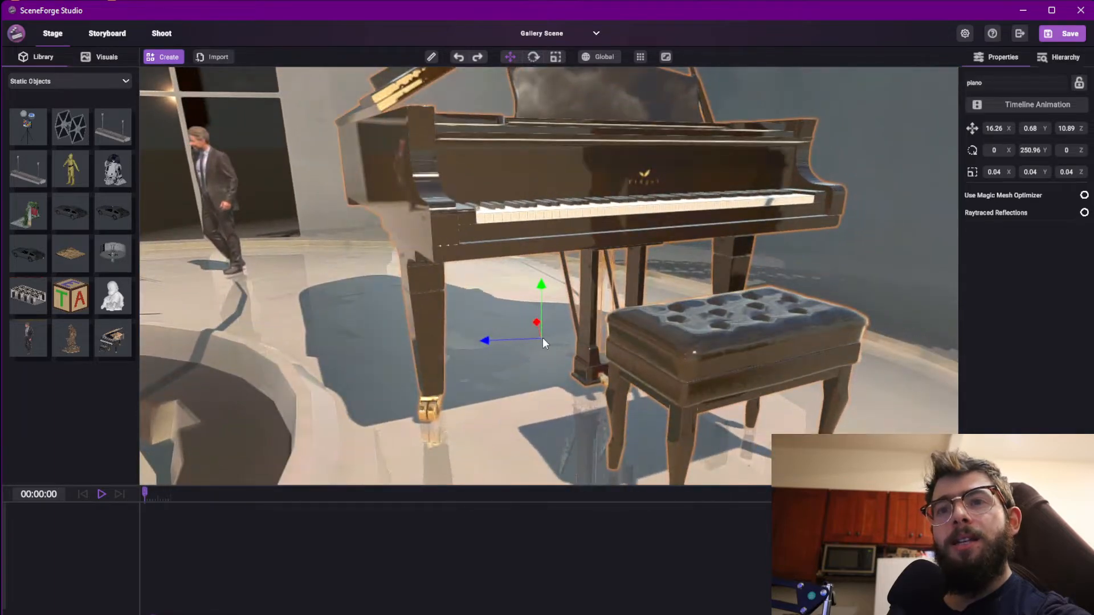
left_click_drag(543, 338, 433, 296)
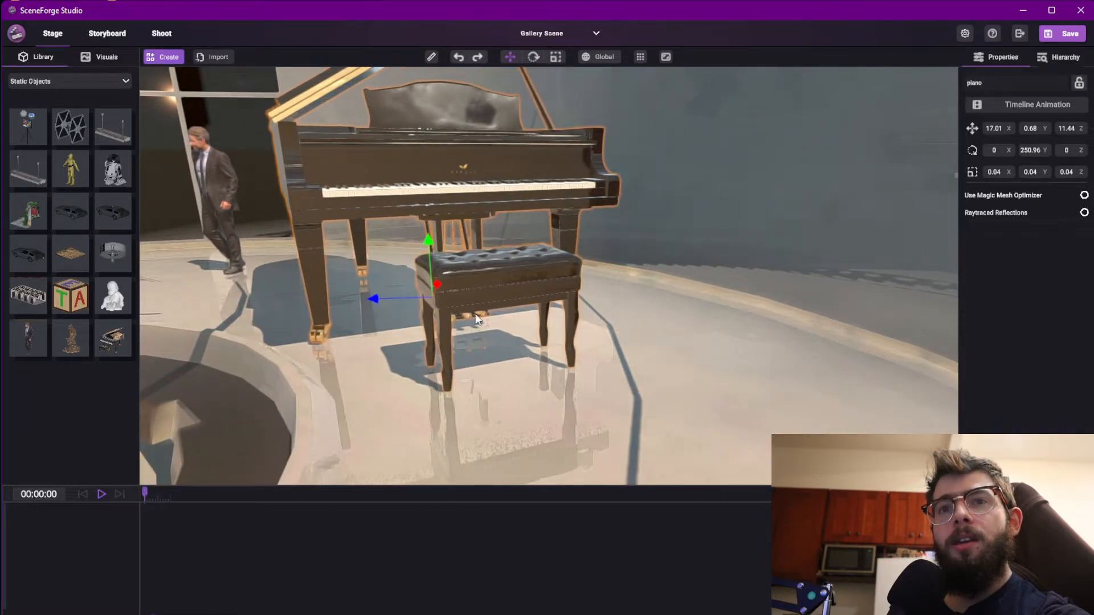
Move the man standing behind the piano next to its stool, at about X 16.15, Z 10.55
right_click_drag(476, 316, 570, 273)
scroll(570, 273, "down", 5)
left_click(419, 285)
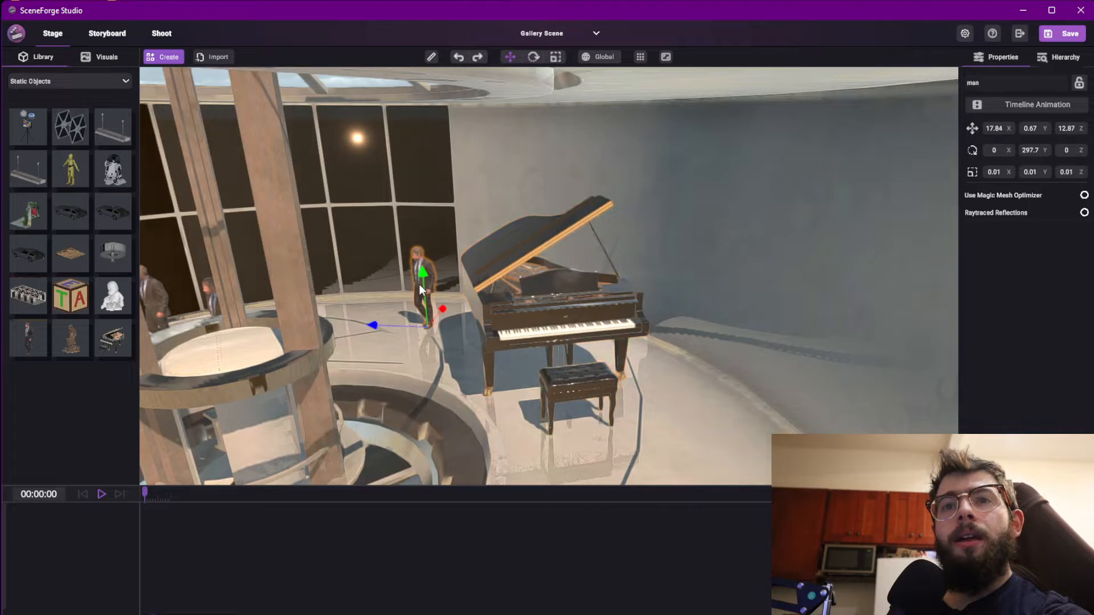
left_click_drag(425, 329, 638, 411)
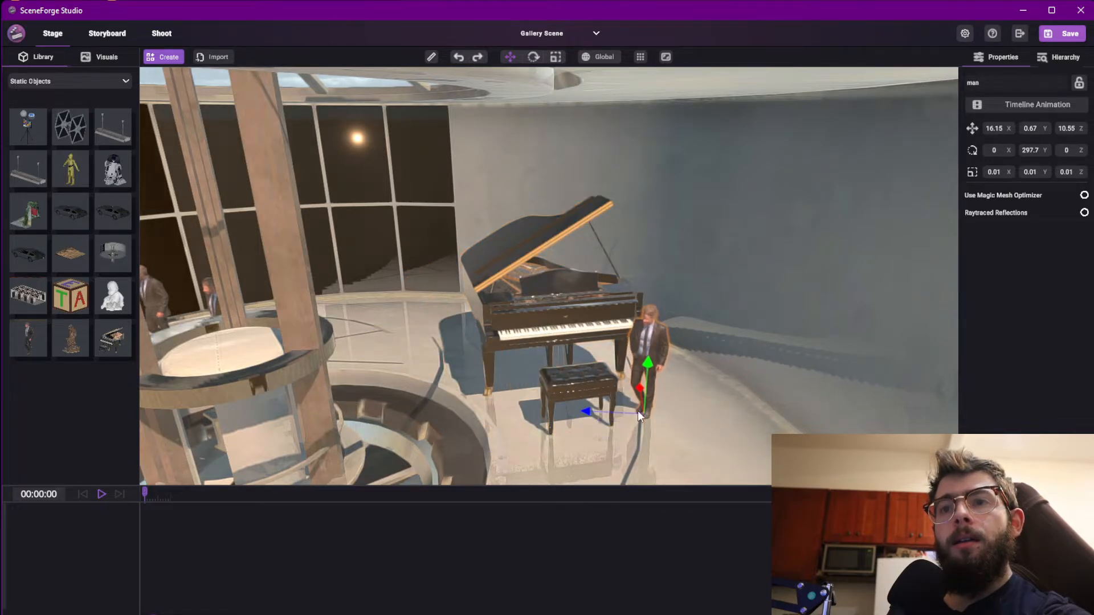
Scale the piano down slightly to suit the man's size
left_click(575, 394)
key("r")
left_click_drag(498, 359, 505, 361)
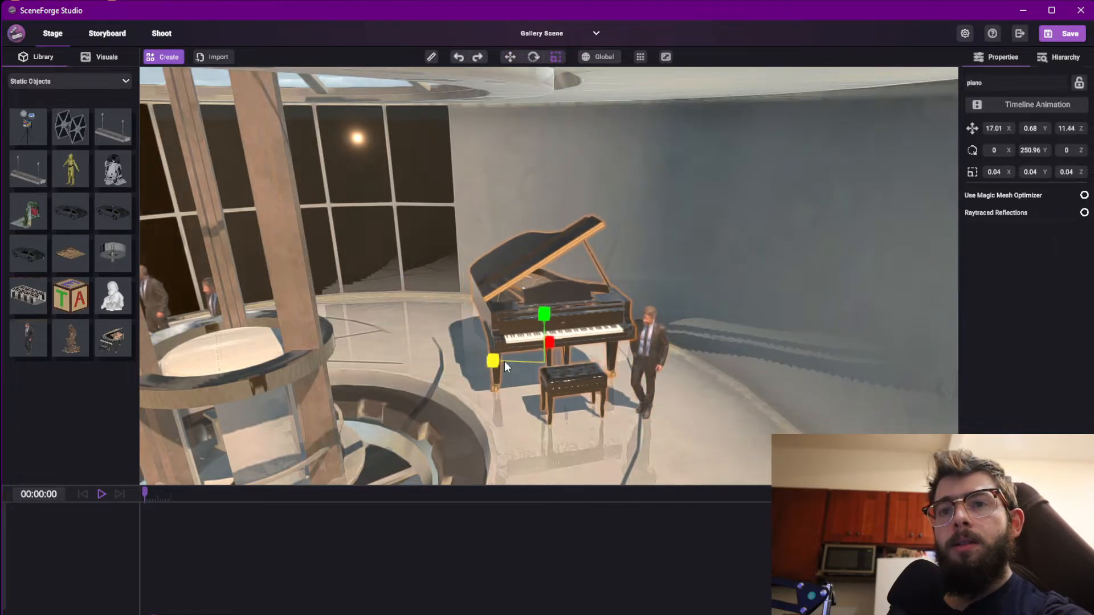
key("w")
Move the man by the piano to about X 16.35, Z 10.6 and rotate him to about 322.9 degrees around Y
left_click(656, 370)
left_click_drag(646, 410, 637, 436)
key("e")
right_click_drag(637, 436, 467, 319)
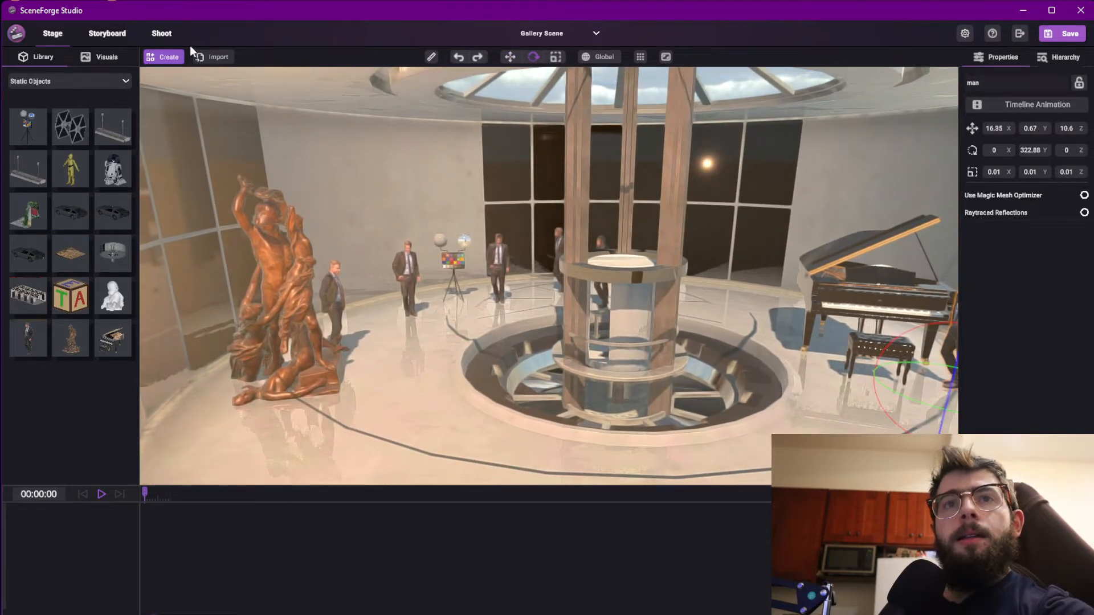
Import the painting model from 3DModels/mona_lisa_painting, keeping the default import settings
left_click(165, 57)
left_click(211, 57)
left_click(213, 98)
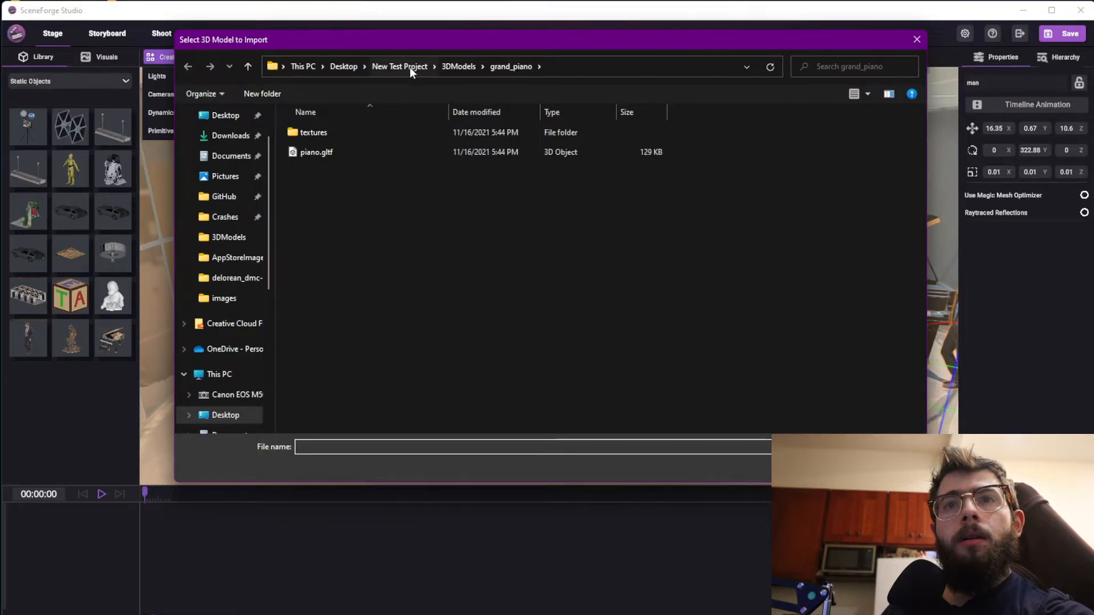
left_click(446, 67)
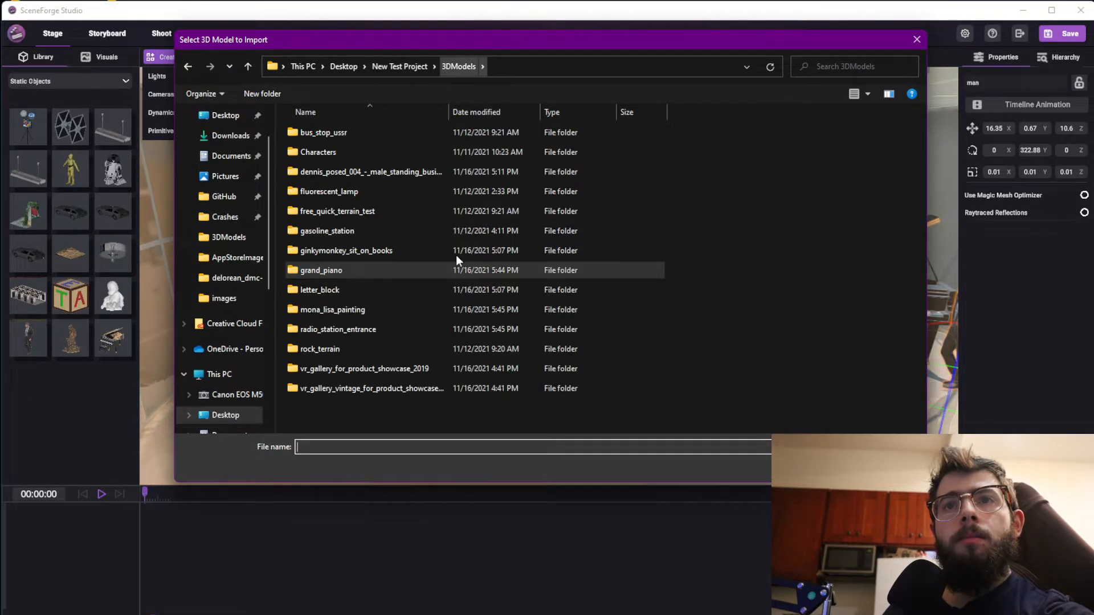
double_click(374, 309)
double_click(317, 153)
left_click(581, 372)
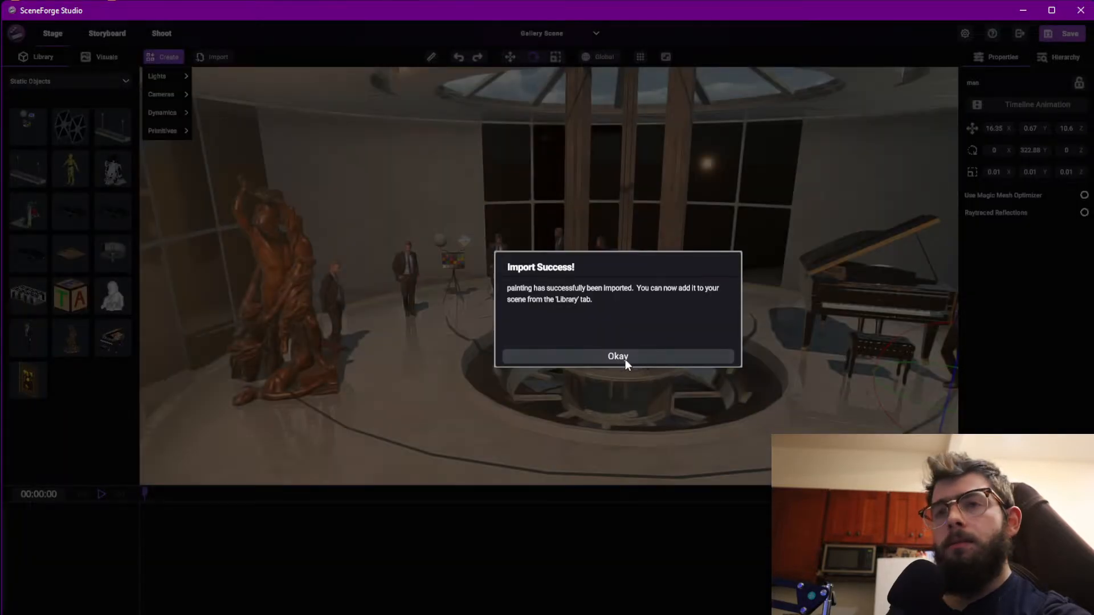
left_click(618, 356)
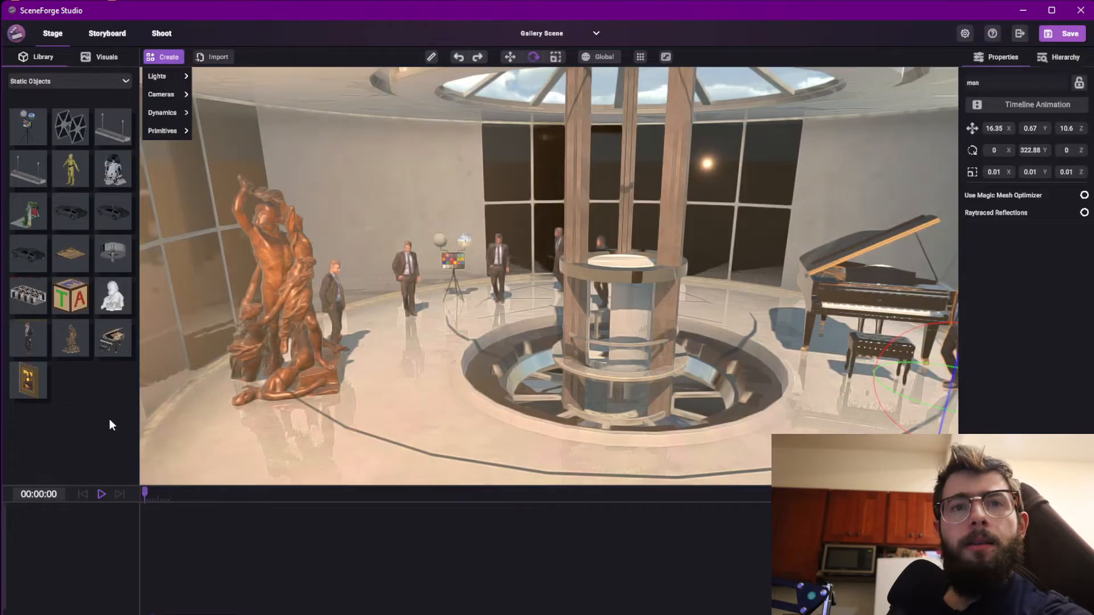
Place the painting near the gallery wall beyond the statue, at about X 15.3, Y 1.48, Z 16.72, rotated 200 degrees around Y
mouse_move(35, 386)
left_mouse_down()
mouse_move(397, 303)
mouse_move(425, 262)
mouse_move(386, 279)
mouse_move(360, 224)
mouse_move(371, 214)
mouse_move(356, 226)
mouse_move(386, 301)
mouse_move(359, 346)
mouse_move(390, 338)
mouse_move(379, 341)
mouse_move(385, 360)
mouse_move(613, 312)
mouse_move(250, 259)
mouse_move(262, 341)
mouse_move(320, 362)
mouse_move(439, 354)
mouse_move(373, 381)
mouse_move(387, 401)
mouse_move(387, 356)
mouse_move(385, 384)
mouse_move(400, 352)
mouse_move(631, 314)
mouse_move(489, 309)
mouse_move(432, 234)
mouse_move(456, 357)
mouse_move(456, 337)
mouse_move(310, 378)
mouse_move(364, 347)
mouse_move(515, 334)
mouse_move(597, 271)
mouse_move(614, 218)
mouse_move(648, 207)
mouse_move(677, 224)
mouse_move(679, 245)
mouse_move(553, 146)
mouse_move(511, 160)
mouse_move(625, 143)
mouse_move(522, 221)
mouse_move(549, 369)
mouse_move(539, 278)
mouse_move(598, 152)
mouse_move(700, 153)
mouse_move(754, 173)
mouse_move(744, 146)
mouse_move(650, 140)
mouse_move(644, 155)
mouse_move(705, 155)
mouse_move(583, 179)
mouse_move(699, 263)
mouse_move(487, 182)
mouse_move(481, 202)
left_mouse_up()
key("s")
key("a")
key("w")
key("w")
key("w")
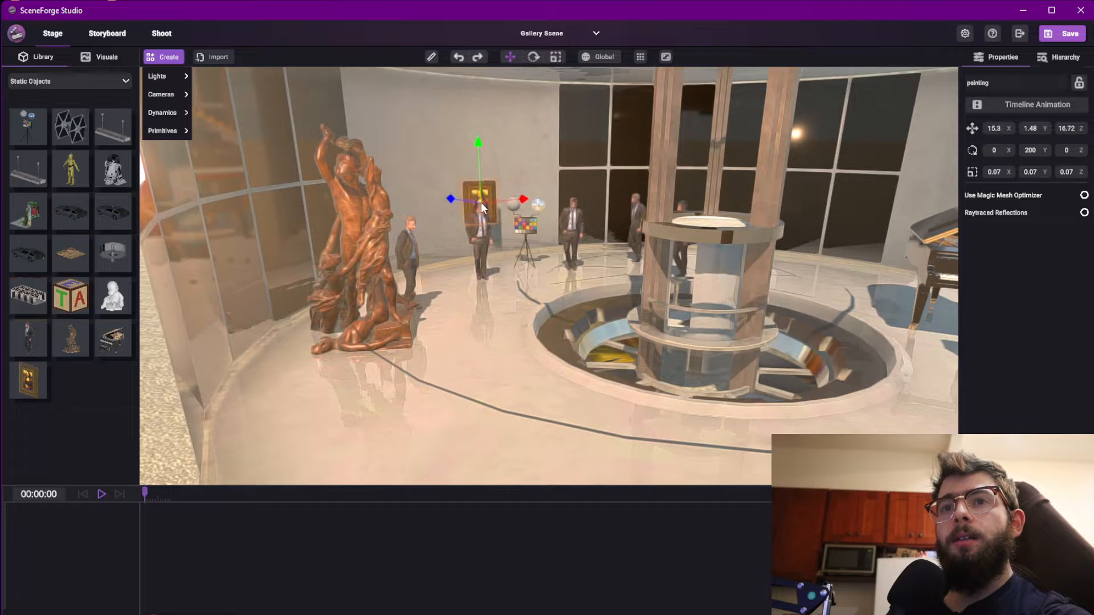
Rotate the painting to 177 degrees around Y and scale it uniformly to about 0.13
key("f")
scroll(608, 199, "down", 5)
key("e")
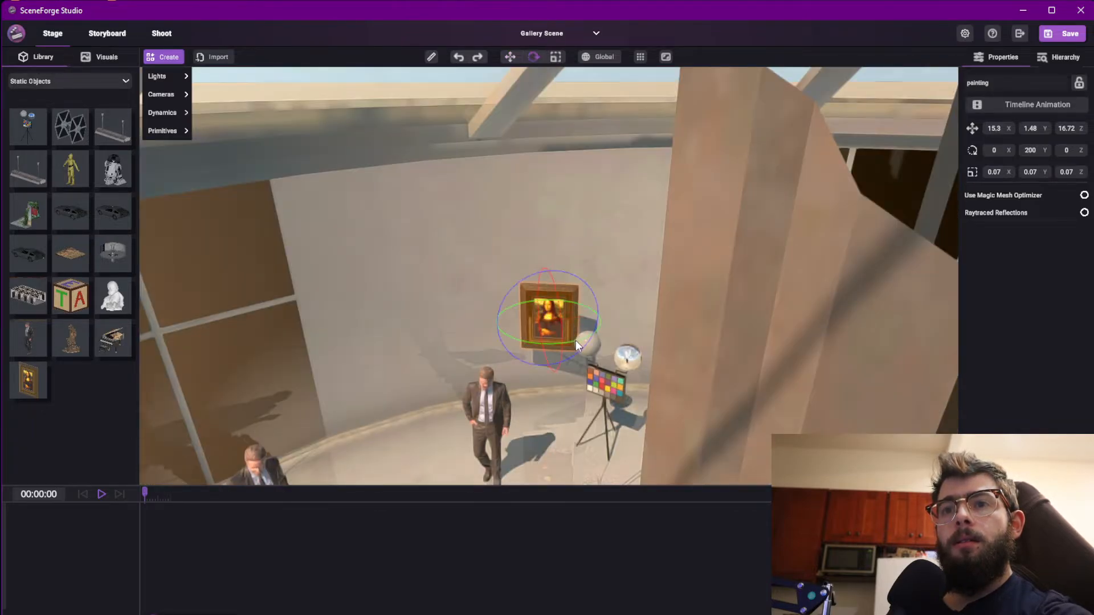
left_click_drag(576, 341, 590, 332)
mouse_move(590, 331)
middle_mouse_down()
mouse_move(506, 223)
mouse_move(437, 409)
mouse_move(381, 471)
mouse_move(392, 397)
middle_mouse_up()
key("r")
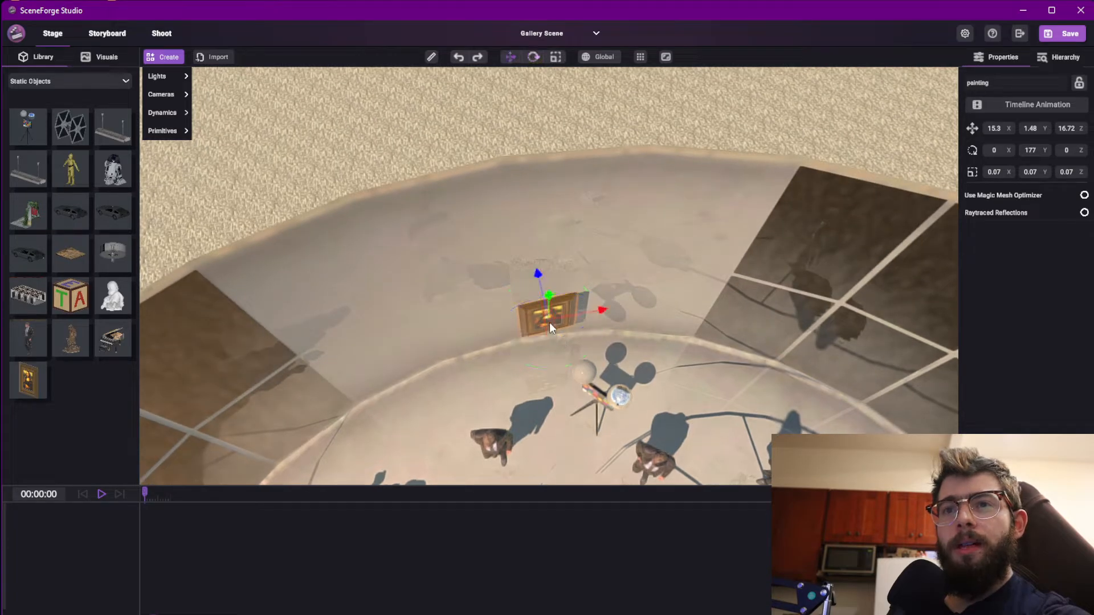
left_click_drag(595, 312, 637, 299)
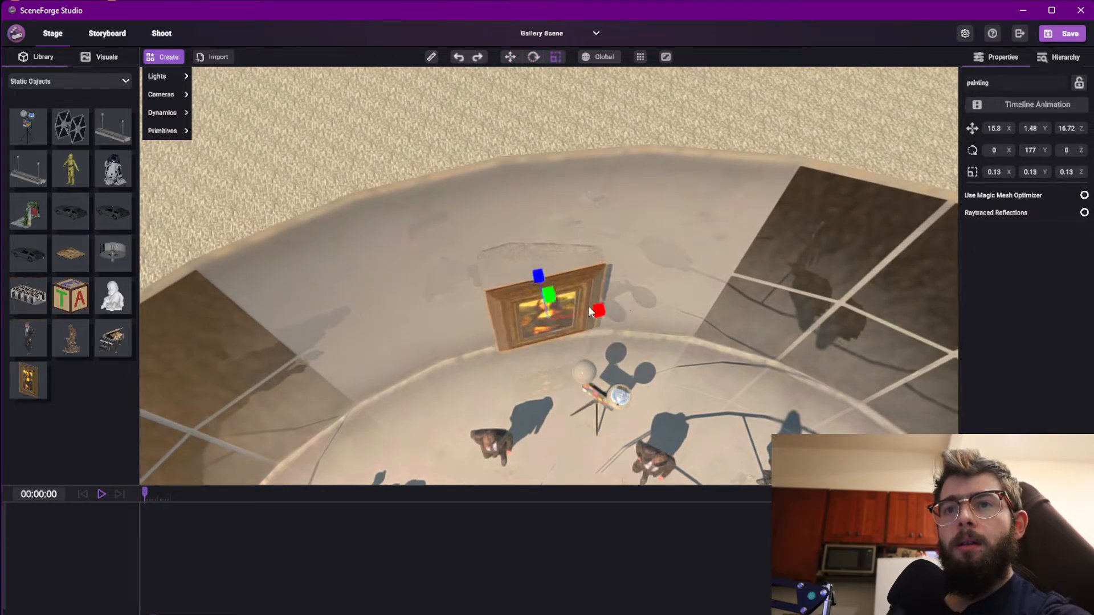
Fit the painting against the curved wall by moving it to about Z 16.84 and rotating it to about 182.7 degrees around Y
middle_click_drag(591, 310, 556, 312)
key("w")
left_click_drag(506, 298, 490, 292)
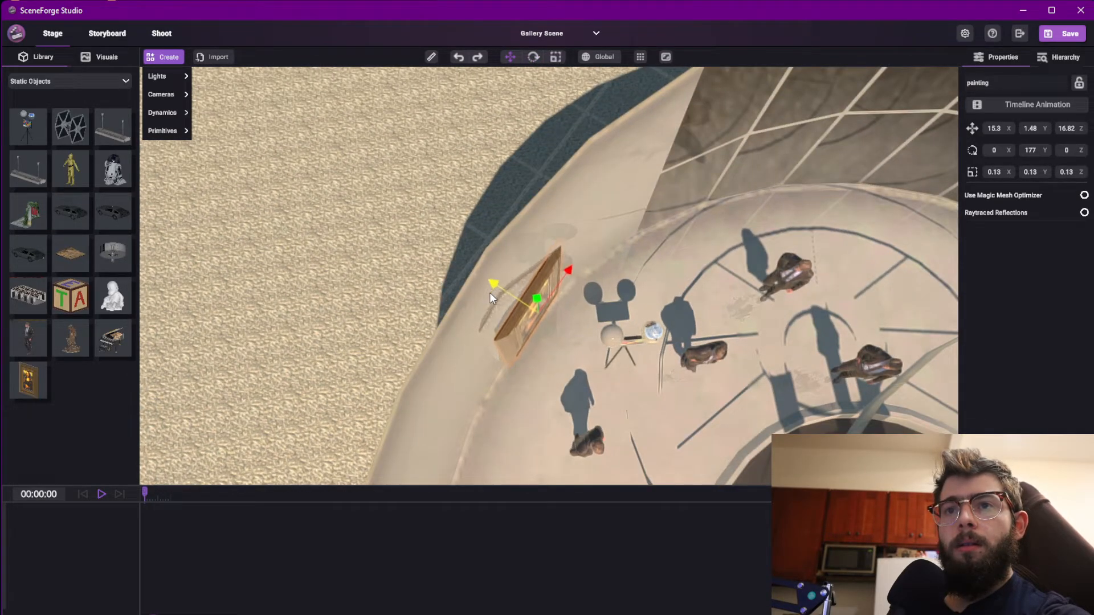
key("e")
left_click_drag(559, 360, 556, 364)
key("w")
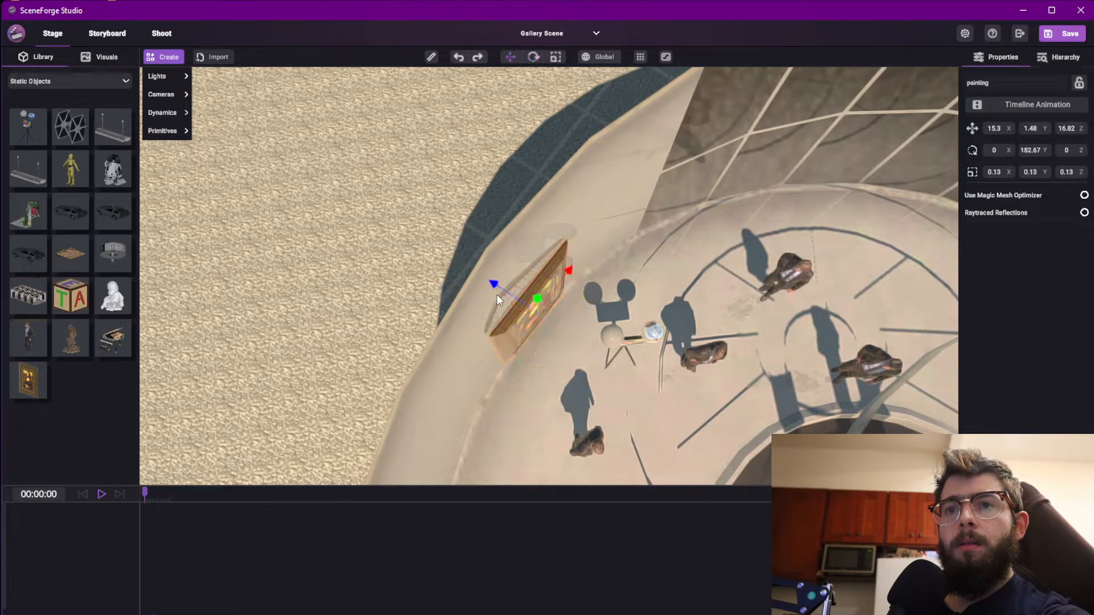
left_click_drag(497, 295, 495, 289)
Enable raytraced reflections for the painting and raise it on the wall to about Y 1.98
mouse_move(737, 278)
middle_mouse_down()
mouse_move(540, 316)
mouse_move(489, 91)
mouse_move(547, 68)
middle_mouse_up()
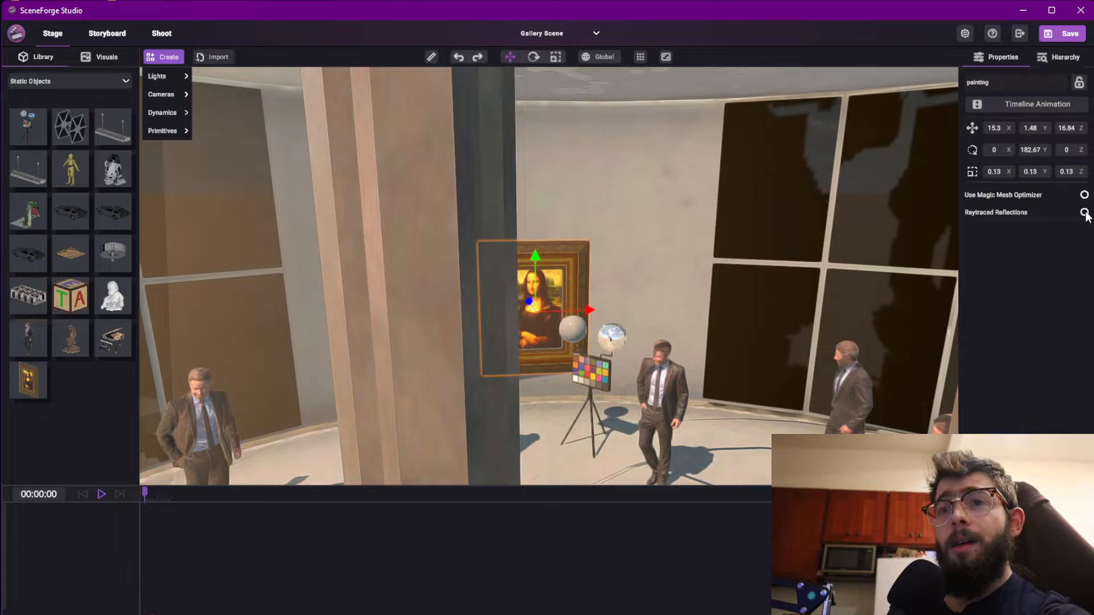
scroll(765, 283, "up", 3)
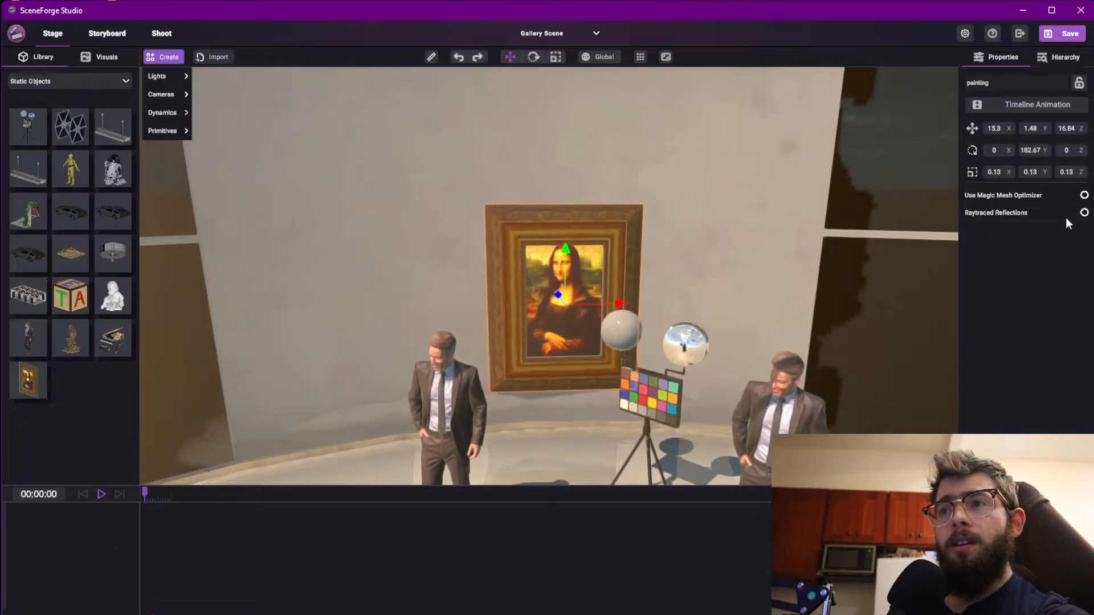
left_click(1083, 213)
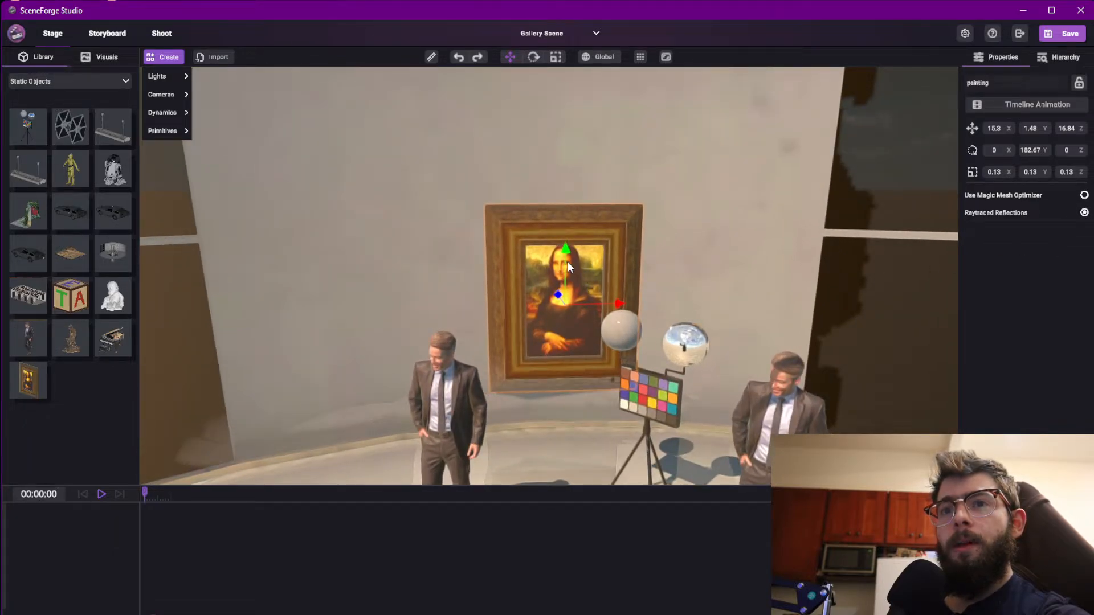
left_click_drag(566, 261, 586, 172)
In the post processing visuals, set the ambient occlusion intensity to 2.0 and the ambient occlusion radius to about 1.6
scroll(593, 183, "down", 5)
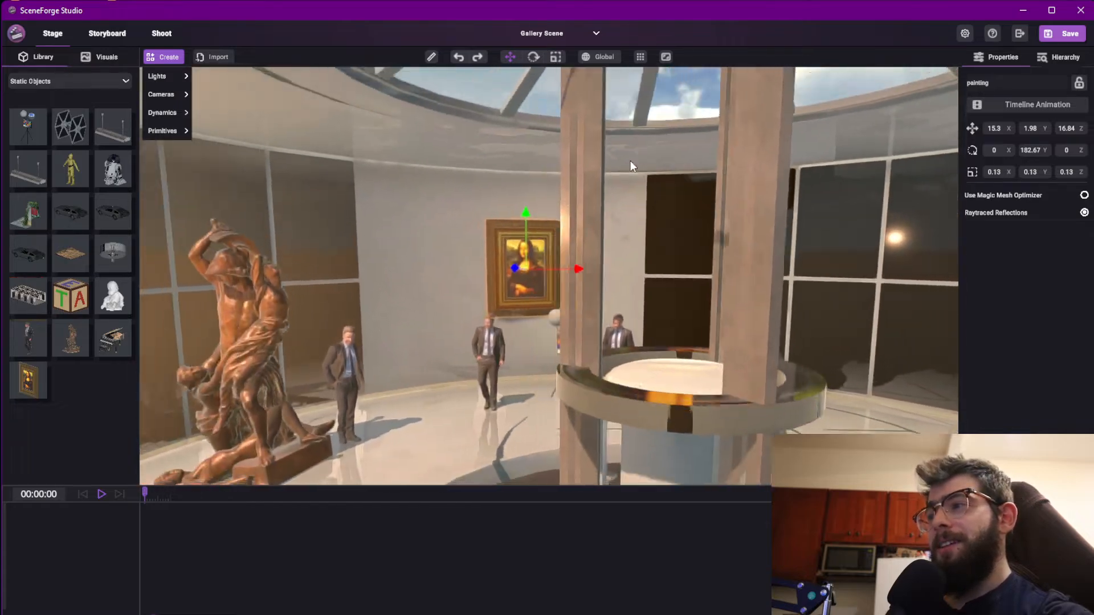
scroll(630, 161, "down", 3)
left_click(94, 57)
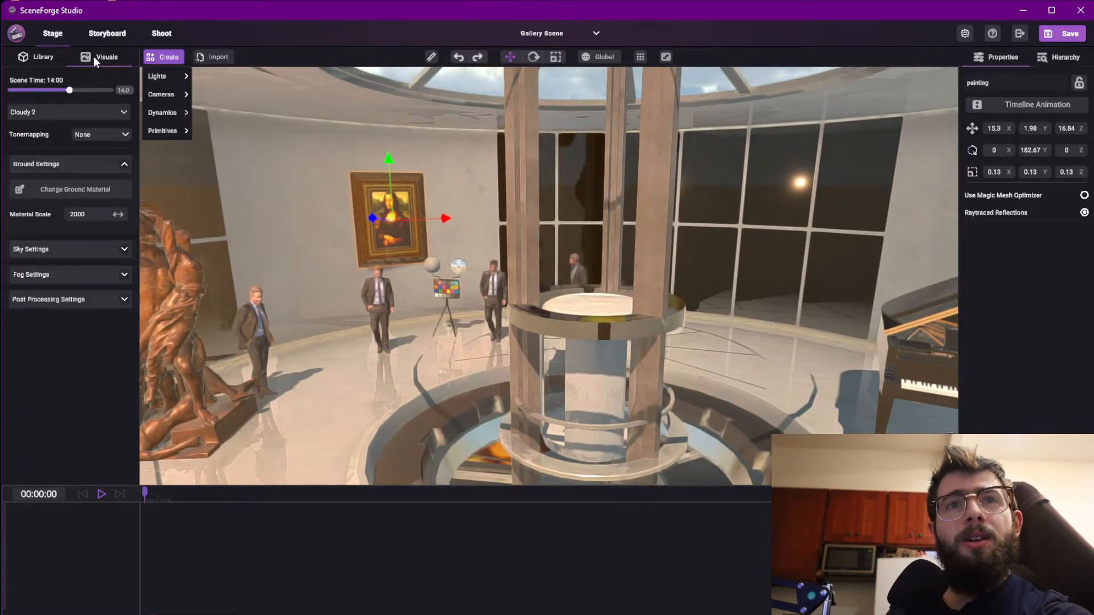
left_click(128, 302)
middle_click_drag(487, 323, 455, 339)
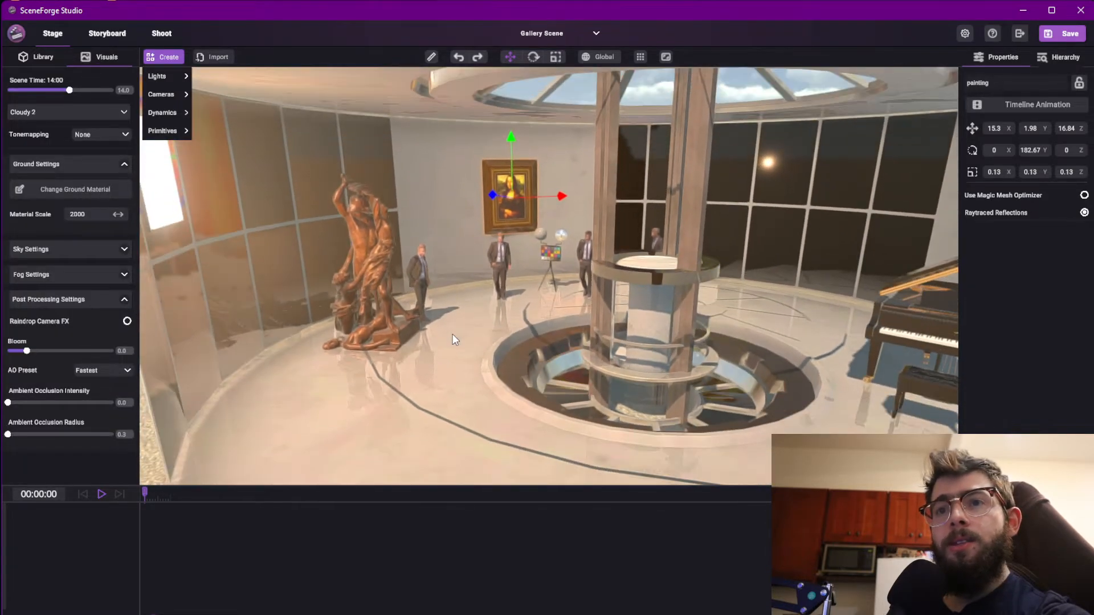
mouse_move(7, 403)
left_mouse_down()
mouse_move(70, 385)
mouse_move(59, 385)
left_mouse_up()
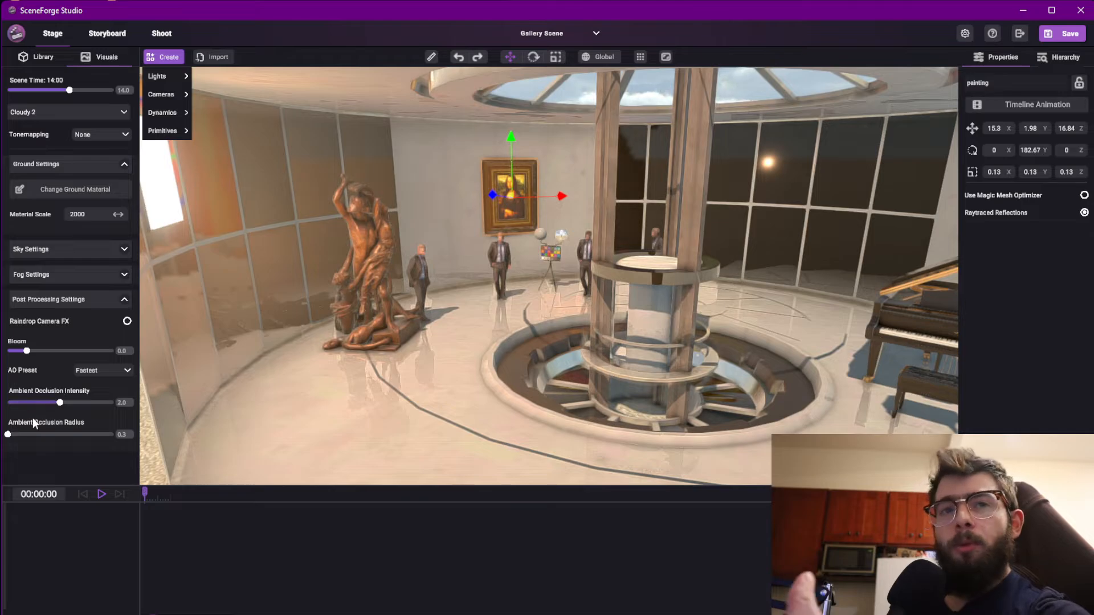
mouse_move(9, 431)
left_mouse_down()
mouse_move(29, 440)
mouse_move(17, 449)
mouse_move(30, 440)
left_mouse_up()
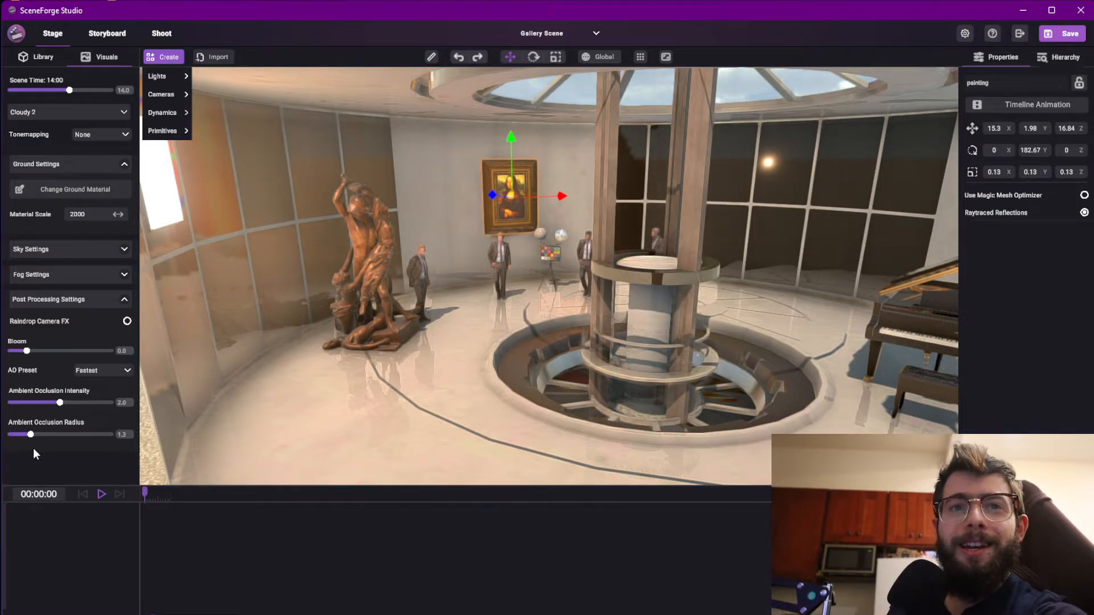
mouse_move(33, 448)
left_mouse_down()
mouse_move(7, 443)
mouse_move(36, 445)
left_mouse_up()
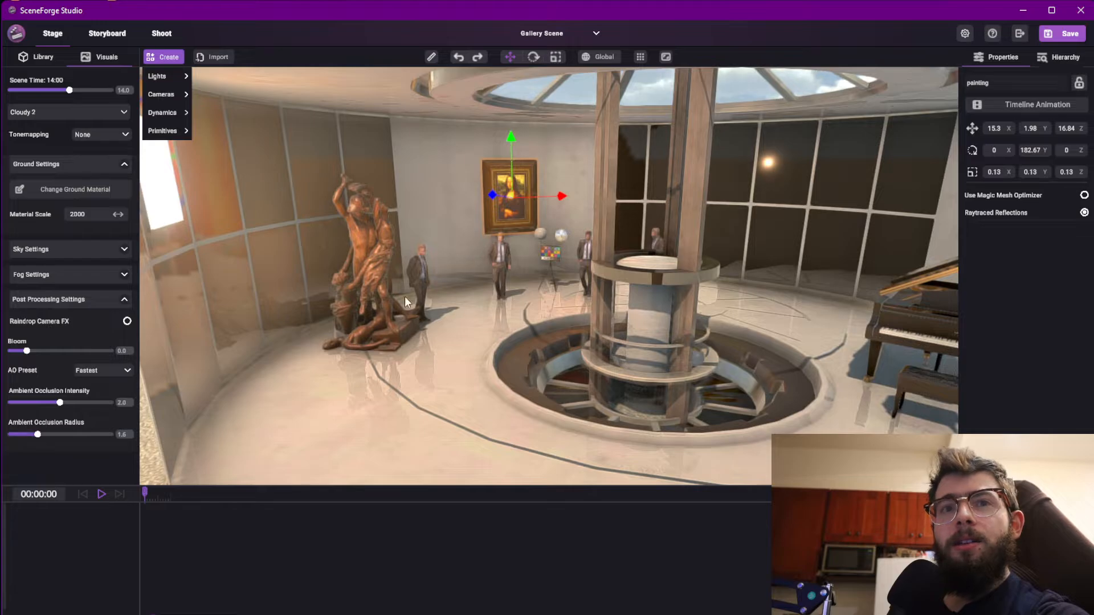
Try raytraced reflections on the piano
mouse_move(404, 296)
right_mouse_down()
mouse_move(511, 206)
mouse_move(473, 239)
mouse_move(415, 250)
mouse_move(415, 293)
mouse_move(566, 328)
right_mouse_up()
left_click(163, 57)
left_click(736, 291)
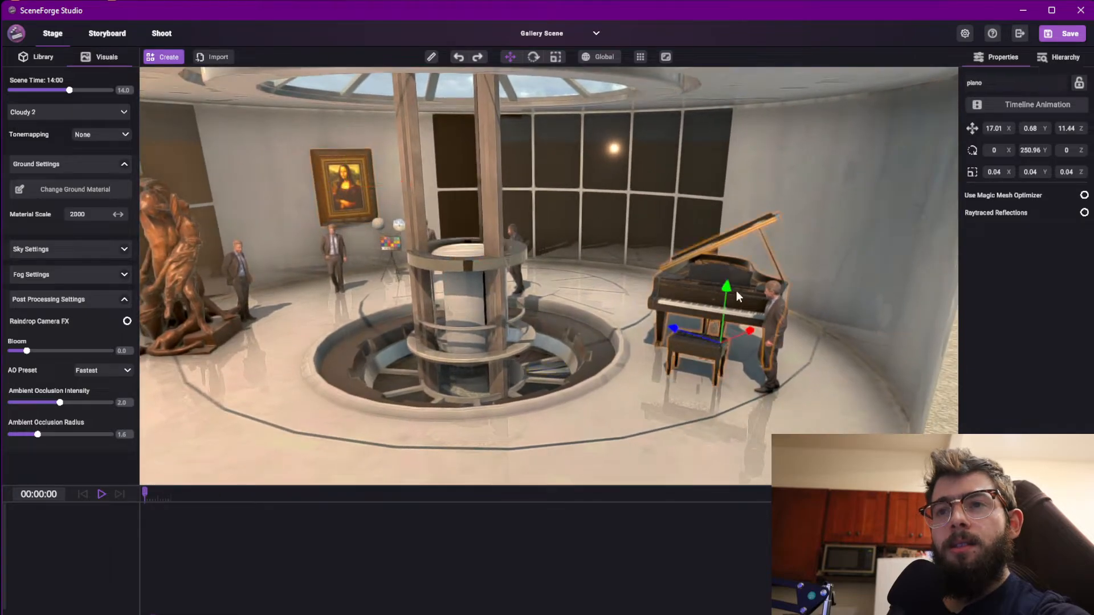
left_click(1085, 213)
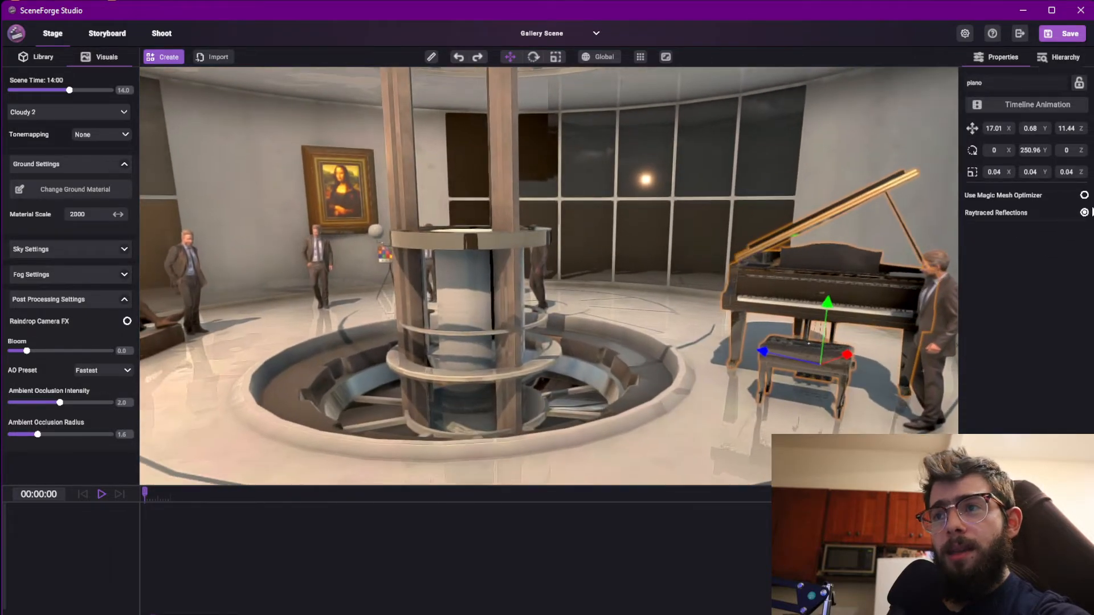
left_click(1084, 213)
Try the scene time at 7:00 and settle on 0:00 for night lighting
right_click_drag(430, 342, 364, 333)
left_click_drag(67, 90, 35, 112)
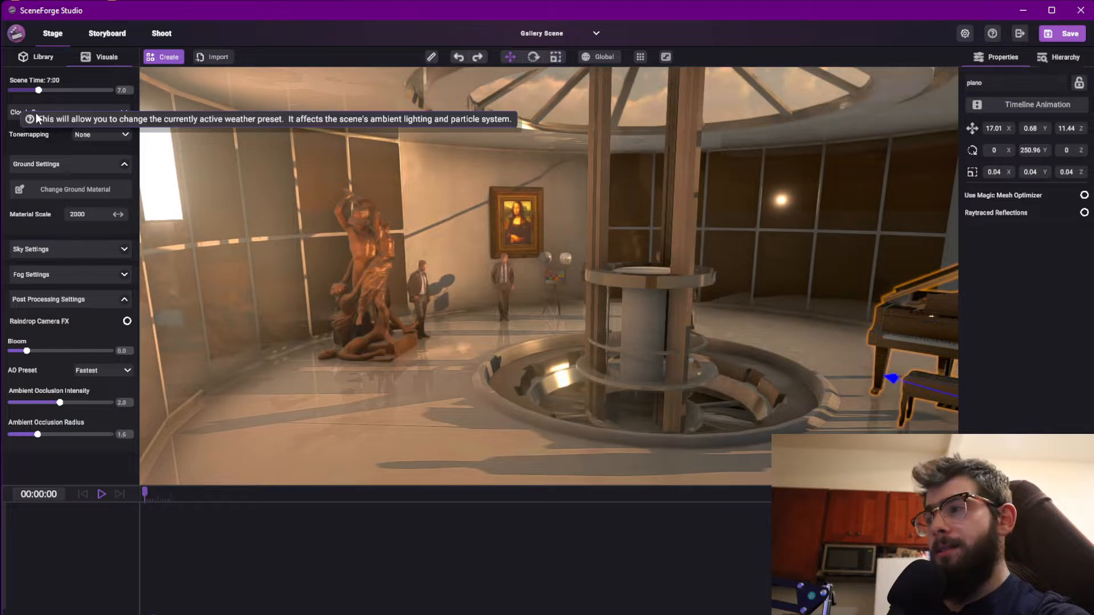
key("s")
right_click_drag(741, 371, 758, 341)
key("w")
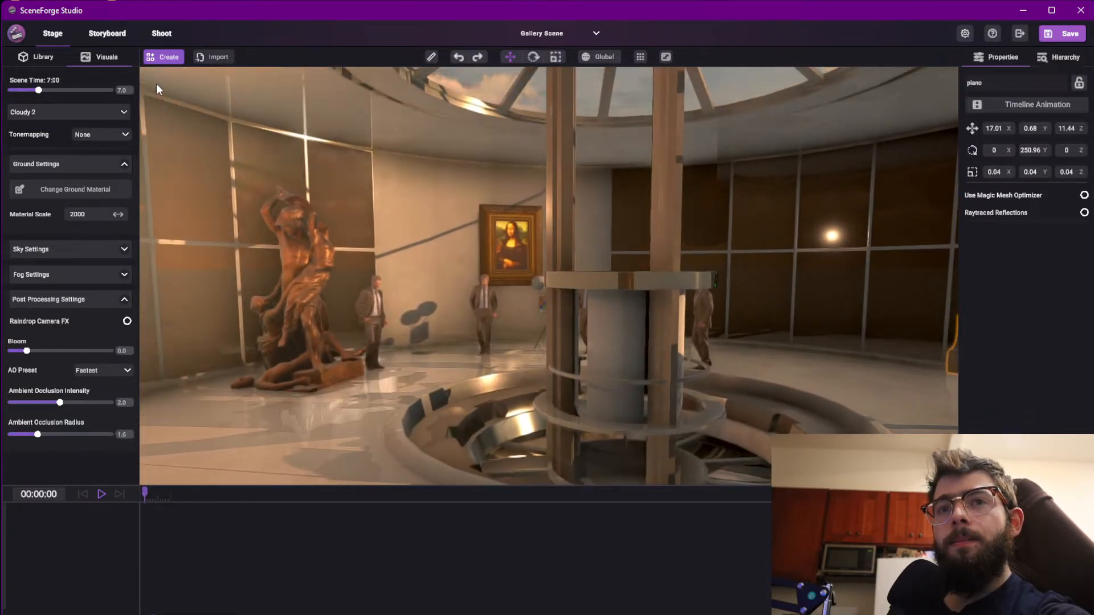
left_click_drag(38, 90, 6, 91)
Scale the wall's panel light to about 1.09, 1.43 and 1.39 on X, Y and Z, and switch the transform space to Local
right_click_drag(635, 264, 384, 220)
left_click(376, 147)
right_click_drag(595, 153, 469, 119)
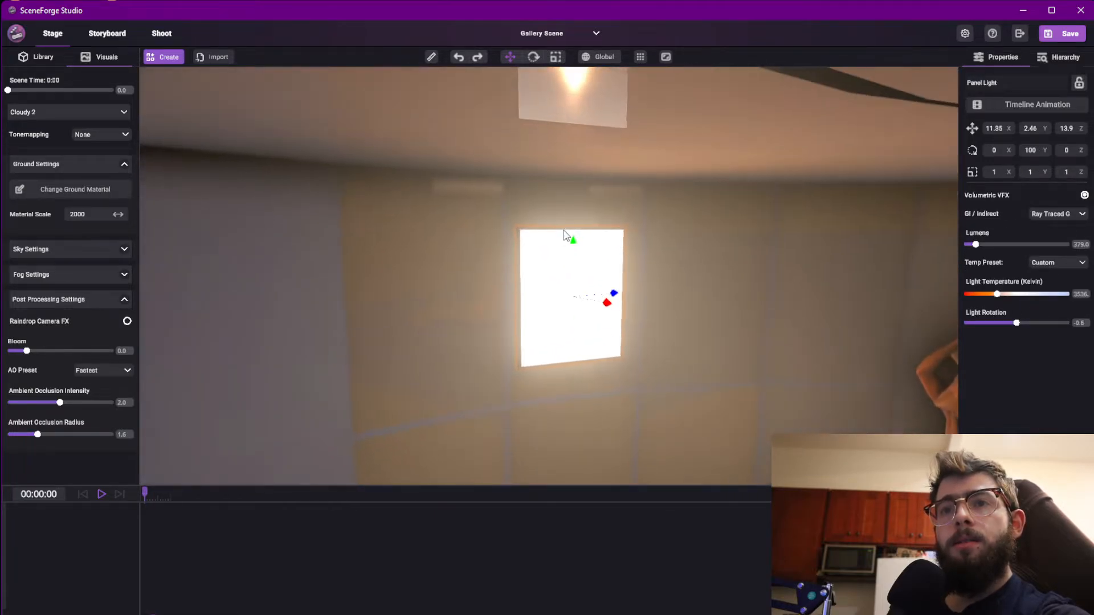
key("r")
left_click_drag(574, 245, 579, 220)
left_click_drag(712, 229, 614, 237, "alt")
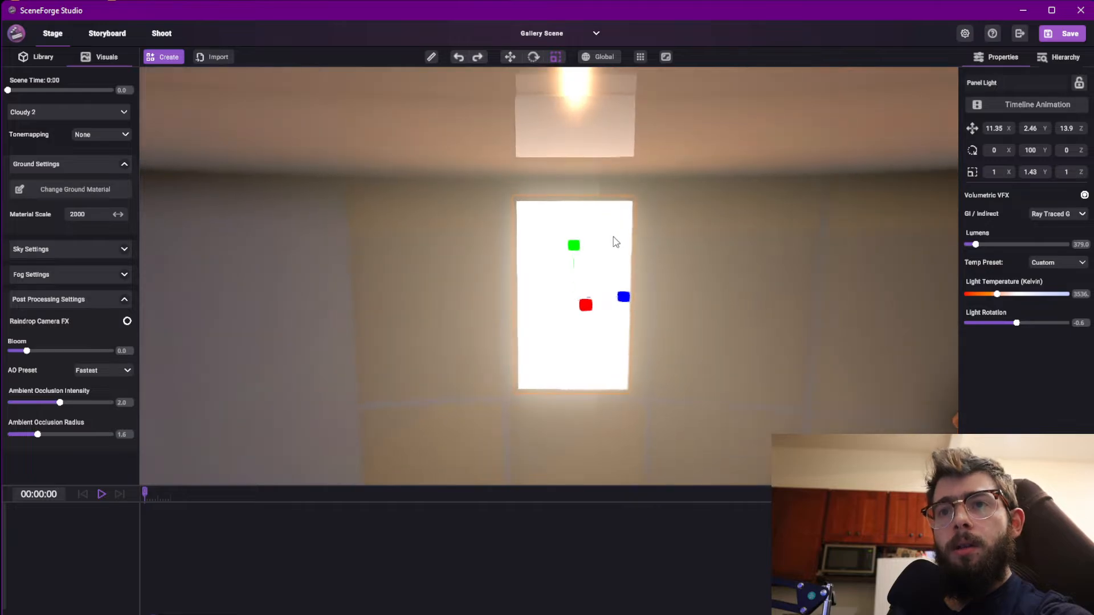
left_click_drag(624, 296, 632, 296)
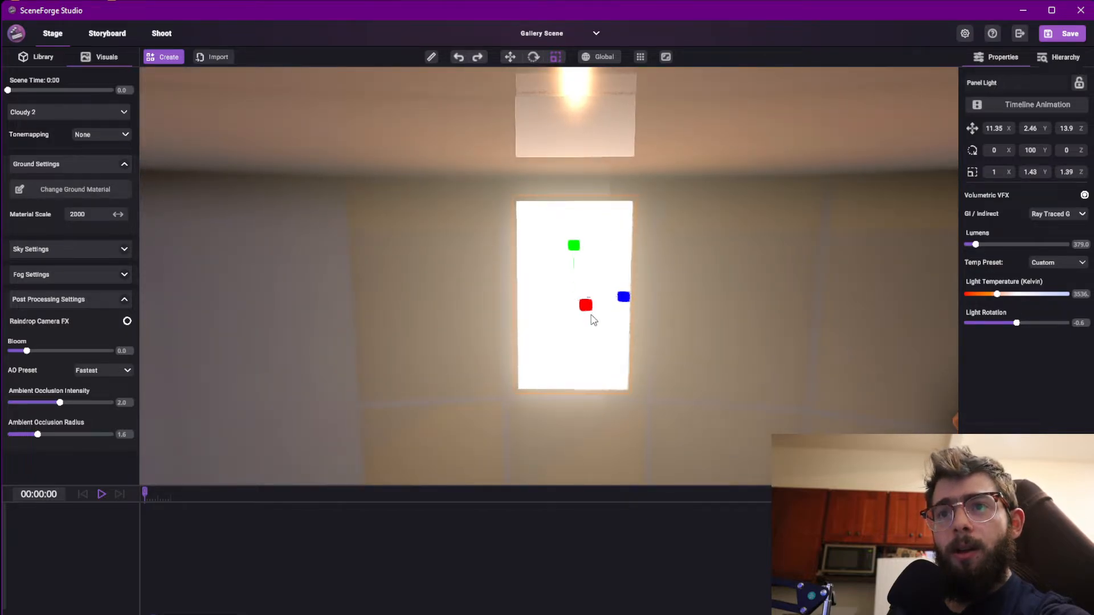
left_click(597, 56)
left_click_drag(520, 297, 525, 294)
scroll(793, 240, "down", 3)
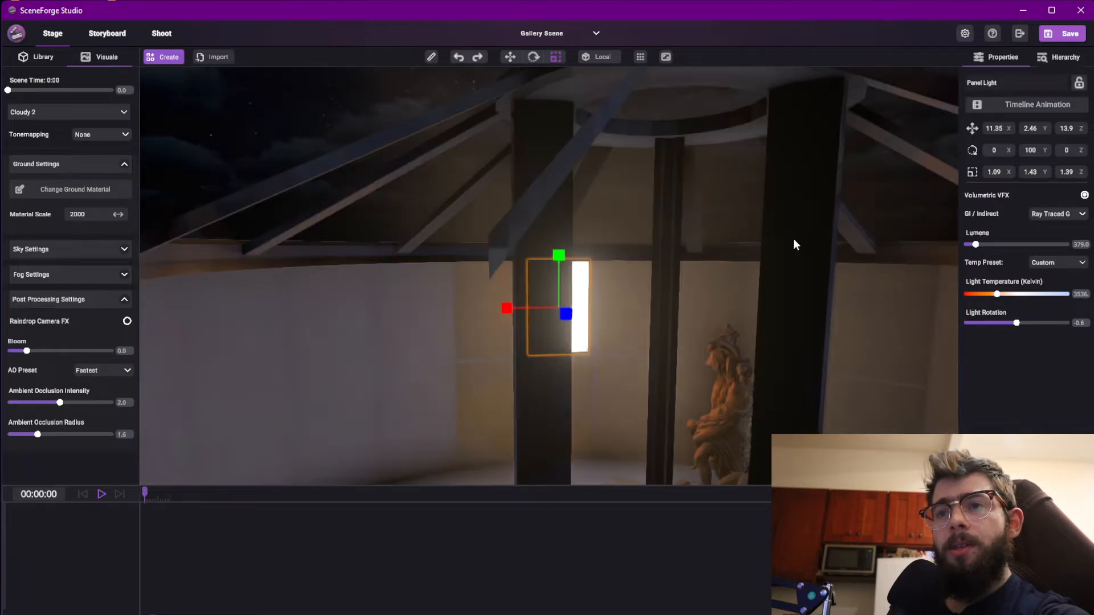
Duplicate the panel light and place the copy low beside the statue at about X 12, Y 1.31, Z 15.37, rotated 123.86 degrees around Y
scroll(861, 258, "up", 5)
left_click_drag(537, 233, 421, 232)
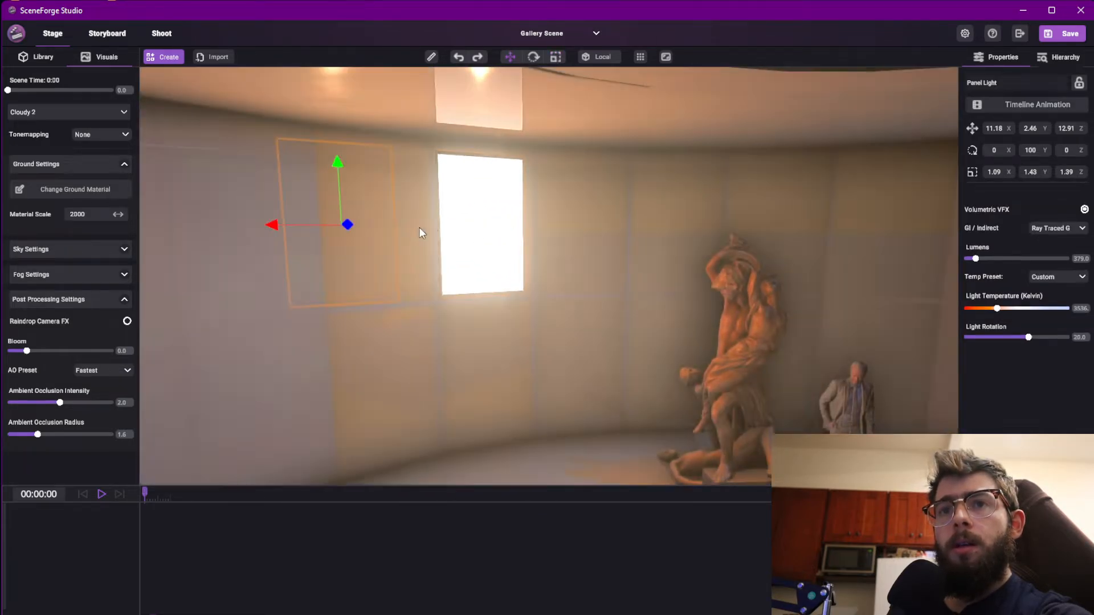
left_click_drag(312, 224, 615, 309)
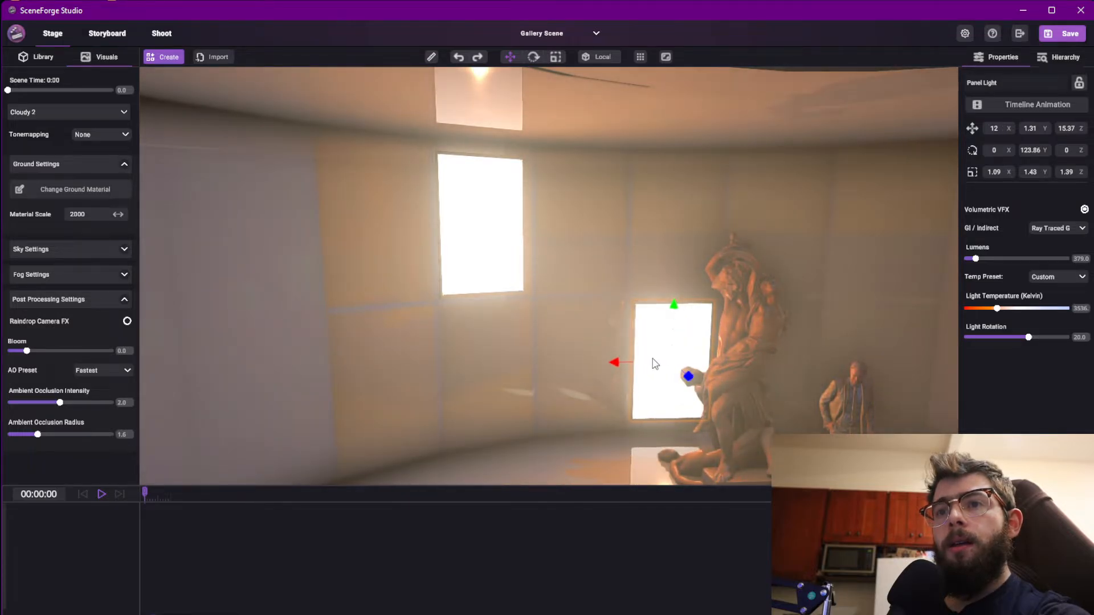
Duplicate the low panel light and place the copy high beyond the statue at about X 13.2, Y 2.48, Z 16.44, rotated 150.94 degrees around Y
left_click_drag(679, 357, 565, 222)
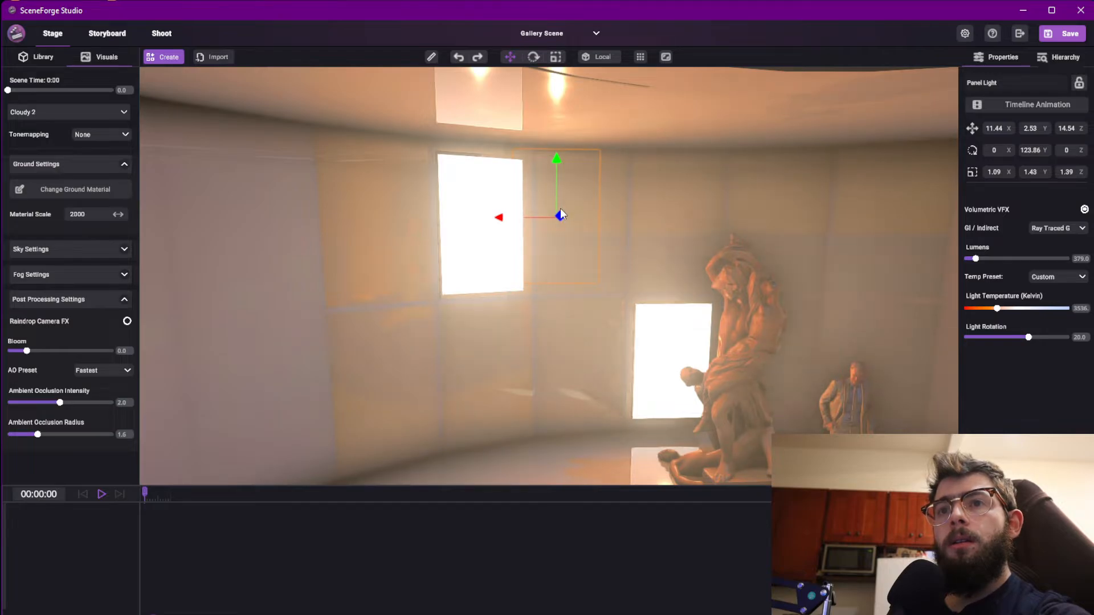
left_click_drag(561, 165, 531, 257)
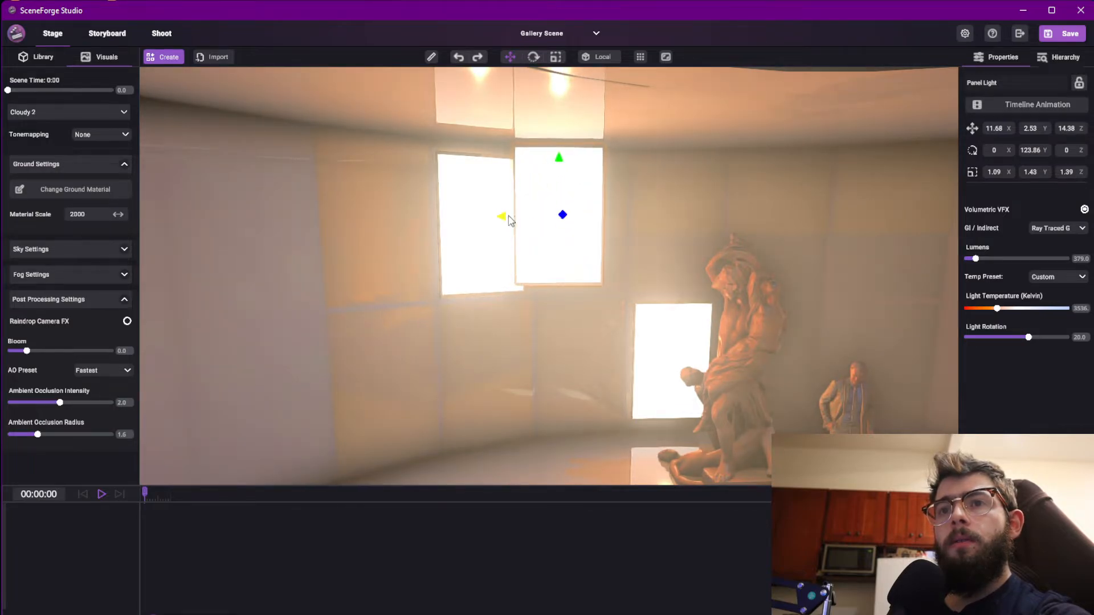
left_click_drag(509, 221, 890, 221)
key("e")
right_click_drag(890, 221, 876, 255)
key("w")
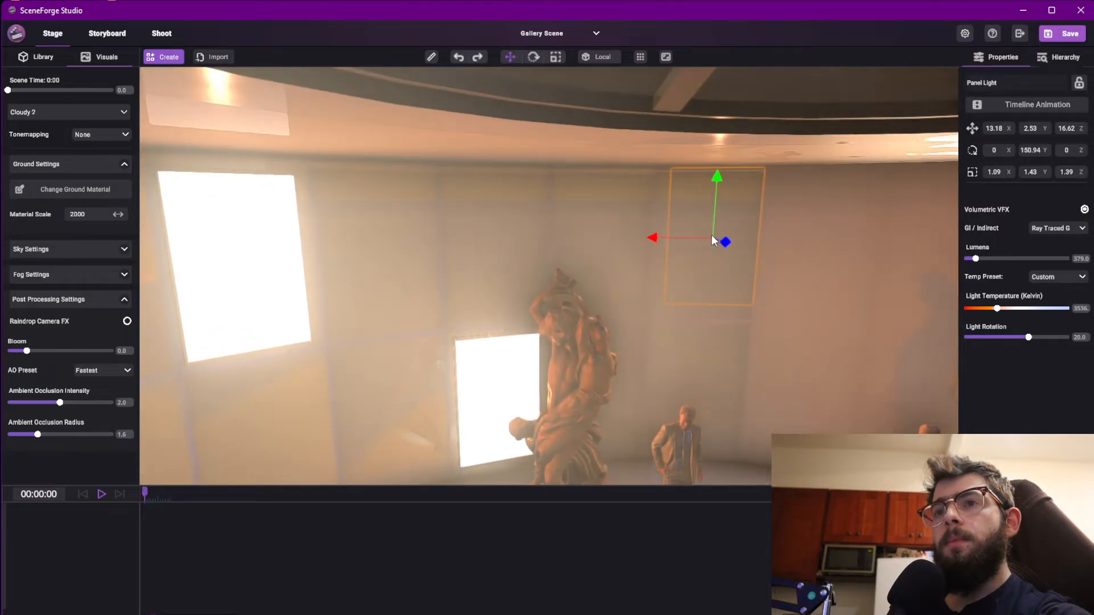
left_click_drag(735, 262, 811, 316)
left_click_drag(674, 239, 659, 239)
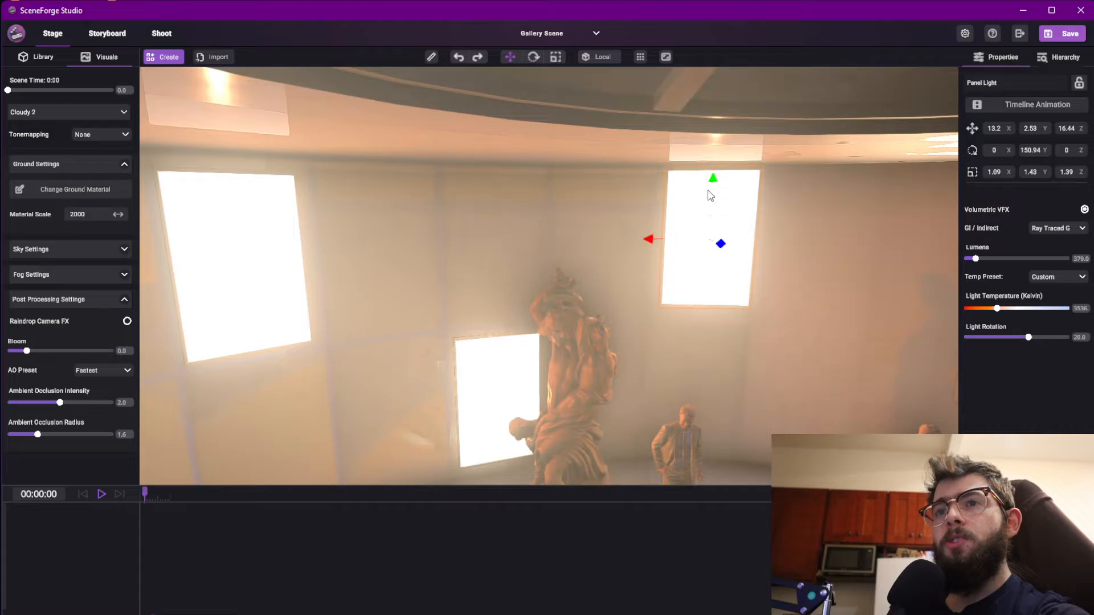
left_click_drag(707, 196, 714, 199)
right_click_drag(716, 202, 537, 242)
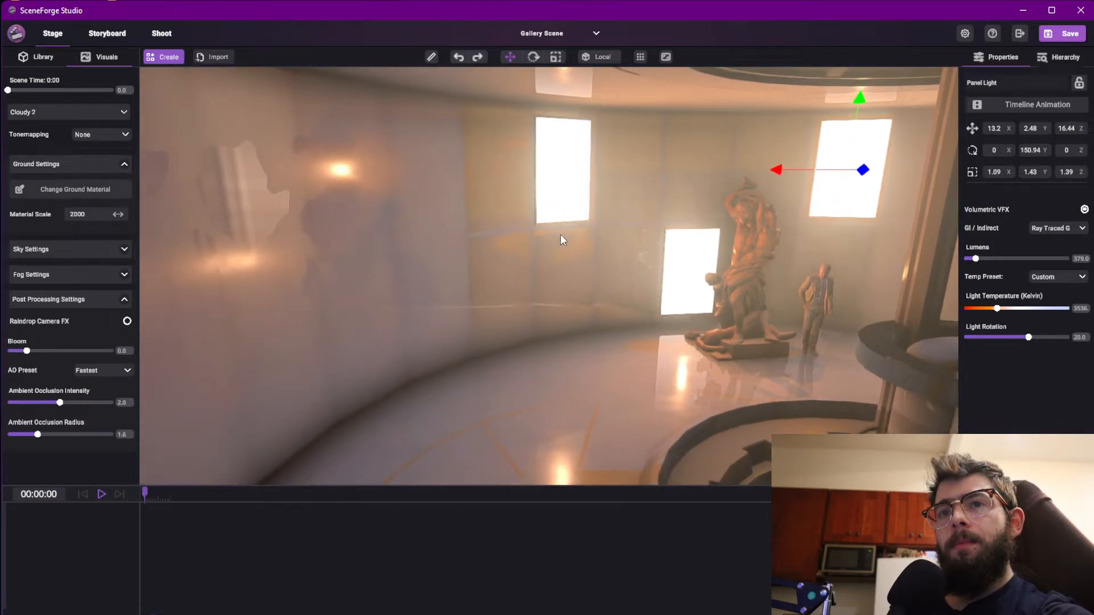
Duplicate the low panel light beside the statue and move the copy across the gallery to about X 17.21, Y 1.31, Z 15.21
right_click_drag(685, 238, 532, 196)
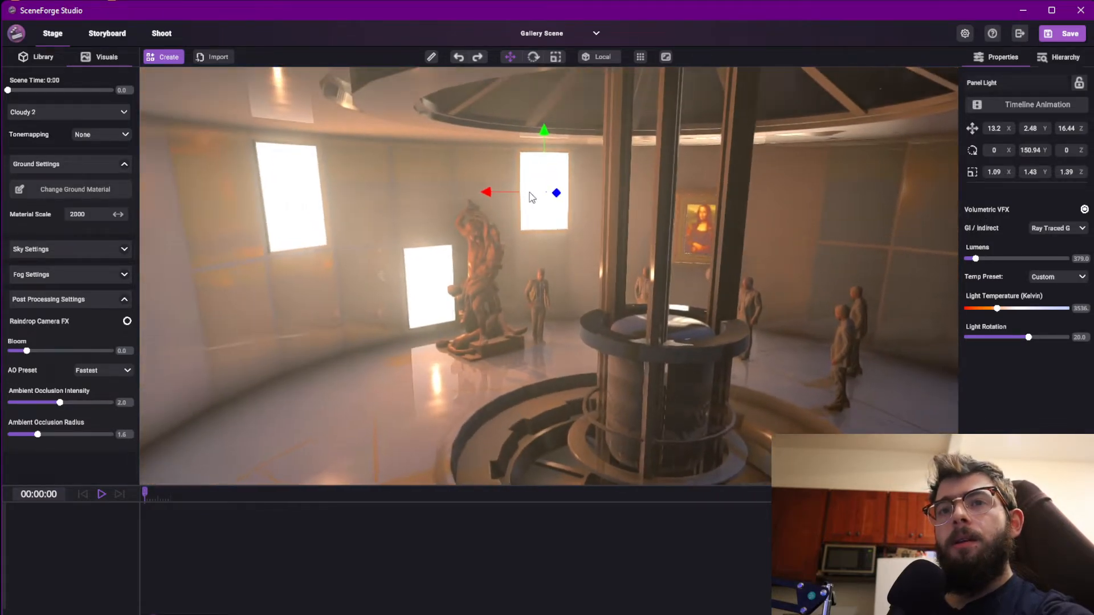
left_click(440, 278)
right_click_drag(495, 235, 569, 214)
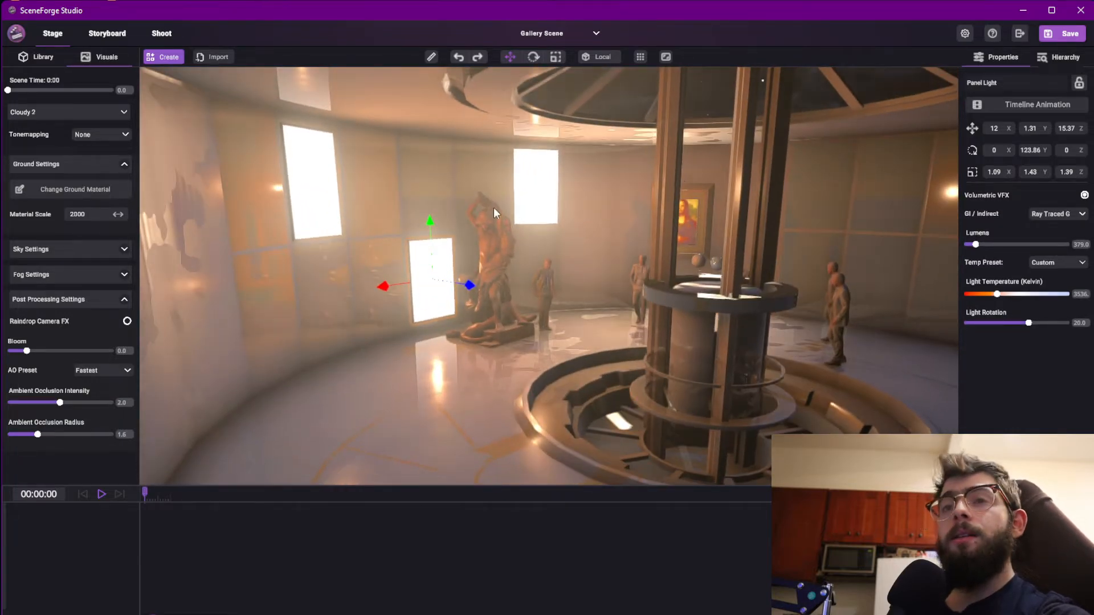
right_click_drag(525, 323, 810, 233)
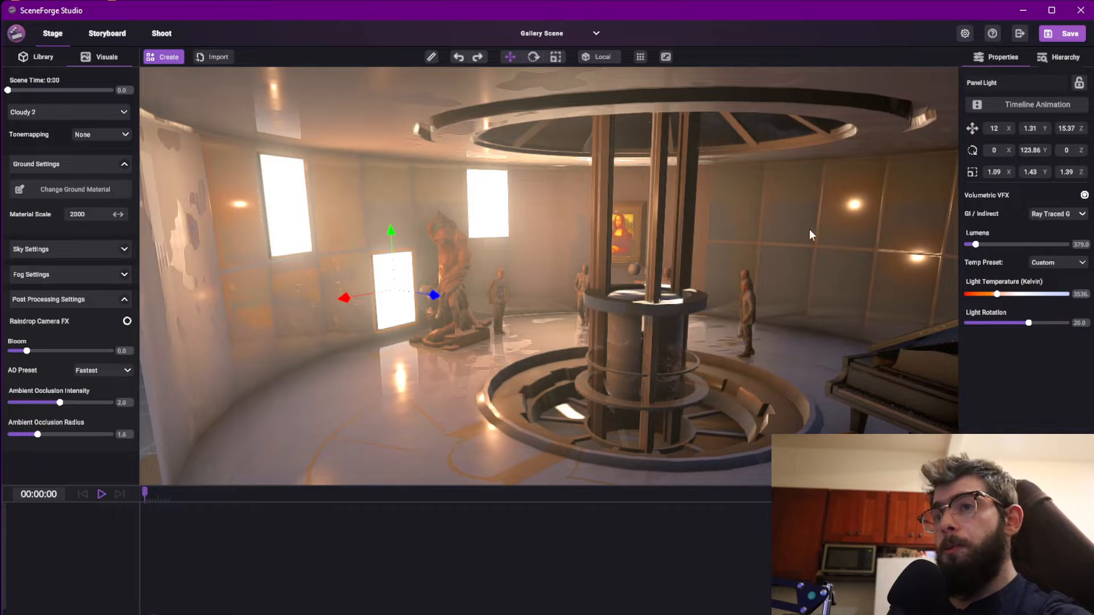
mouse_move(749, 288)
right_mouse_down()
mouse_move(848, 331)
mouse_move(1004, 319)
mouse_move(888, 291)
mouse_move(732, 302)
right_mouse_up()
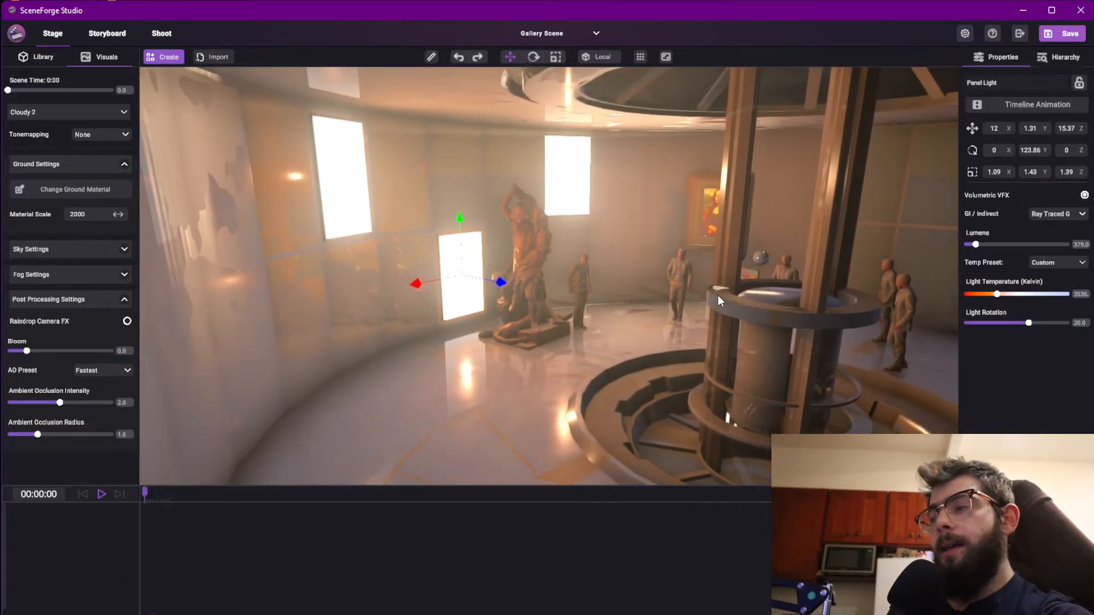
left_click_drag(479, 287, 468, 283)
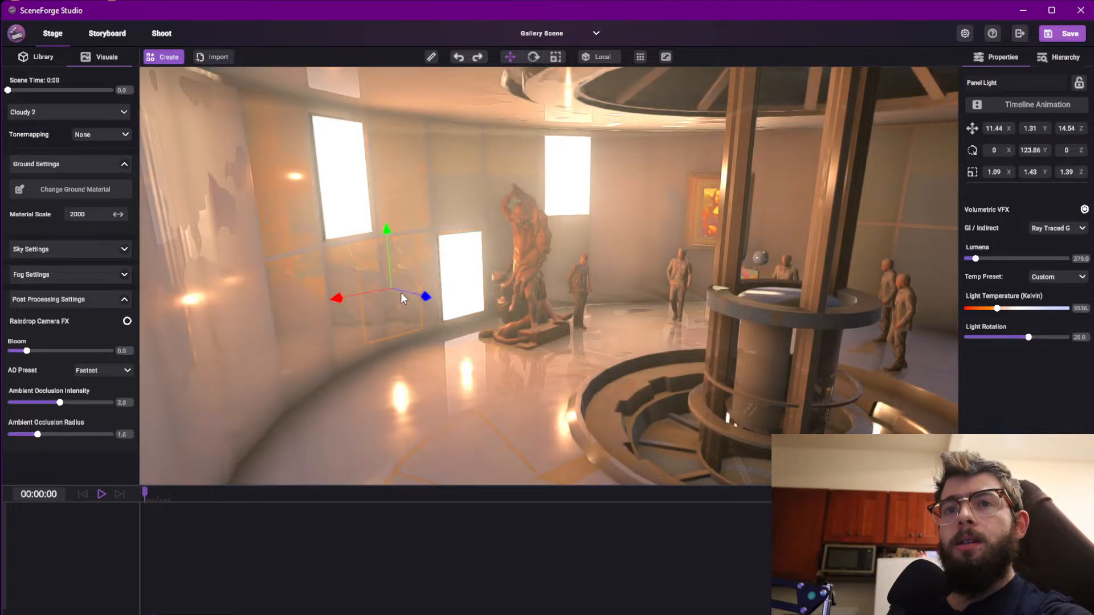
left_click_drag(403, 297, 924, 287)
key("f")
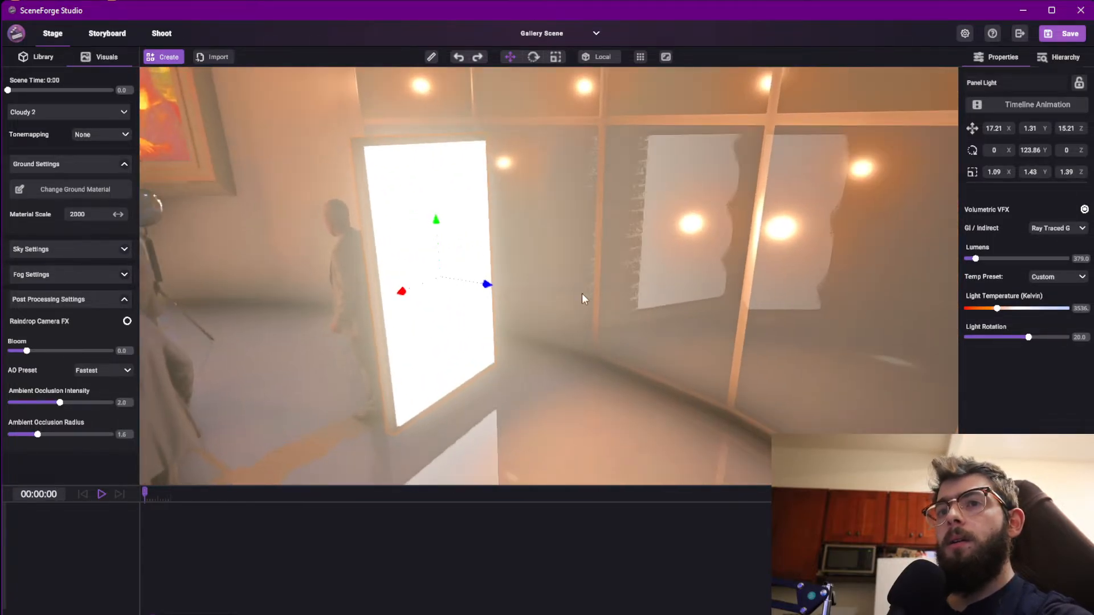
Fit the new panel light to the curved window wall at about X 18.13, Z 15.31, rotated about 232.15 degrees around Y
key("e")
left_click_drag(439, 295, 398, 345)
right_click_drag(473, 245, 608, 304)
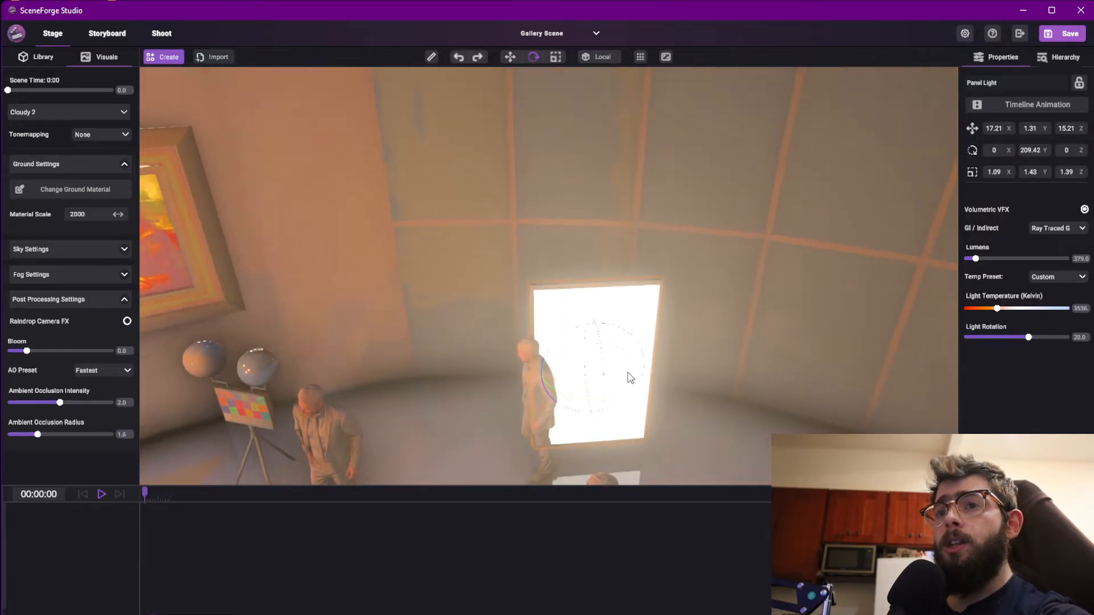
left_click_drag(637, 388, 616, 422)
key("w")
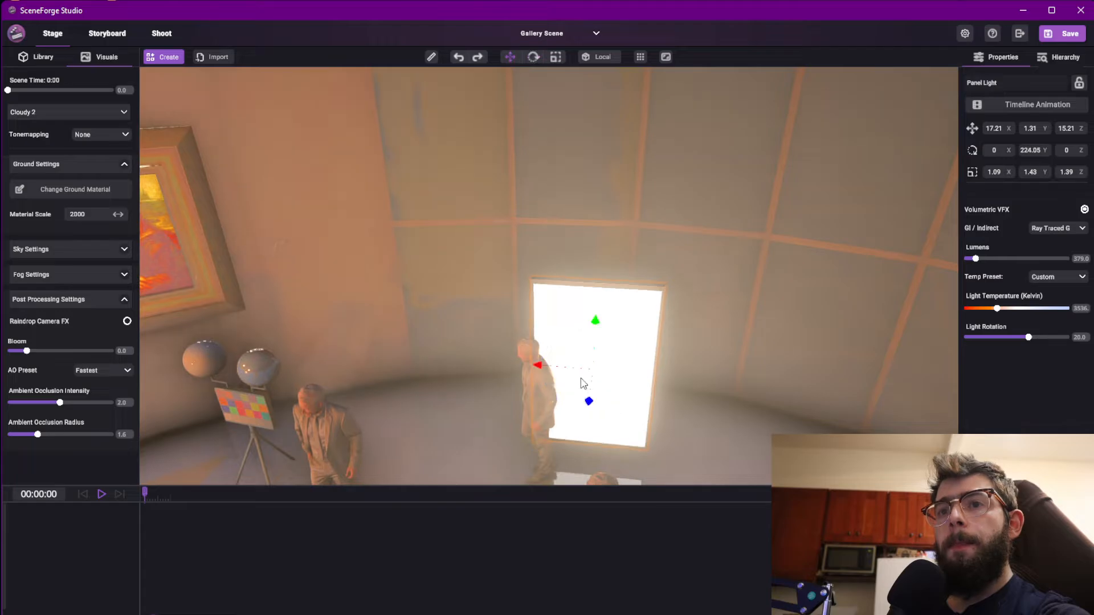
left_click_drag(583, 378, 691, 320)
key("e")
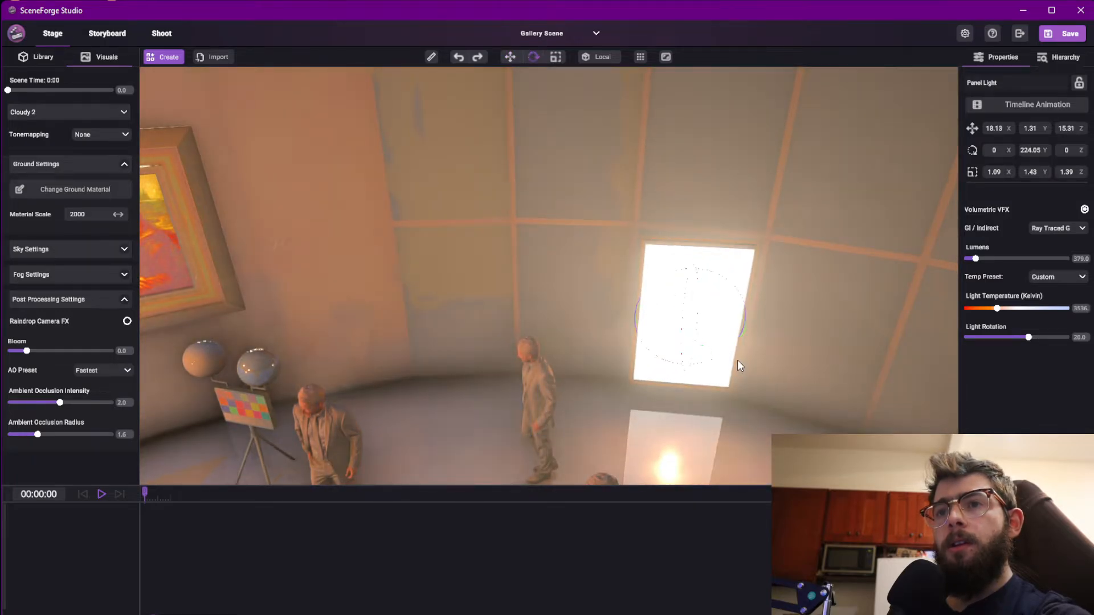
left_click_drag(729, 350, 698, 326)
key("w")
Duplicate the window wall's panel light, raise the copy to about Y 2.46 and rotate it to 205.81 degrees around Y
right_click_drag(707, 370, 732, 311)
key("s")
key("w")
left_click_drag(502, 284, 479, 263)
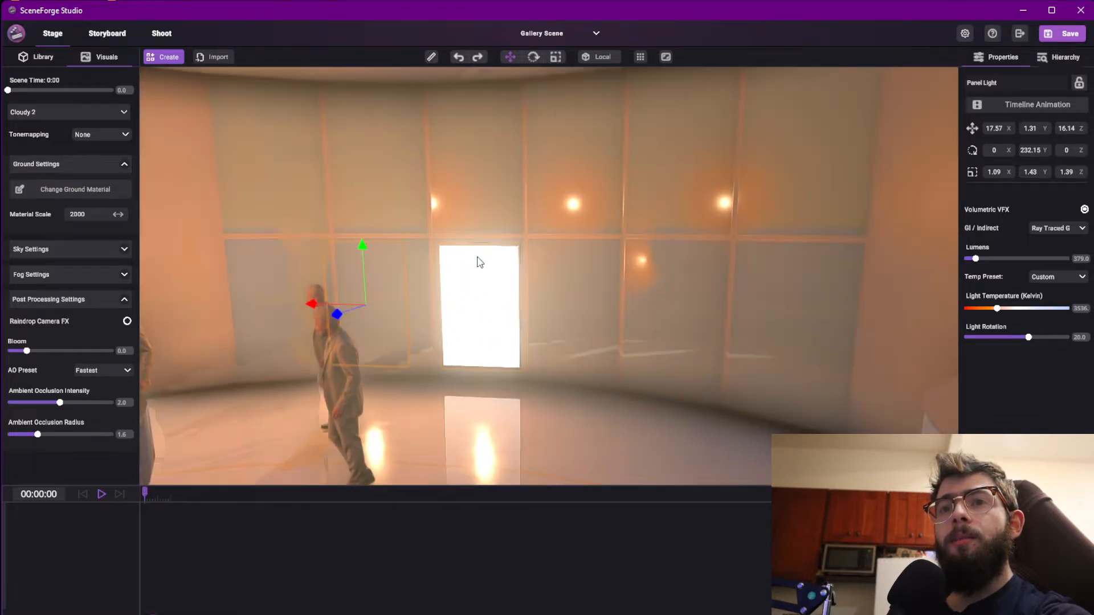
left_click_drag(363, 247, 369, 118)
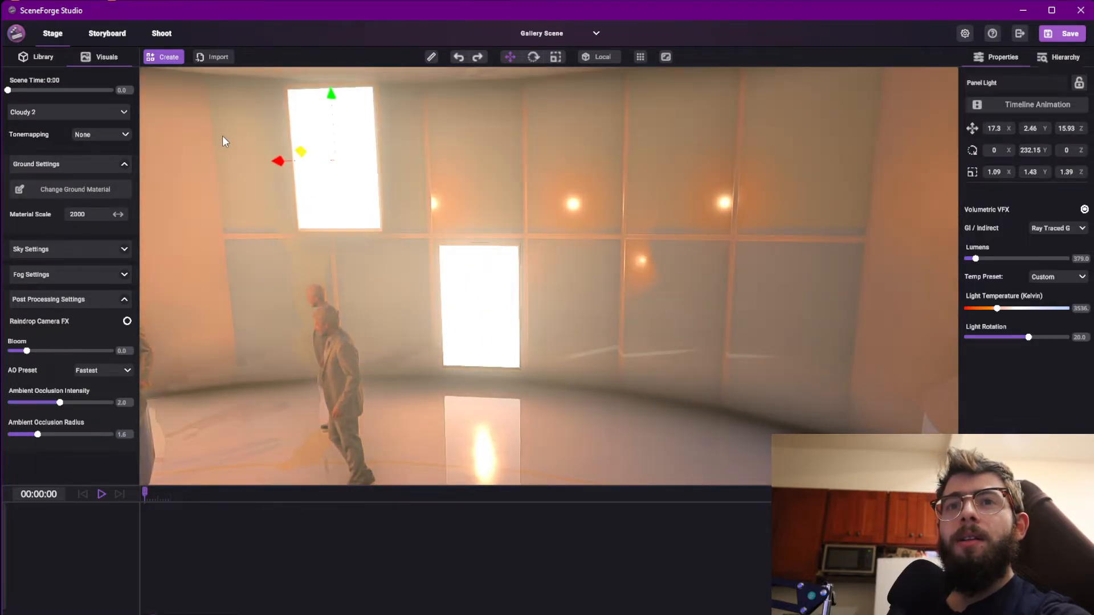
key("e")
left_click_drag(374, 168, 395, 166)
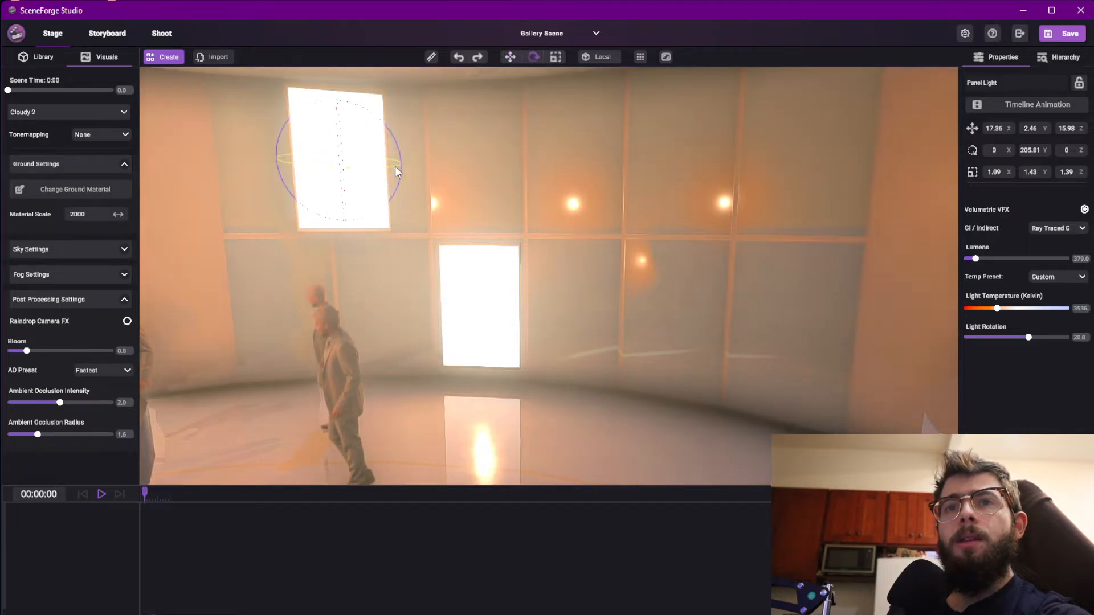
Move the raised panel light along the curved window wall to about X 16.96, Z 16.28
right_click_drag(395, 166, 347, 146)
key("w")
left_click_drag(456, 251, 397, 247)
key("s")
right_click_drag(430, 300, 449, 306)
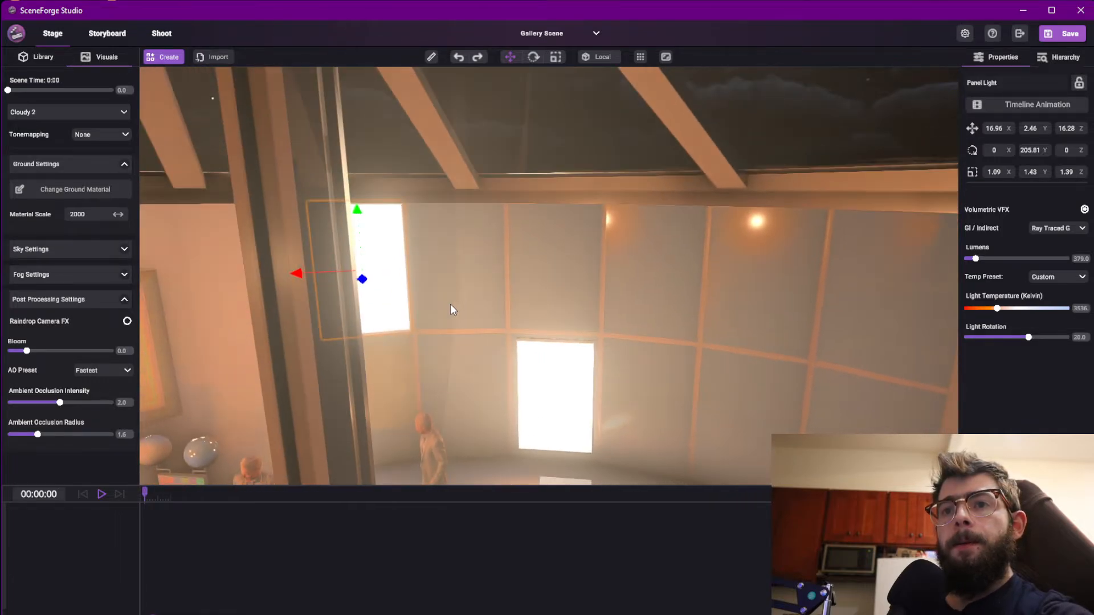
Duplicate the raised panel light and move the copy across the curved wall to about X 18.53, Y 2.46, Z 13.83
key("ctrl+d")
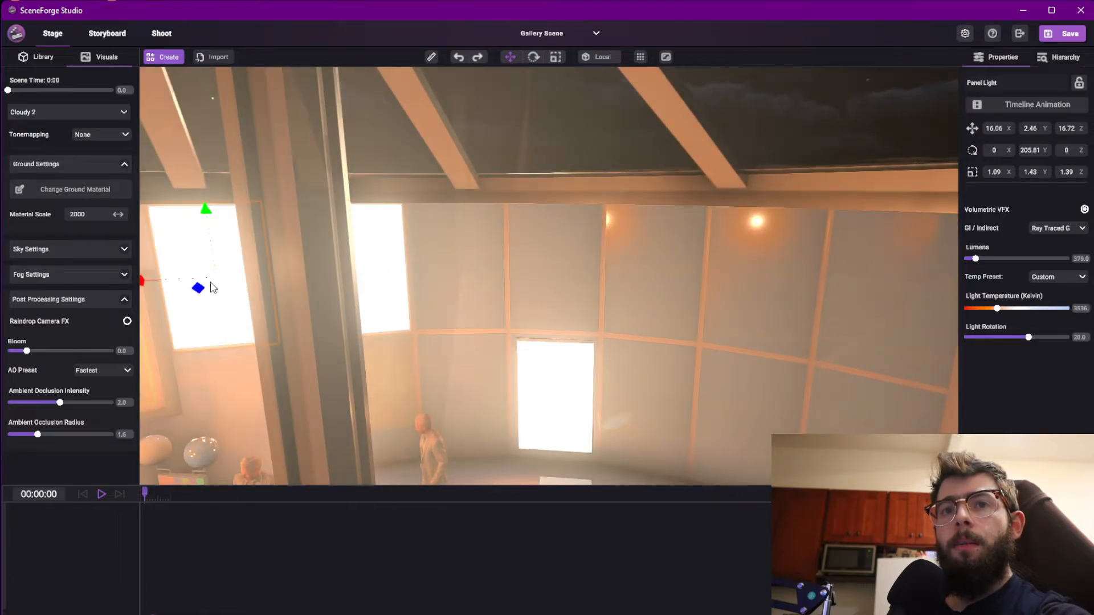
left_click_drag(192, 283, 210, 284)
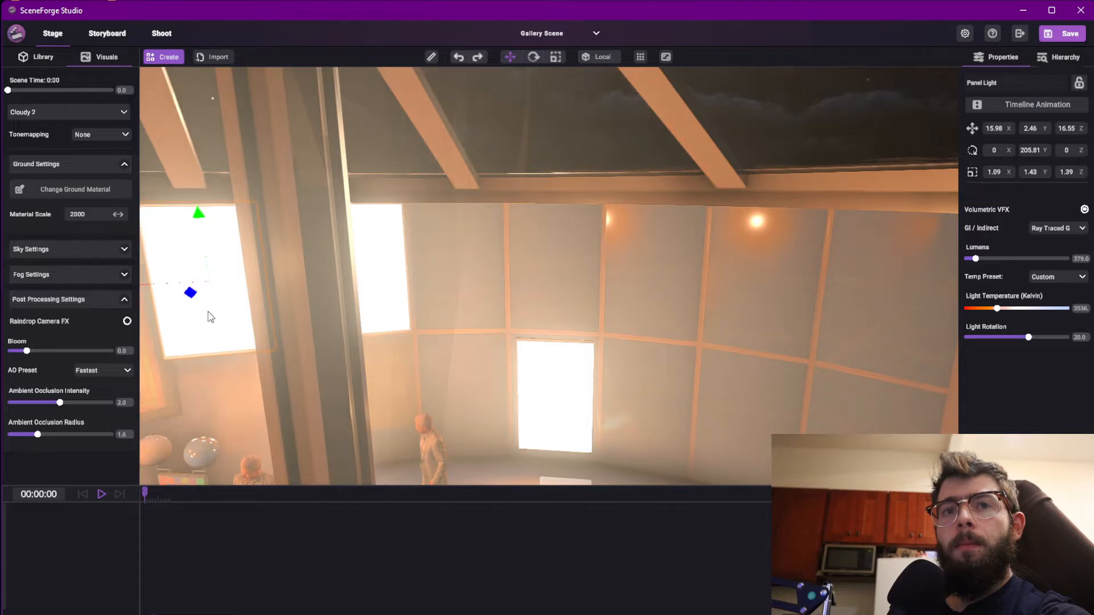
right_click_drag(289, 286, 335, 270)
key("a")
key("w")
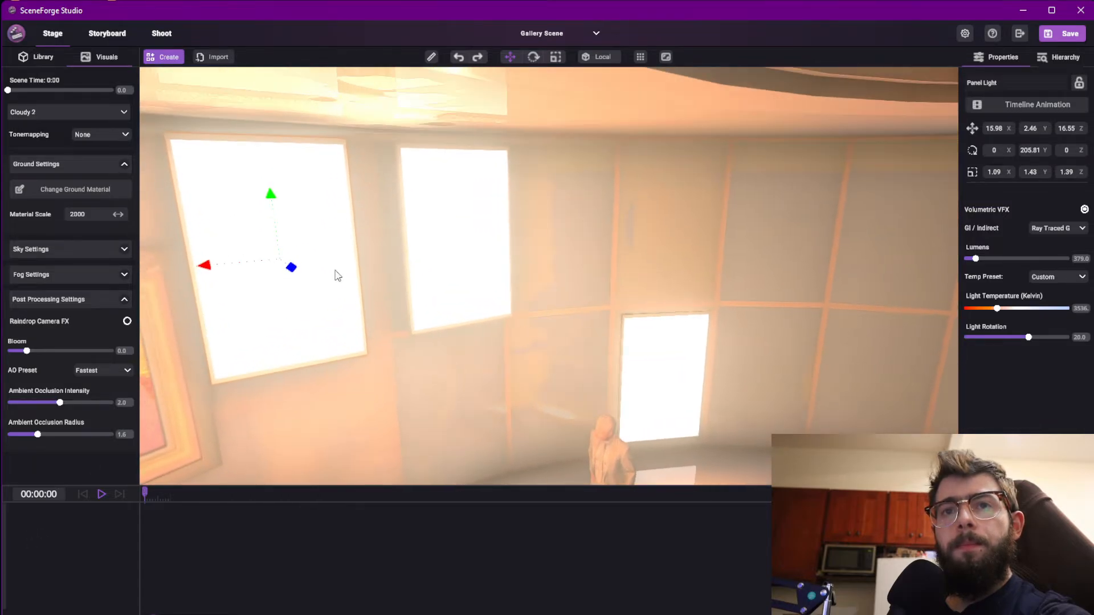
left_click_drag(305, 281, 926, 230)
Rotate the new high panel light to 271.58 degrees around Y and fit it to the wall at about X 18.65, Z 13.95
right_click_drag(856, 268, 853, 253)
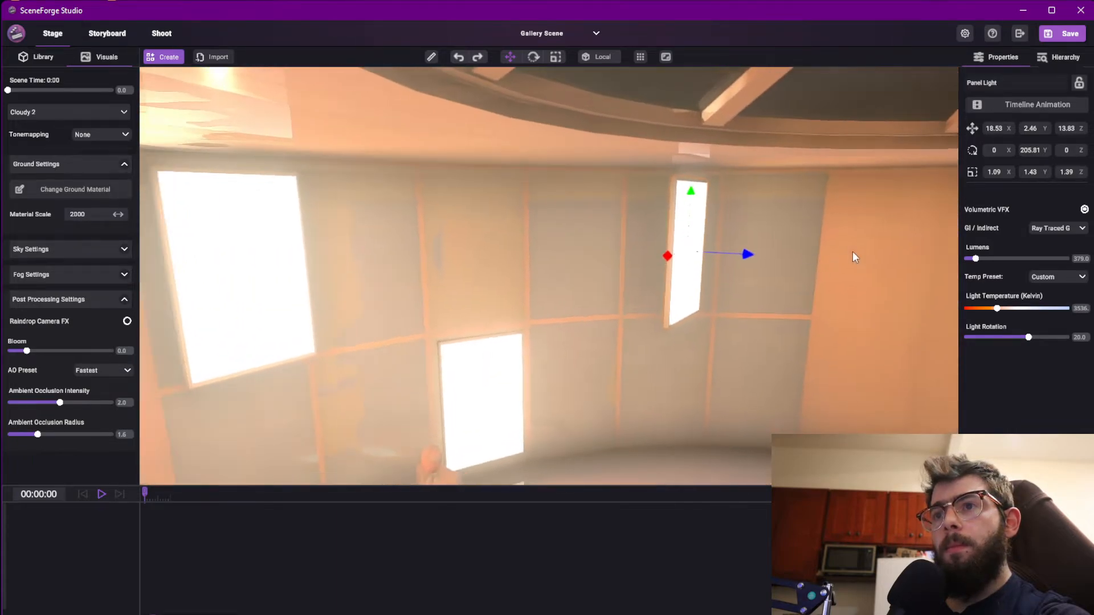
key("e")
mouse_move(715, 265)
left_mouse_down()
mouse_move(671, 286)
mouse_move(673, 251)
left_mouse_up()
key("w")
mouse_move(674, 251)
right_mouse_down()
mouse_move(580, 298)
mouse_move(340, 260)
mouse_move(434, 259)
mouse_move(439, 250)
right_mouse_up()
key("s")
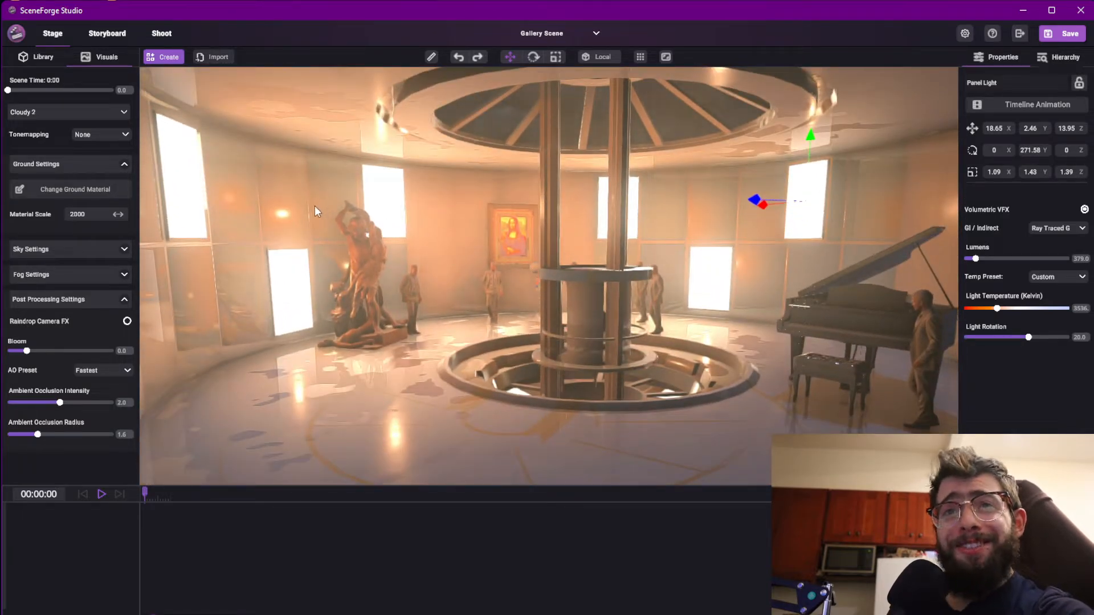
Set GI / Indirect to None on the low panel light beside the statue and on the low one across the gallery
left_click(301, 289)
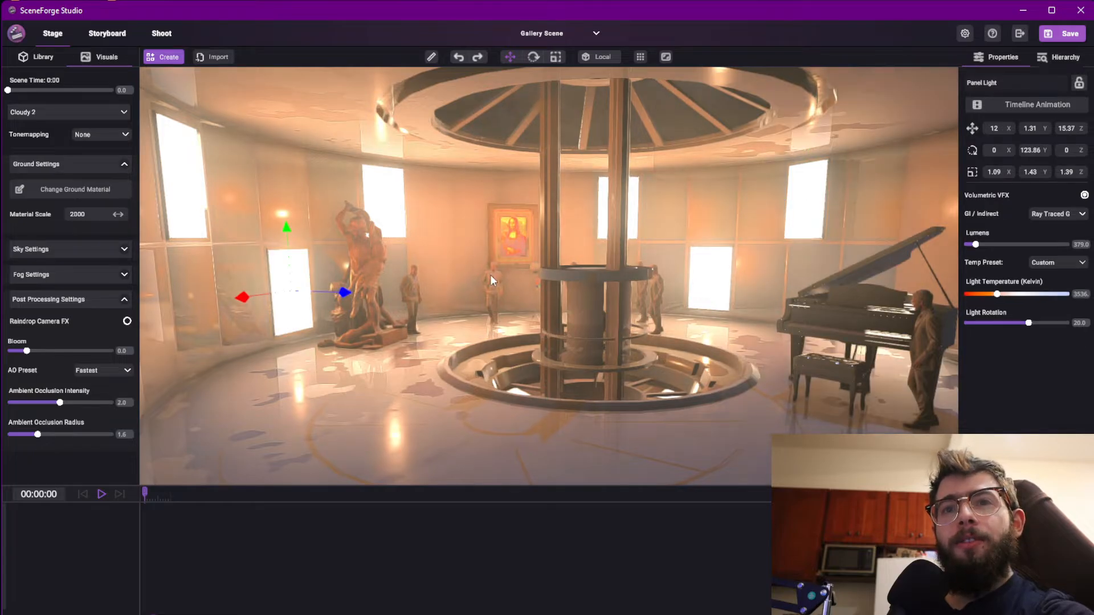
left_click(1063, 217)
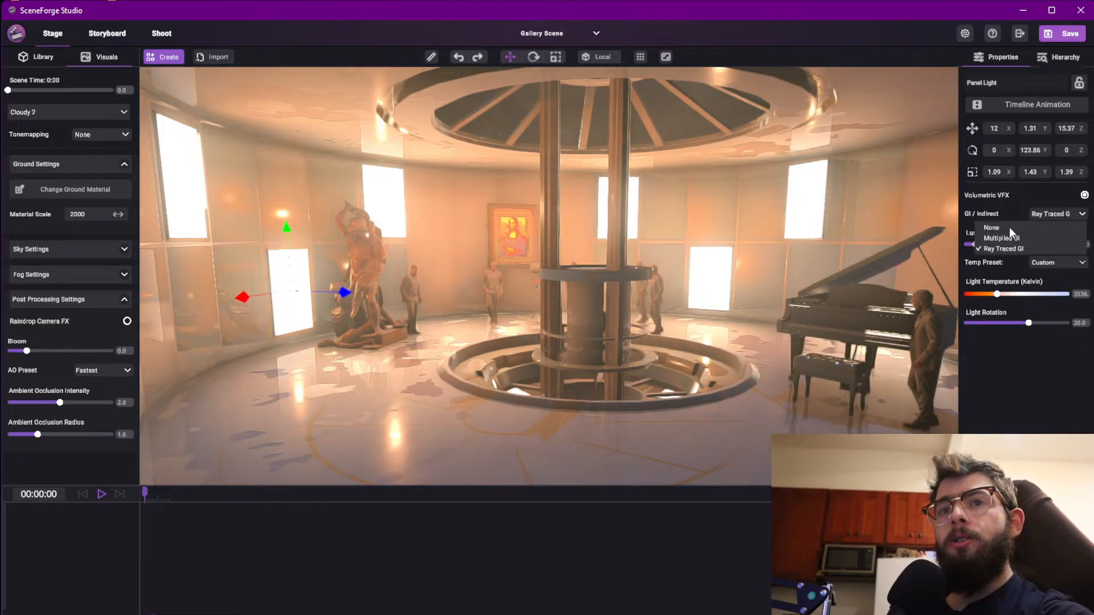
left_click(1010, 227)
left_click(717, 275)
left_click(1037, 219)
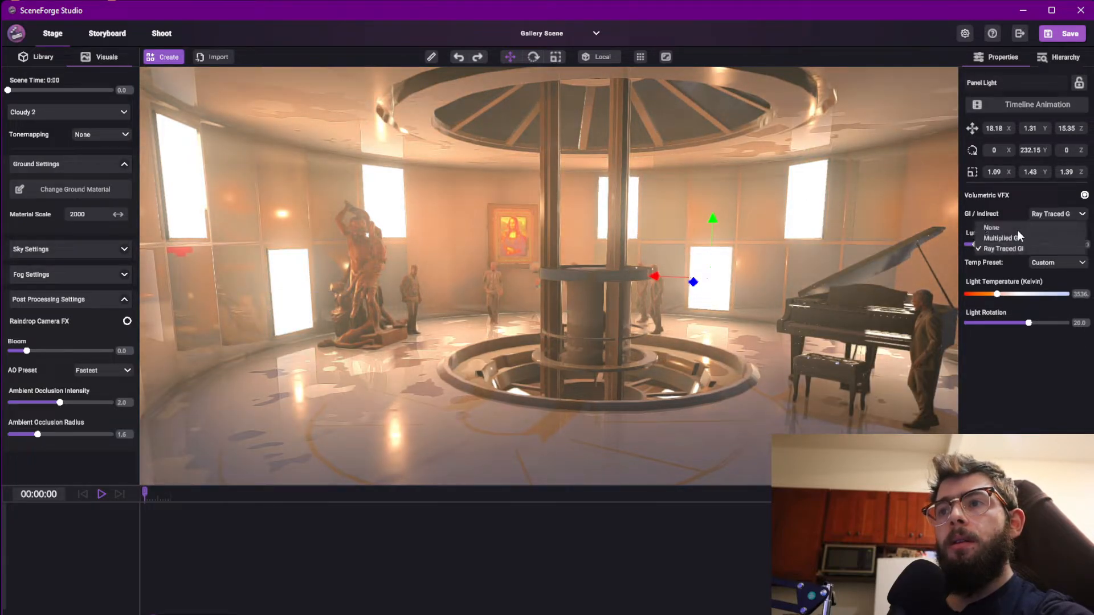
left_click(1014, 240)
left_click(1051, 217)
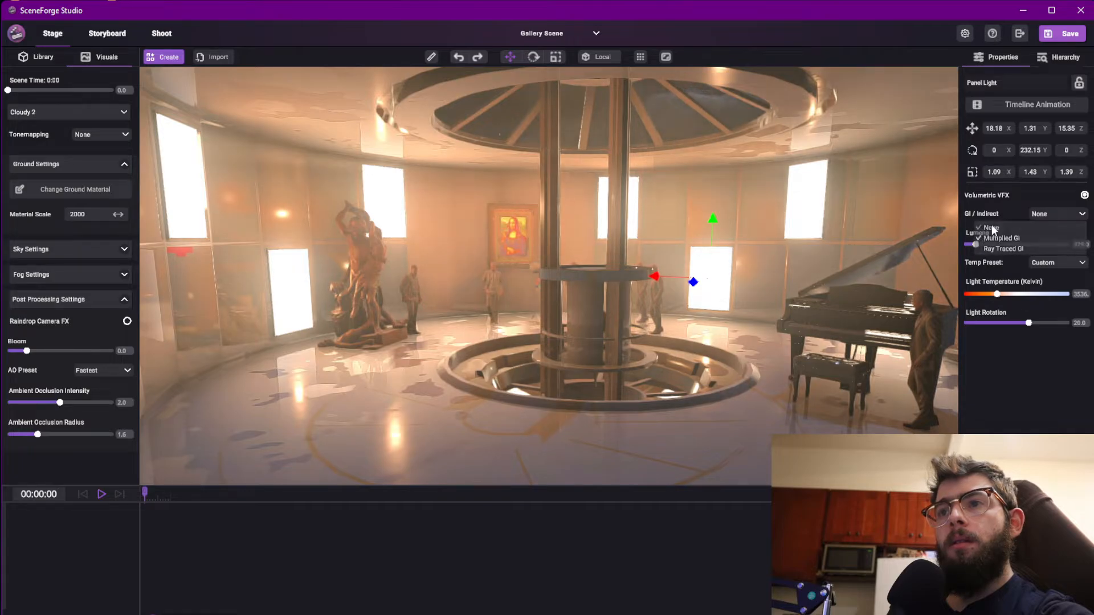
left_click(992, 224)
Try GI / Indirect set to None on the two high panel lights on the statue's side of the gallery
left_click(190, 199)
left_click(1071, 215)
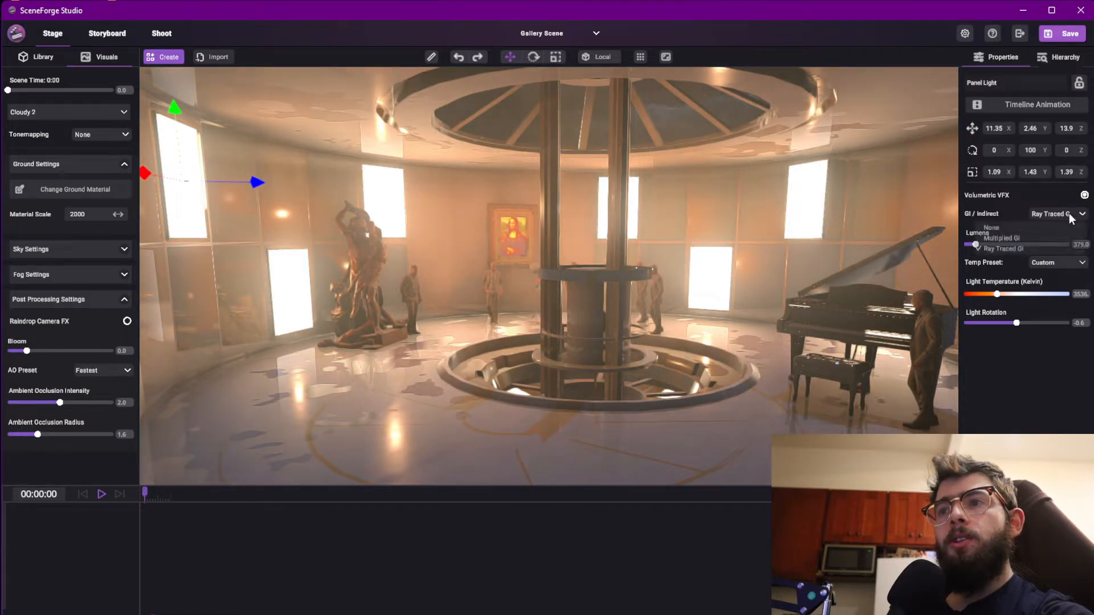
left_click(1014, 226)
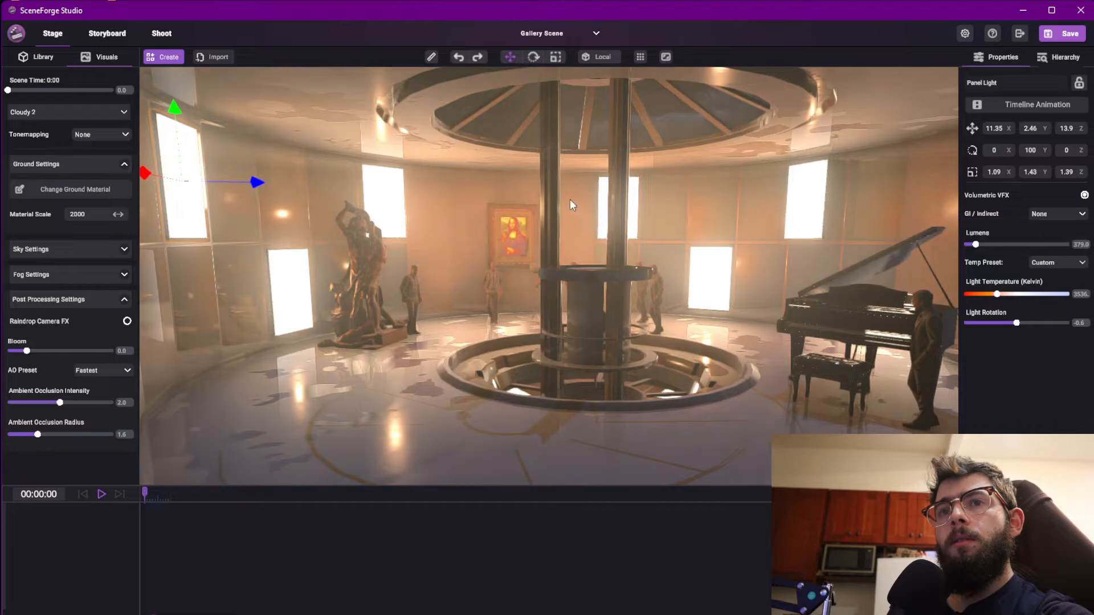
left_click(369, 195)
left_click(1034, 215)
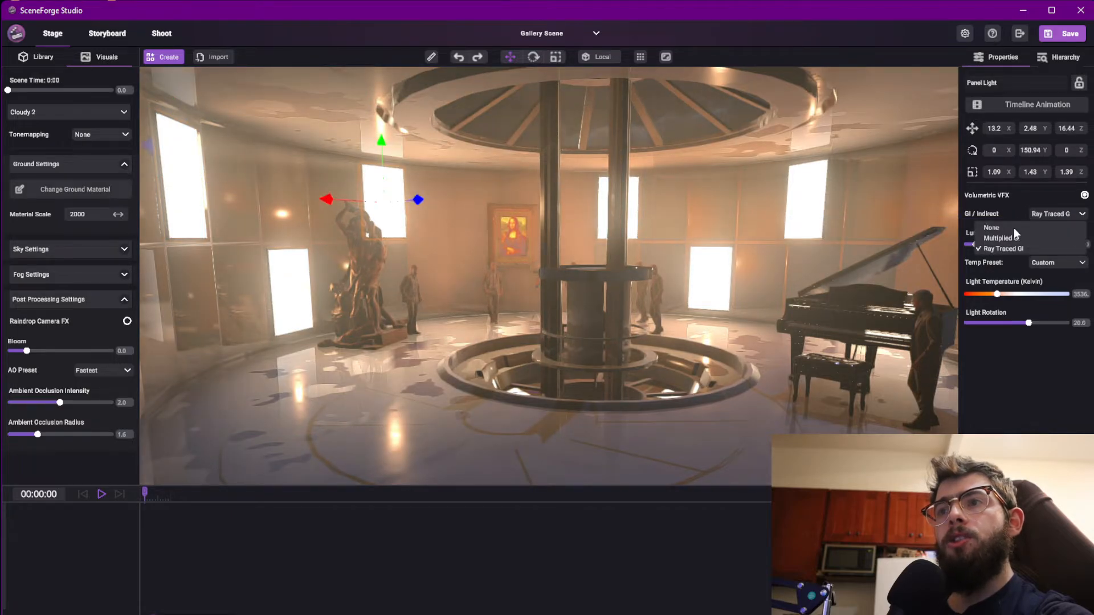
left_click(1014, 228)
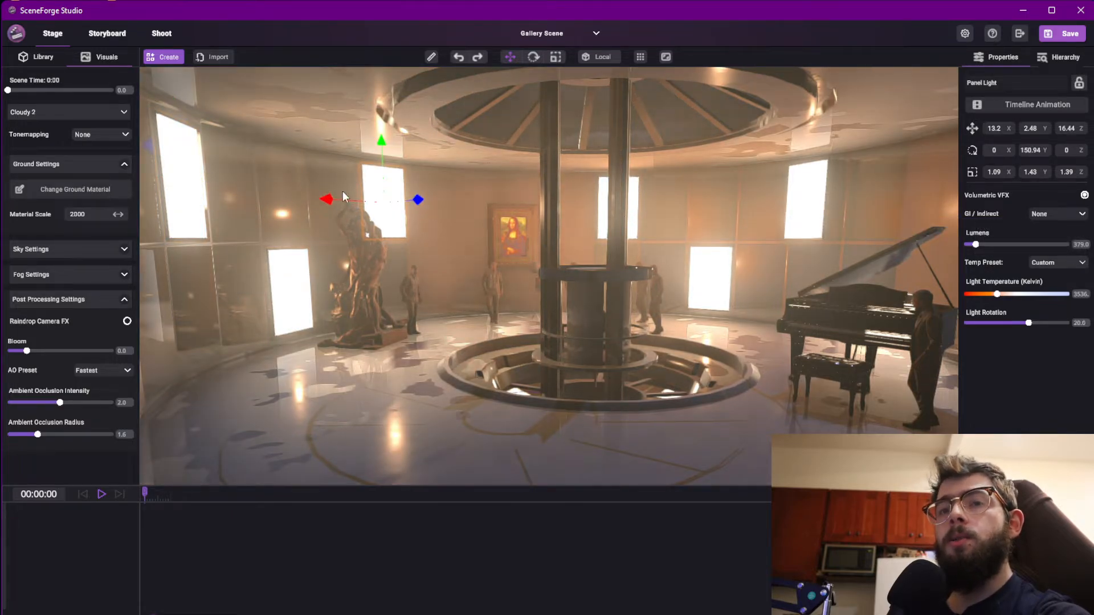
Restore Ray Traced GI on the two high panel lights on the statue's side
left_click(1062, 214)
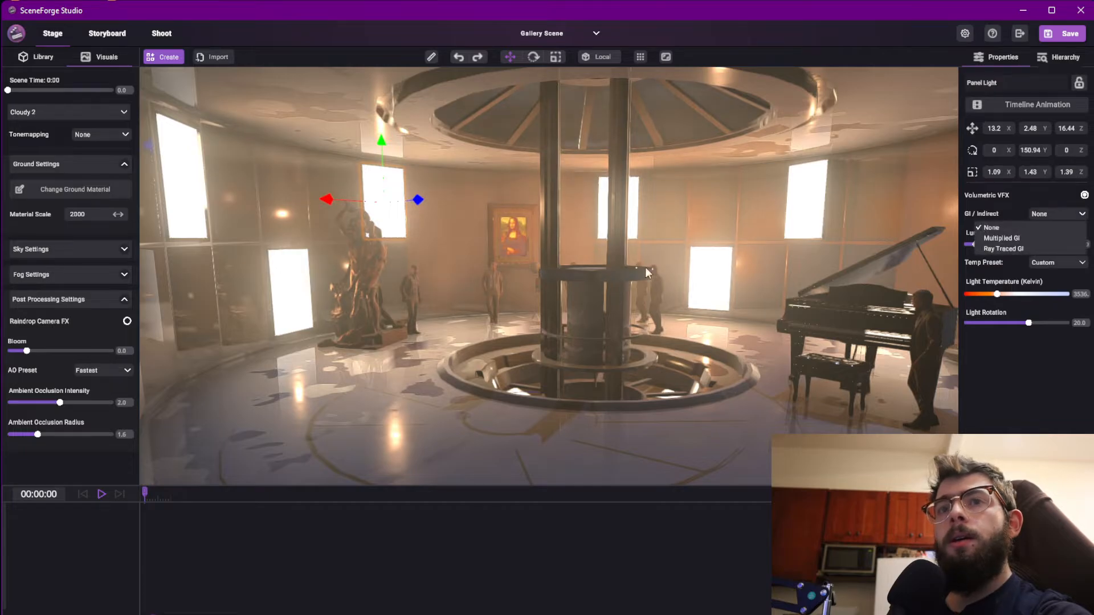
left_click(1020, 249)
left_click(192, 190)
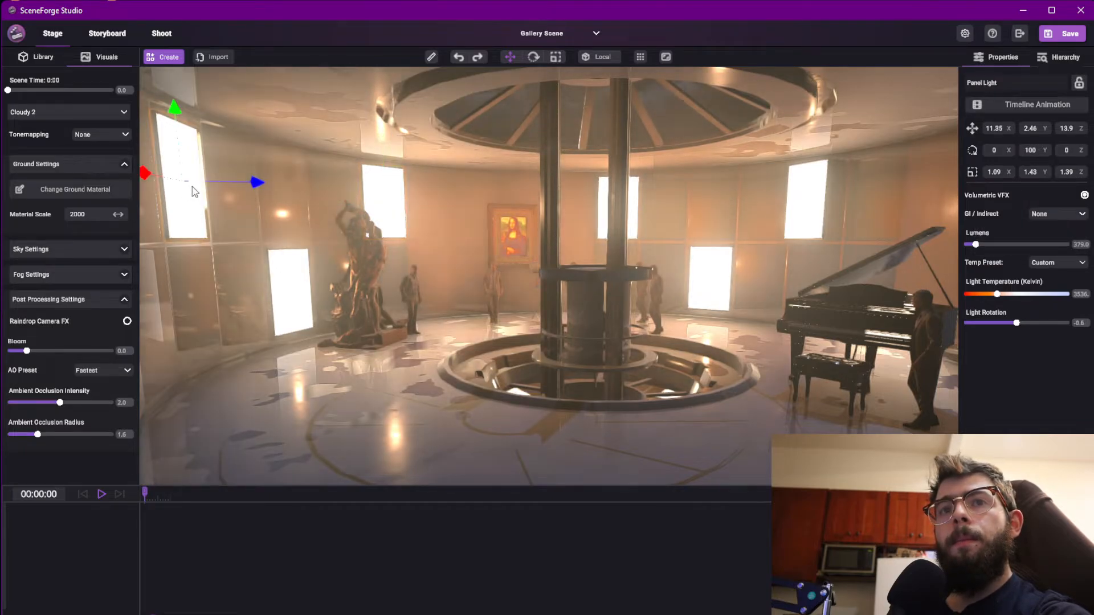
left_click(1038, 214)
left_click(1007, 249)
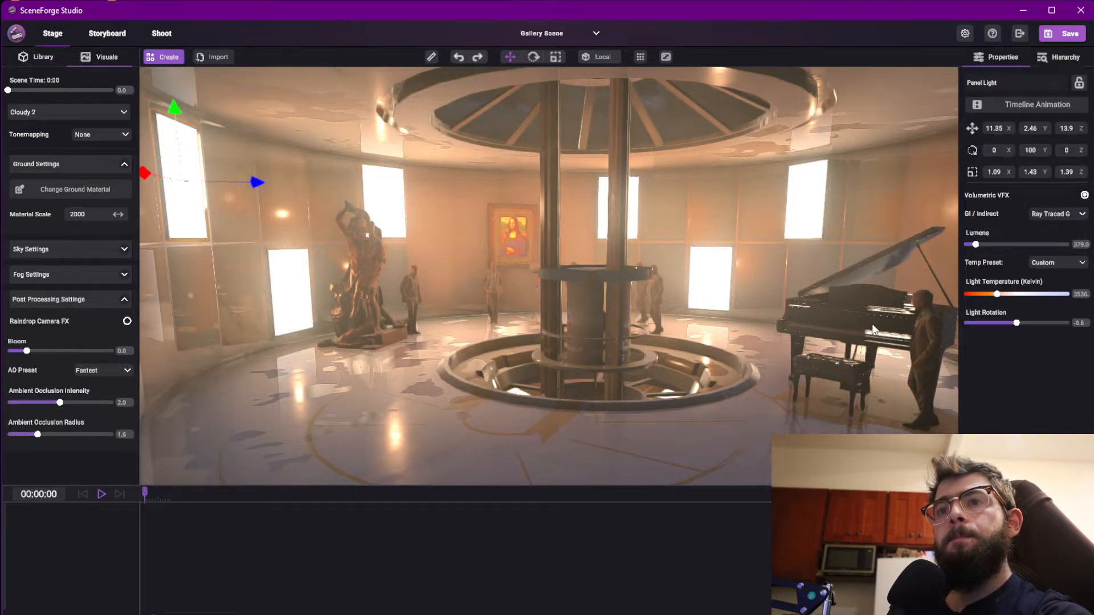
Set the light temperature to about 6735 K on the high panel light behind the piano and 2521 K on the low one beside it
left_click(816, 195)
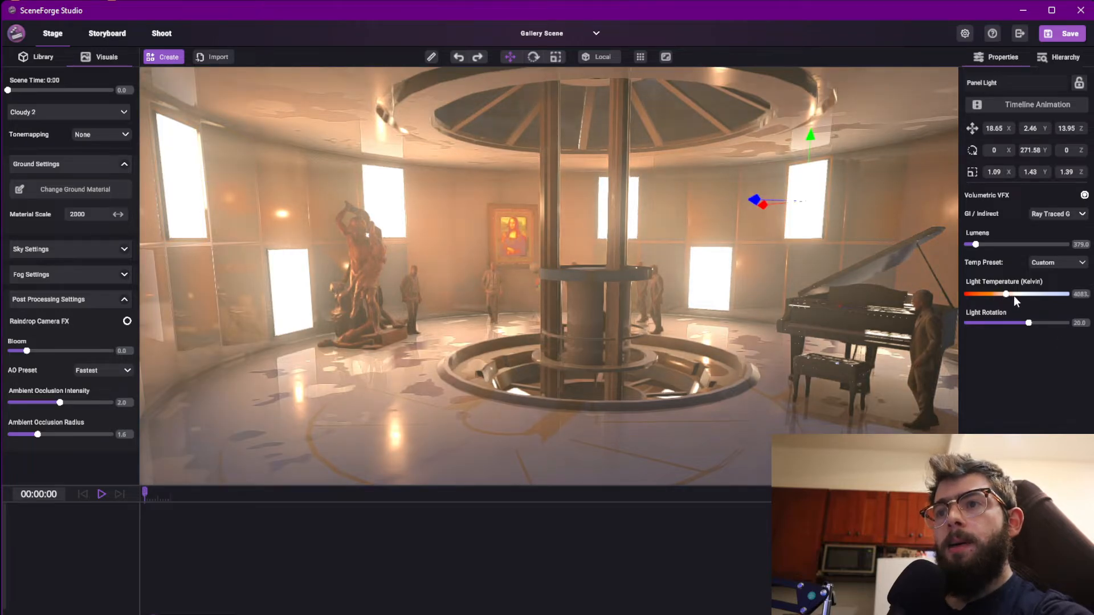
left_click_drag(1015, 297, 1052, 297)
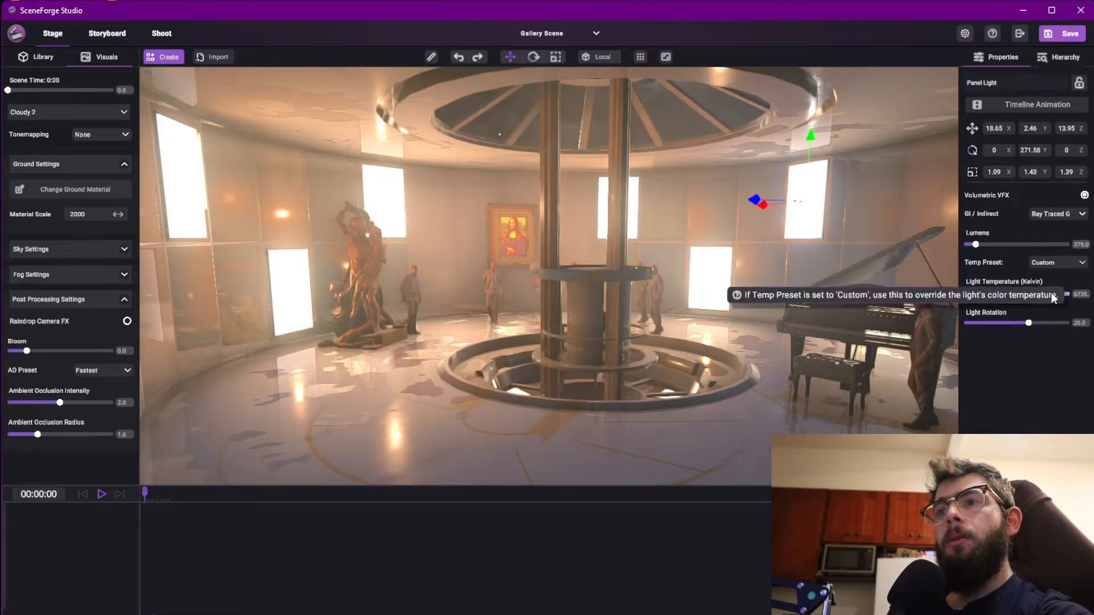
left_click(709, 283)
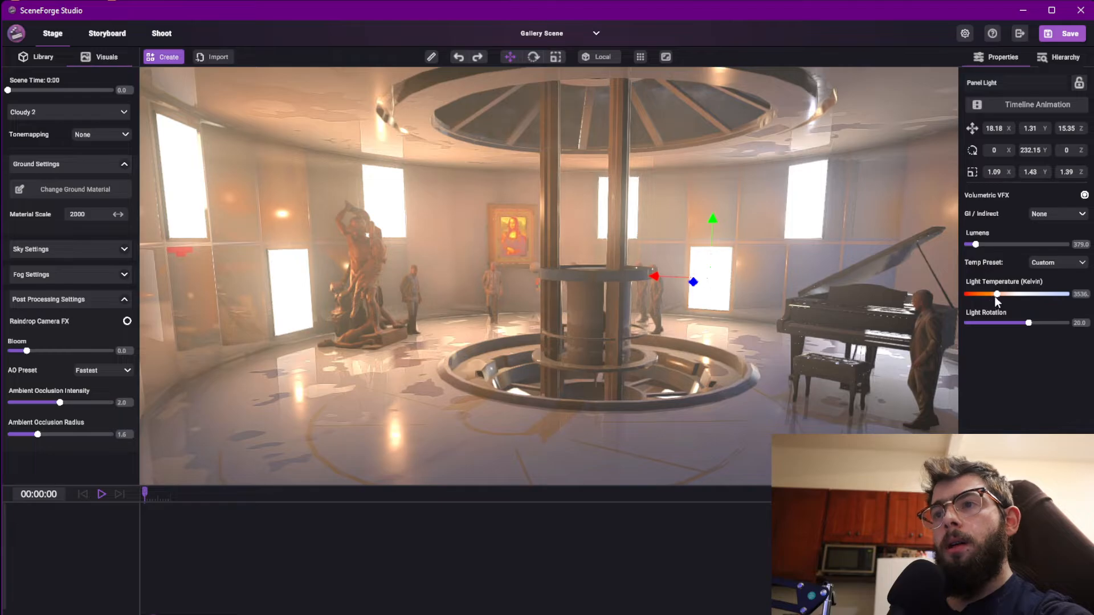
left_click_drag(996, 297, 981, 297)
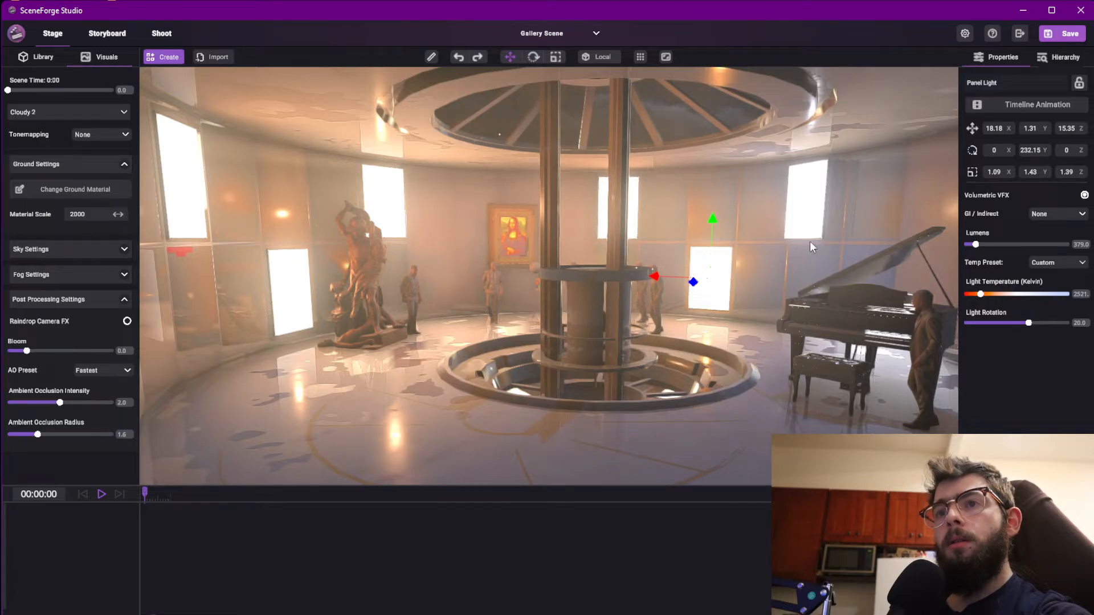
Set the light temperature to about 5411 K on the remaining high window-wall panel light and 2638 K on the high one beyond the statue
right_click_drag(633, 192, 576, 207)
key("w")
left_click(649, 195)
left_click(542, 193)
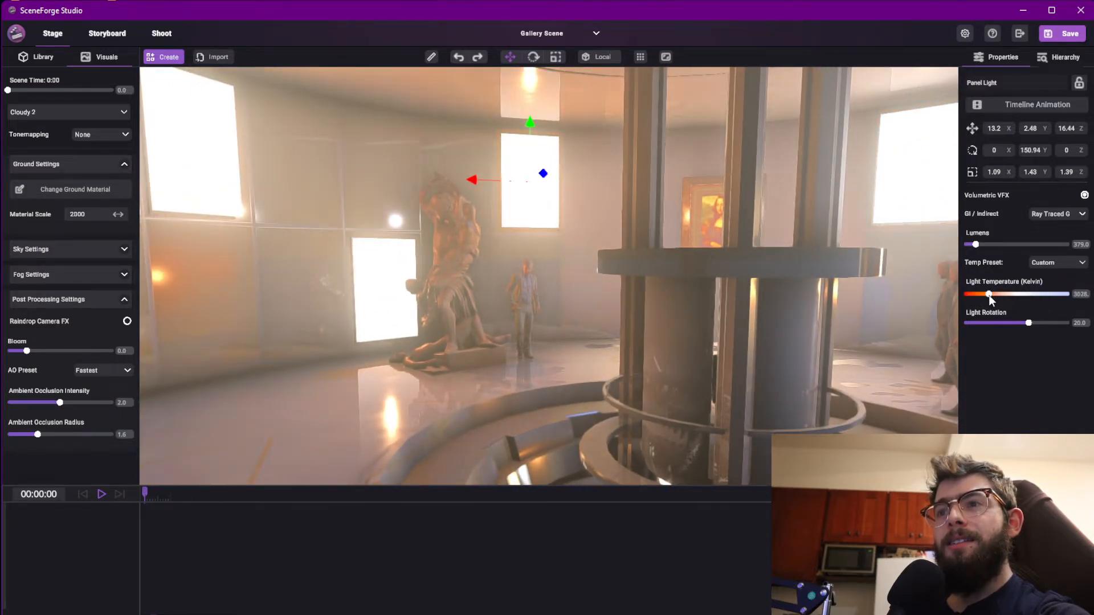
Warm the low panel light beside the statue and set the high one on that side wall to about 2599 K
right_click_drag(448, 225, 365, 240)
key("s")
left_click(500, 260)
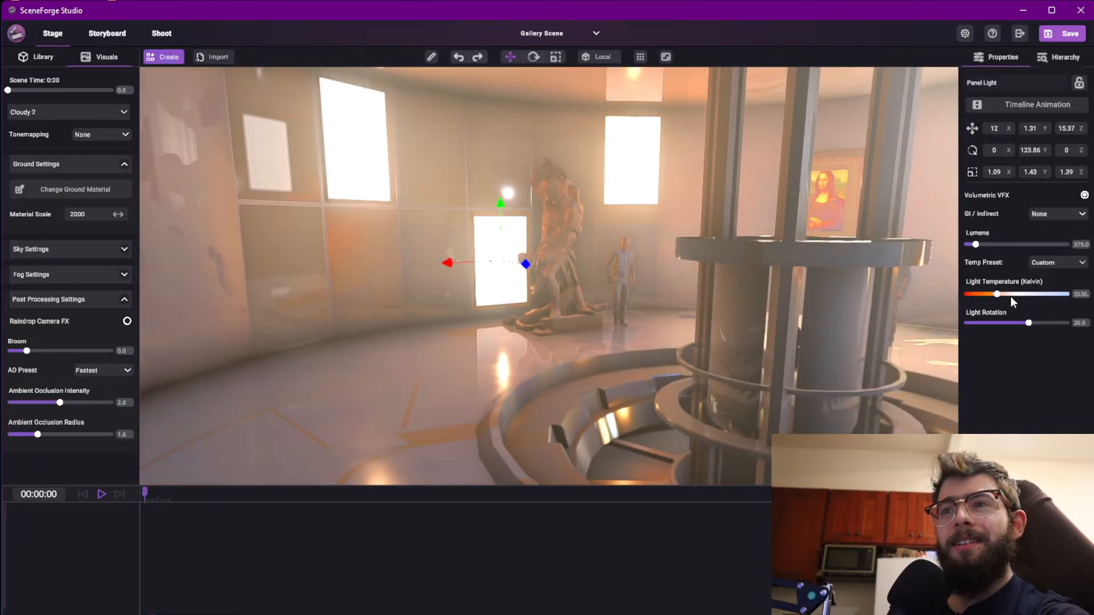
mouse_move(999, 295)
left_mouse_down()
mouse_move(1014, 297)
mouse_move(983, 296)
left_mouse_up()
left_click(374, 165)
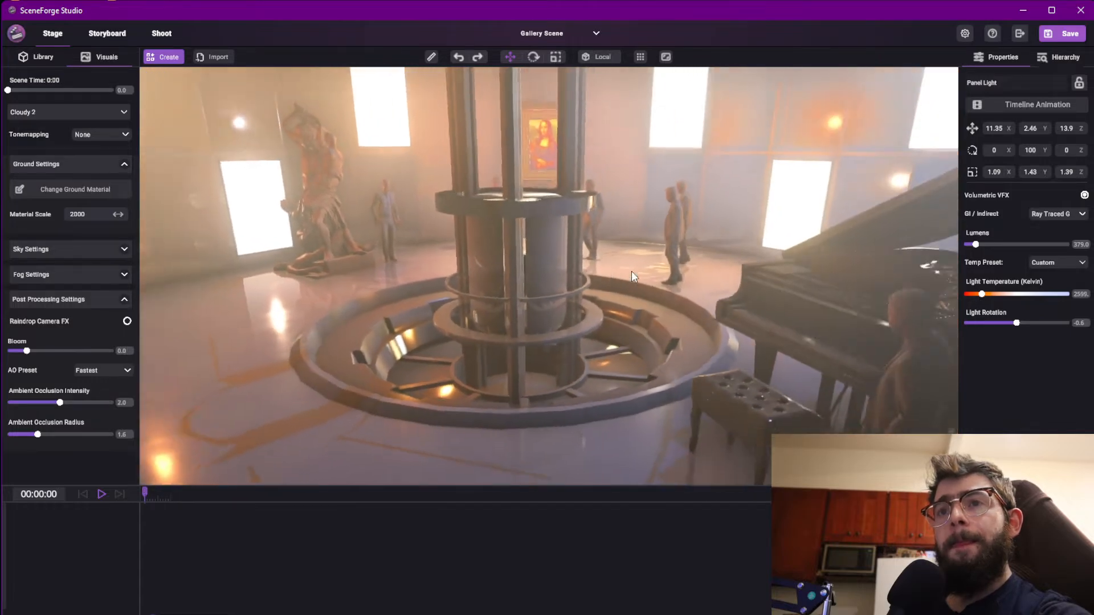
Preview the gallery at scene time 14:00, and set the scene time to 24:00 for night
right_click_drag(632, 272, 690, 137)
left_click_drag(15, 90, 70, 91)
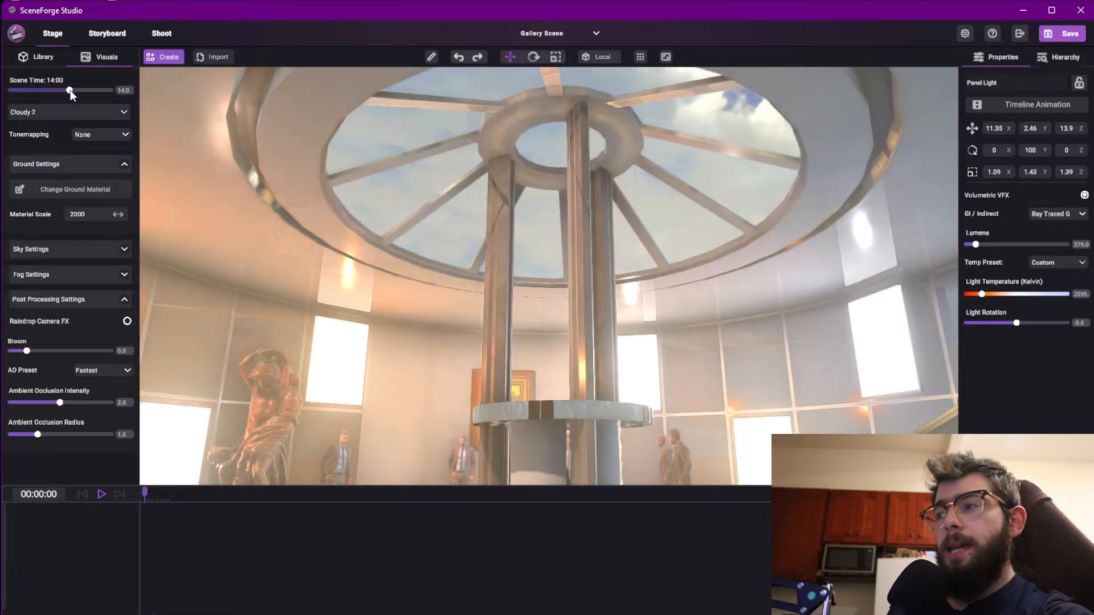
right_click_drag(849, 256, 836, 342)
scroll(835, 342, "down", 3)
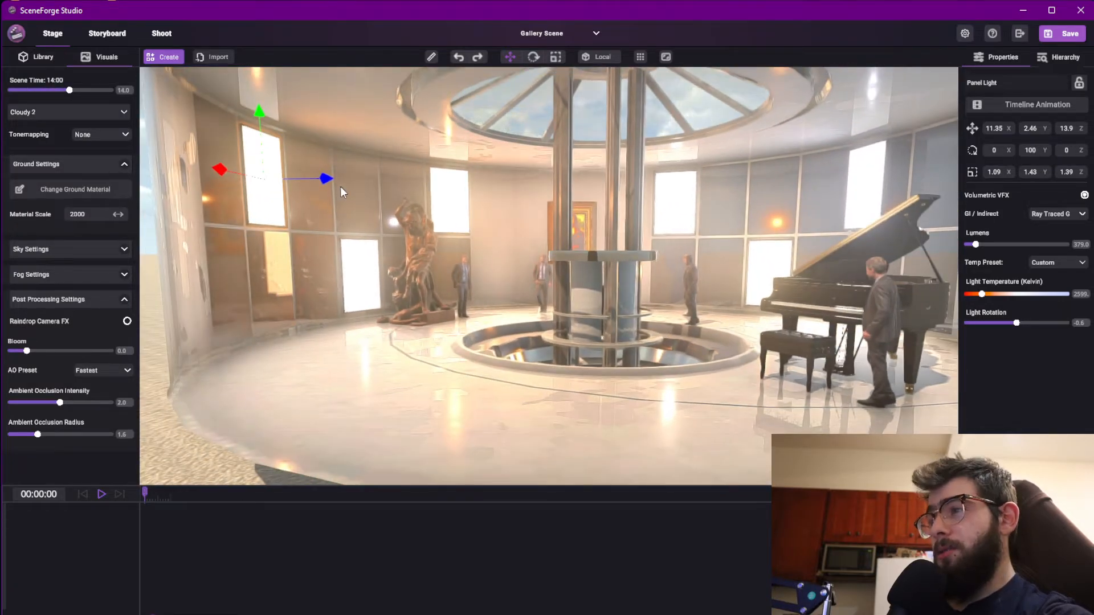
left_click_drag(72, 91, 114, 90)
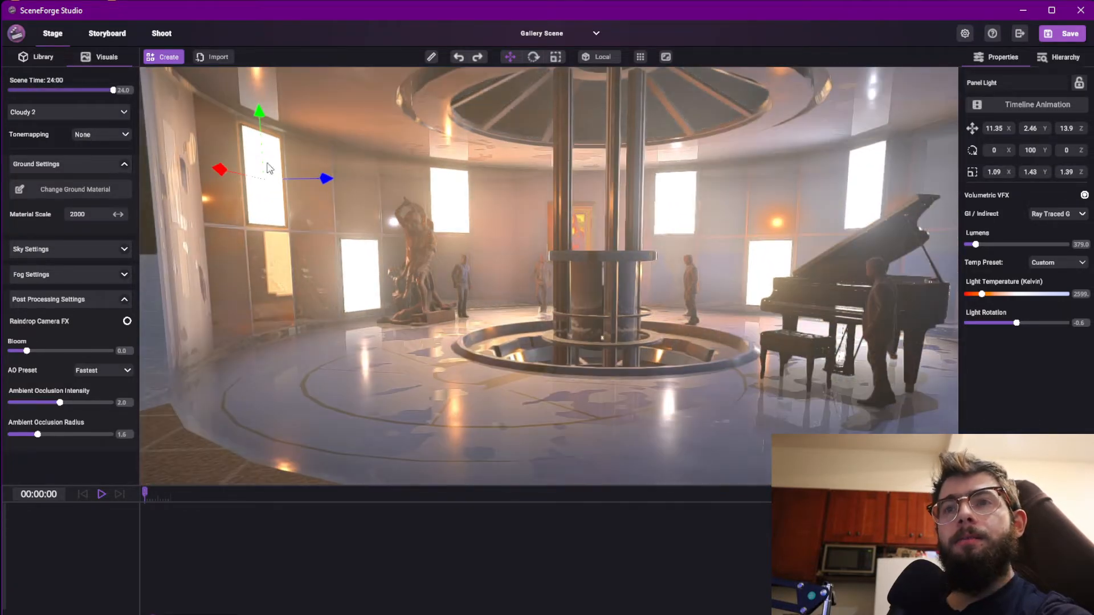
Set GI / Indirect to None on the two high panel lights flanking the Mona Lisa painting
scroll(650, 171, "down", 4)
right_click_drag(659, 183, 863, 165)
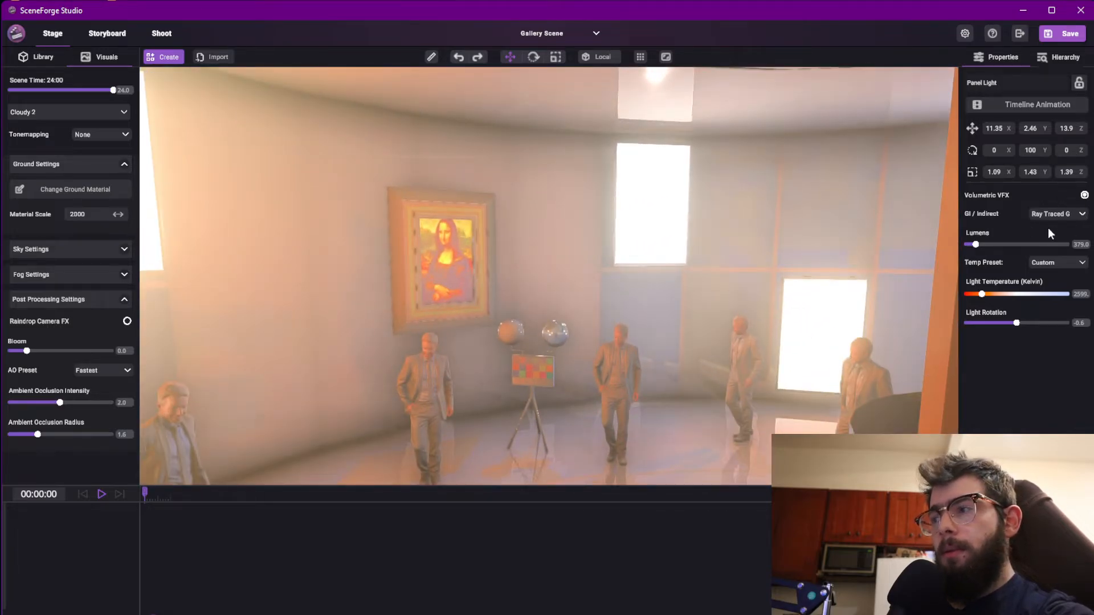
right_click_drag(297, 258, 378, 378)
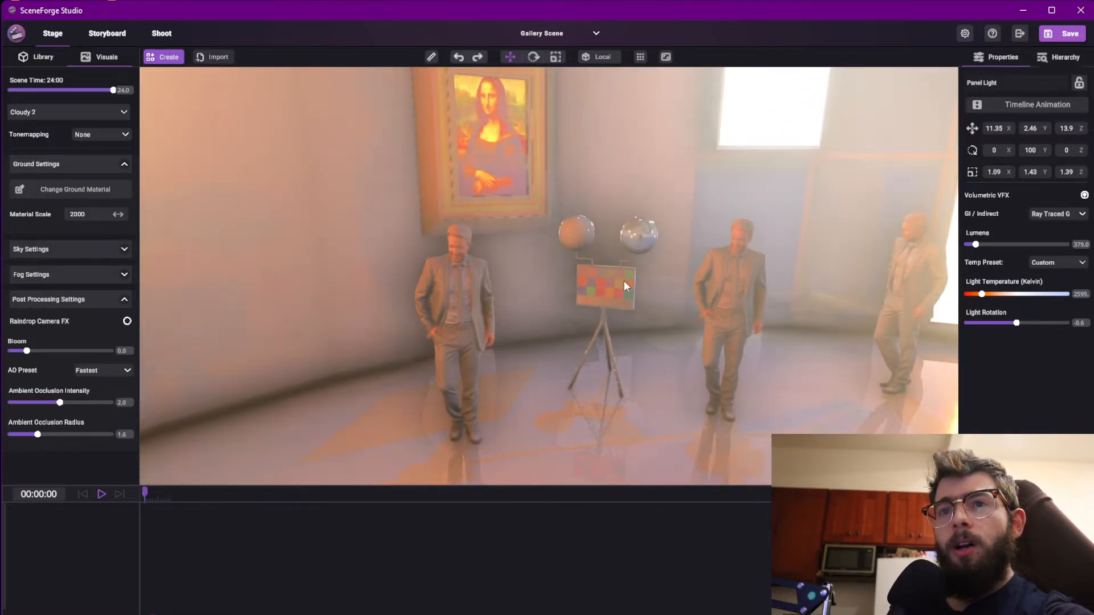
right_click_drag(624, 281, 496, 201)
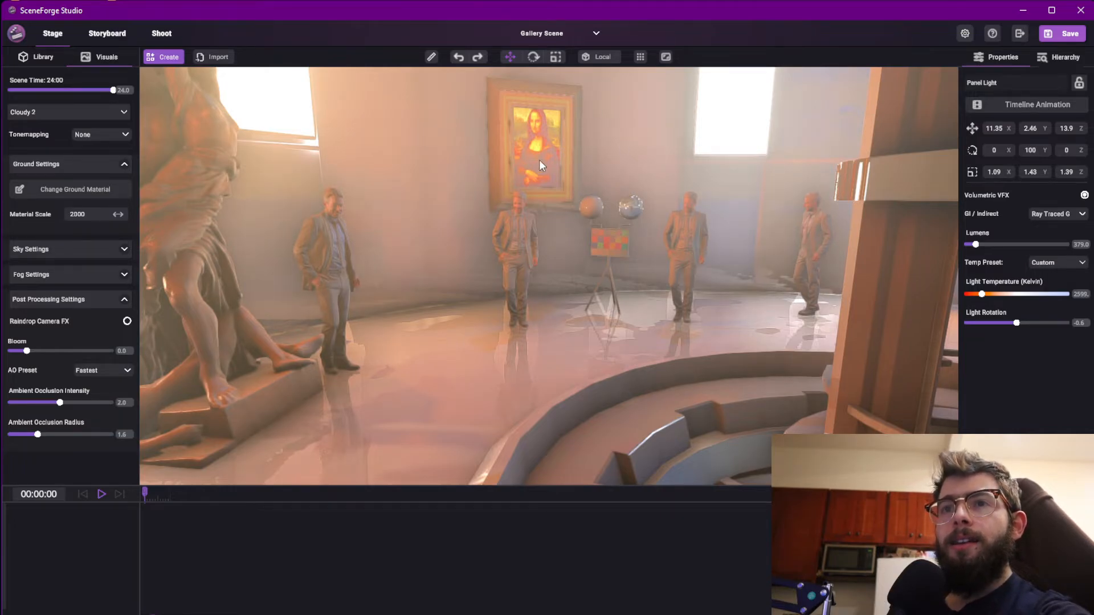
right_click_drag(601, 243, 673, 251)
left_click(710, 235)
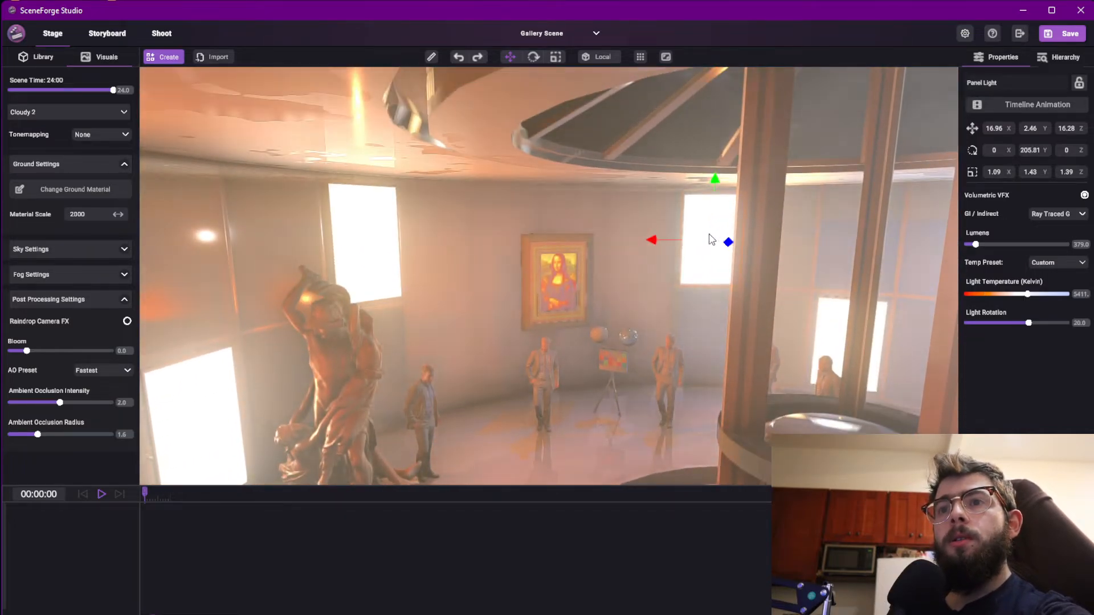
left_click(1048, 218)
left_click(1028, 227)
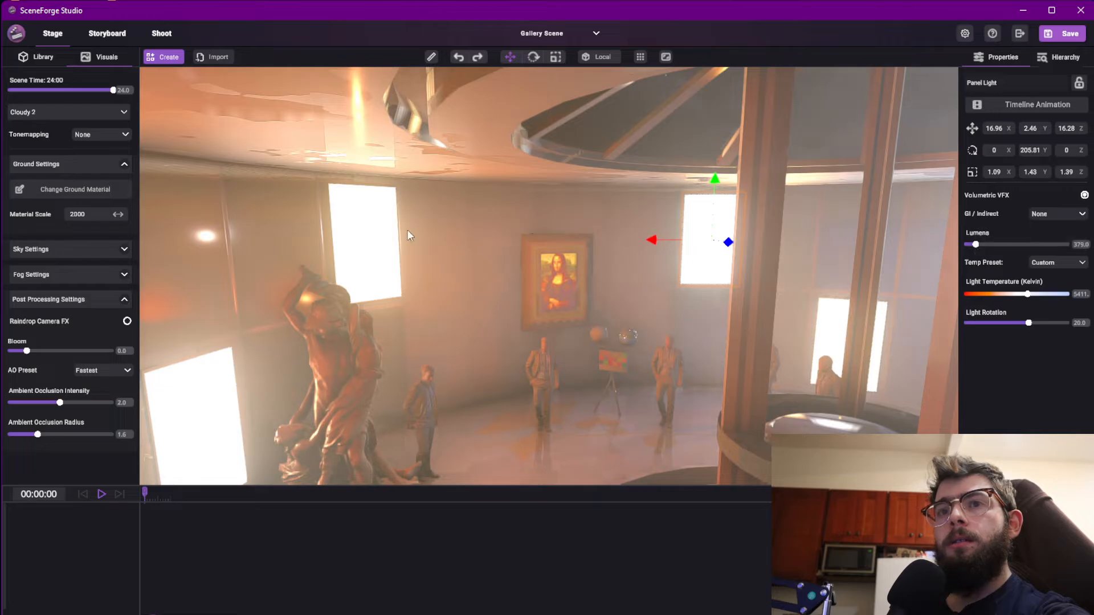
left_click(392, 234)
left_click(1043, 212)
left_click(1003, 225)
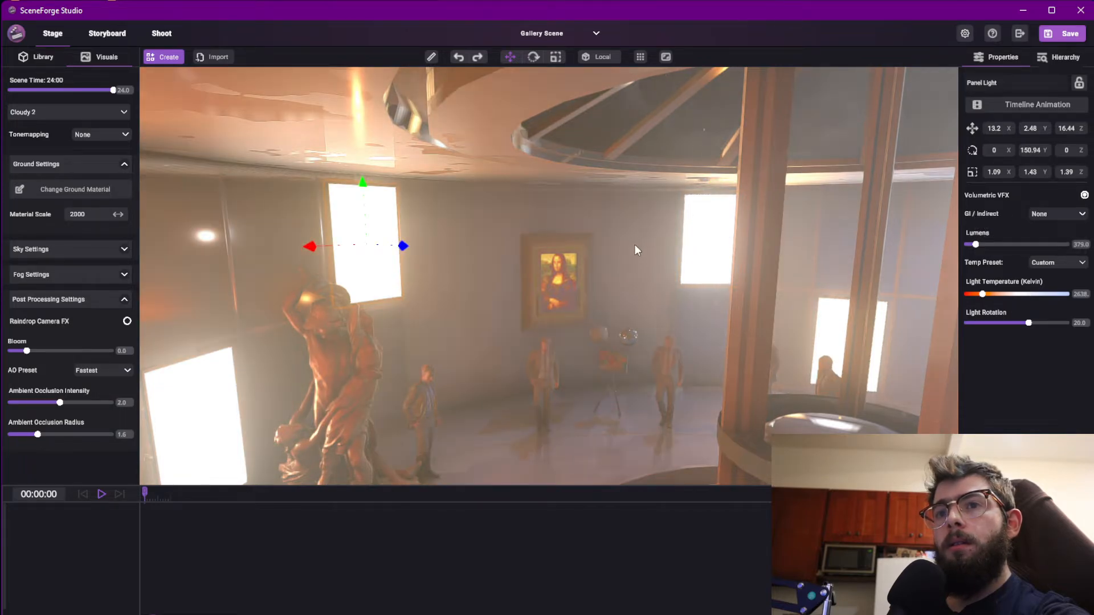
View the gallery from above and open the active camera viewfinder
mouse_move(635, 245)
right_mouse_down()
mouse_move(572, 257)
mouse_move(515, 221)
mouse_move(573, 229)
mouse_move(581, 251)
mouse_move(624, 269)
mouse_move(663, 209)
mouse_move(530, 217)
mouse_move(535, 171)
mouse_move(524, 238)
mouse_move(528, 364)
right_mouse_up()
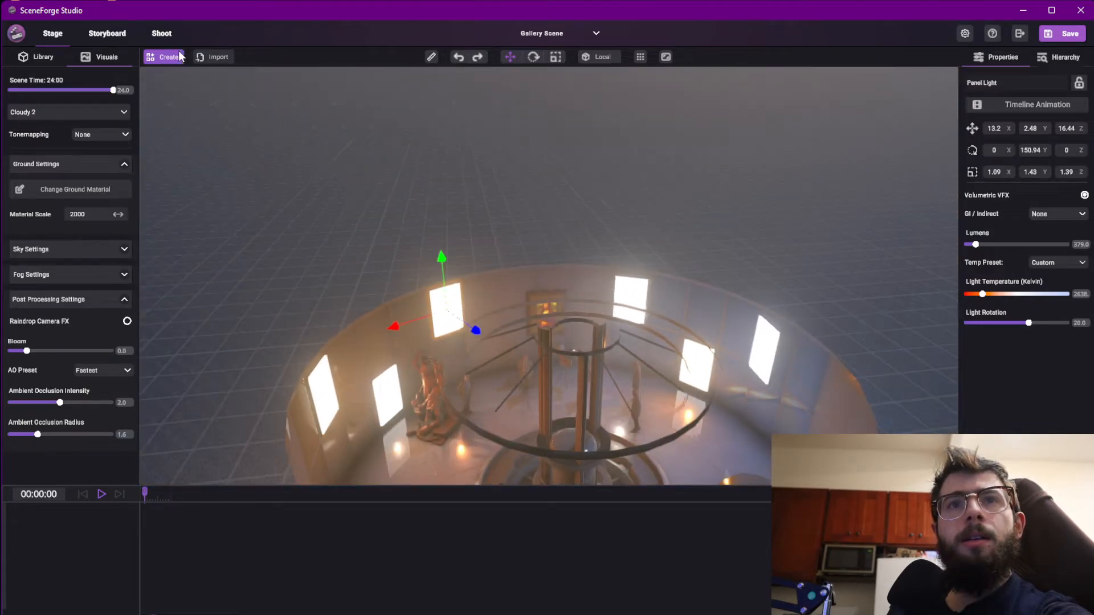
left_click(667, 57)
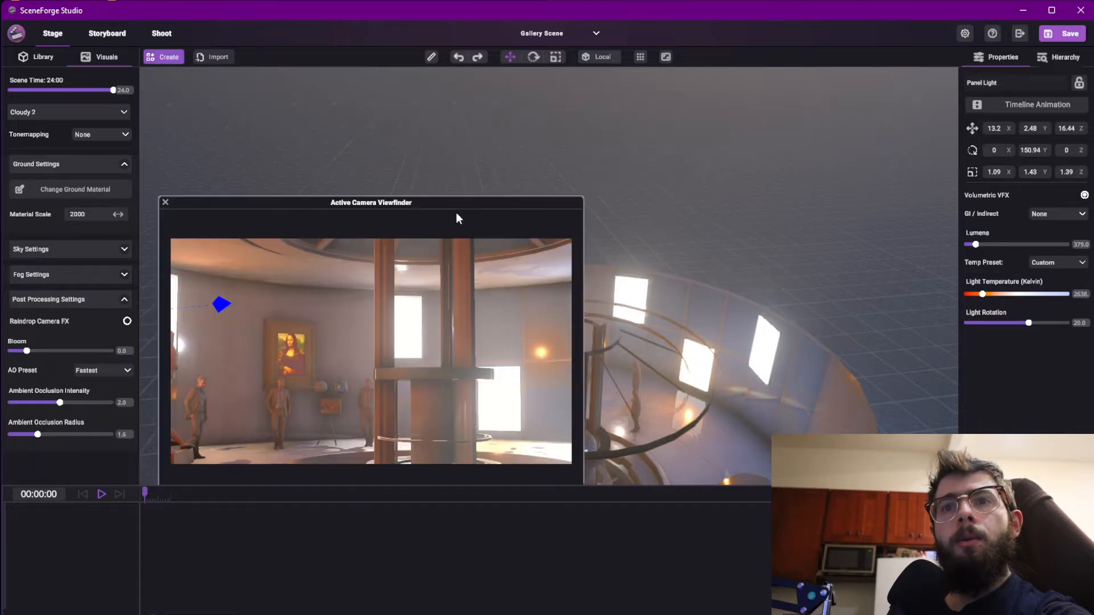
Aim the camera at the statue with a focal length of 10, and return to the stage with the viewfinder clear of the statue
left_click(162, 33)
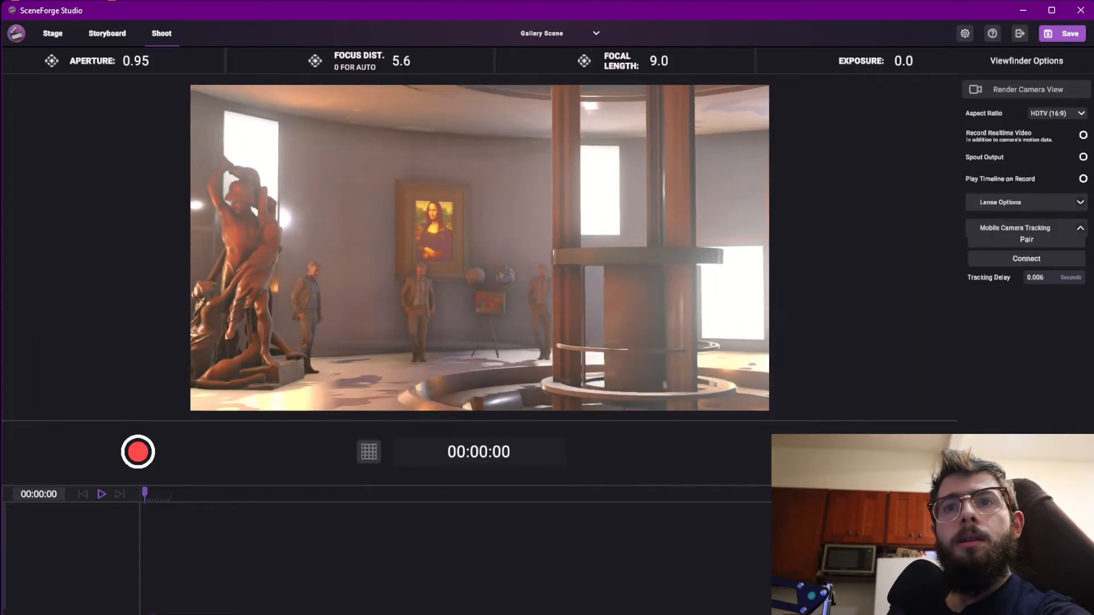
scroll(655, 64, "up", 1)
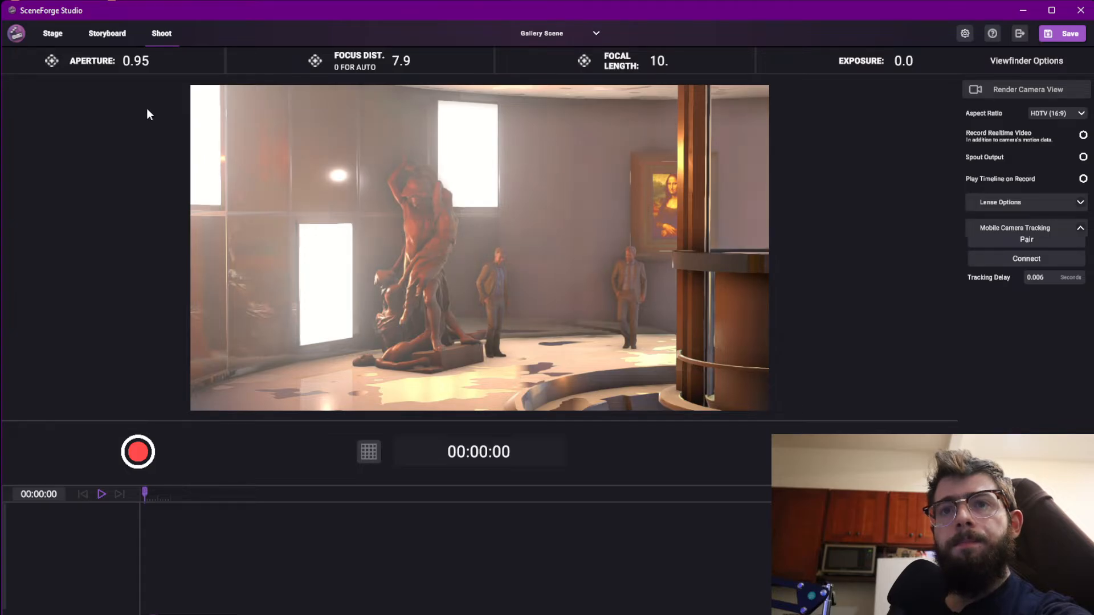
left_click(52, 33)
left_click_drag(359, 225, 877, 188)
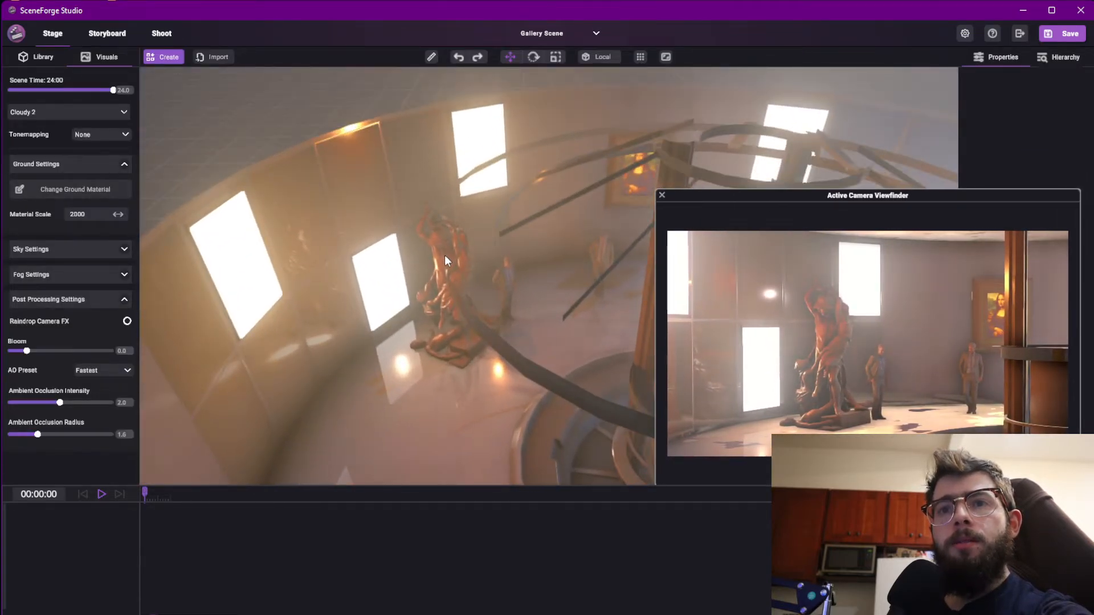
Select the statue in the scene list and move it toward the camera to Z 12.58
left_click(1061, 57)
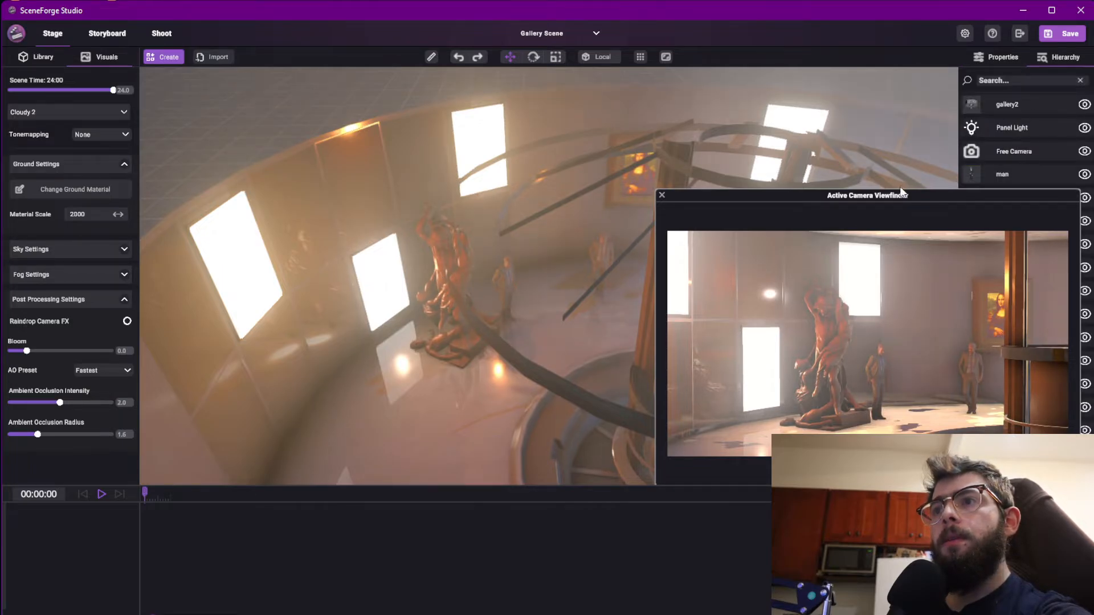
left_click_drag(902, 194, 741, 195)
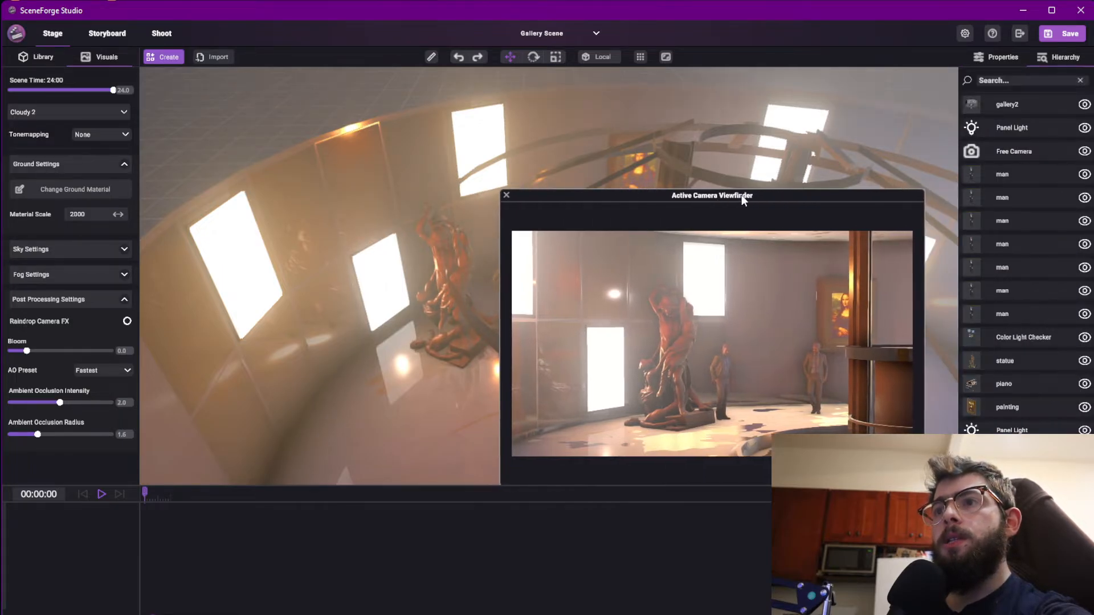
double_click(999, 364)
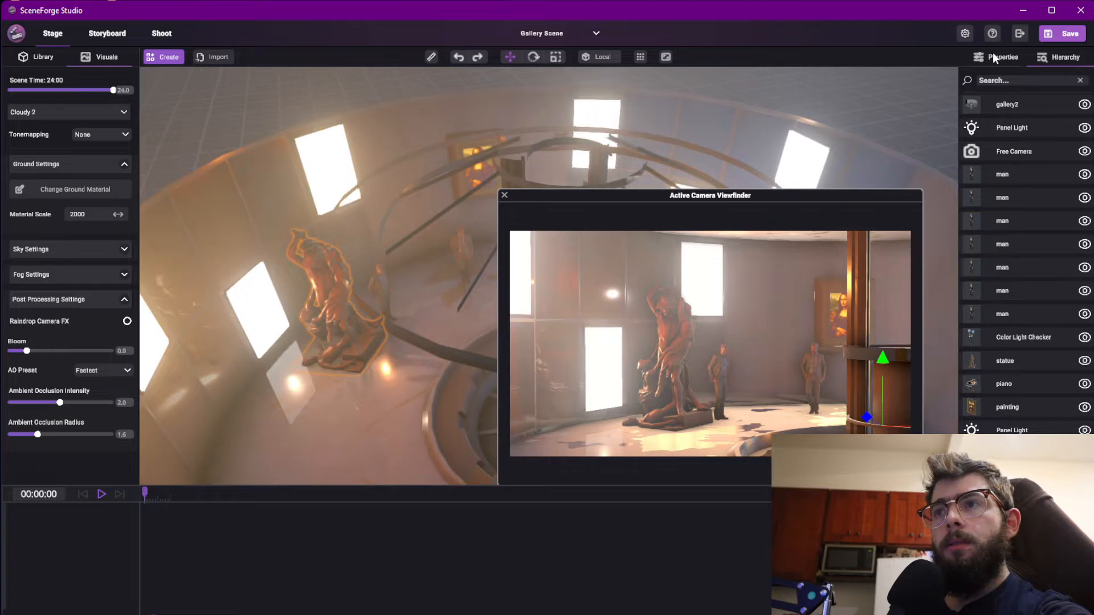
left_click(997, 57)
left_click_drag(827, 201, 332, 201)
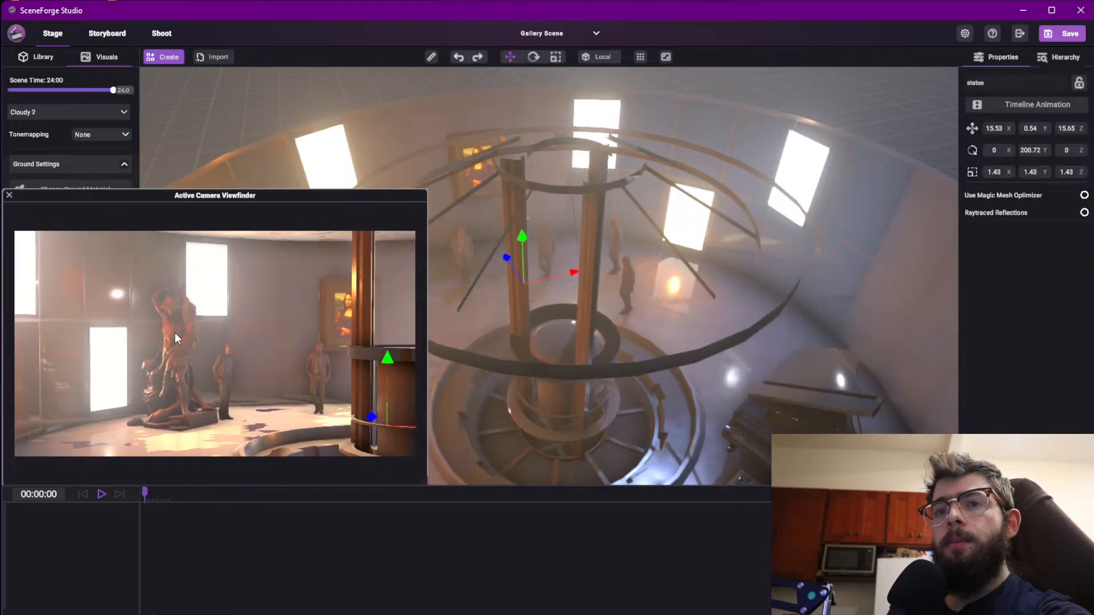
right_click_drag(724, 263, 538, 281)
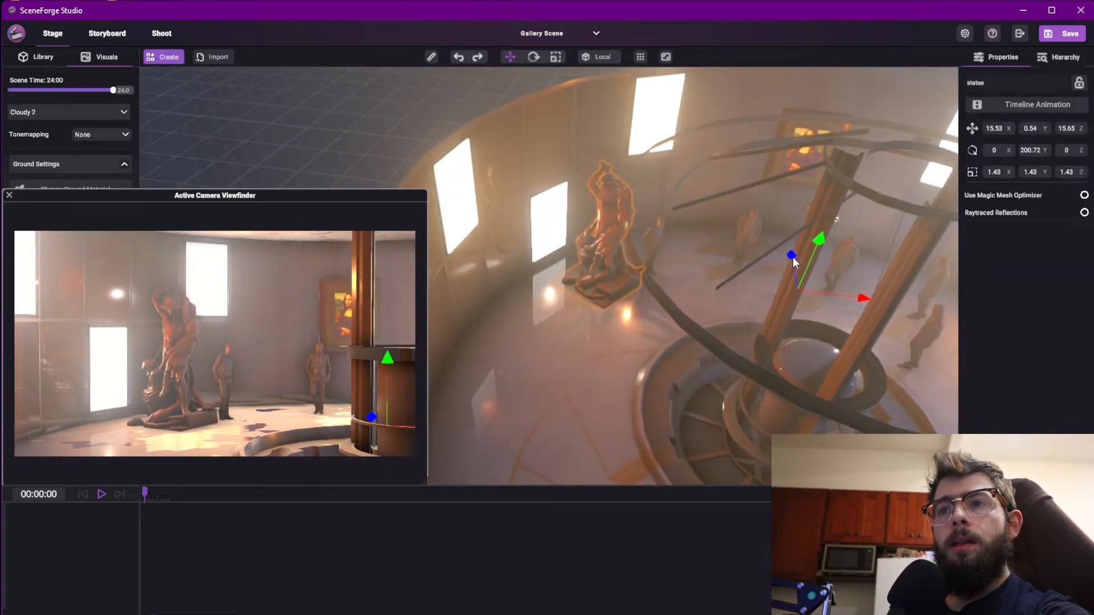
left_click_drag(794, 260, 826, 502)
Rotate the statue to about 182 degrees on Y and shift it sideways to X 15.21
right_click_drag(685, 271, 655, 347)
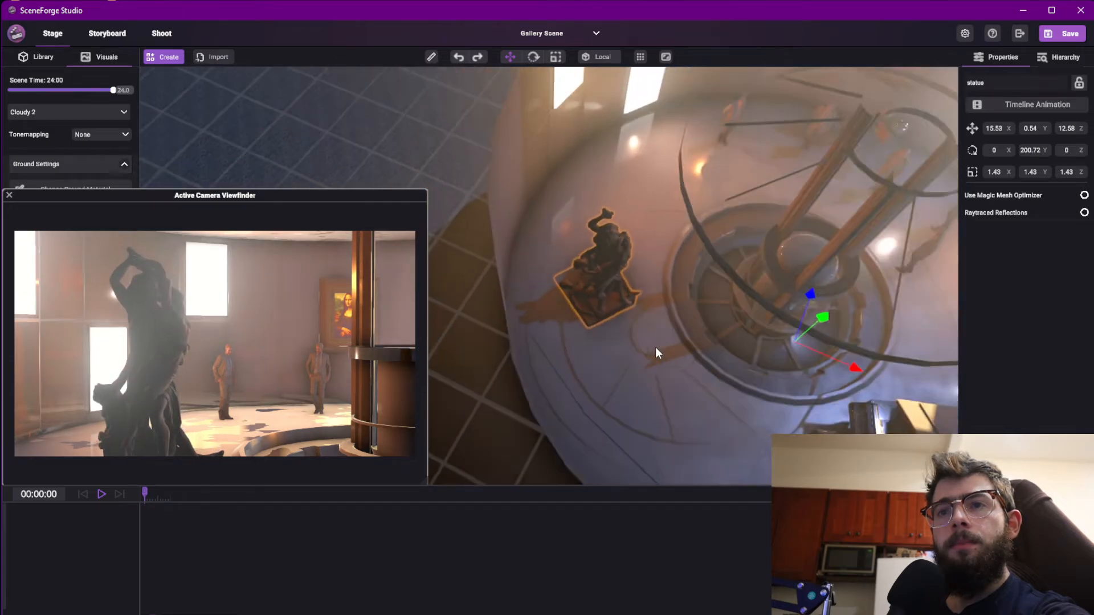
key("e")
left_click_drag(787, 384, 810, 381)
key("w")
left_click_drag(767, 341, 748, 332)
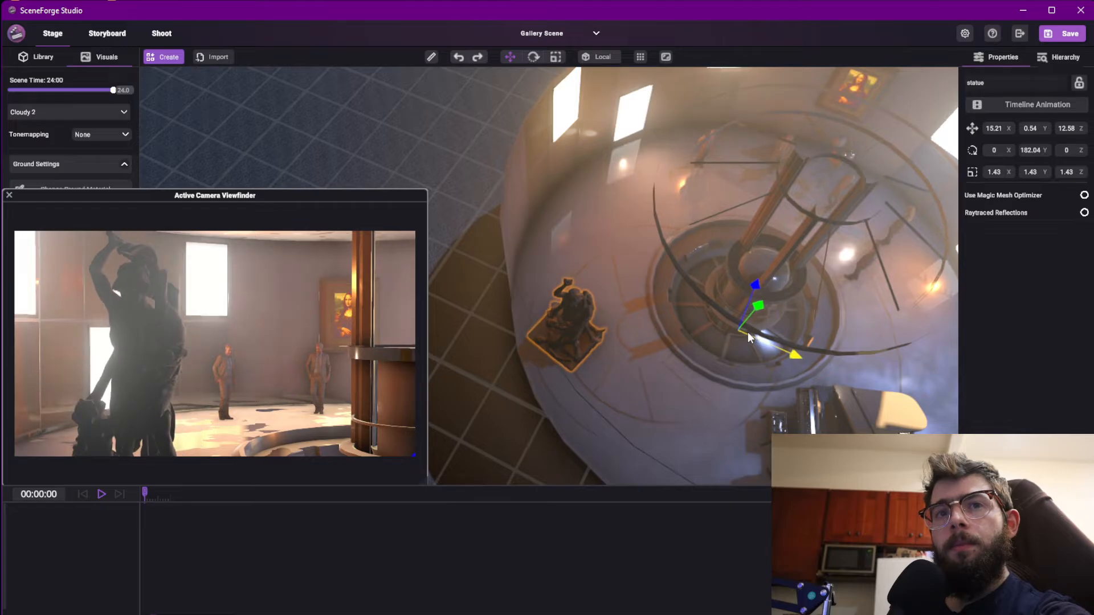
Set the shot's focus distance to 9.1 on the far side of the gallery, and reframe the camera on the statue, columns and ceiling
left_click(161, 32)
left_click(349, 235)
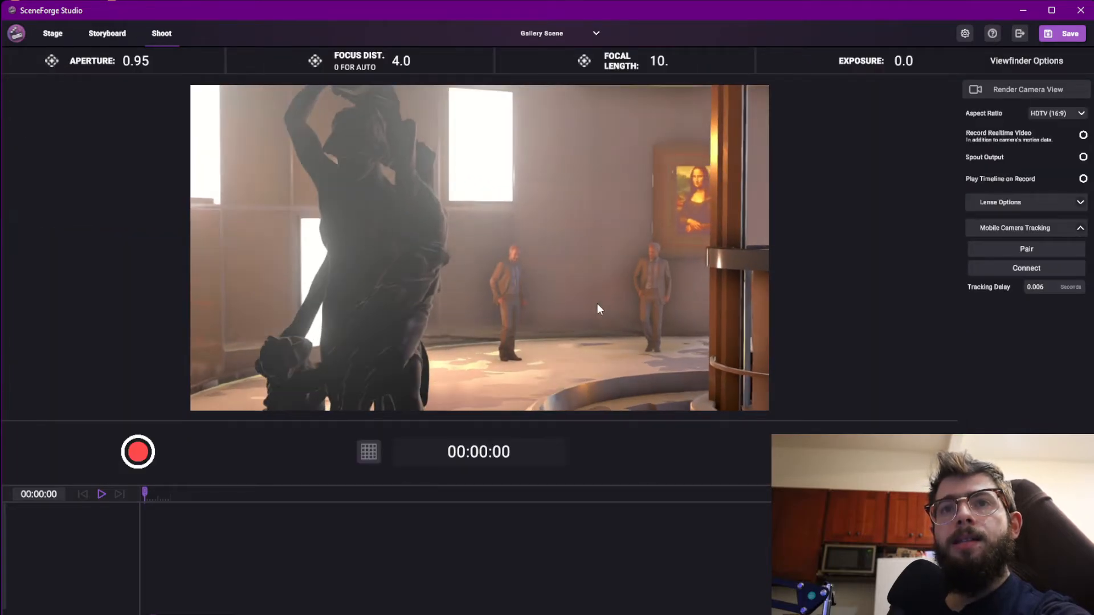
left_click(545, 260)
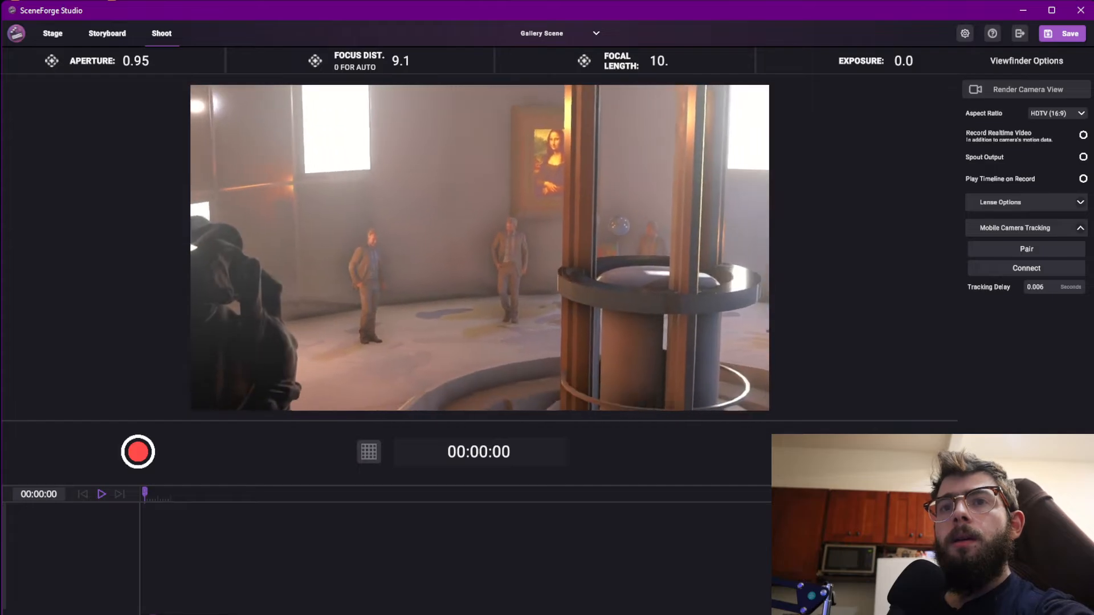
right_click_drag(344, 232, 274, 146)
Create a light bulb and place it at the upper part of the gallery's central columns
left_click(47, 37)
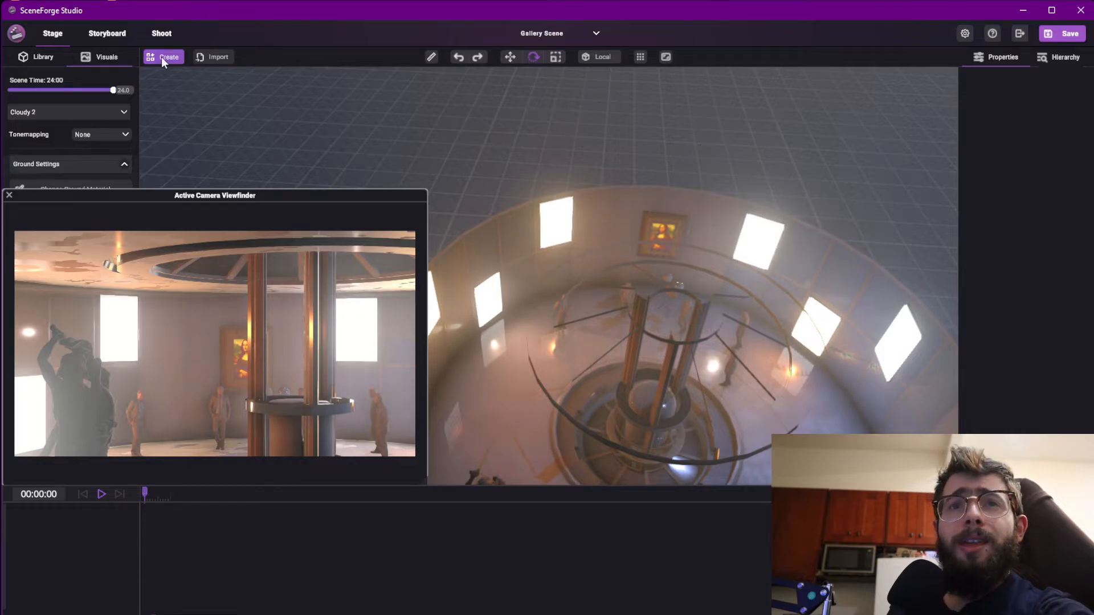
left_click(162, 57)
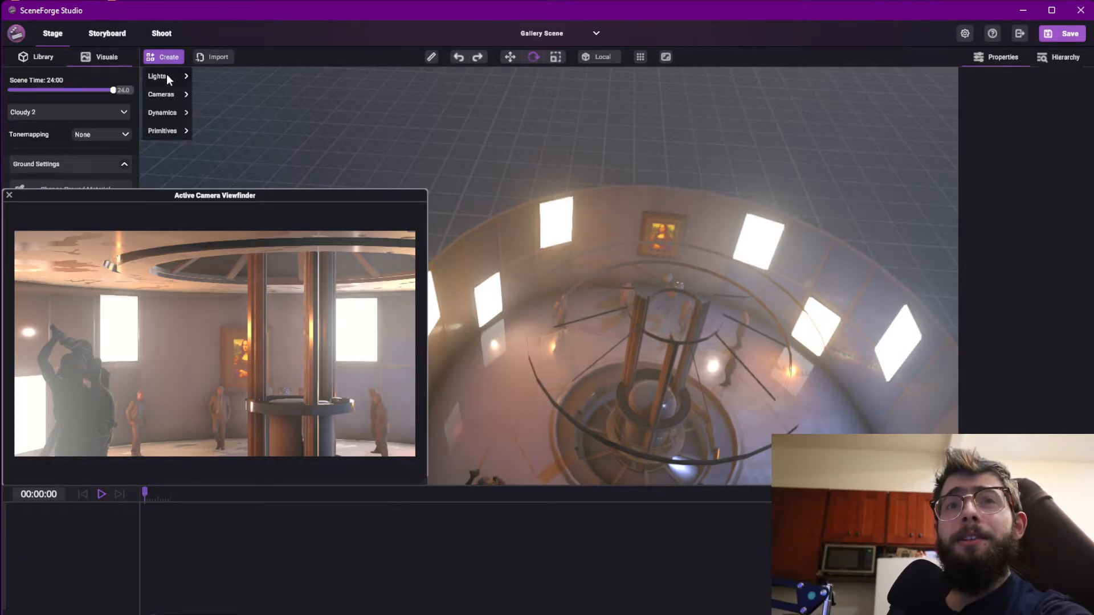
mouse_move(167, 76)
left_click(210, 110)
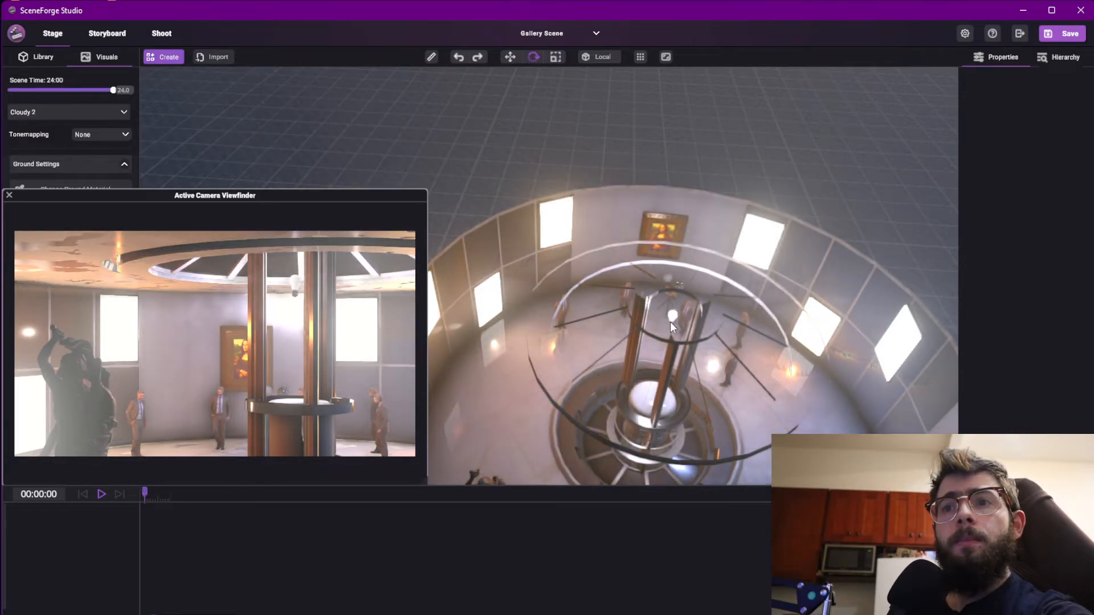
left_click(676, 300)
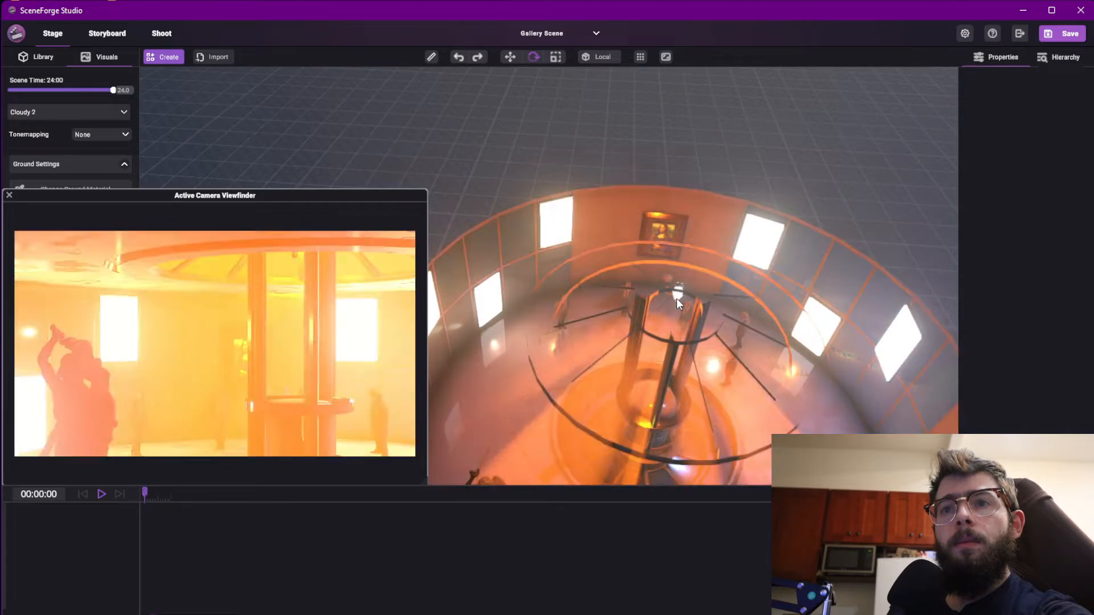
Examine the new light bulb and how its light falls around the central columns and ceiling
key("w")
right_click_drag(655, 317, 824, 223)
key("w")
key("e")
key("w")
key("s")
right_click_drag(738, 246, 811, 253)
key("a")
key("w")
left_click(1042, 57)
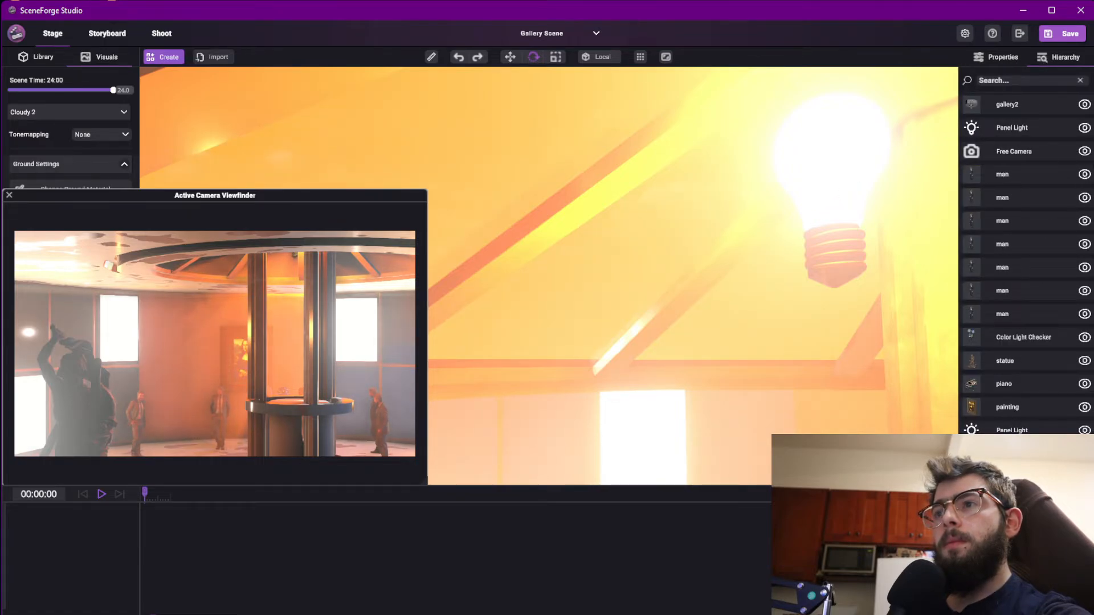
right_click_drag(781, 235, 719, 296)
key("s")
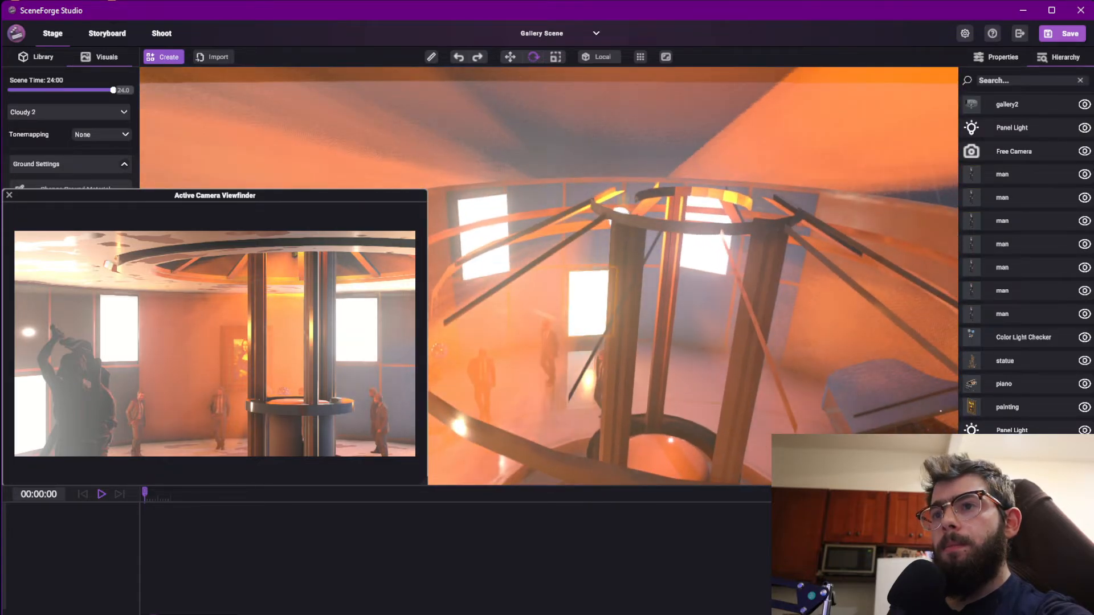
Select the light bulb and move it between the central columns at X 14.47, Y 2.9, Z 13.19
key("w")
right_click_drag(631, 290, 696, 242)
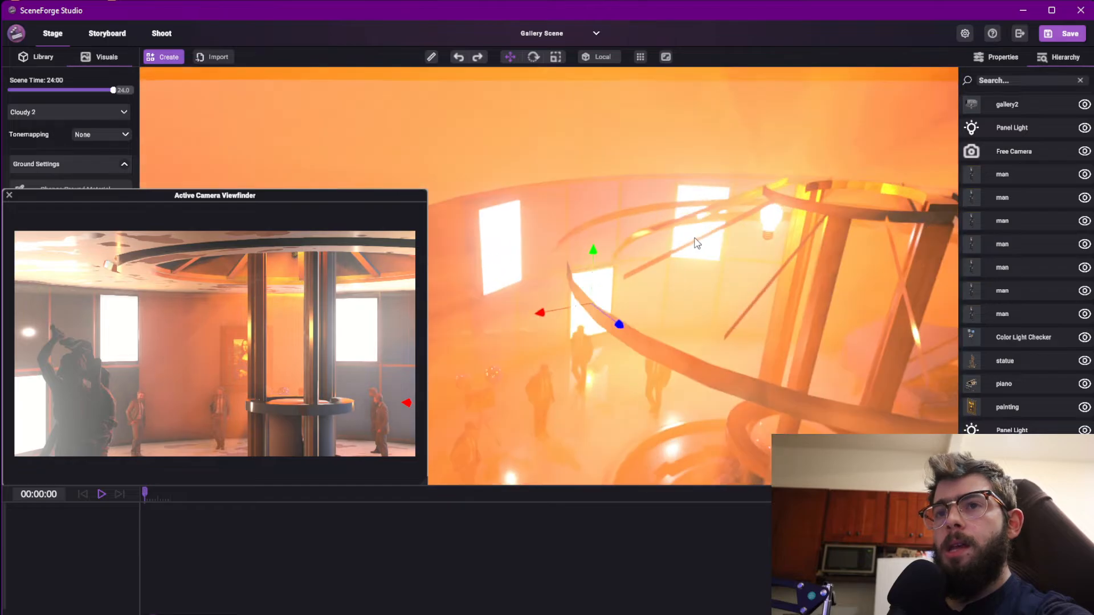
left_click(777, 219)
left_click_drag(775, 231, 826, 94)
left_click(1006, 56)
scroll(667, 220, "down", 3)
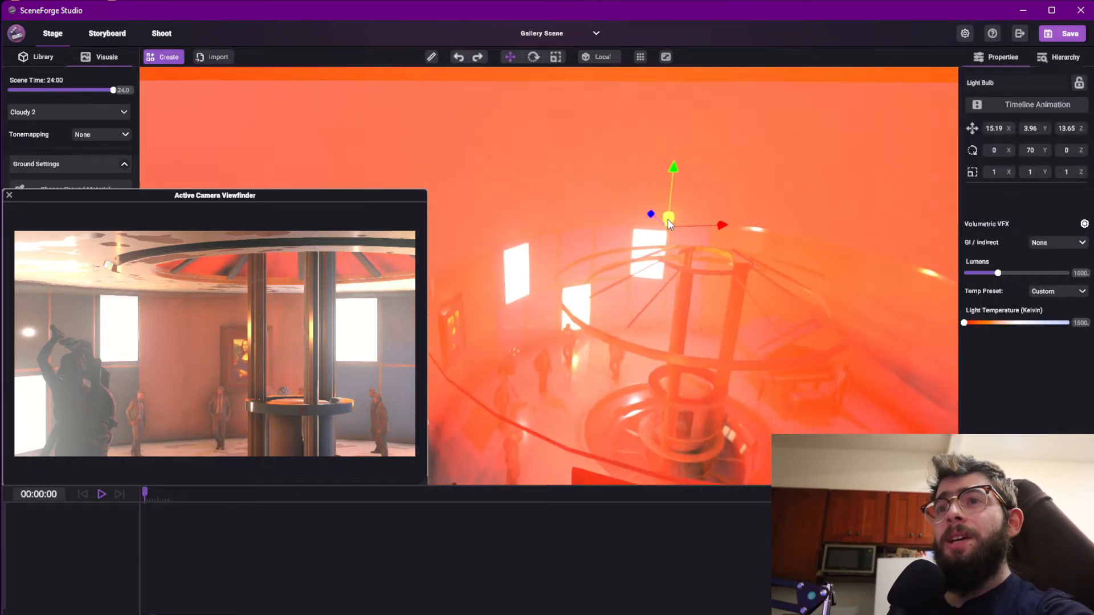
left_click_drag(665, 230, 714, 289)
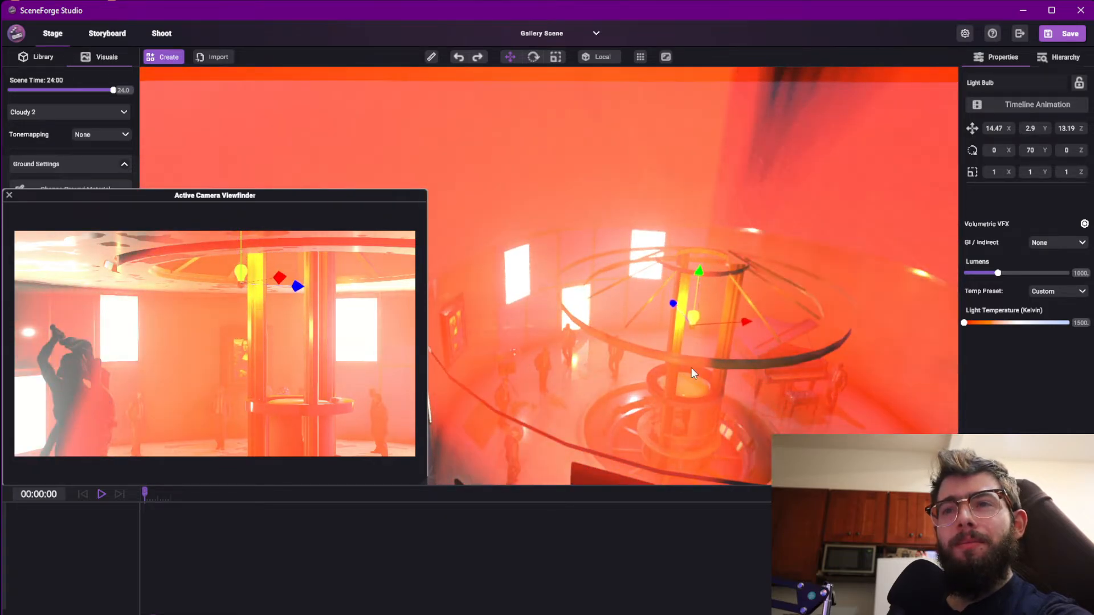
Reduce the light bulb to 468 lumens and set its temperature to about 4630 K
left_click_drag(998, 275, 988, 274)
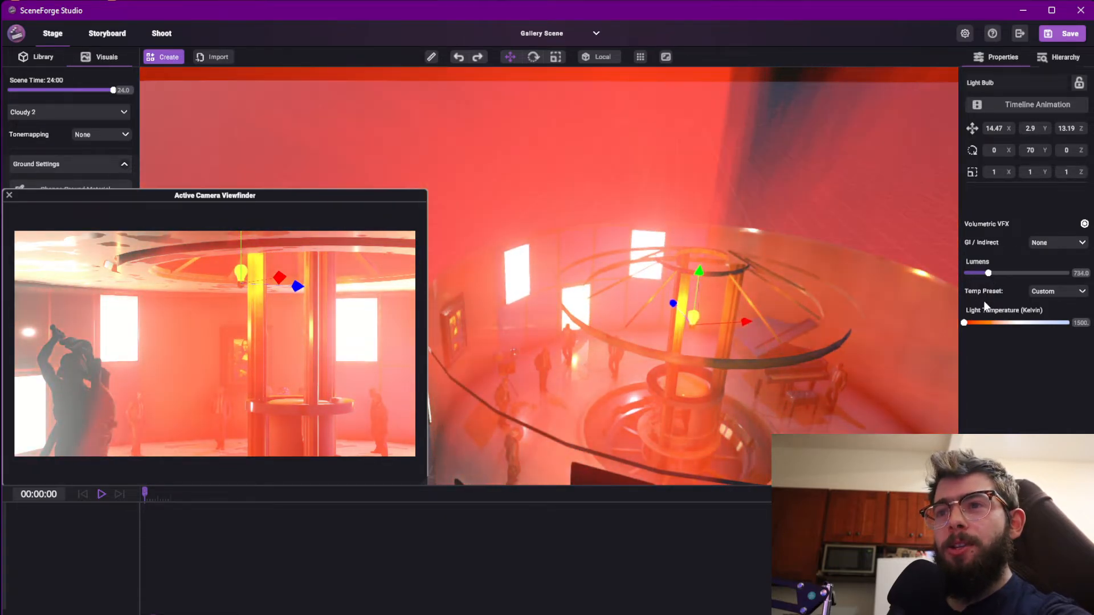
left_click_drag(978, 323, 1009, 322)
left_click_drag(989, 274, 981, 308)
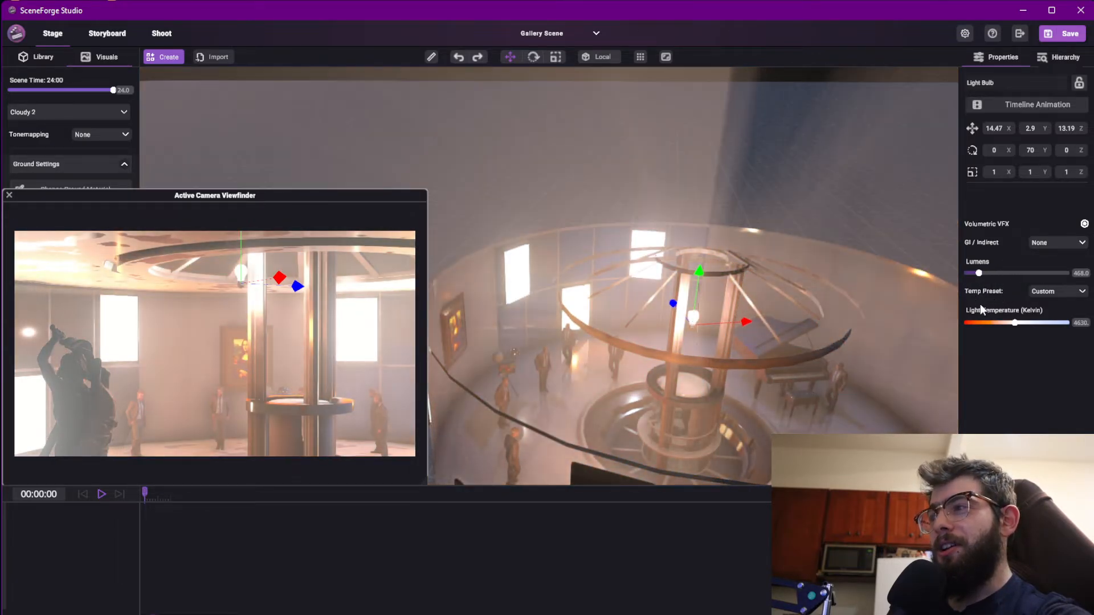
Raise the light bulb to the top of the central columns at Y 3.6
left_click_drag(704, 269, 753, 197)
right_click_drag(724, 251, 653, 165)
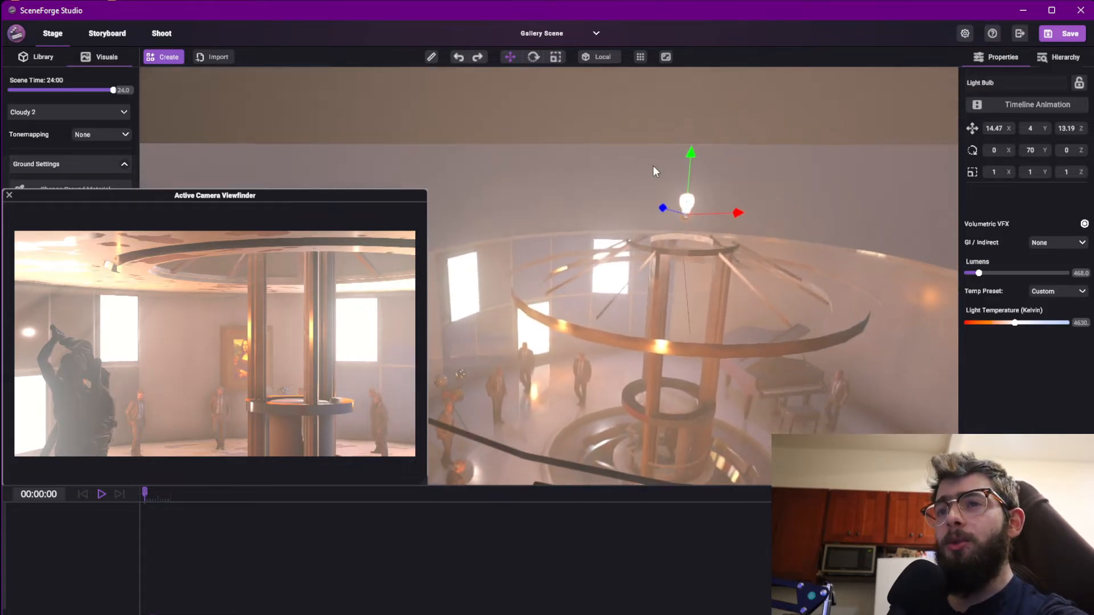
left_click_drag(693, 163, 713, 201)
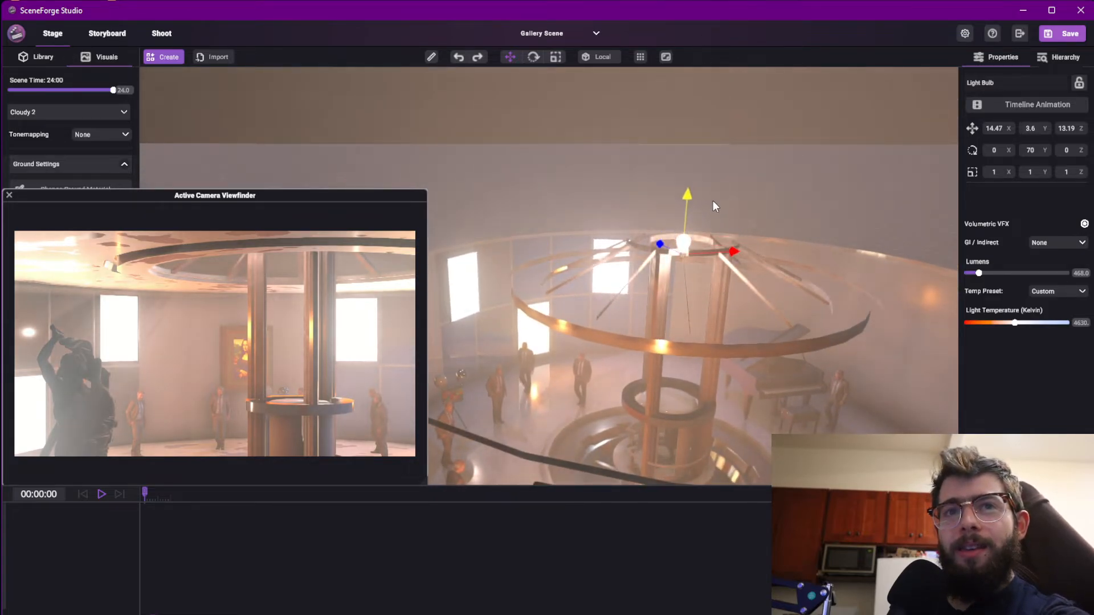
Add a light box stand on the ground outside the gallery wall, near the statue
right_click_drag(568, 381, 636, 261)
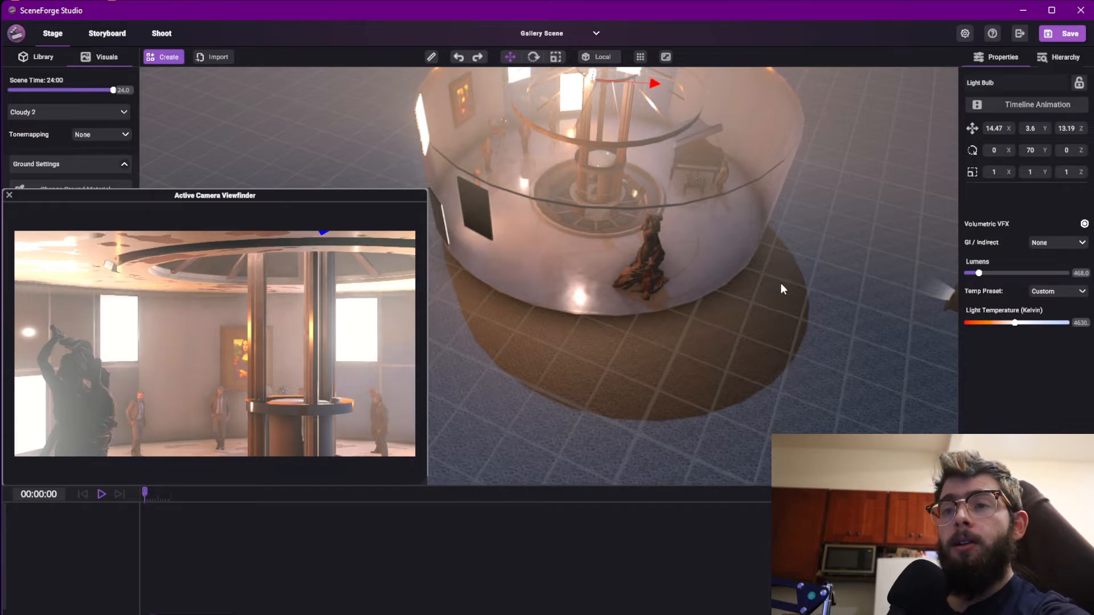
left_click(174, 59)
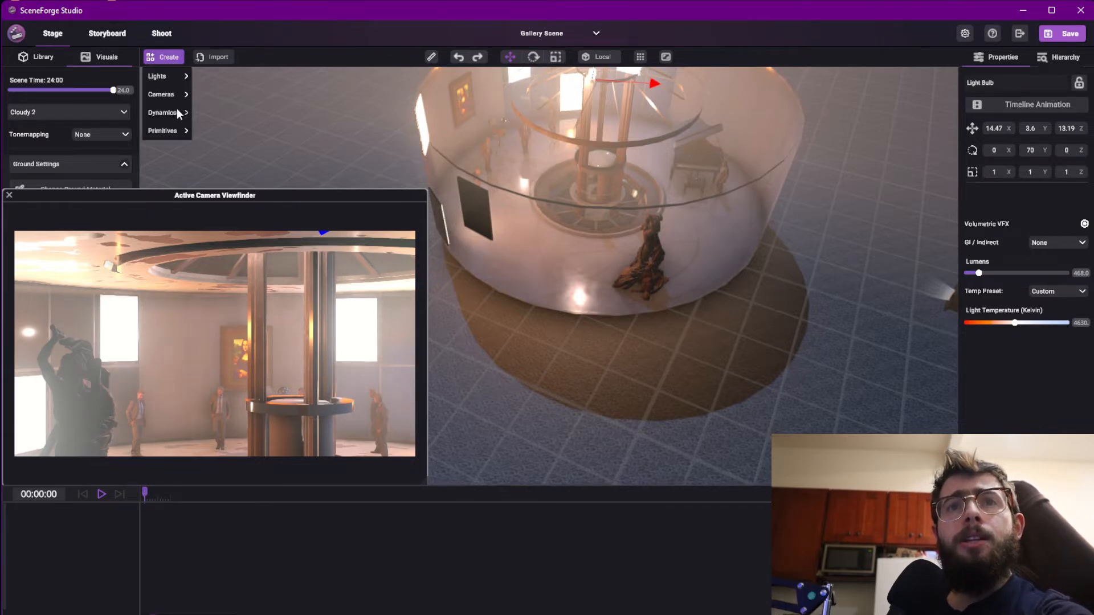
mouse_move(173, 78)
left_click(217, 95)
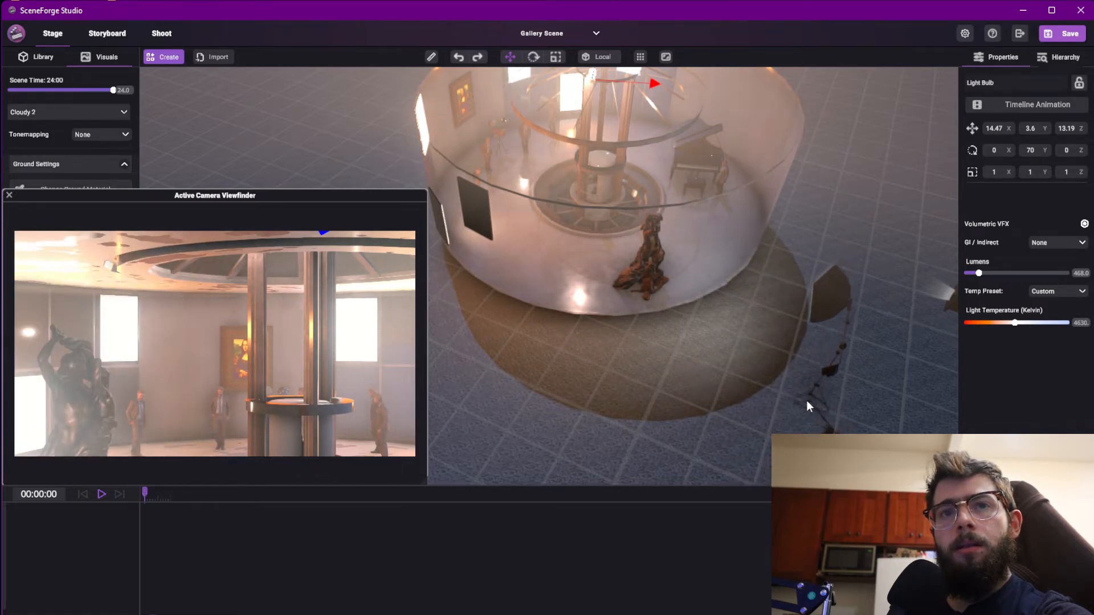
left_click(756, 436)
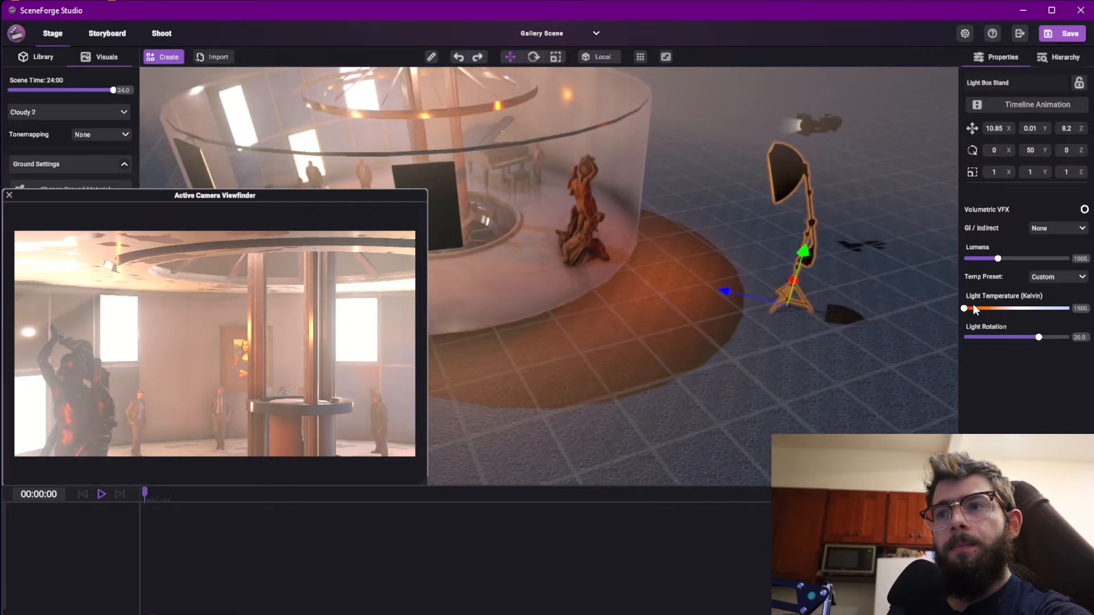
Set the light box stand to Multiplied GI, about 1230 lumens, about 6773 K and a light rotation of -1.6
left_click_drag(974, 307, 990, 310)
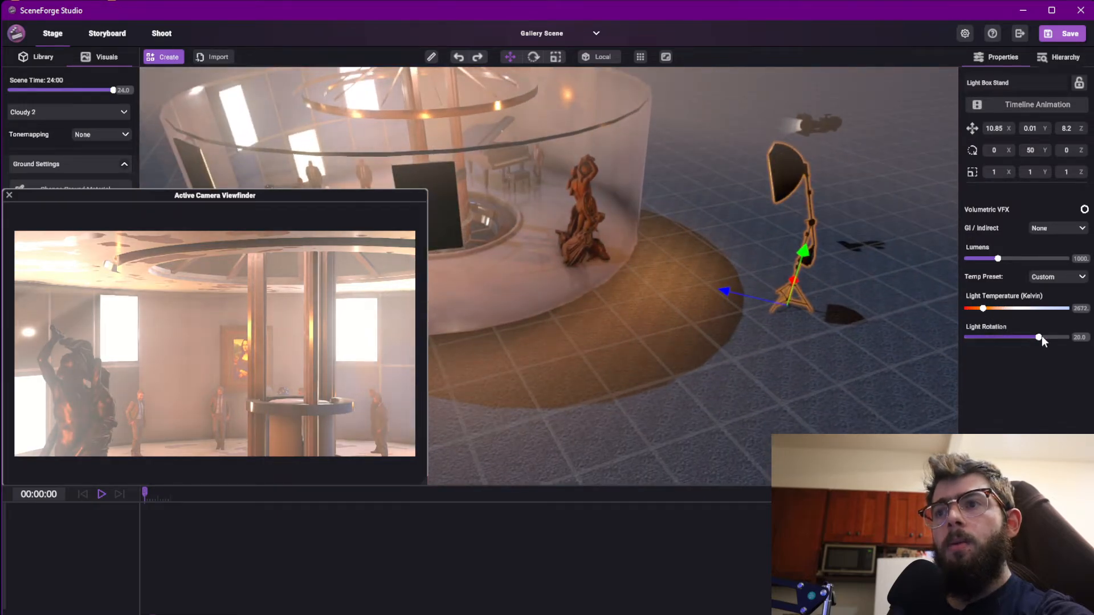
mouse_move(1036, 337)
left_mouse_down()
mouse_move(1013, 337)
mouse_move(1025, 334)
left_mouse_up()
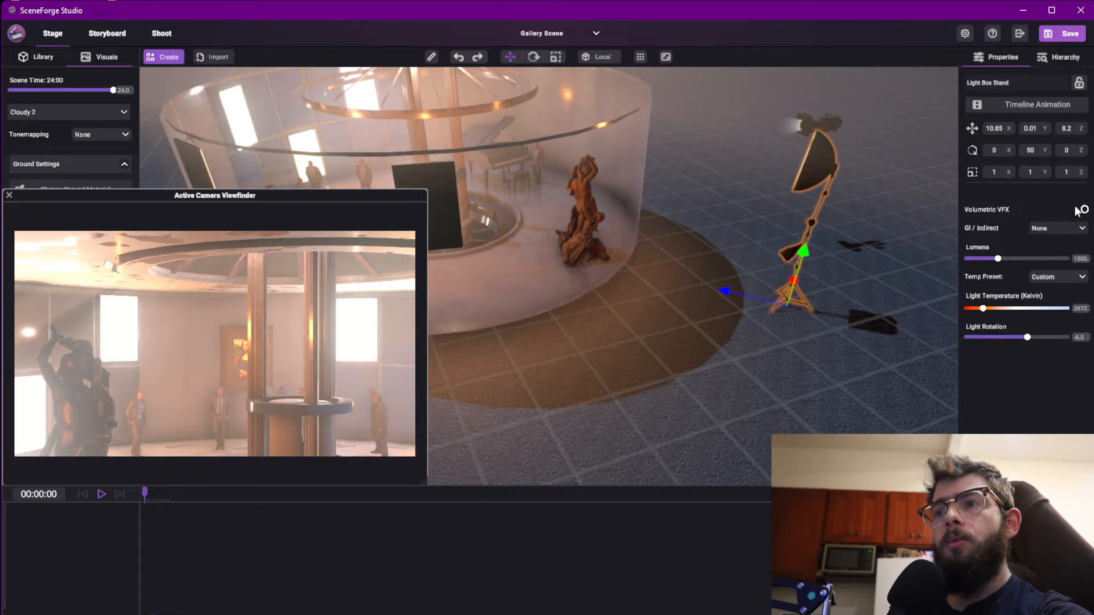
left_click(1063, 230)
left_click(1022, 255)
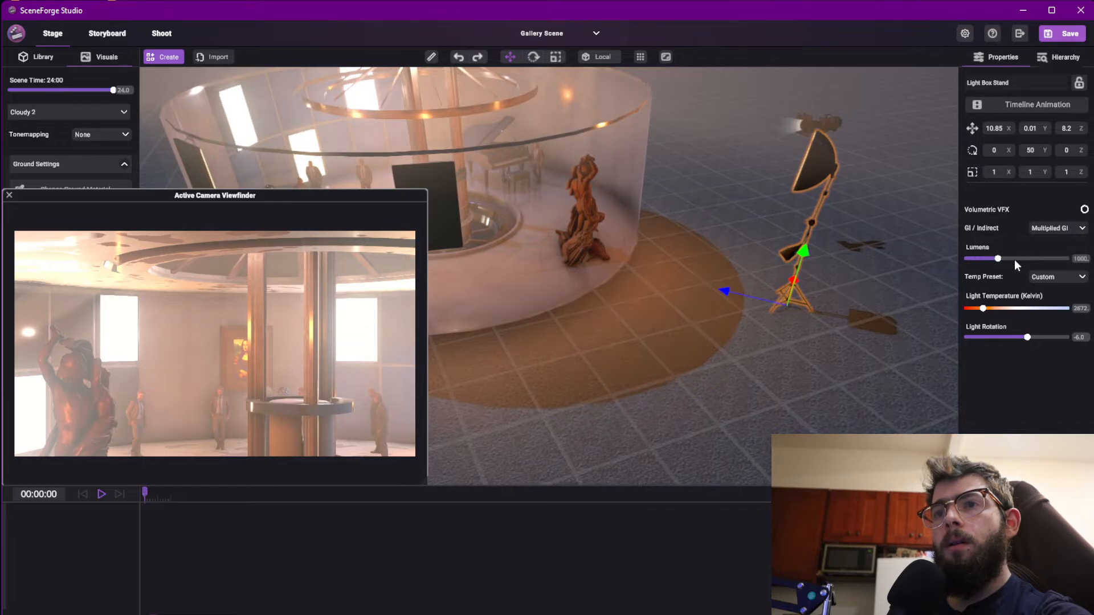
mouse_move(998, 260)
left_mouse_down()
mouse_move(970, 259)
mouse_move(1006, 260)
left_mouse_up()
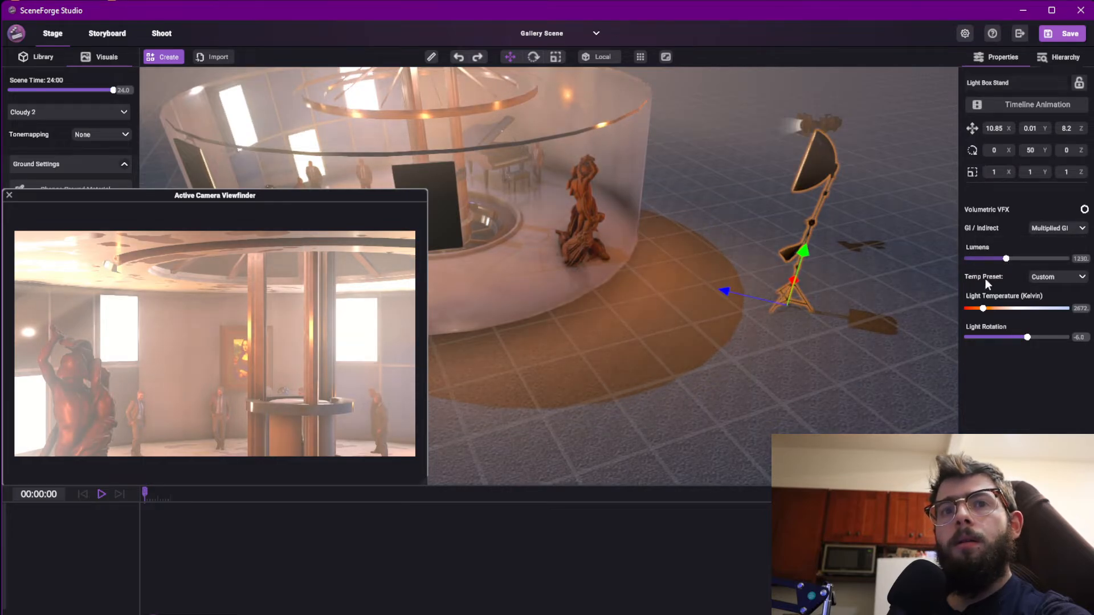
left_click_drag(982, 309, 1029, 346)
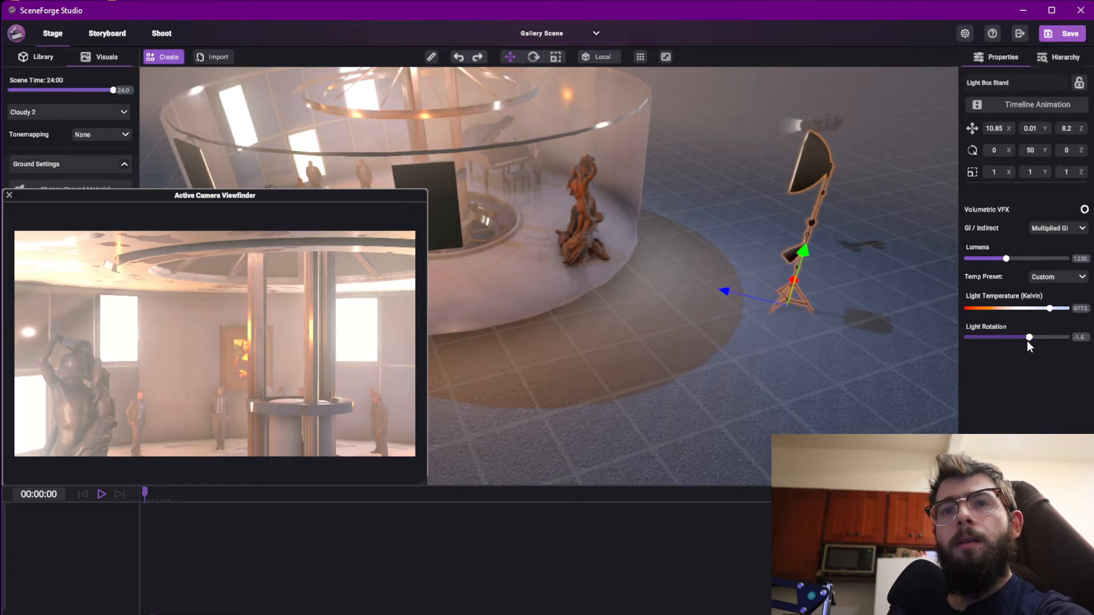
Switch to the shooting view and lower the camera exposure to -1.0
left_click(155, 33)
scroll(912, 65, "down", 1)
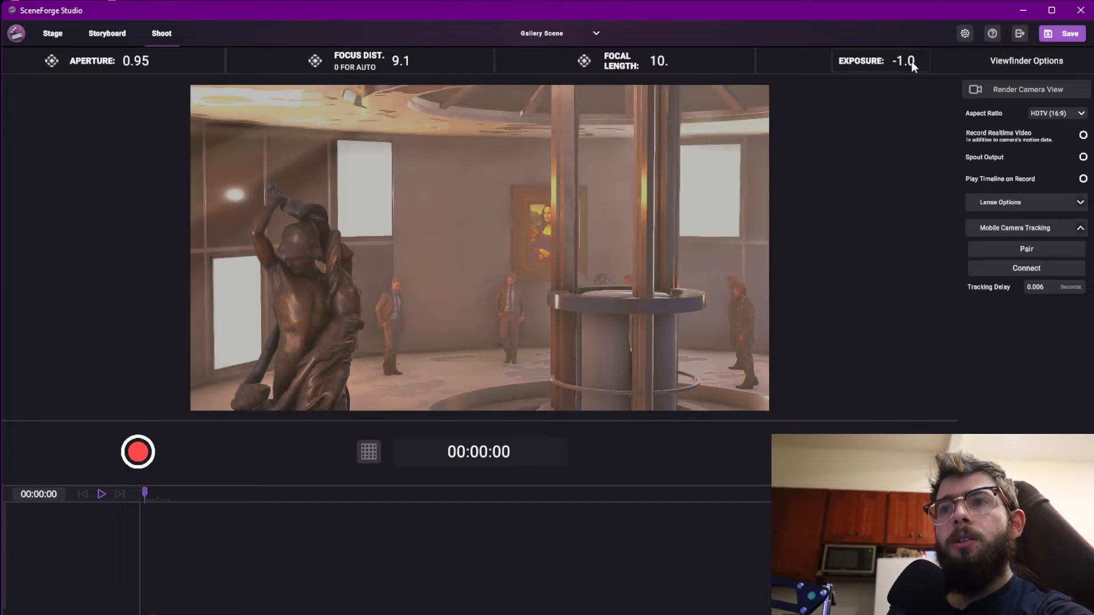
Return to the stage, move the camera viewfinder off the scene settings and lower the bloom slightly
right_click_drag(737, 128, 313, 138)
left_click(52, 34)
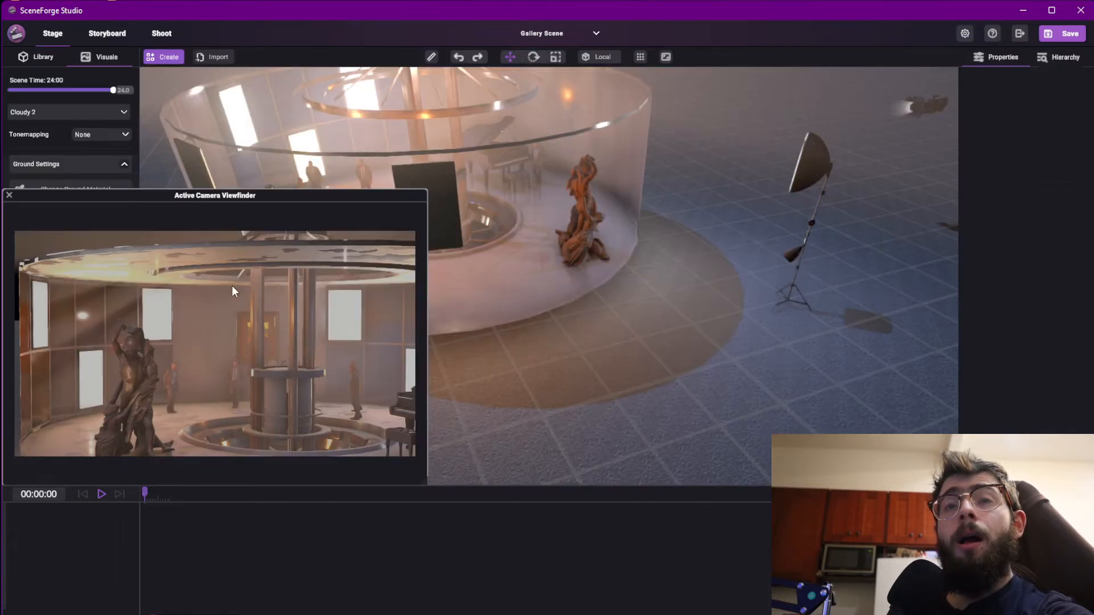
left_click_drag(238, 201, 675, 201)
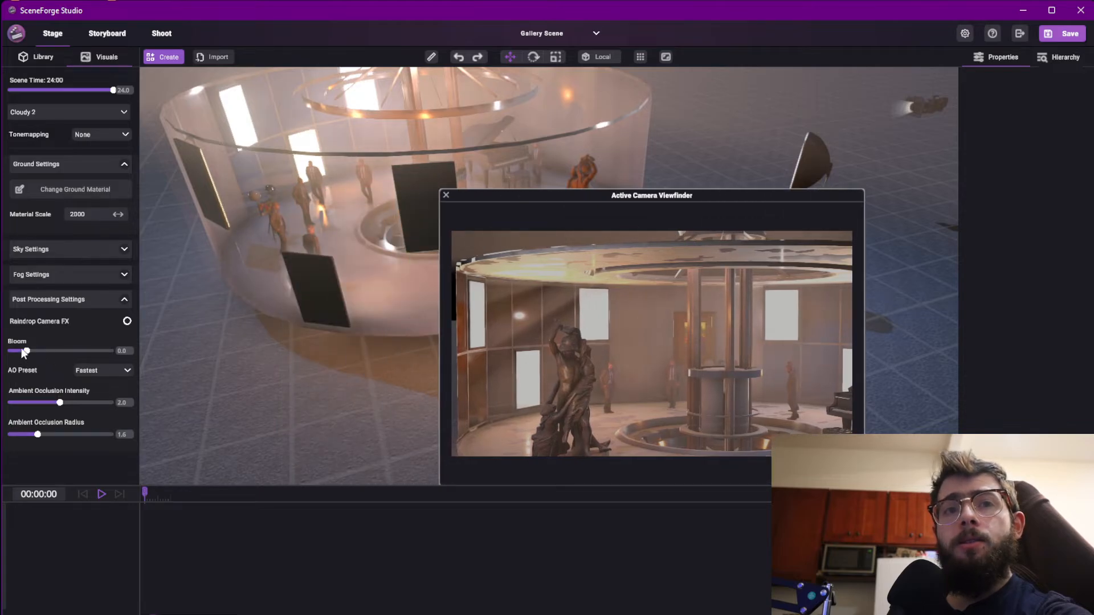
mouse_move(23, 352)
left_mouse_down()
mouse_move(73, 351)
mouse_move(27, 364)
mouse_move(128, 368)
mouse_move(26, 354)
mouse_move(42, 358)
mouse_move(17, 369)
left_mouse_up()
scroll(159, 300, "up", 5)
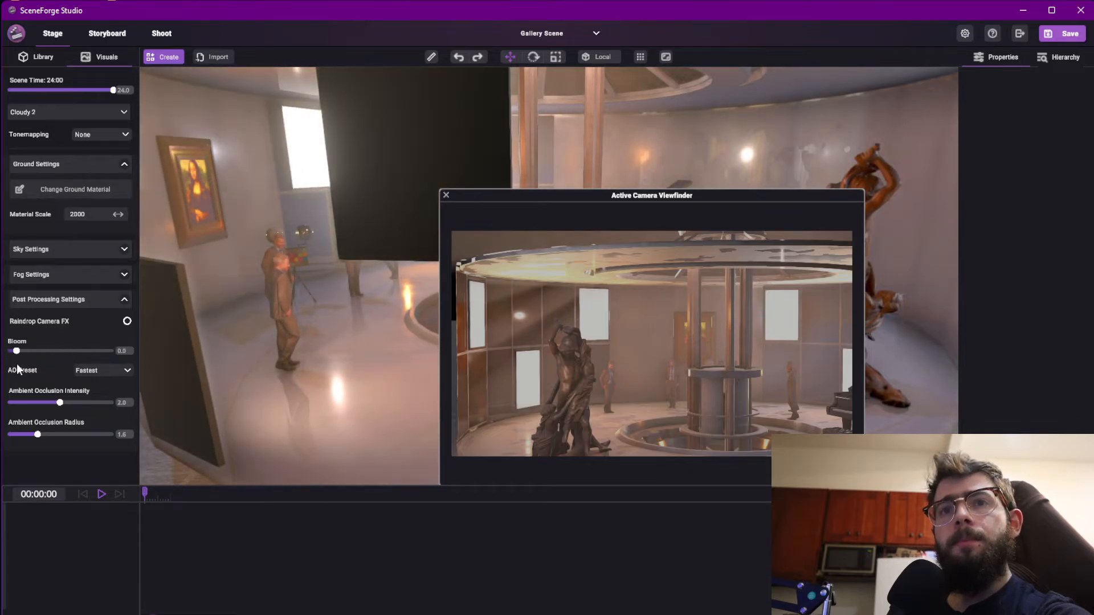
Raise the camera exposure to 0.0 in the shooting view, then return to the stage and move the viewfinder aside
left_click(161, 34)
scroll(898, 66, "up", 1)
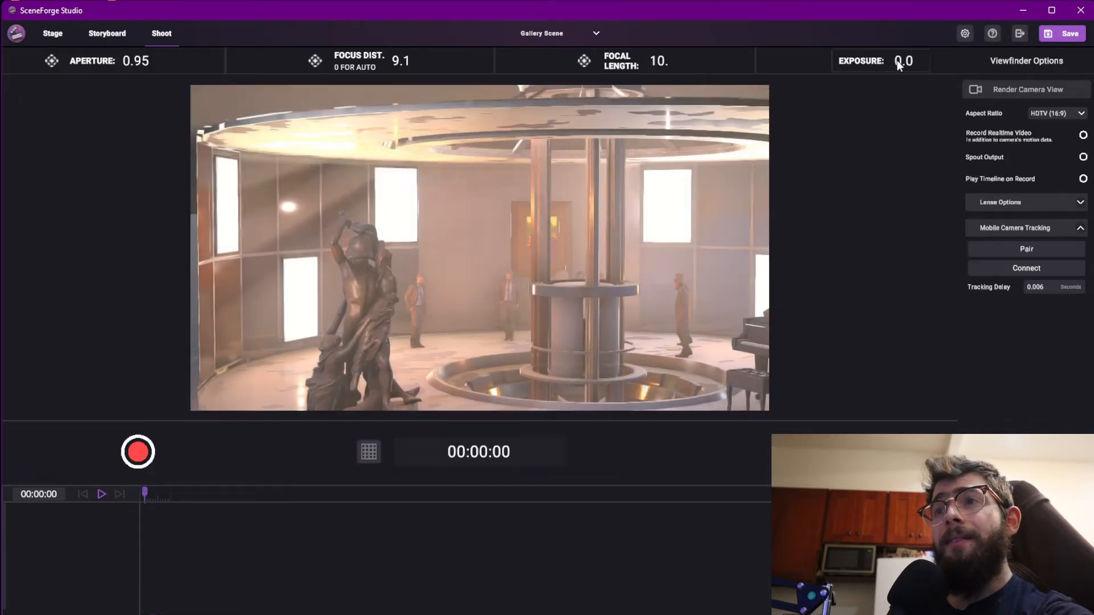
left_click(40, 32)
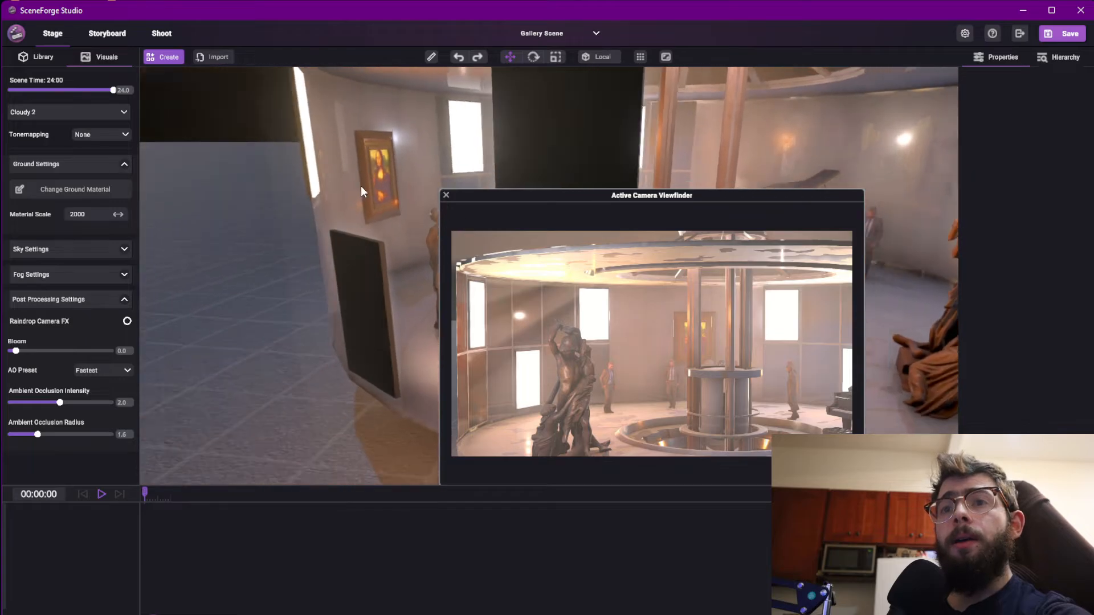
left_click_drag(488, 196, 660, 196)
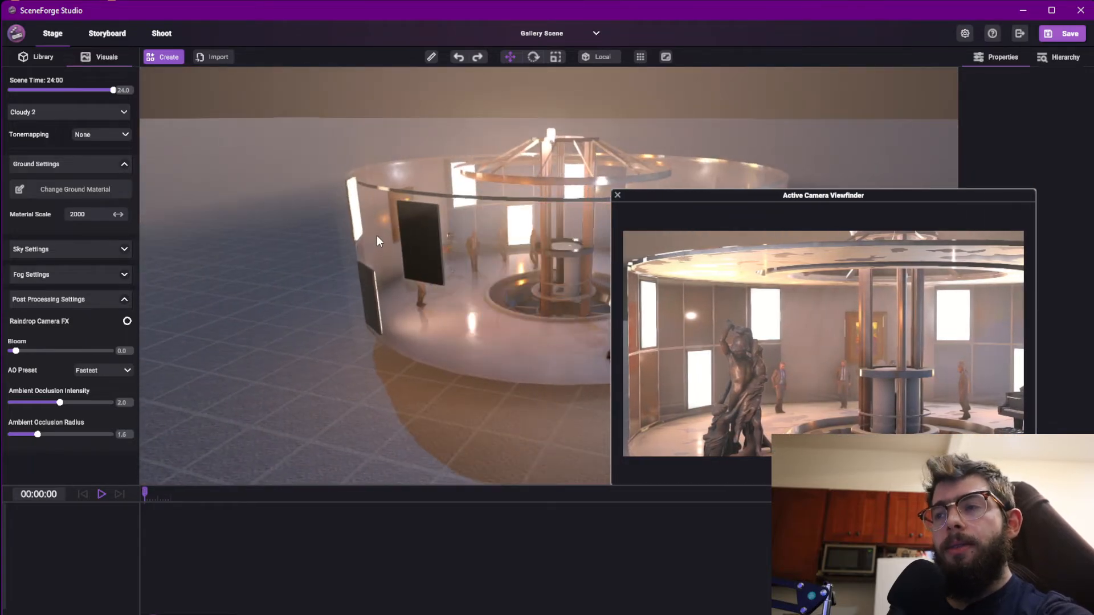
Set the scene's tonemapping to ACES
scroll(380, 233, "up", 3)
scroll(381, 228, "up", 2)
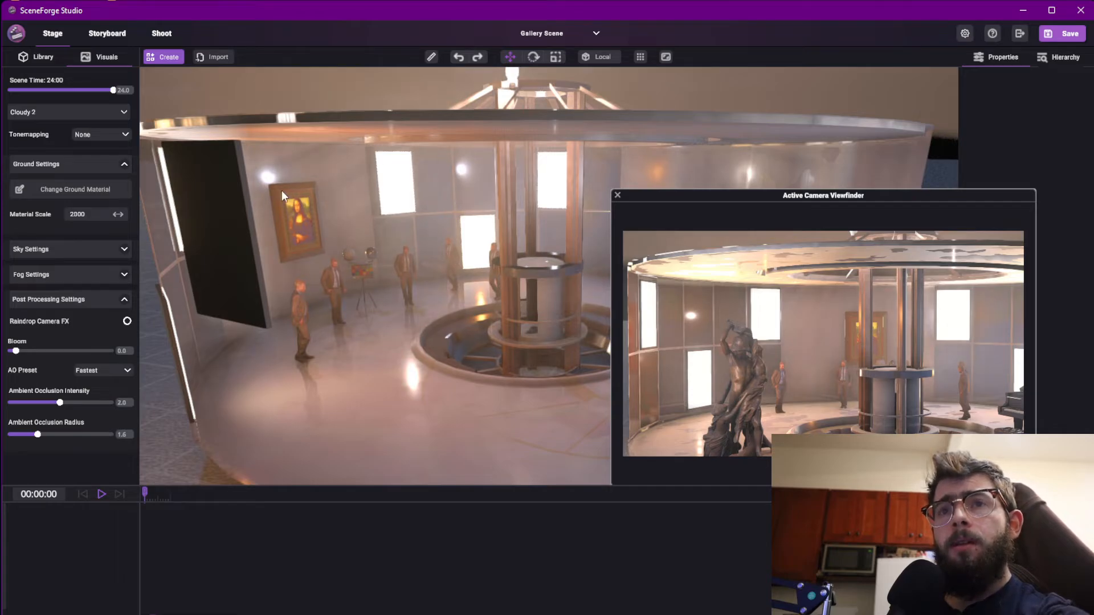
right_click_drag(282, 190, 167, 157)
left_click(78, 135)
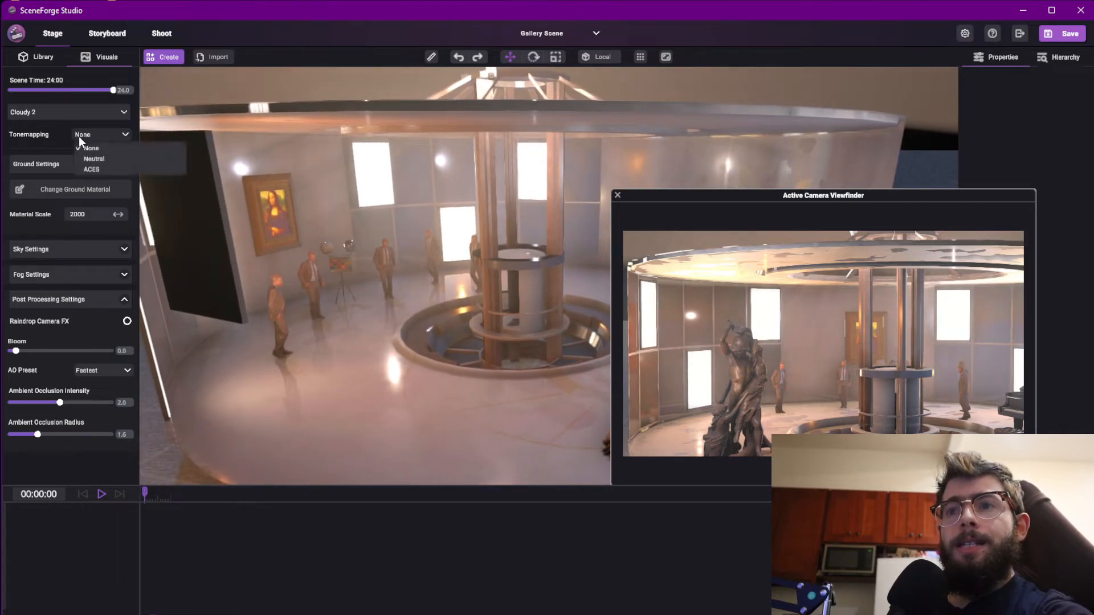
left_click(94, 168)
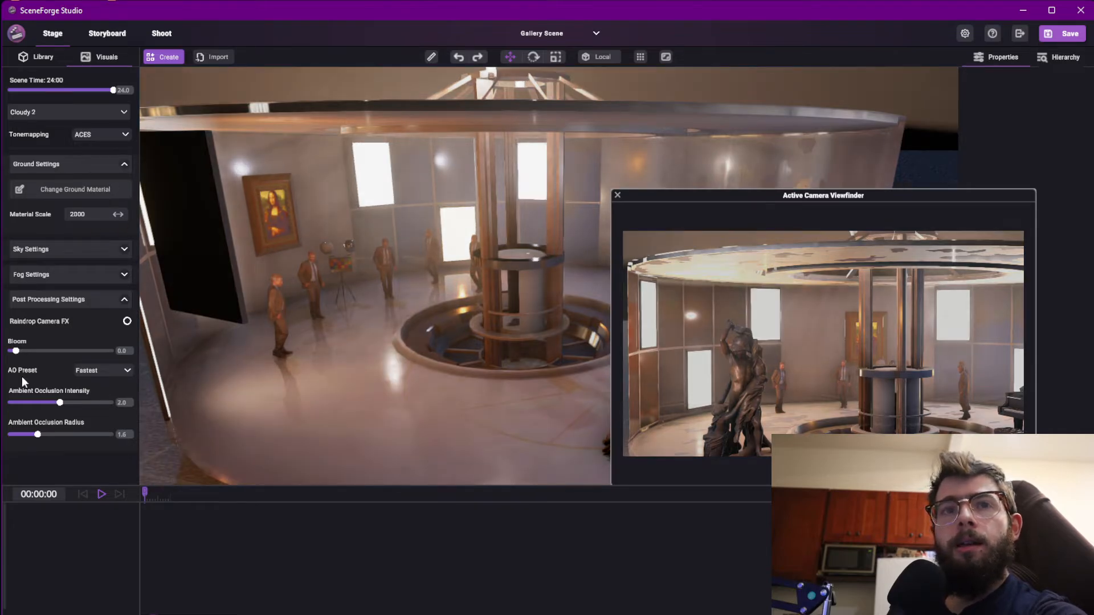
Raise the bloom to 0.1 and try a higher camera exposure in the shooting view, then return to the stage
left_click_drag(16, 351, 40, 368)
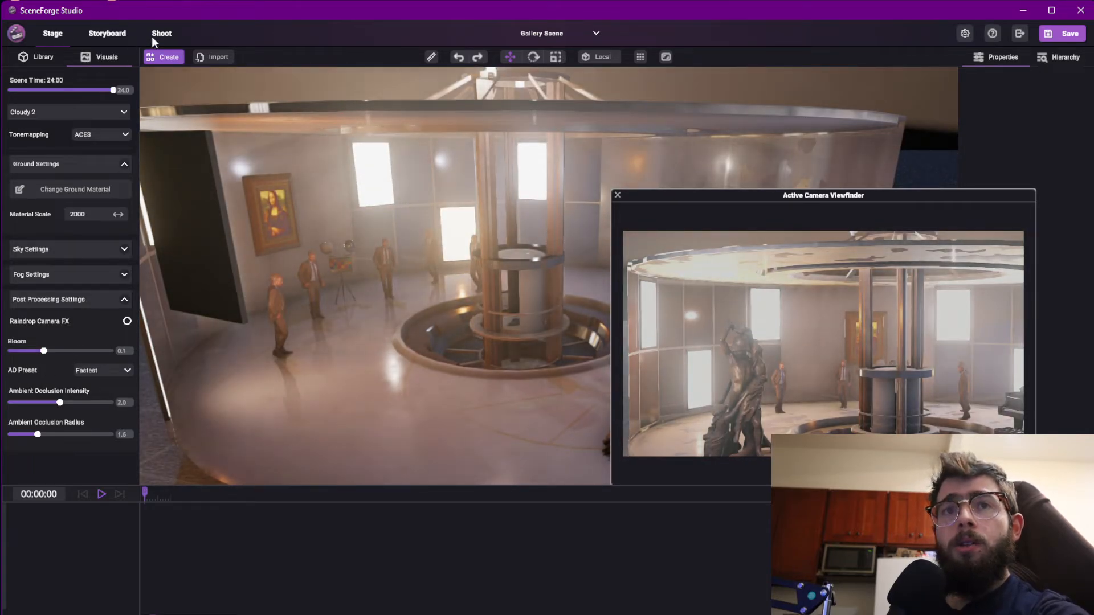
left_click(159, 34)
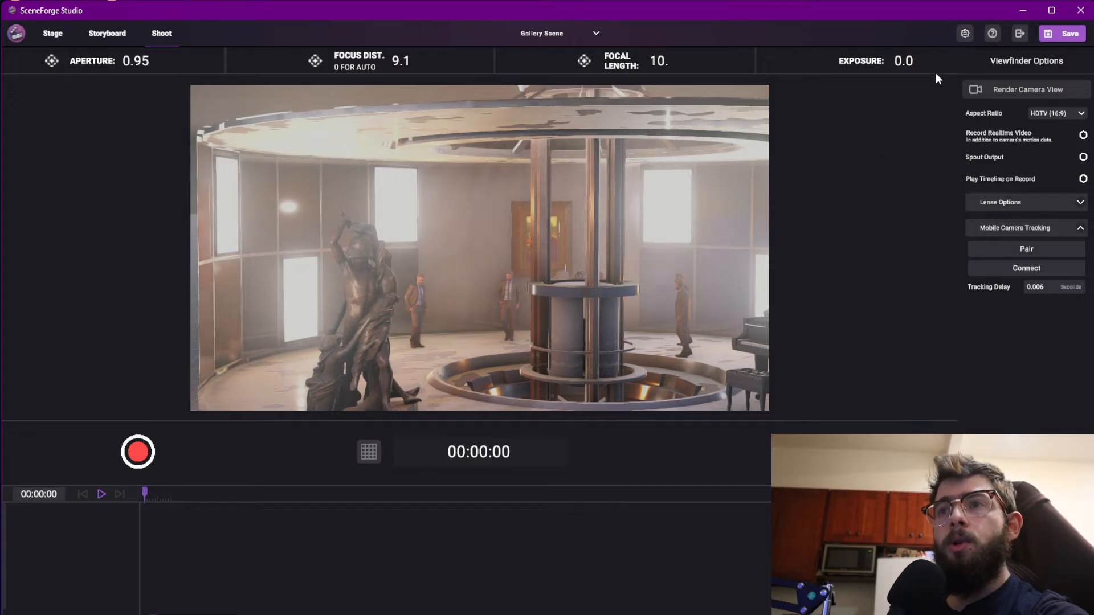
scroll(915, 65, "up", 1)
scroll(915, 63, "down", 1)
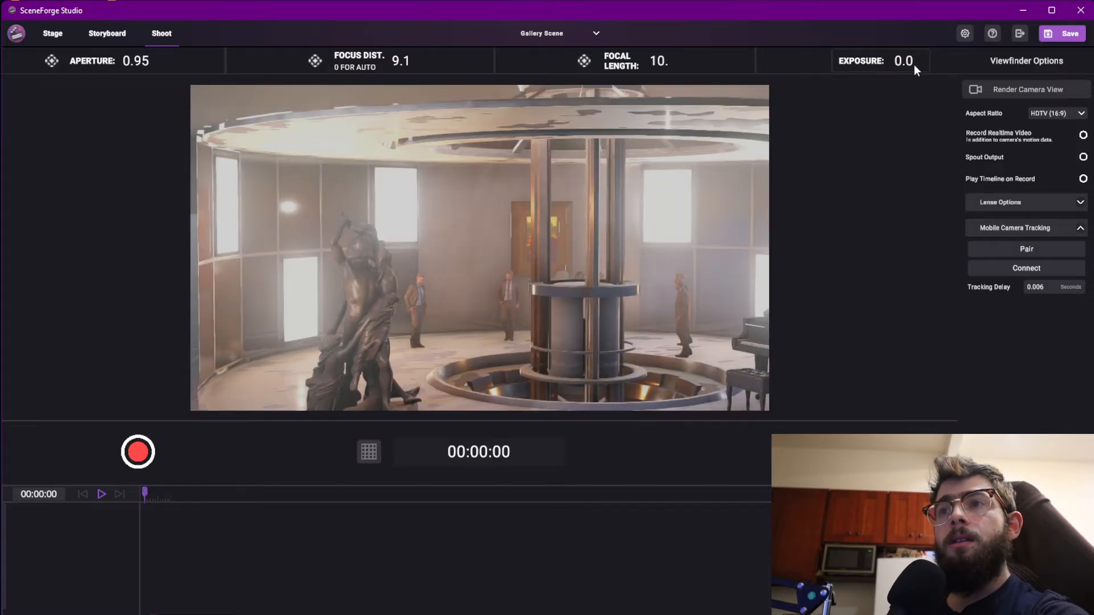
scroll(914, 64, "up", 1)
left_click(50, 35)
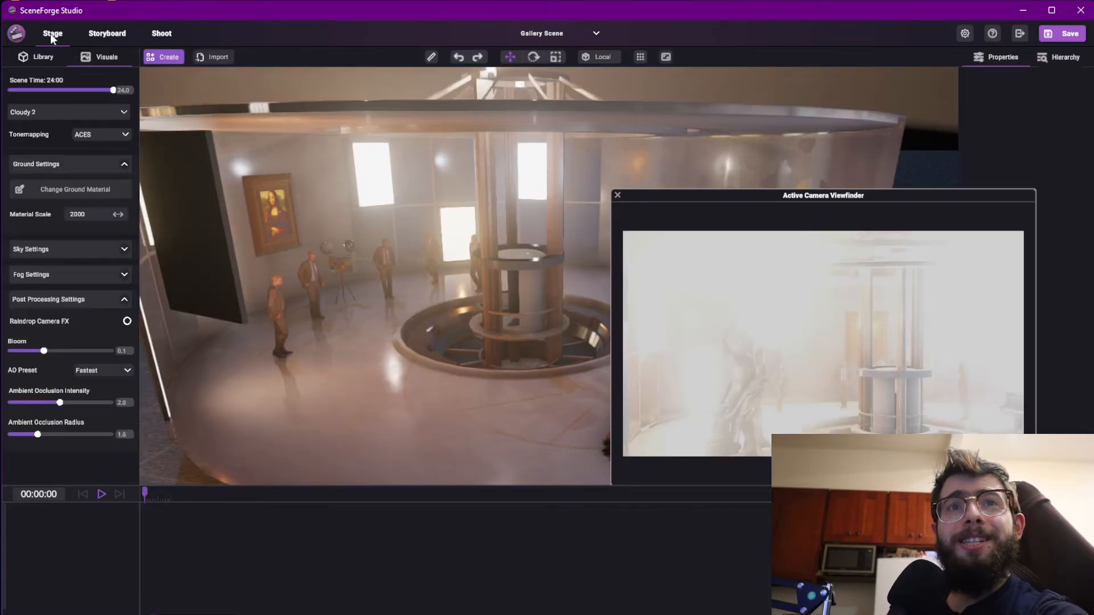
Lower the bloom to 0.0 and bring the camera exposure back down to 0.0
left_click_drag(44, 351, 10, 352)
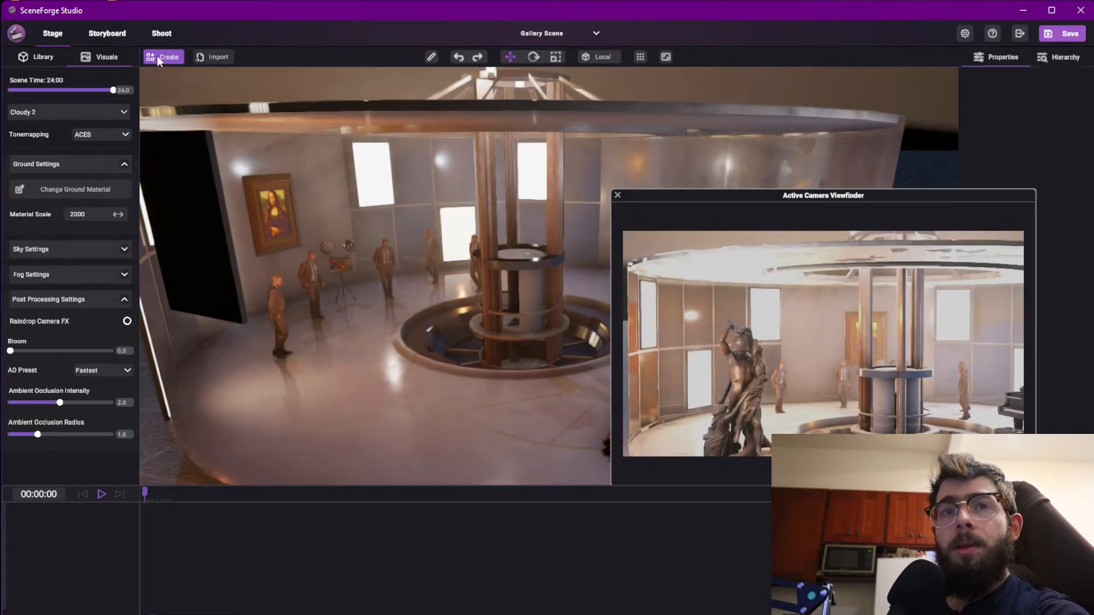
left_click(162, 34)
scroll(904, 65, "down", 1)
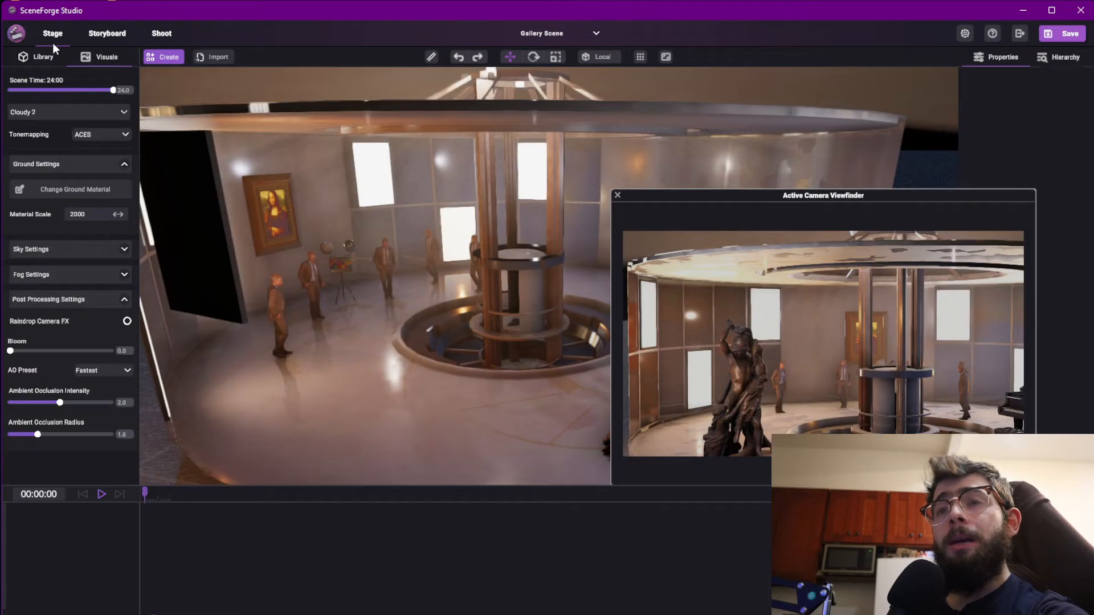
Raise the scene's bloom to 0.1 and switch to the shooting view
left_click(52, 40)
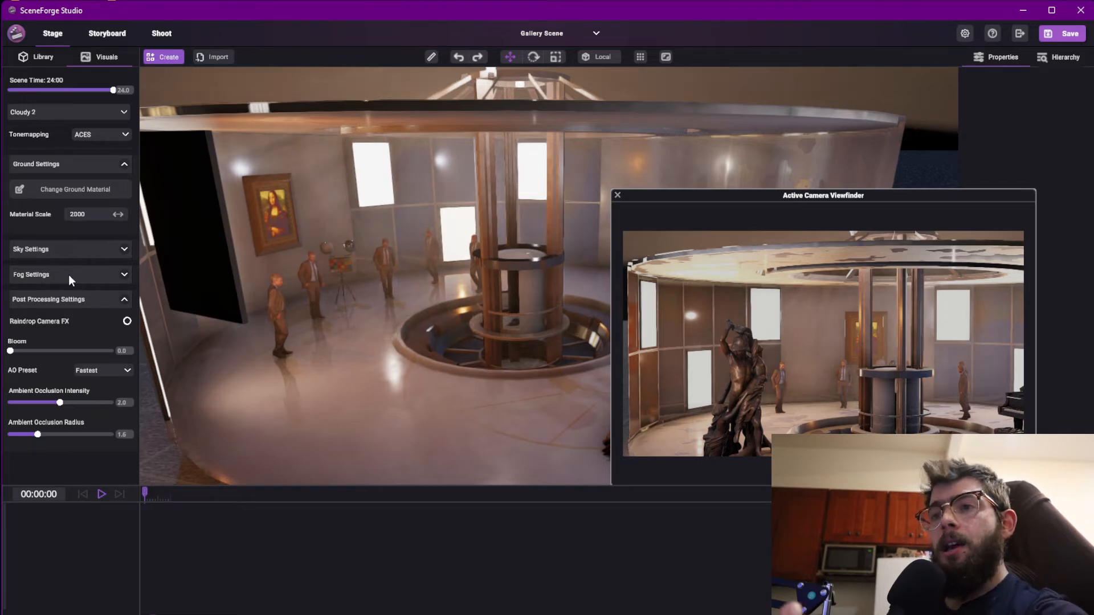
left_click_drag(10, 351, 33, 351)
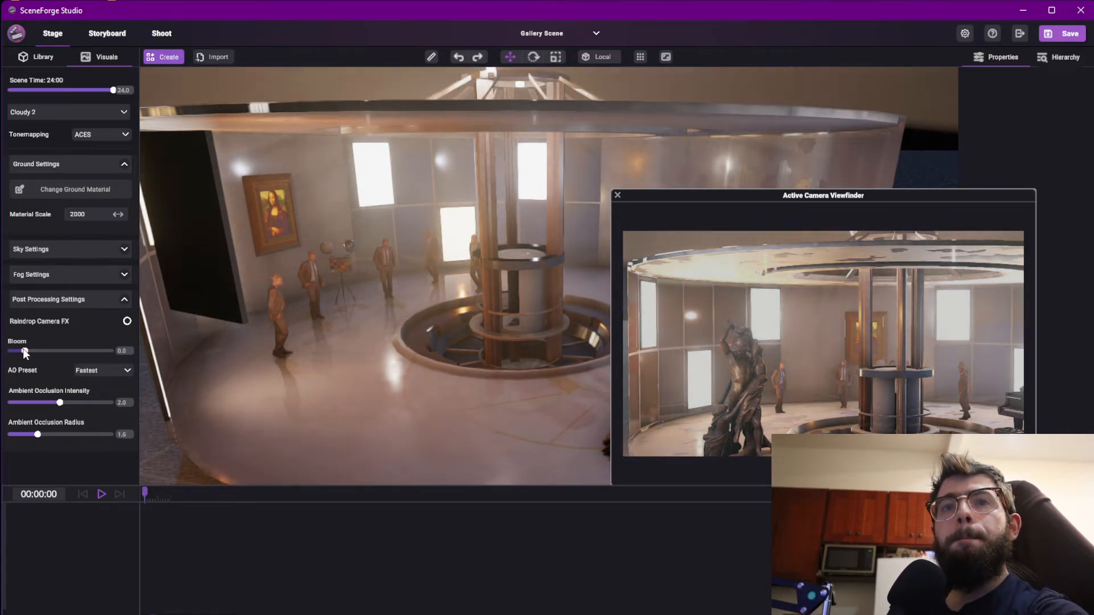
left_click(161, 34)
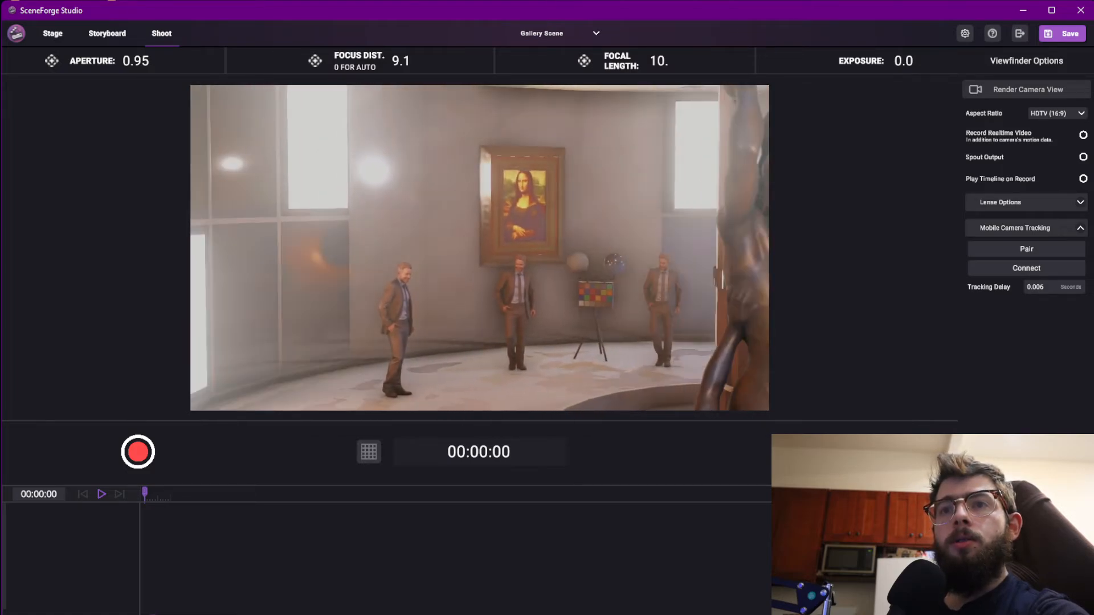
Frame the camera closely on the suited men near the colour chart with aperture 0.7 and focus distance about 1.9
left_click(672, 227)
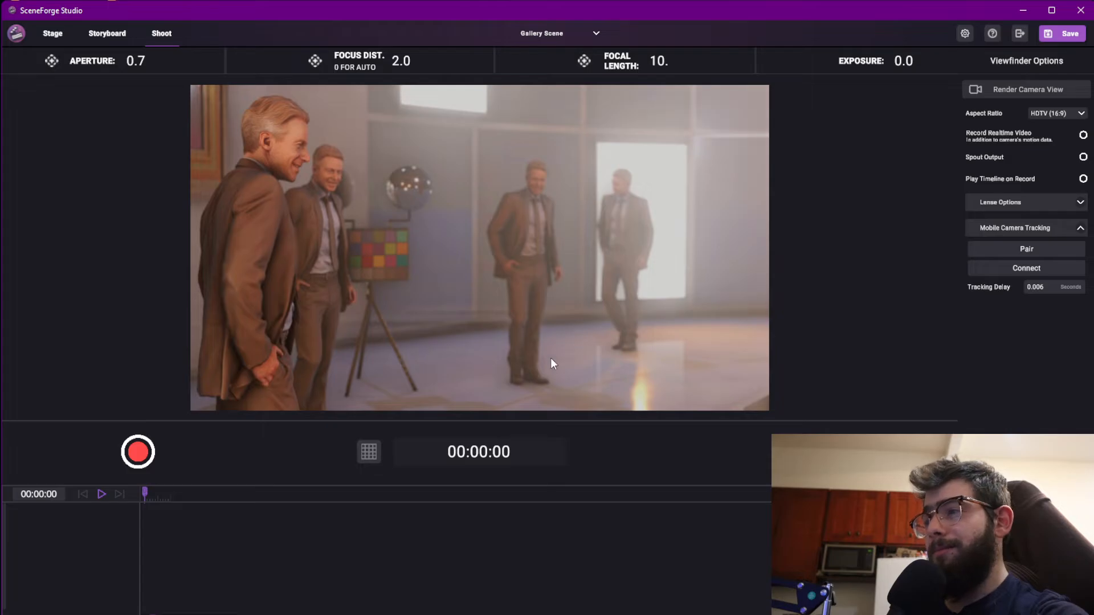
left_click(292, 155)
left_click(51, 35)
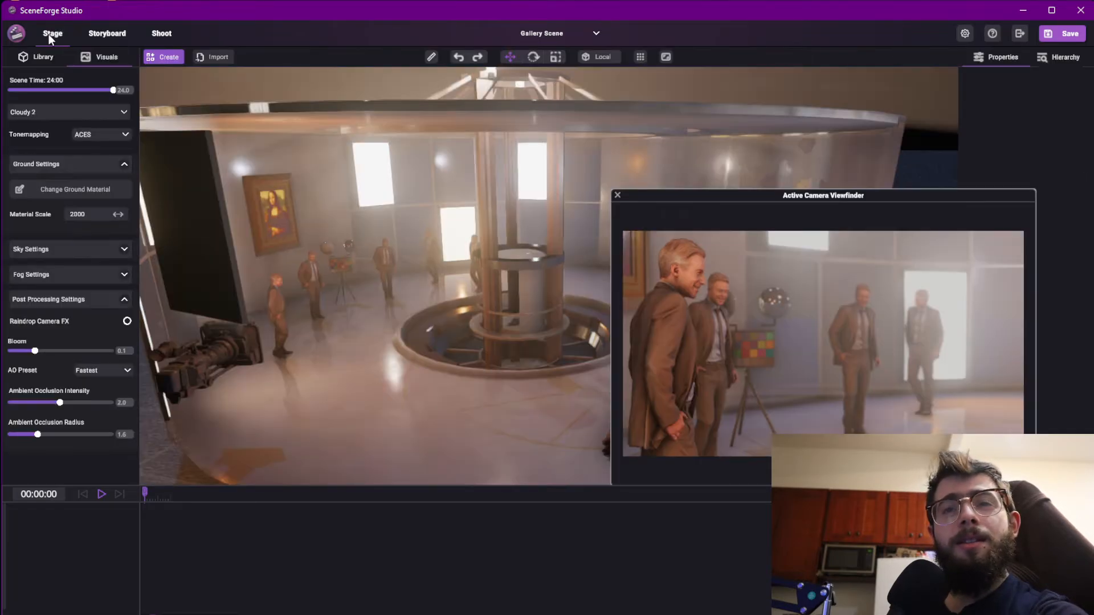
left_click(163, 34)
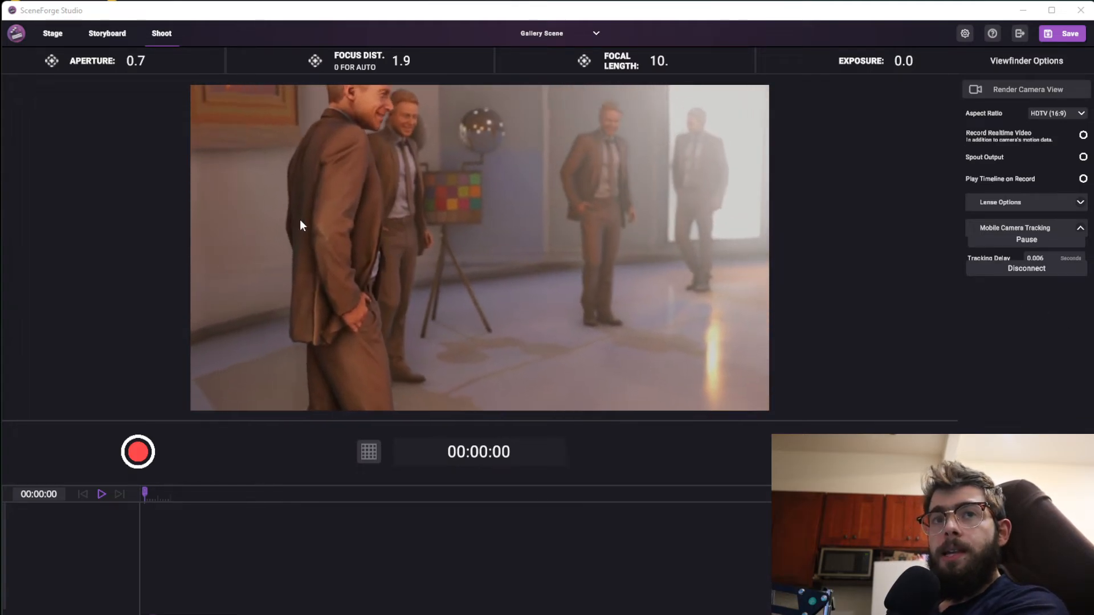
left_click(218, 132)
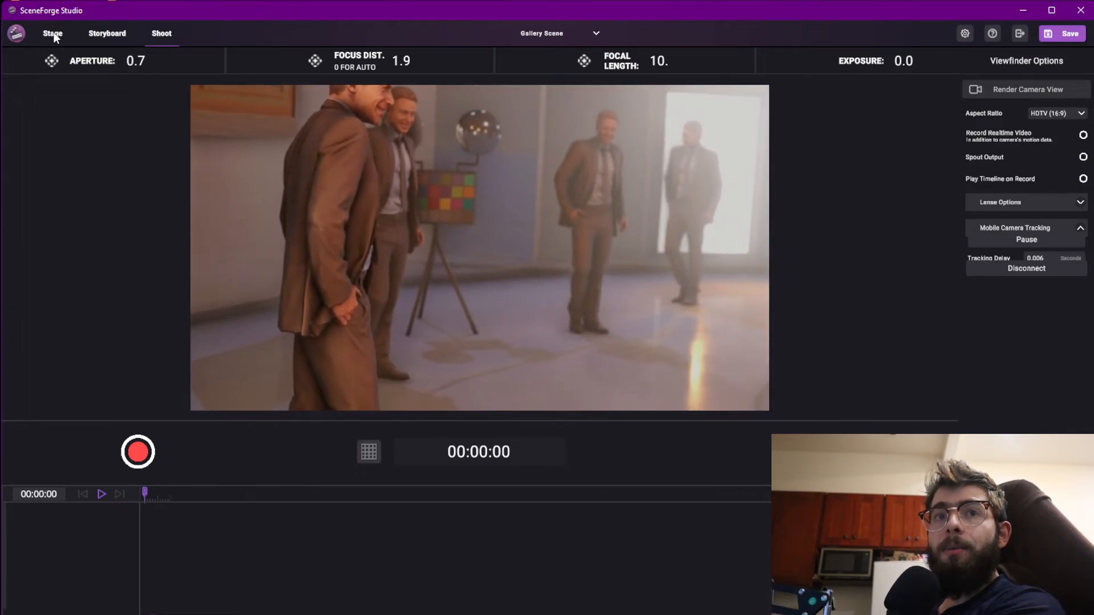
Compare the scene with tonemapping set to None, then set it back to ACES
left_click(54, 36)
left_click(88, 135)
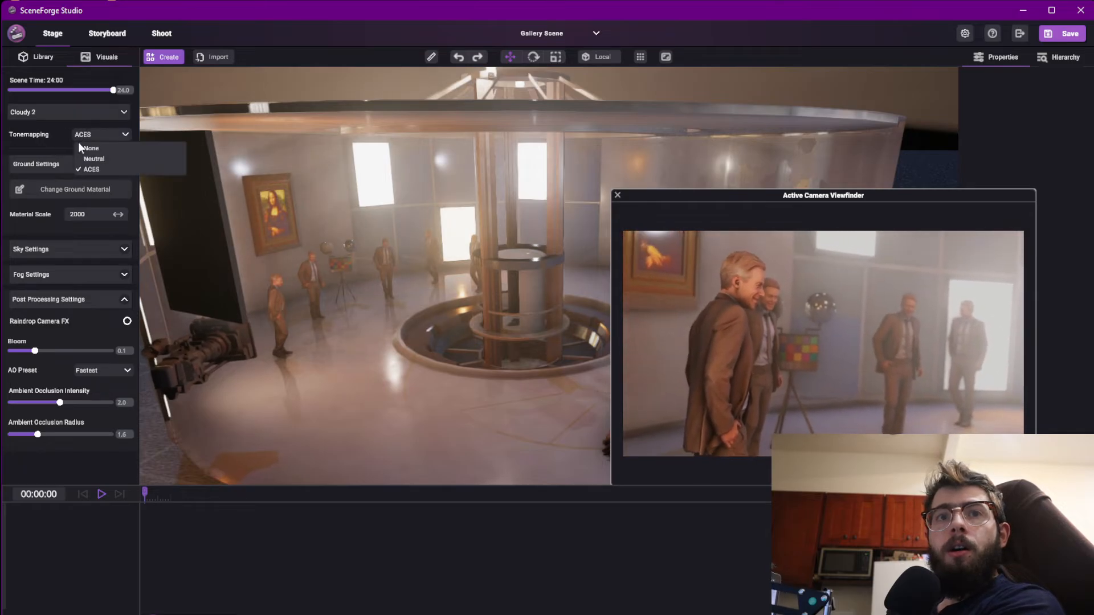
left_click(92, 150)
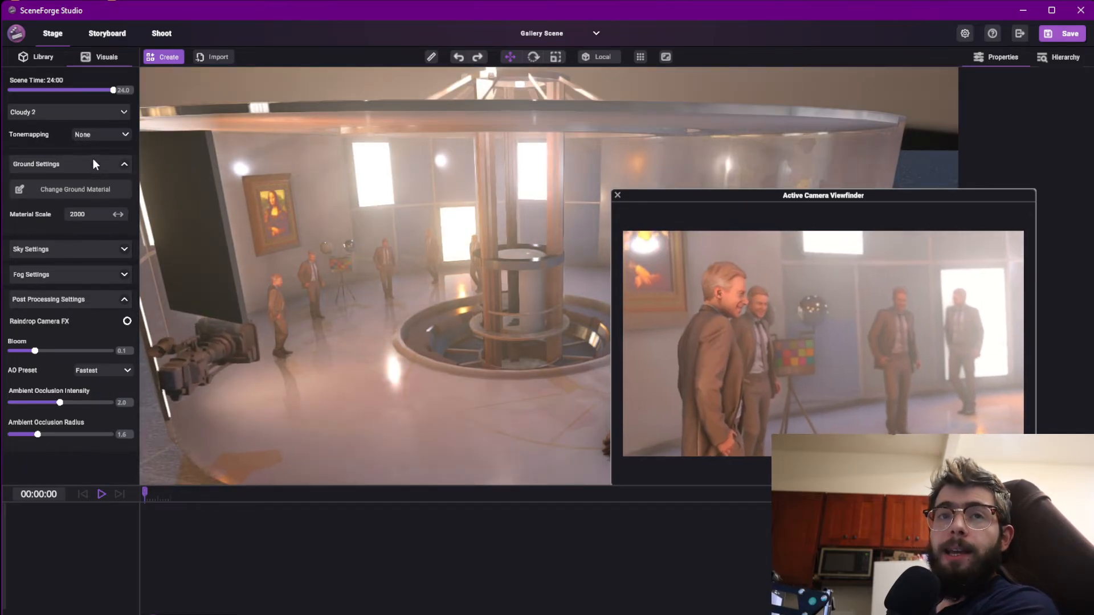
left_click(103, 136)
left_click(91, 170)
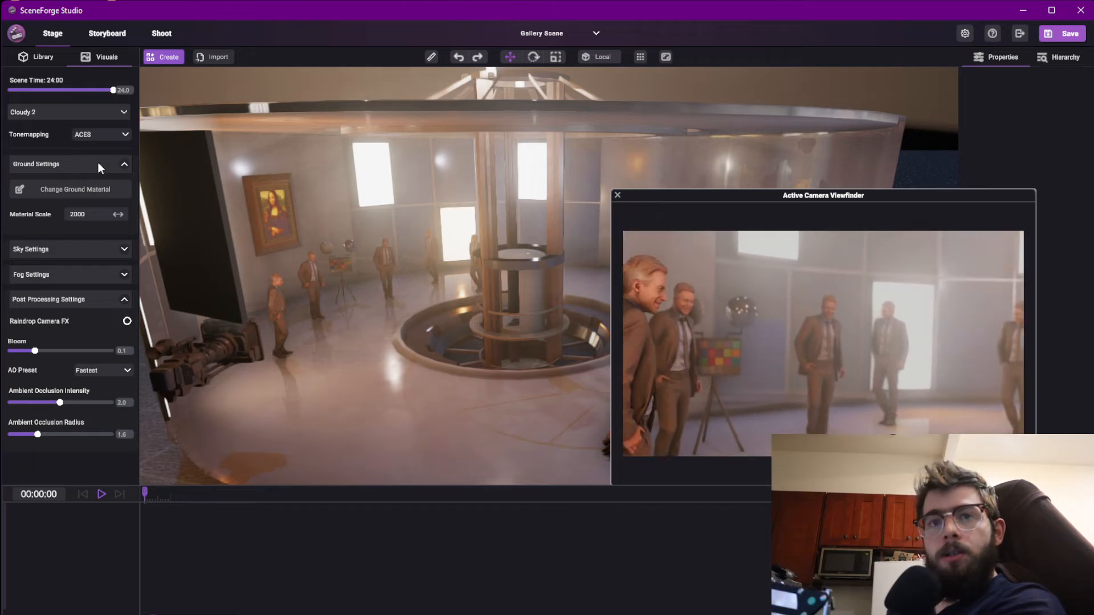
Select the free camera on the stage and move it across the gallery floor to about X 11.8, Z 13.2
mouse_move(372, 395)
middle_mouse_down()
mouse_move(395, 361)
mouse_move(360, 412)
mouse_move(393, 381)
mouse_move(377, 366)
mouse_move(388, 350)
middle_mouse_up()
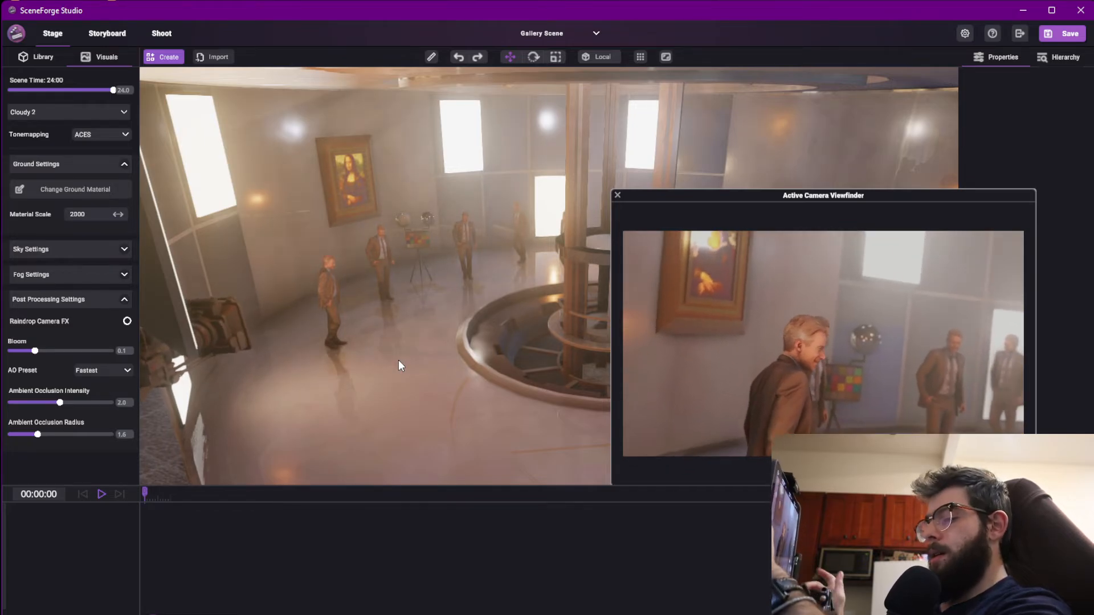
left_click(162, 35)
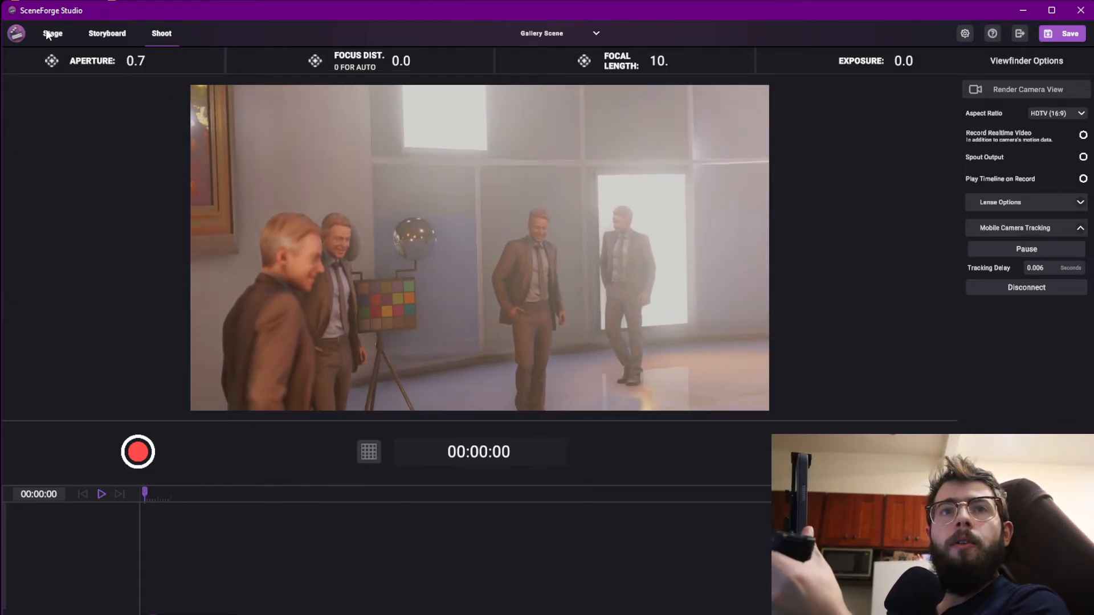
left_click(50, 34)
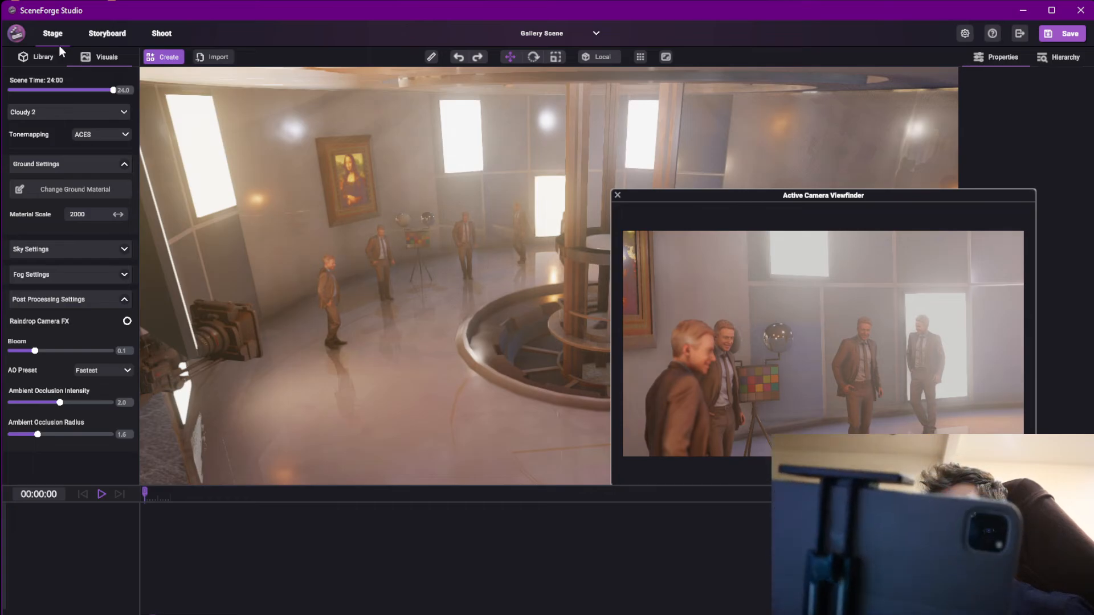
left_click(243, 324)
scroll(285, 274, "down", 5)
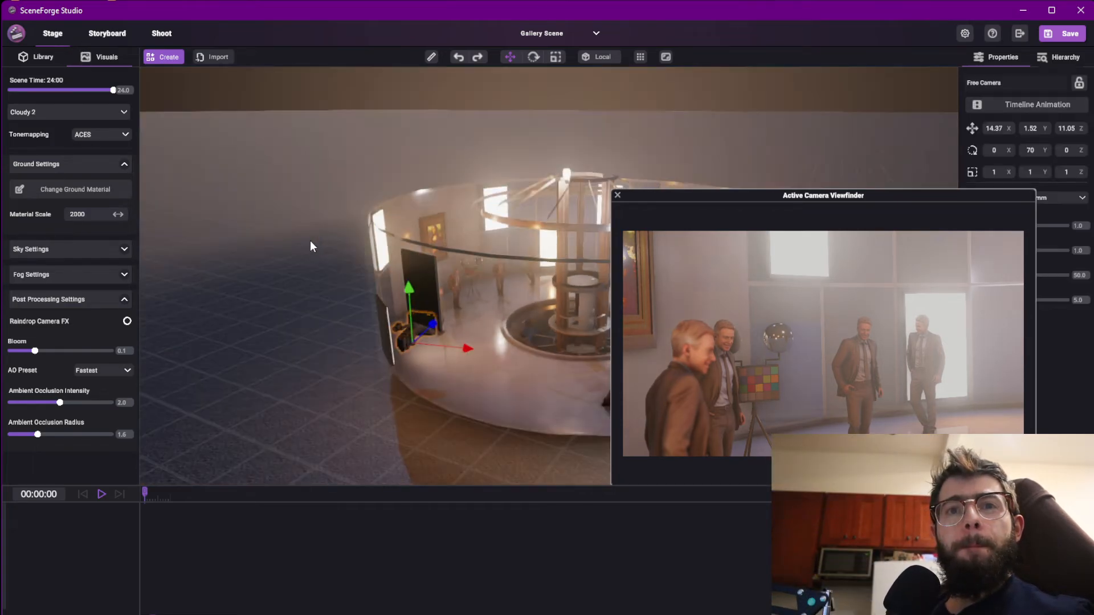
right_click_drag(310, 241, 417, 299)
left_click_drag(474, 264, 525, 269)
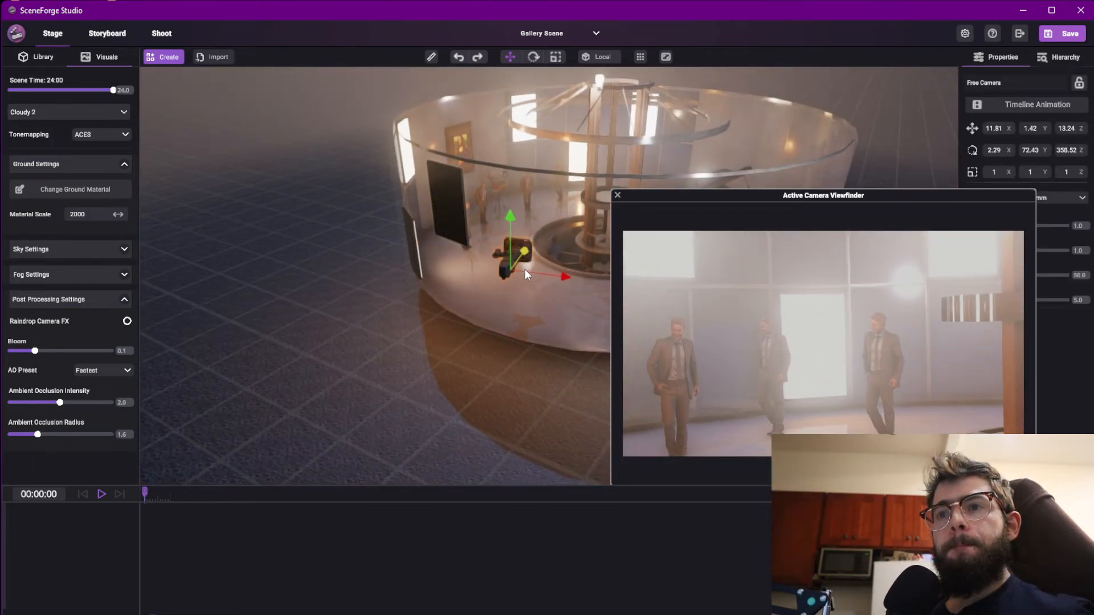
Rotate the free camera to a Y rotation of about 115 so it faces the piano, and switch to the shooting view
left_click(534, 57)
left_click_drag(539, 292, 517, 316)
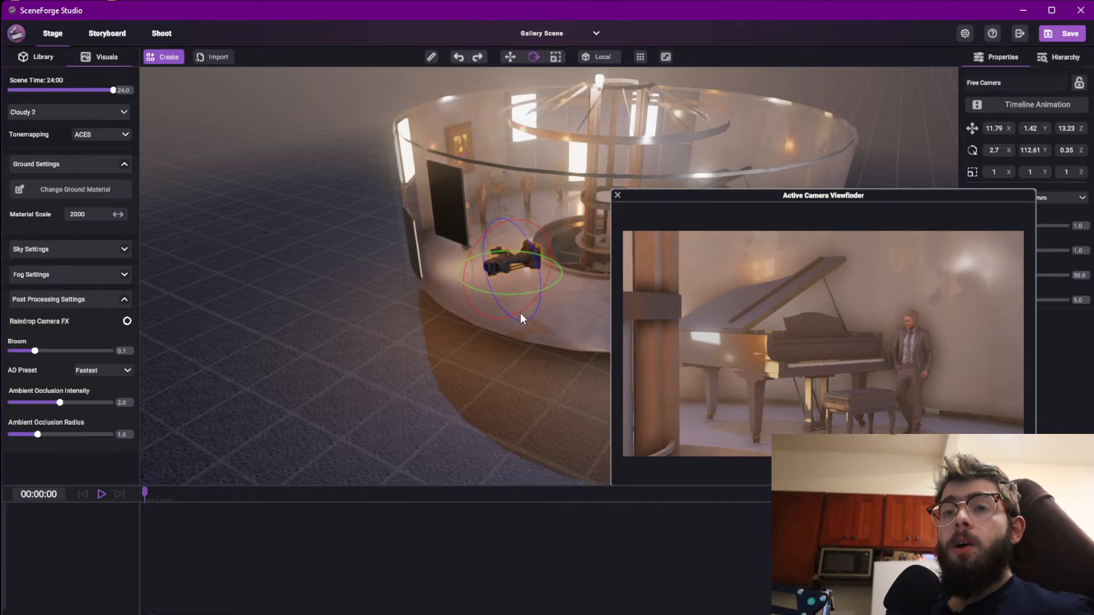
left_click_drag(718, 207, 84, 247)
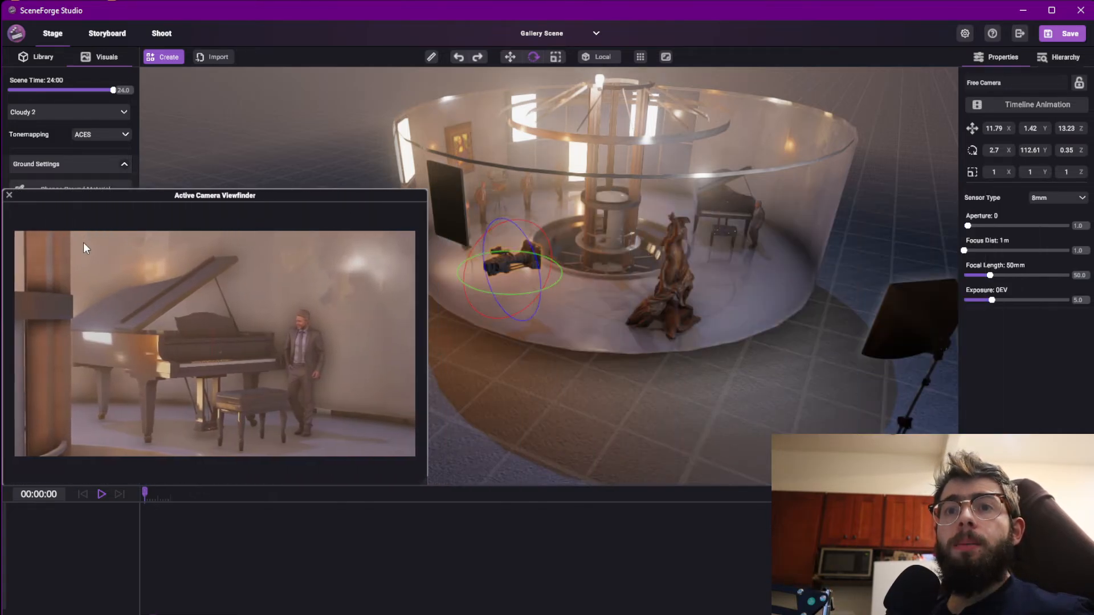
middle_click_drag(568, 322, 664, 360)
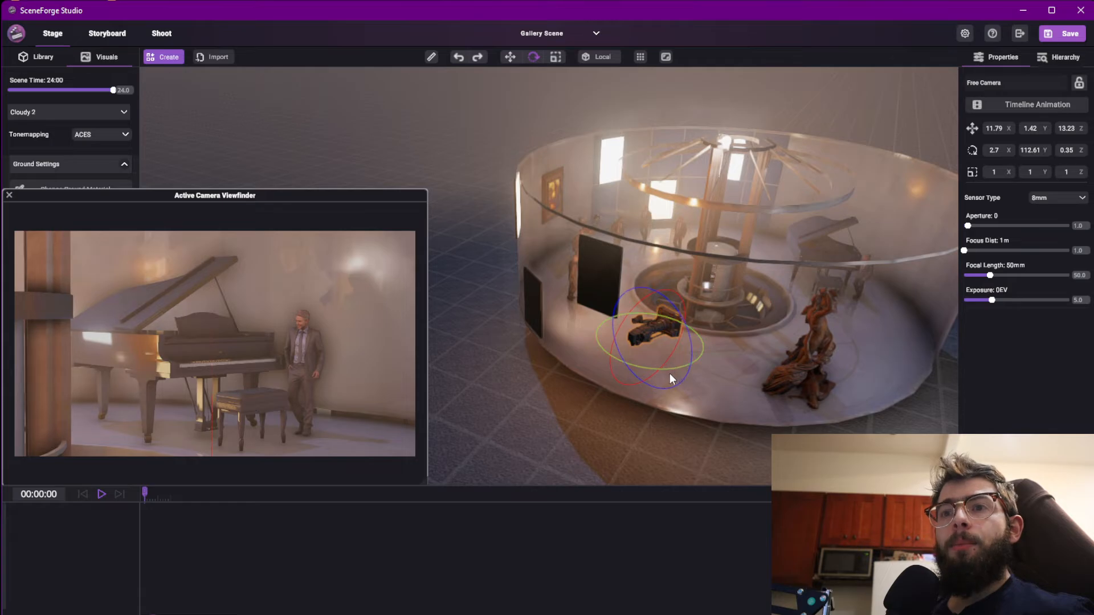
mouse_move(669, 375)
left_mouse_down()
mouse_move(653, 391)
mouse_move(672, 379)
left_mouse_up()
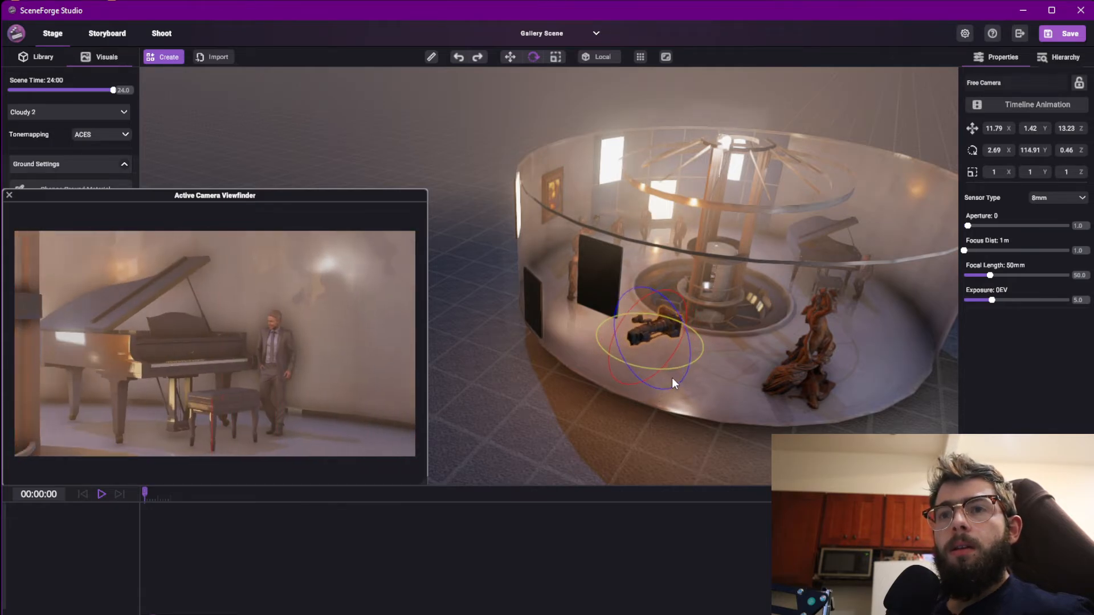
left_click(170, 35)
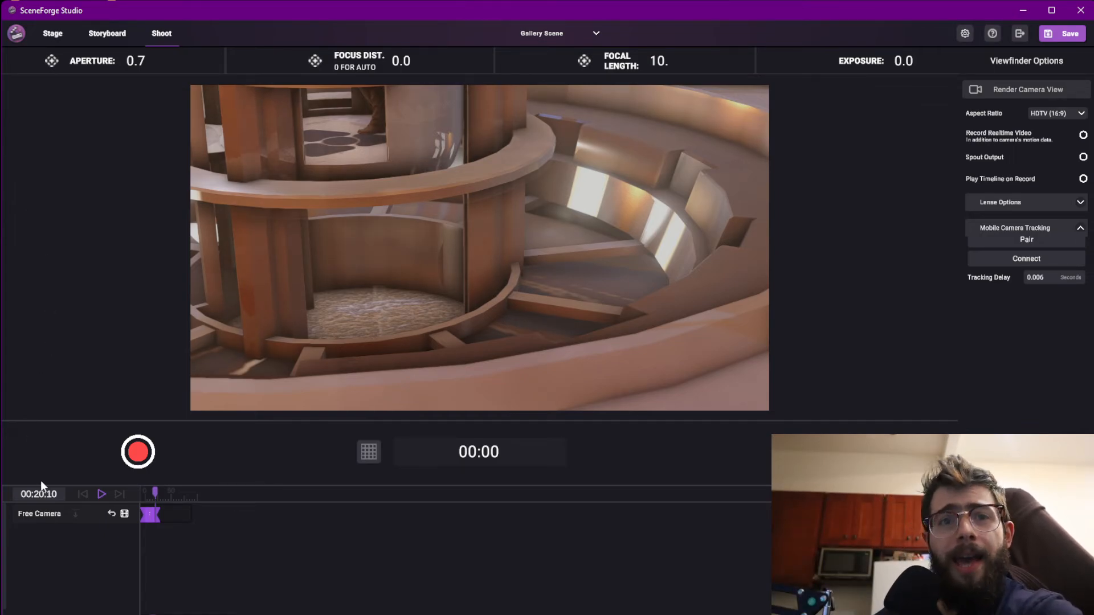
Play back the recorded free camera take from the start of the timeline, then stop the playback
scroll(177, 595, "up", 5)
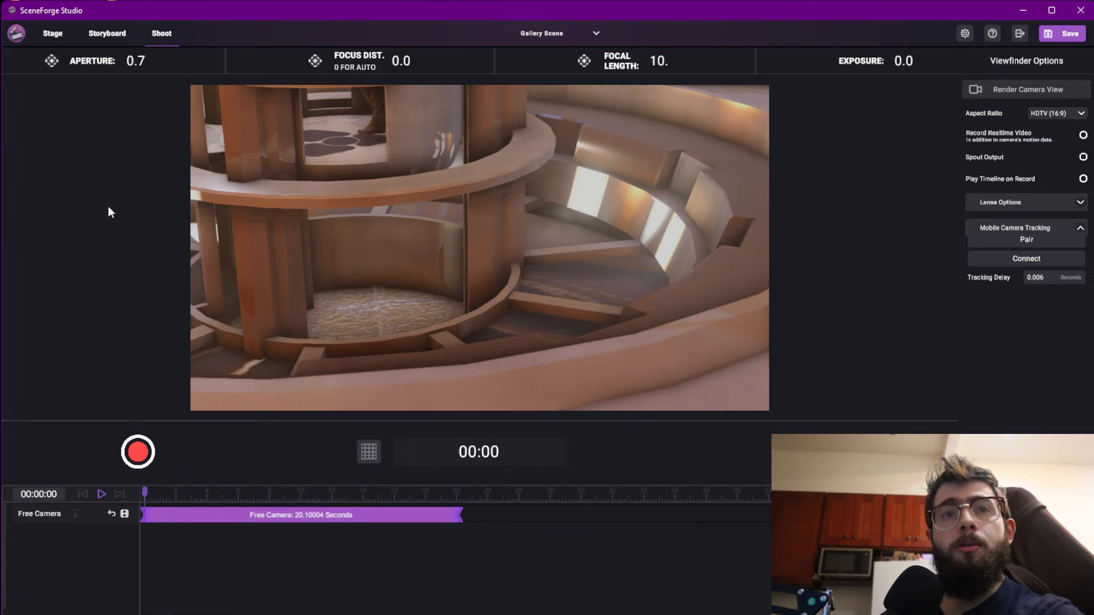
left_click(101, 494)
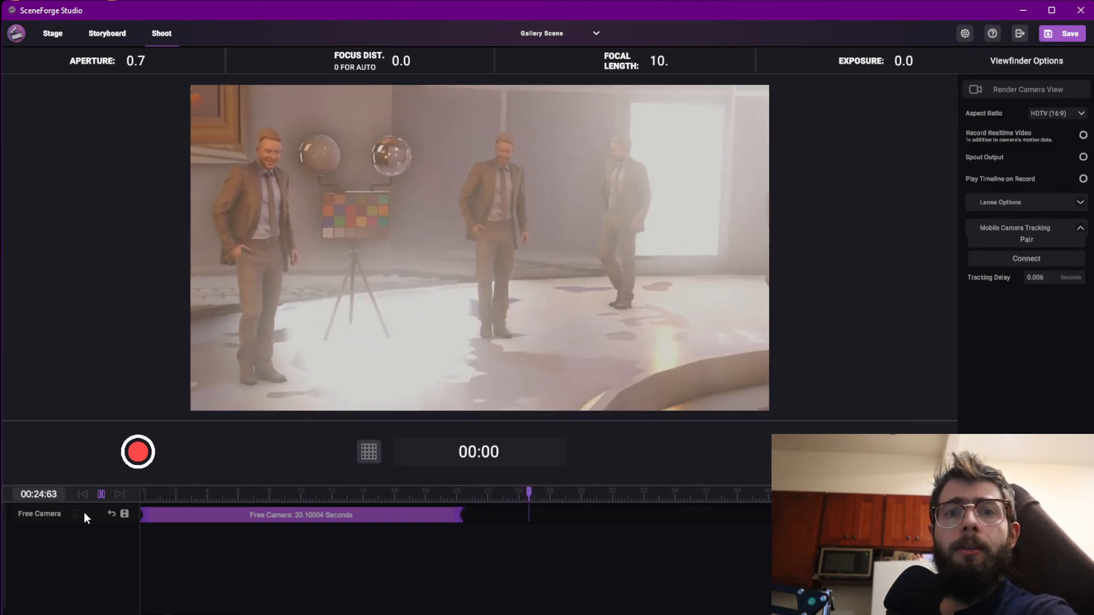
left_click(101, 494)
Expand the free camera's lens tracks and save its recorded take to the timeline
left_click(75, 514)
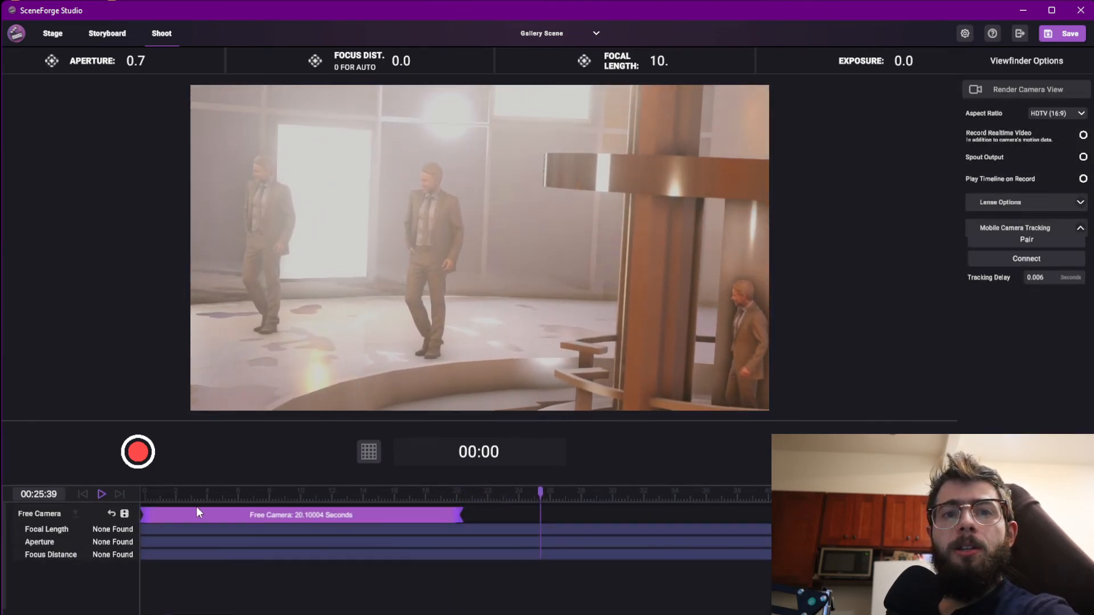
left_click(196, 498)
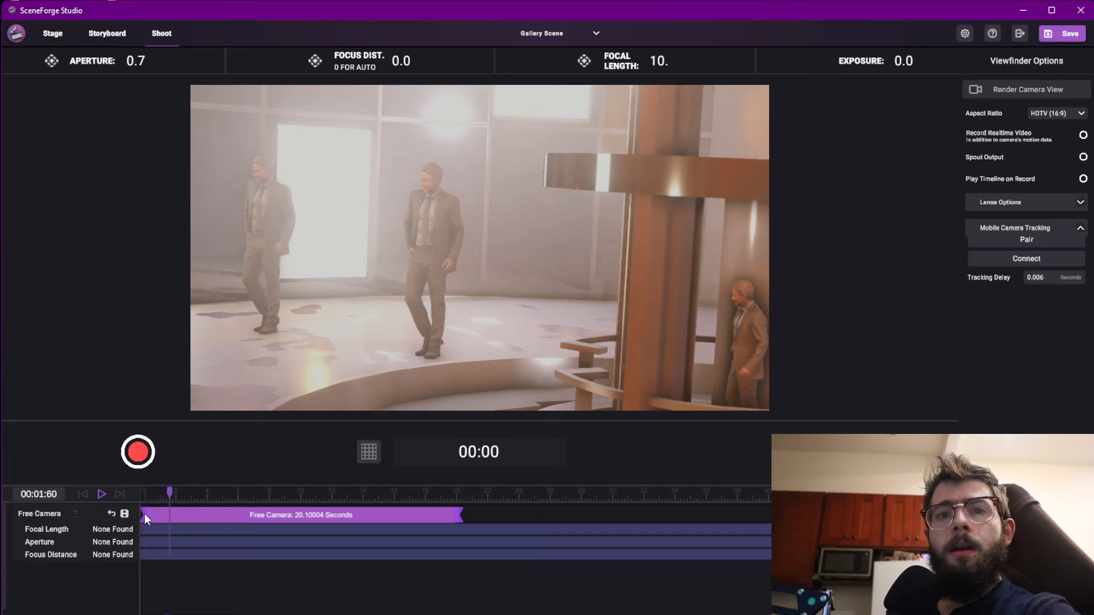
left_click(123, 513)
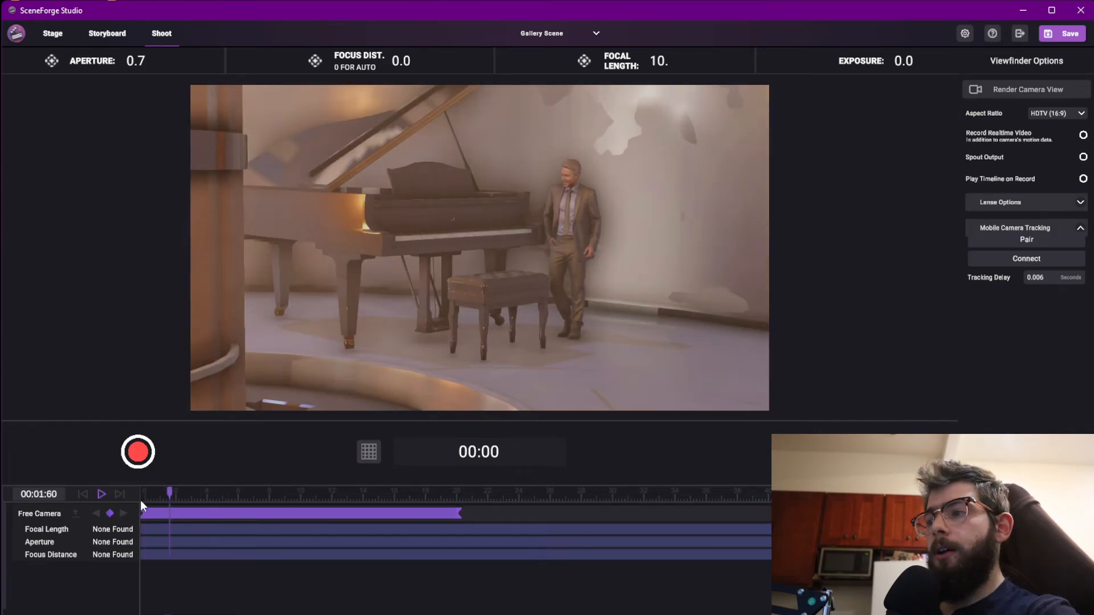
Keyframe the free camera's focal length at 10 at the start of the timeline
left_click(160, 493)
left_click_drag(187, 495, 122, 533)
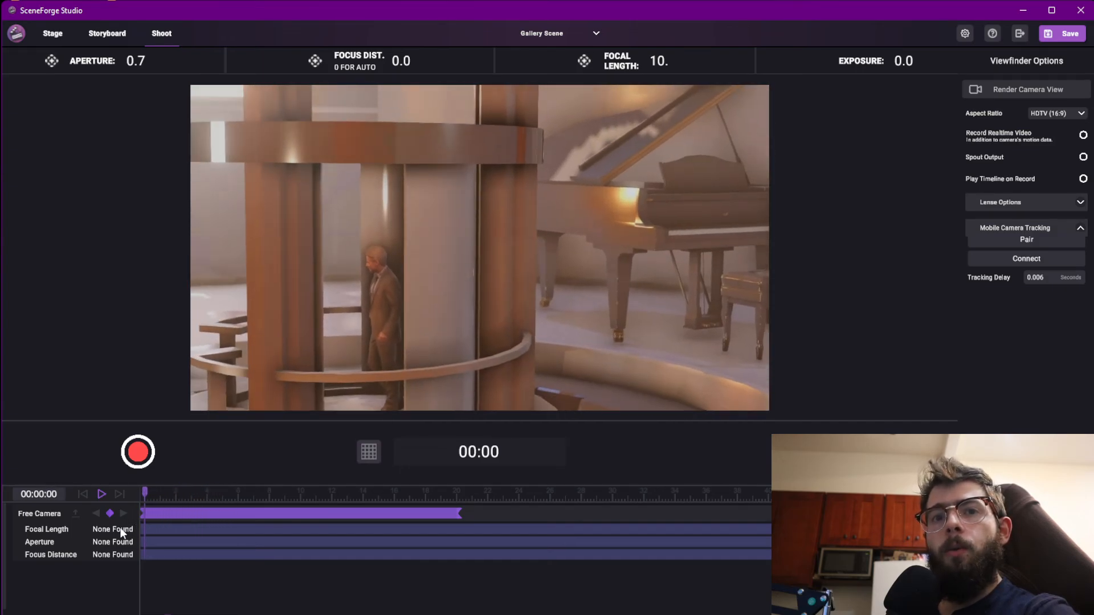
left_click(584, 61)
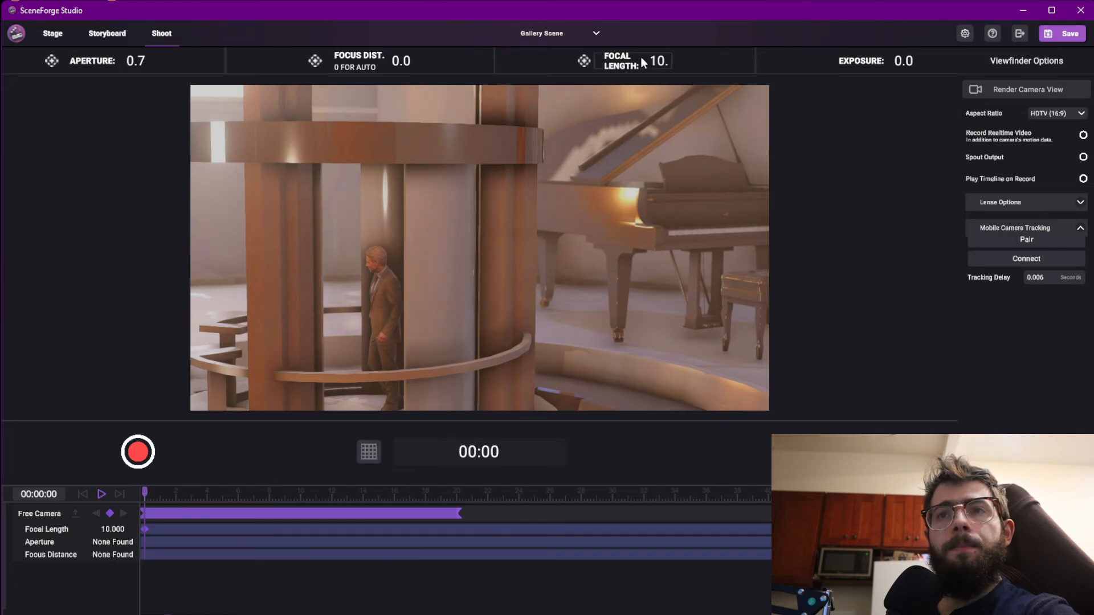
Keyframe the focal length at 25 at about 2 seconds and at 12 at about 3.5 seconds
left_click_drag(146, 499, 176, 490)
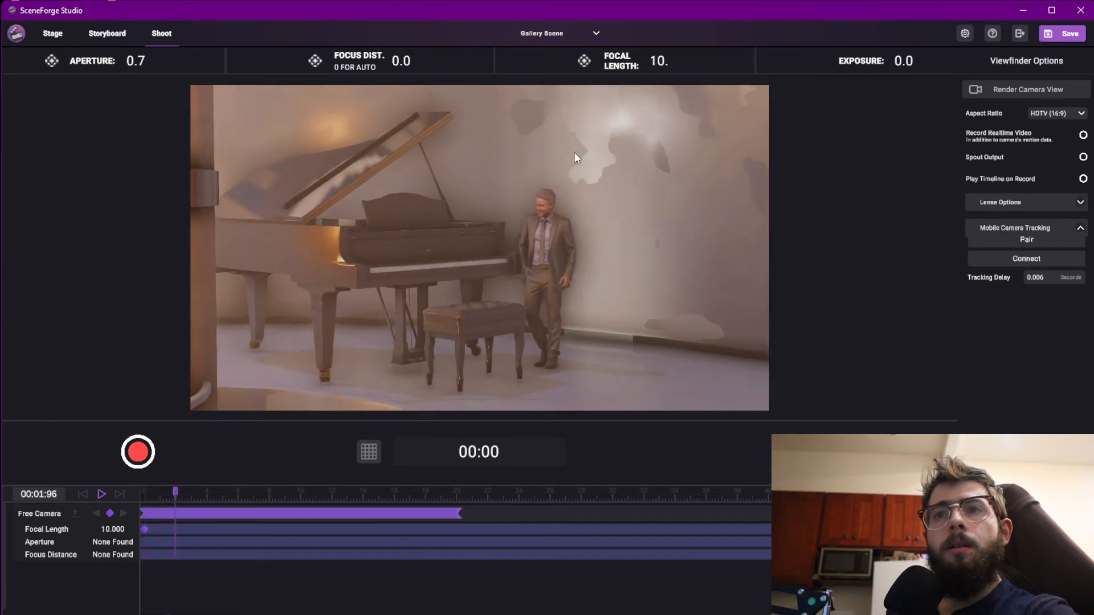
scroll(655, 61, "up", 13)
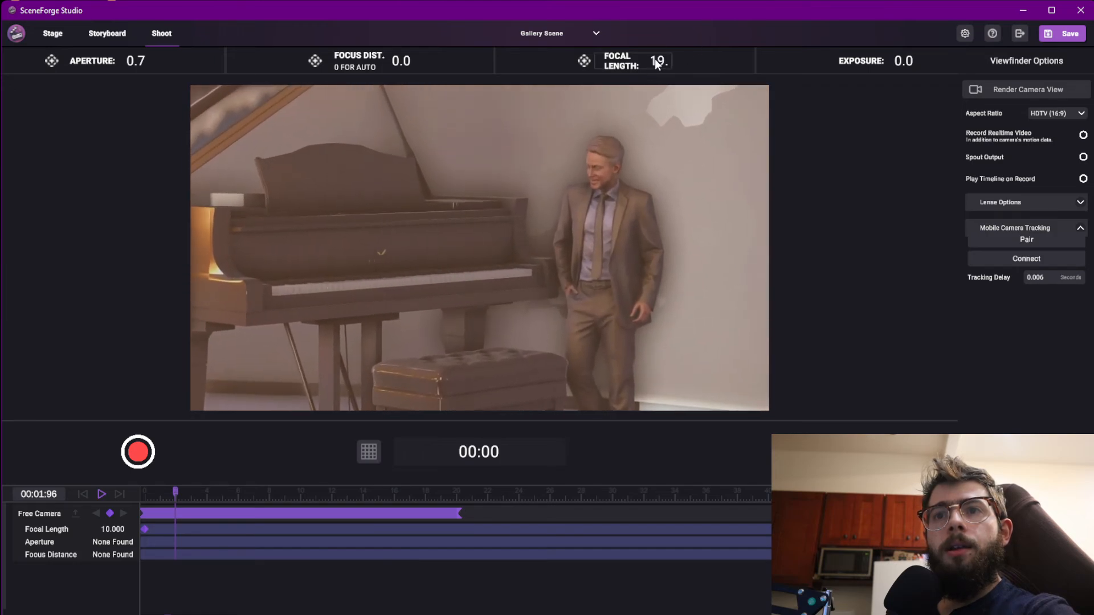
scroll(656, 63, "up", 2)
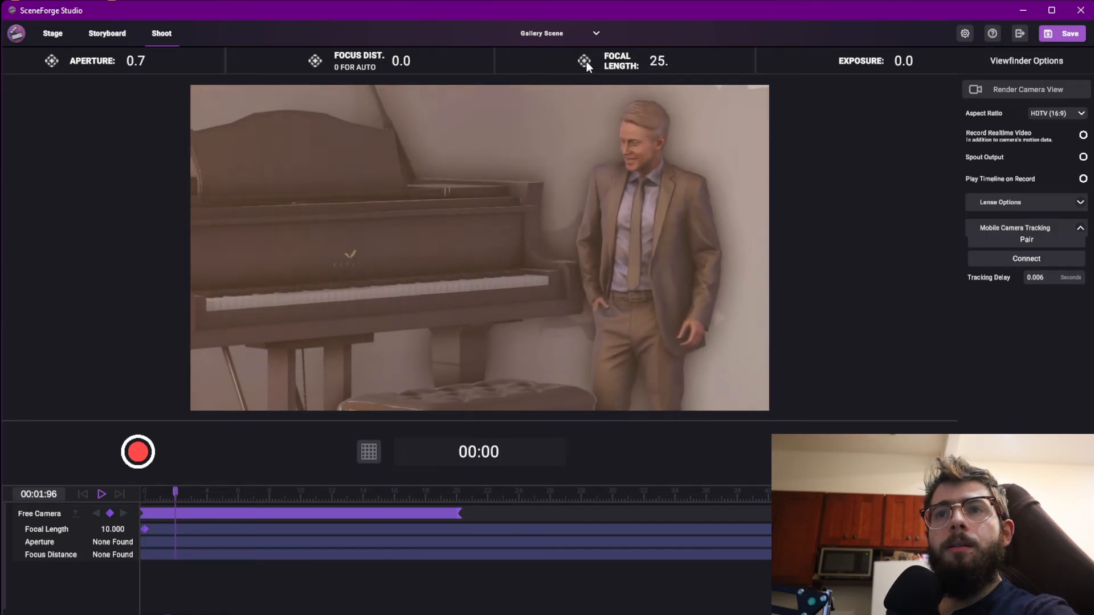
left_click_drag(168, 493, 200, 483)
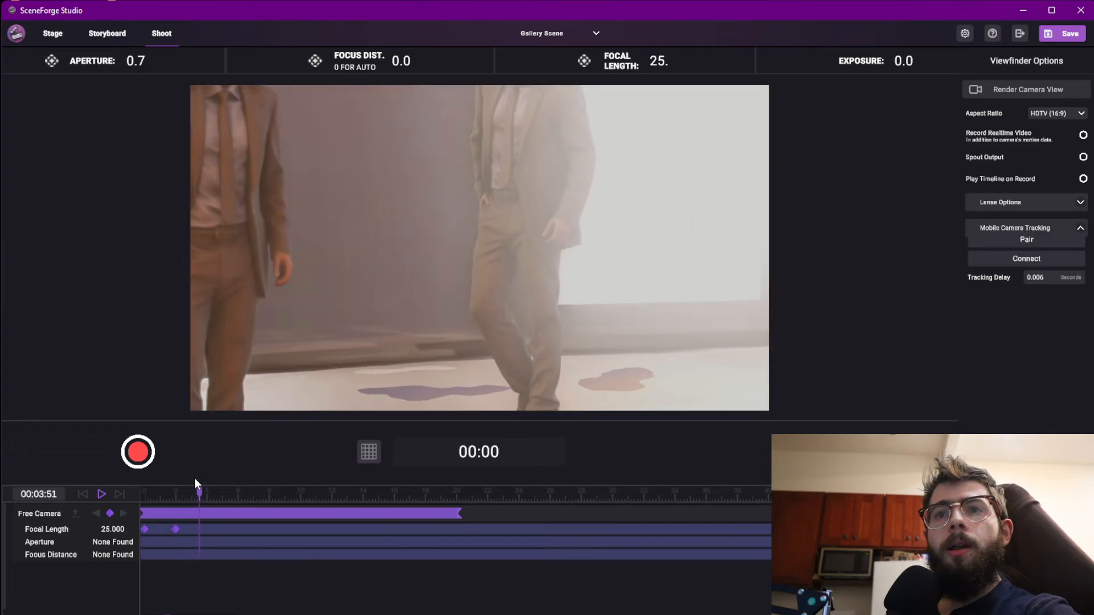
scroll(660, 63, "down", 13)
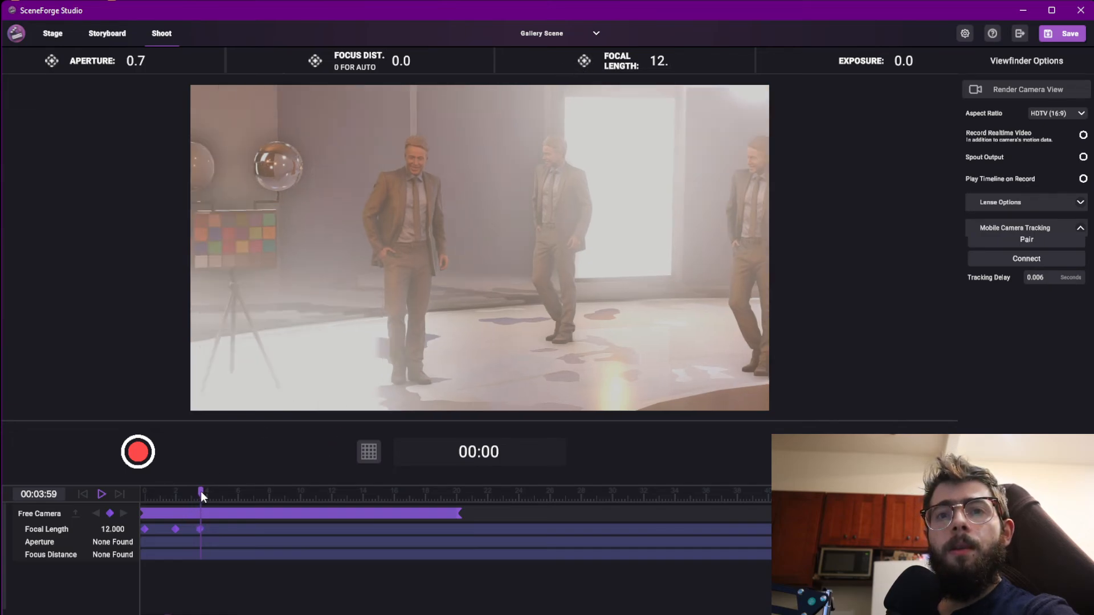
Keyframe the focal length at 12 at about 10.3 seconds and at 40 at about 15.3 seconds
left_click_drag(200, 493, 306, 453)
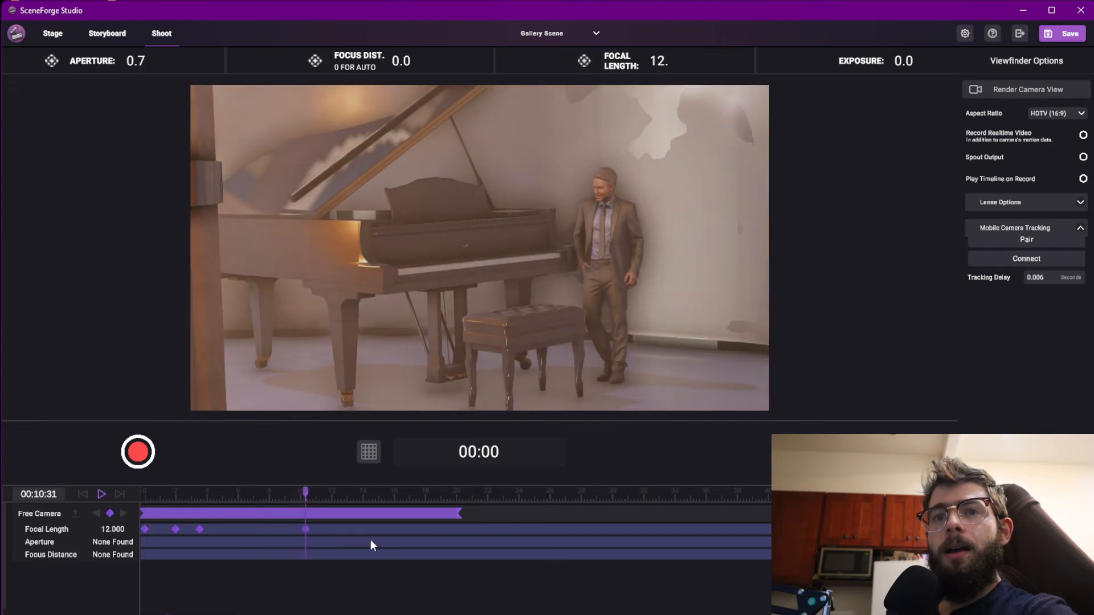
left_click_drag(313, 488, 384, 450)
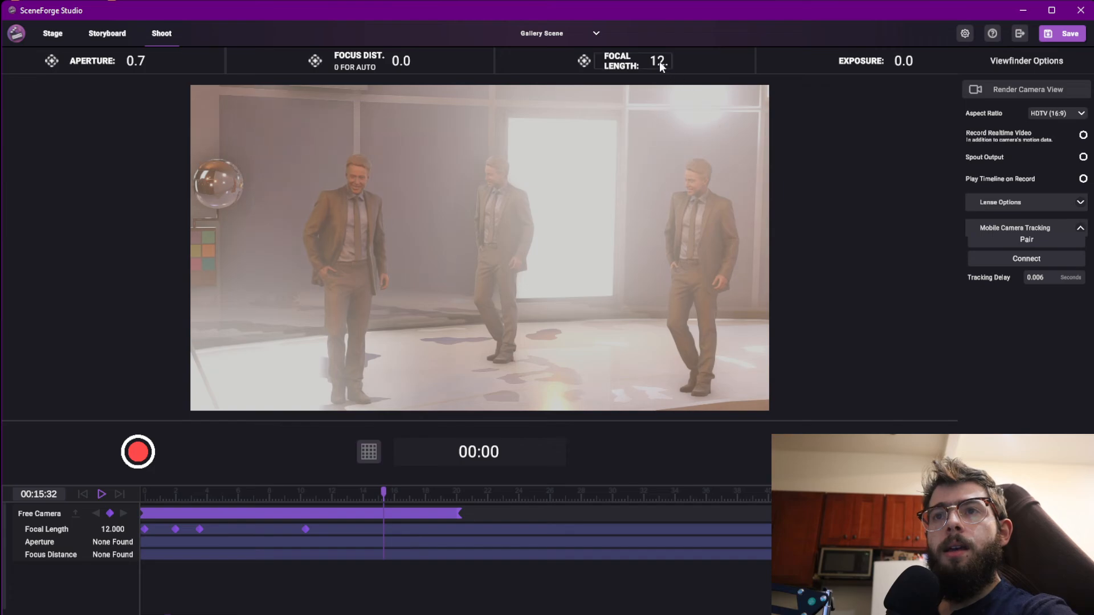
scroll(660, 62, "up", 7)
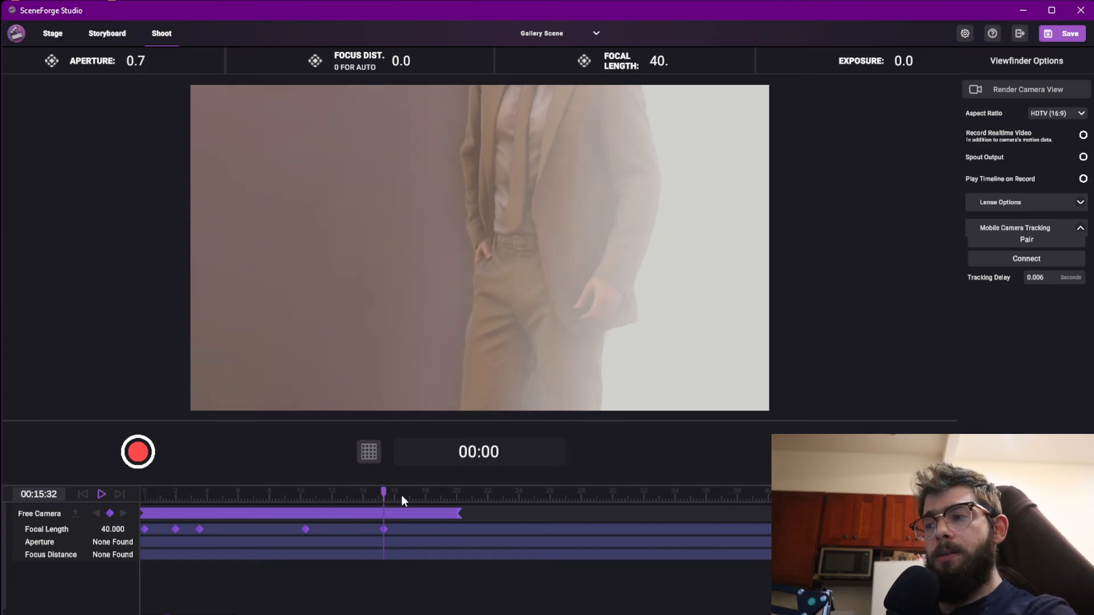
Return to the start of the timeline and play the take through to review the focal length animation
right_click_drag(405, 269, 547, 262)
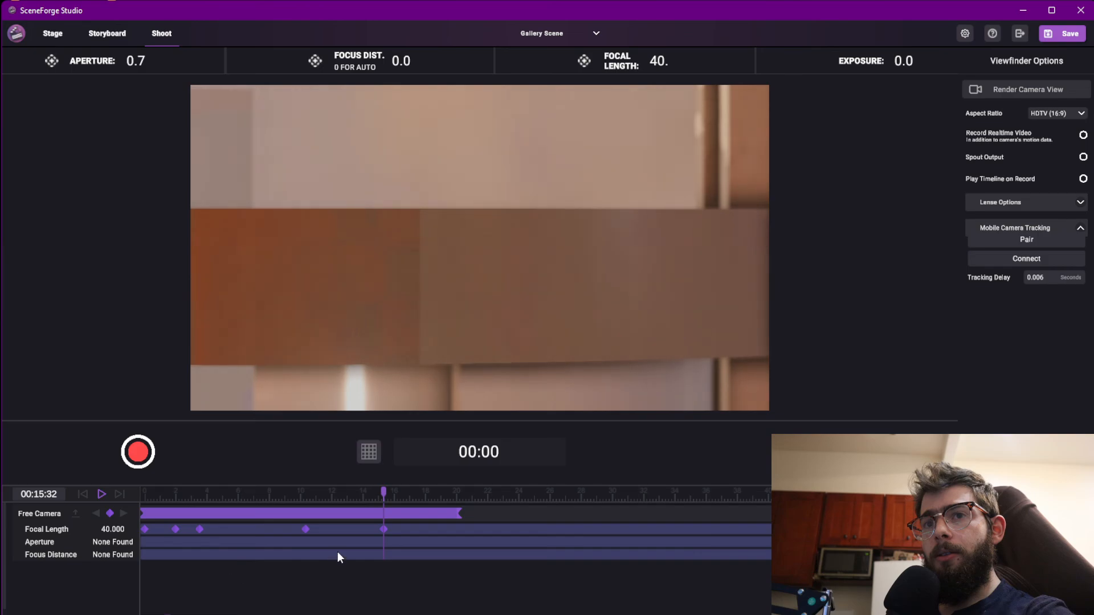
left_click_drag(401, 493, 135, 508)
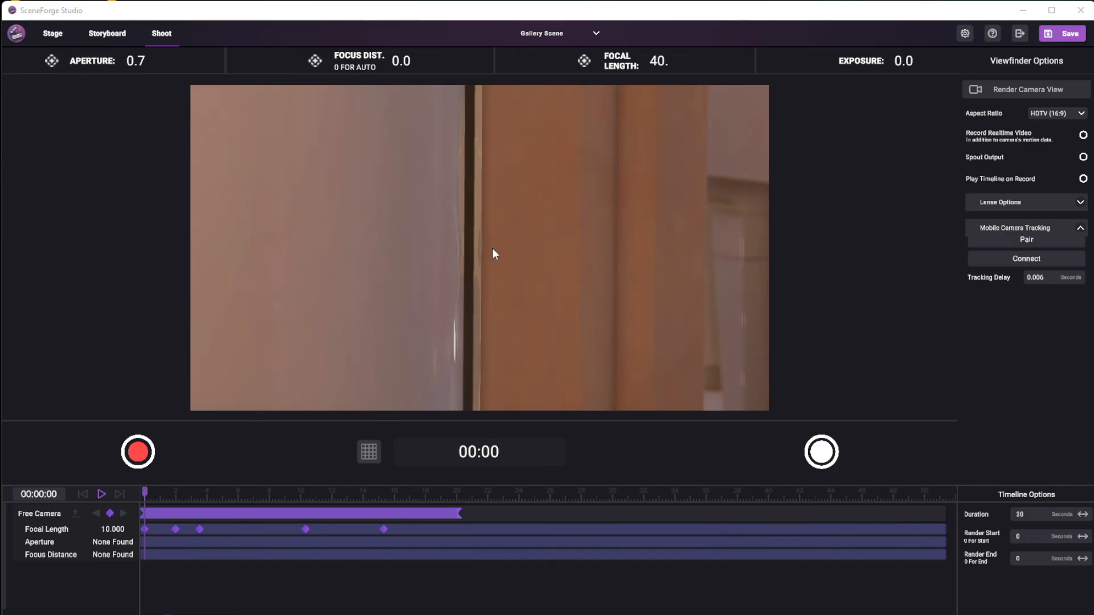
left_click(568, 231)
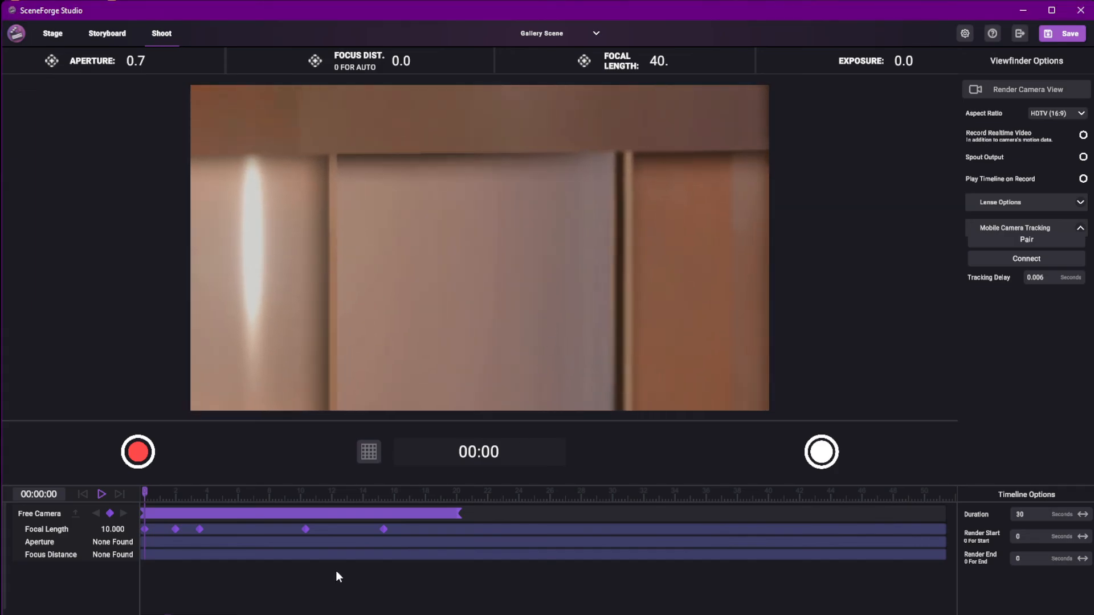
left_click(101, 494)
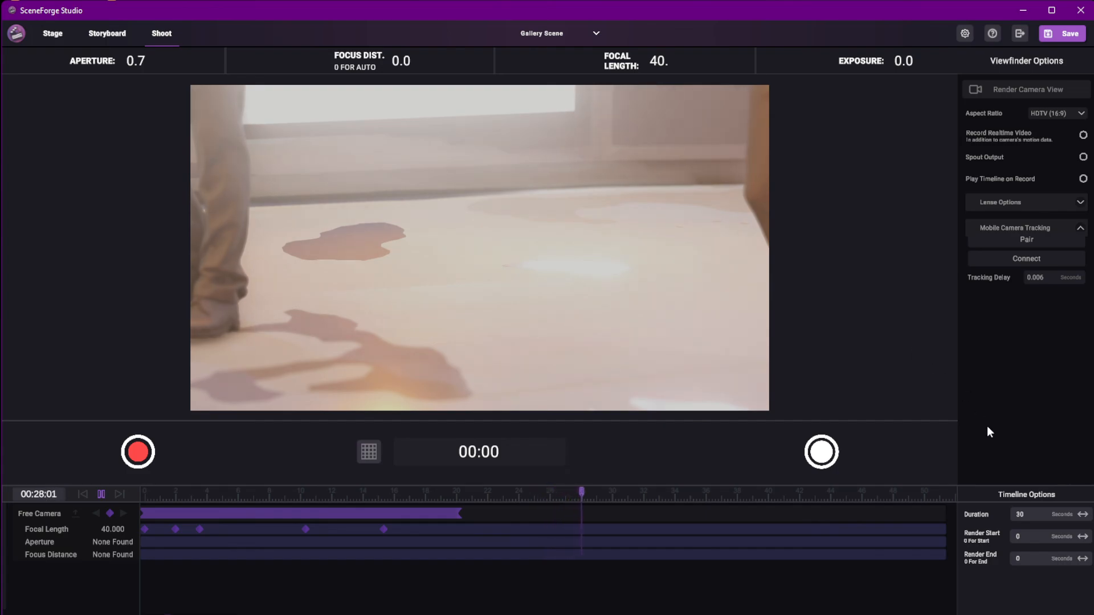
left_click(102, 495)
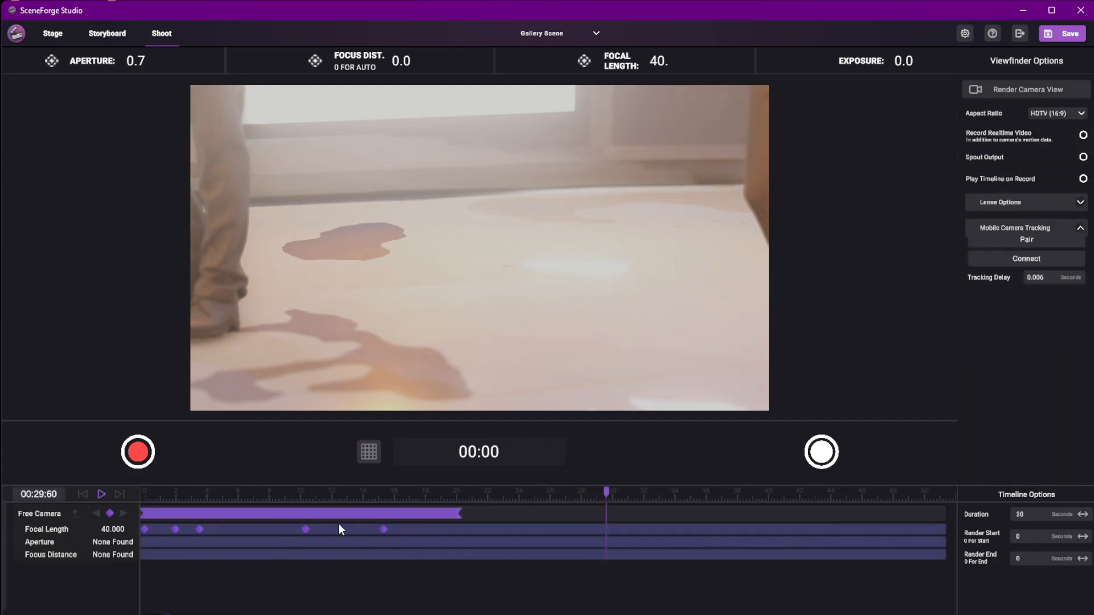